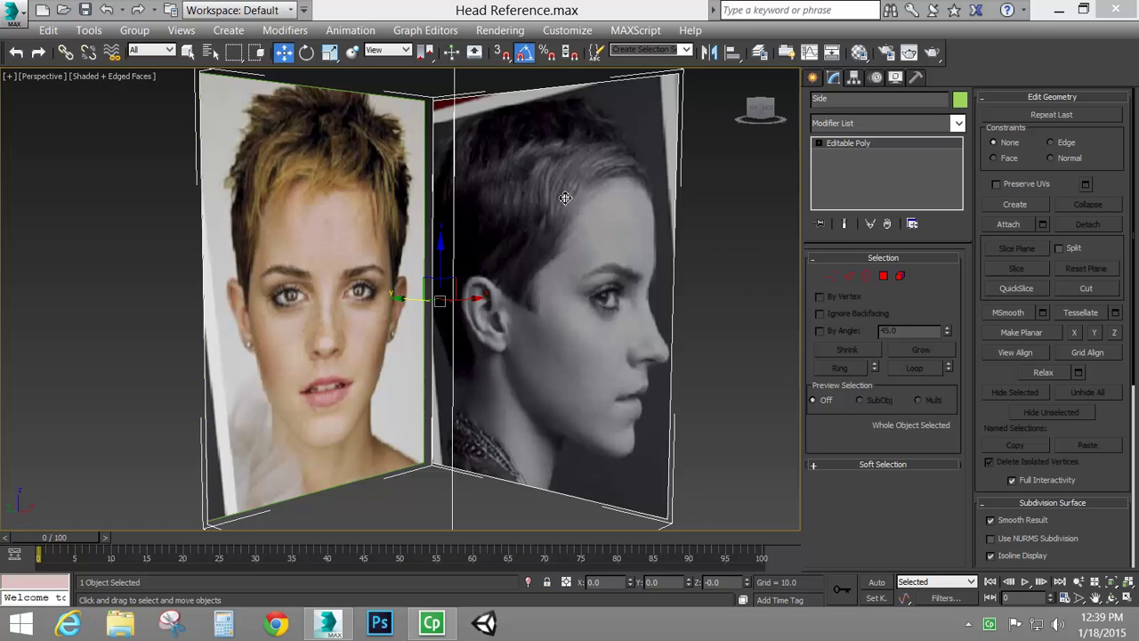
Examine the front and side head reference planes from both angles.
{"action": "middle_click_drag", "start_coordinate": [557, 317], "coordinate": [432, 343], "text": "alt"}
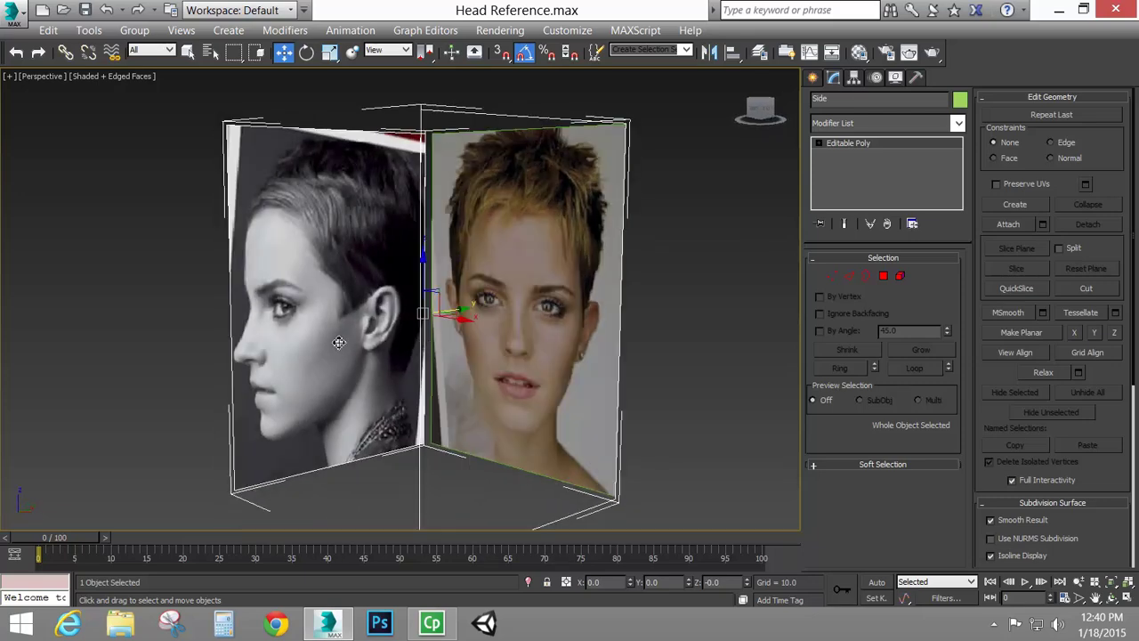
{"action": "middle_click_drag", "start_coordinate": [391, 261], "coordinate": [508, 273], "text": "alt"}
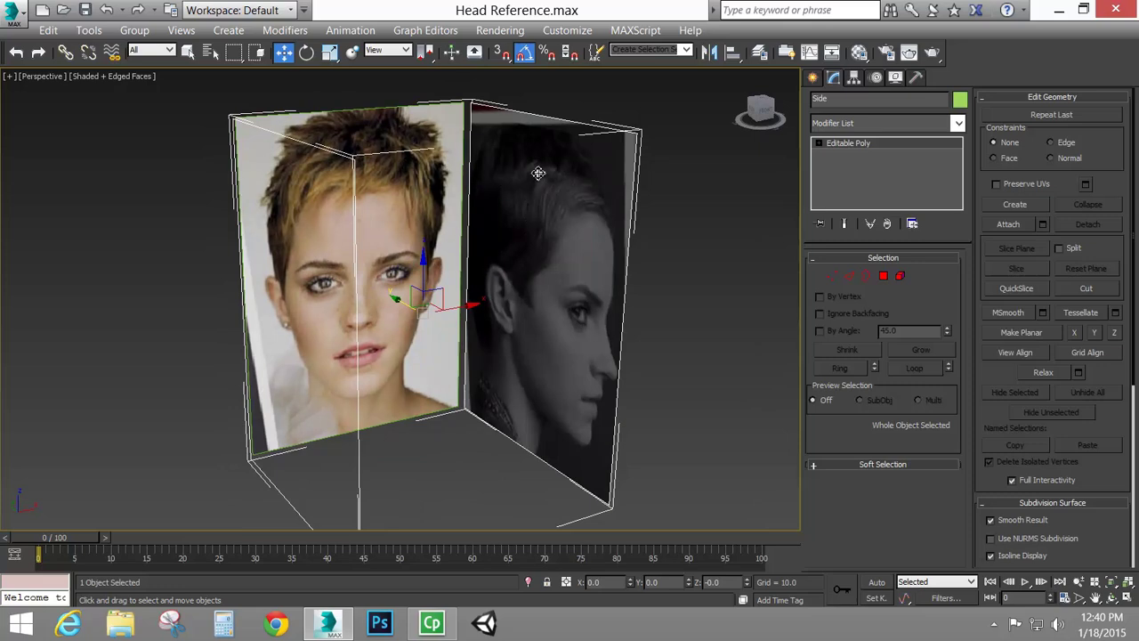
{"action": "middle_click_drag", "start_coordinate": [508, 234], "coordinate": [536, 225], "text": "alt"}
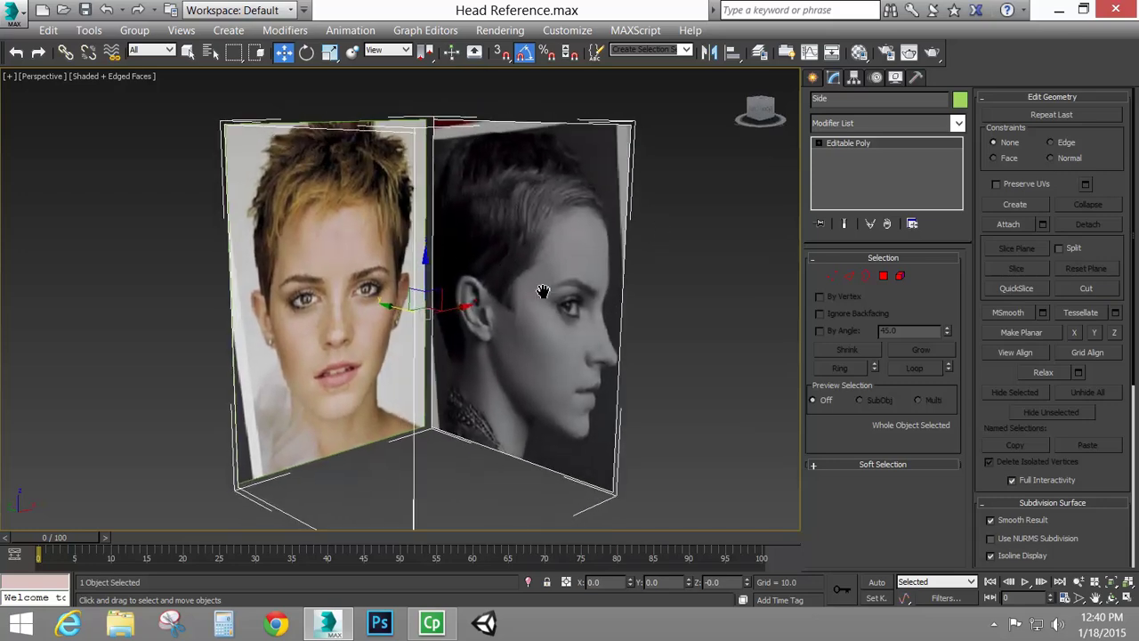
{"action": "middle_click_drag", "start_coordinate": [542, 297], "coordinate": [560, 275]}
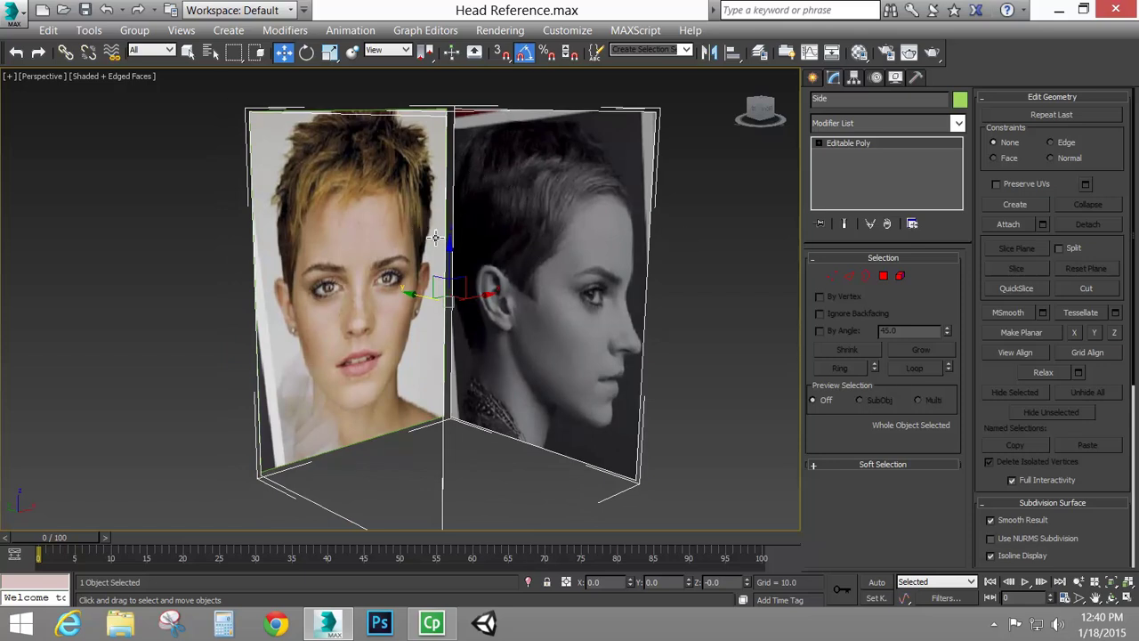
{"action": "middle_click_drag", "start_coordinate": [431, 238], "coordinate": [426, 224]}
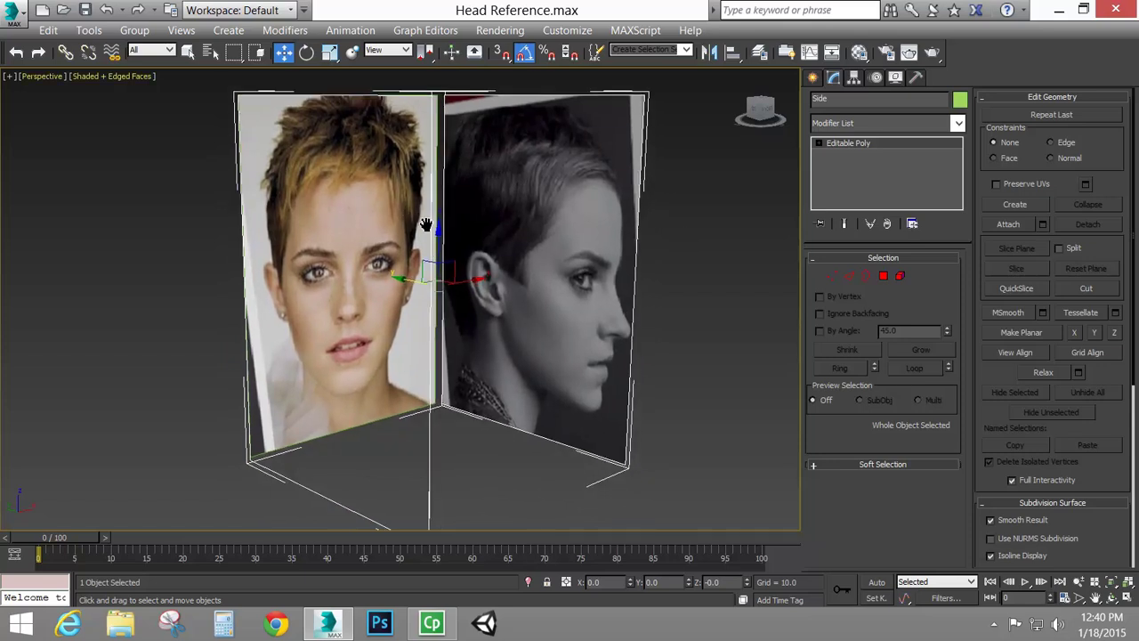
Open the recent scene EdgeLoopReference.max and continue past the missing external files dialog.
{"action": "left_click", "coordinate": [18, 20]}
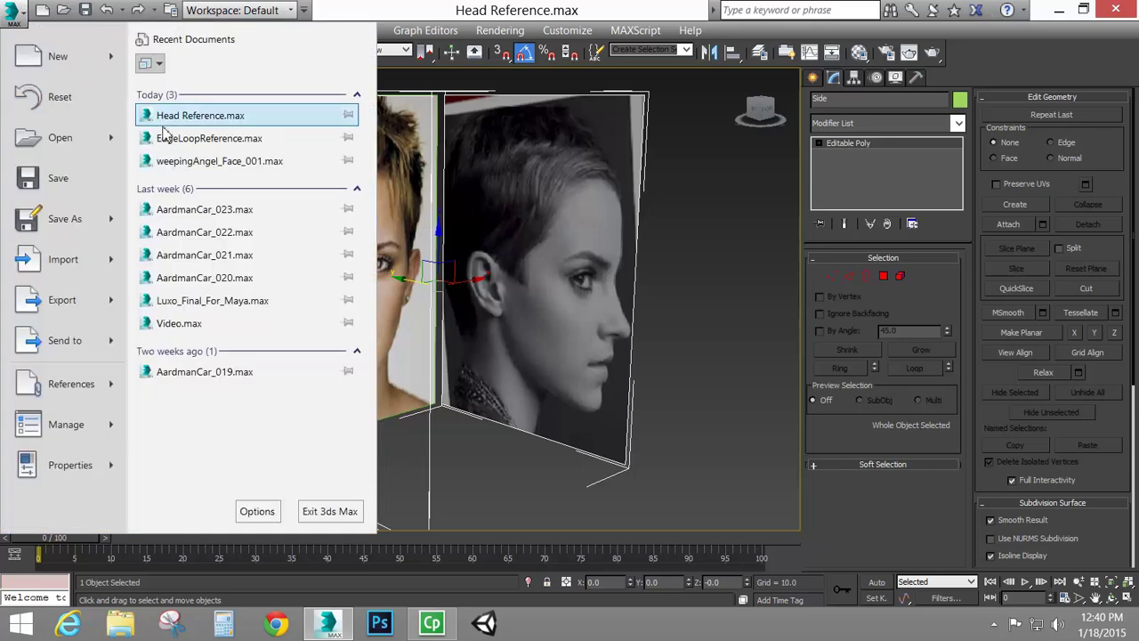
{"action": "left_click", "coordinate": [235, 141]}
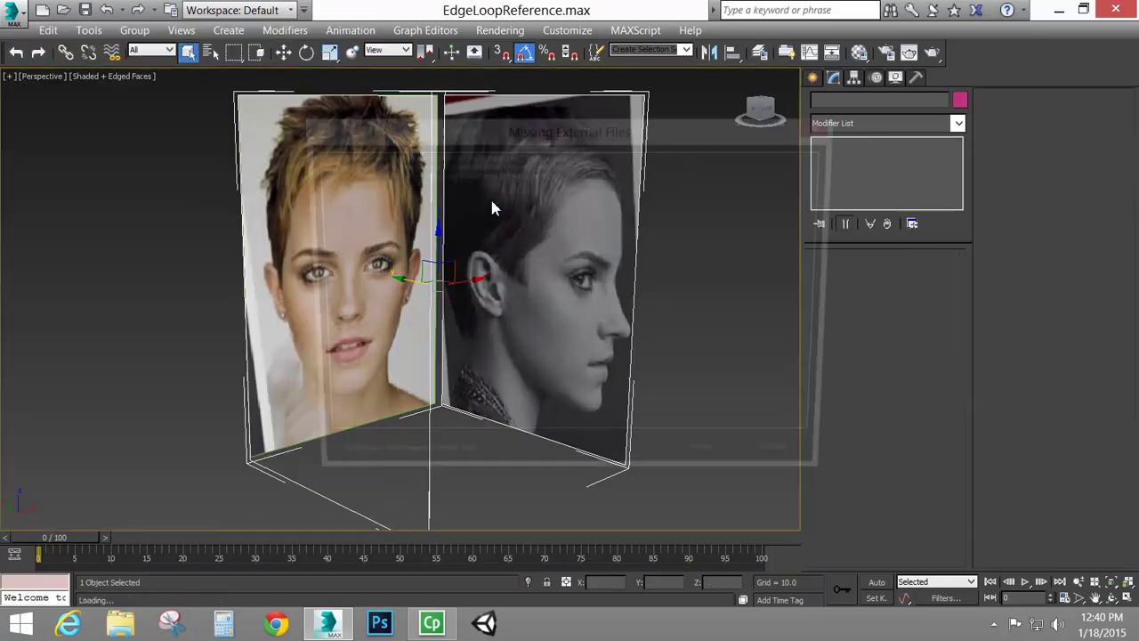
{"action": "left_click", "coordinate": [796, 468]}
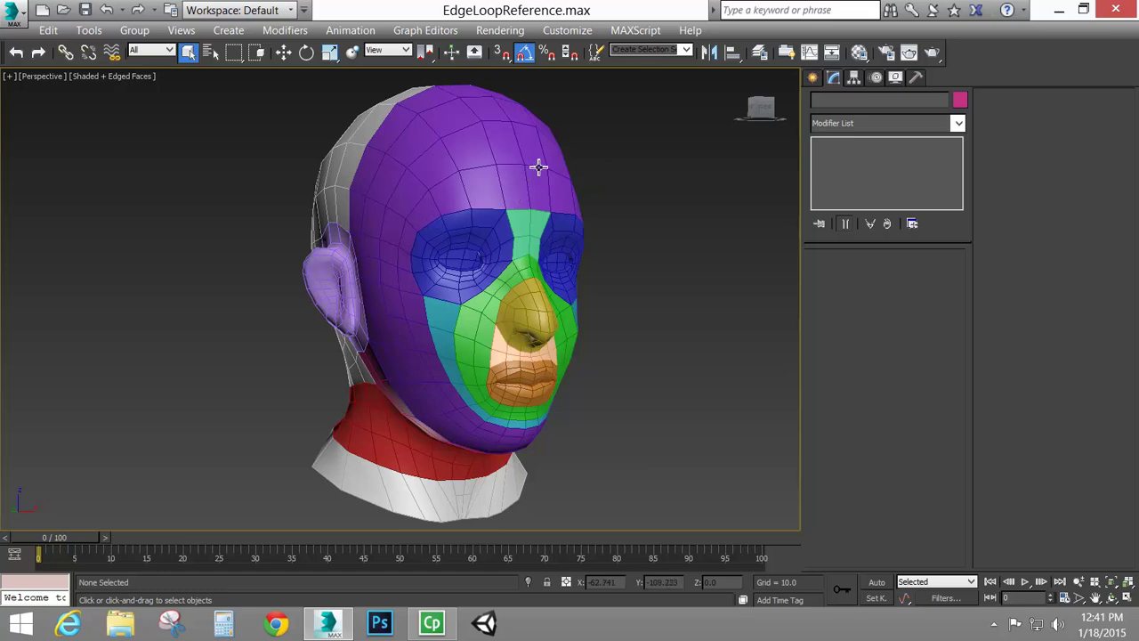
Examine the colour-coded head from both sides, selecting the purple face, nose bridge, teal cheek and mouth-area sections in turn.
{"action": "mouse_move", "coordinate": [529, 156]}
{"action": "middle_click_drag", "start_coordinate": [524, 204], "coordinate": [641, 267], "text": "alt"}
{"action": "middle_click_drag", "start_coordinate": [579, 323], "coordinate": [727, 225], "text": "alt"}
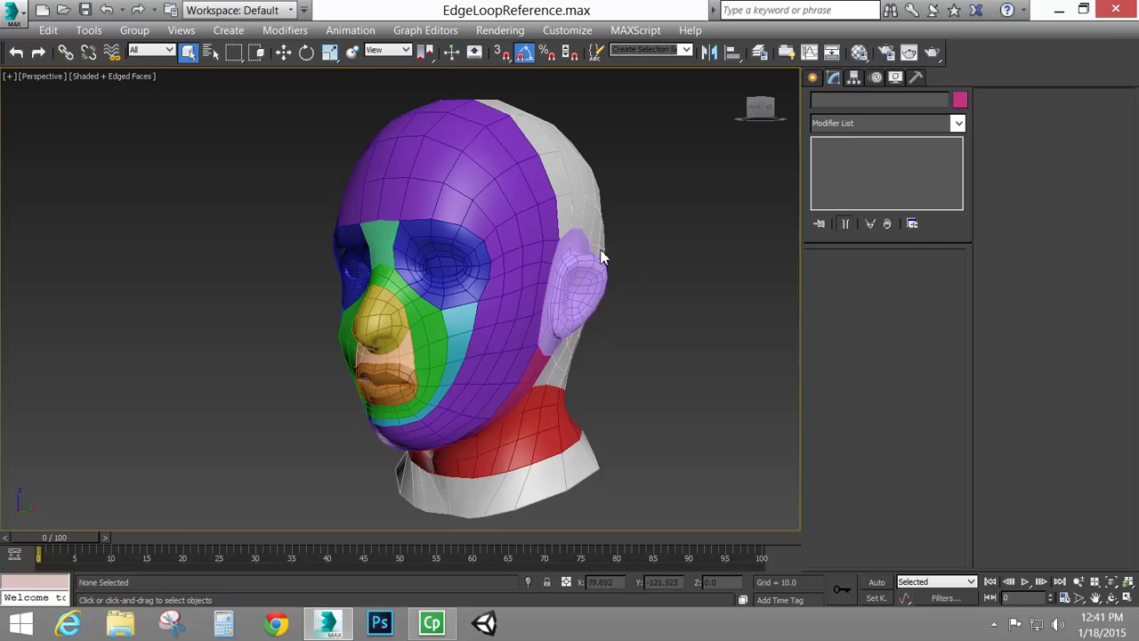
{"action": "left_click", "coordinate": [472, 178]}
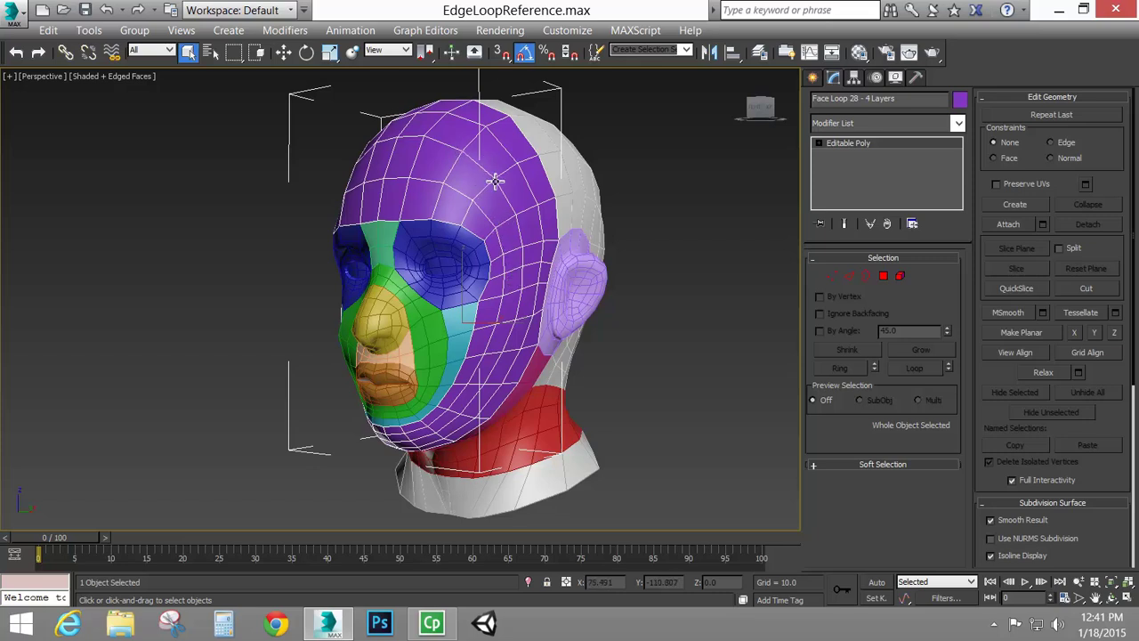
{"action": "left_click", "coordinate": [384, 238]}
{"action": "left_click", "coordinate": [469, 331]}
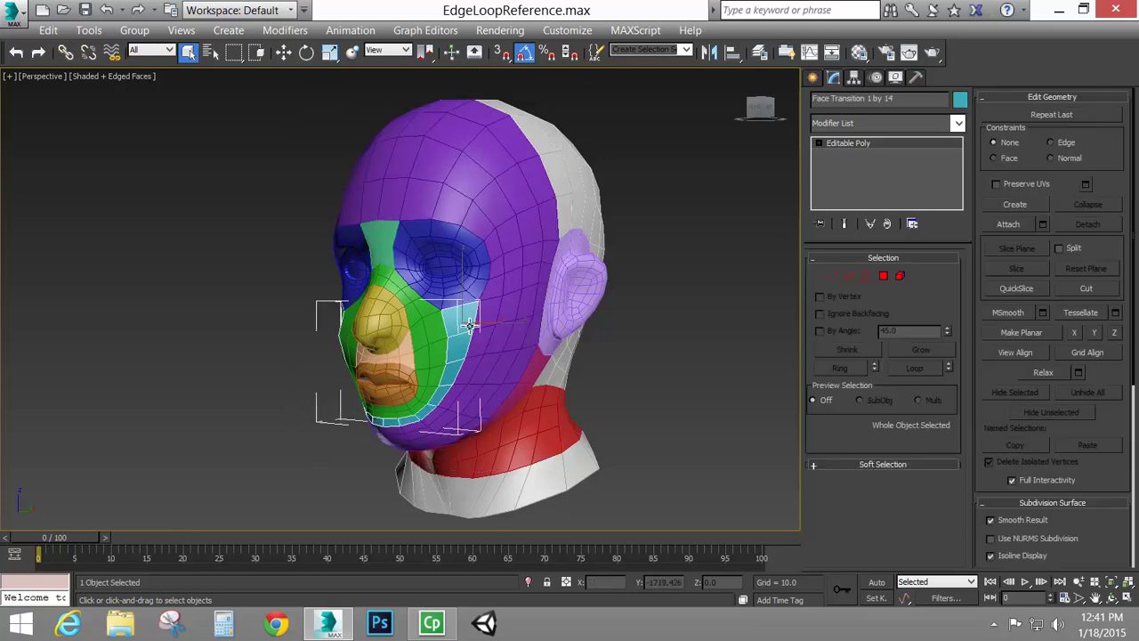
{"action": "left_click", "coordinate": [411, 355]}
Select an edge loop running around the face across the upper forehead of the purple face section and inspect it from both sides.
{"action": "left_click", "coordinate": [457, 191]}
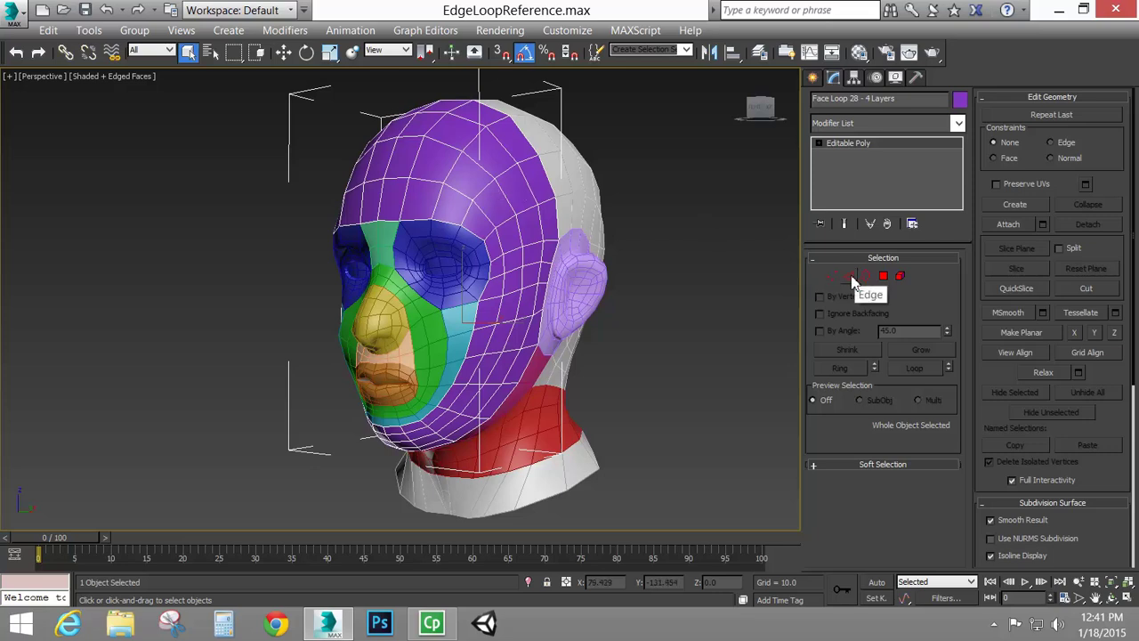
{"action": "left_click", "coordinate": [849, 278]}
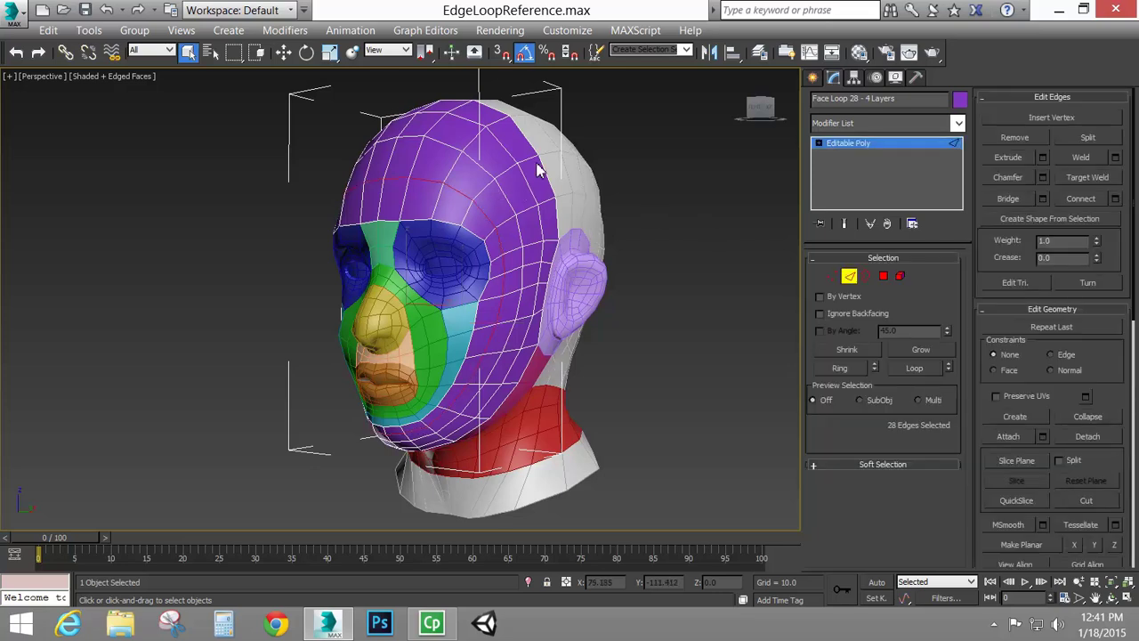
{"action": "left_click", "coordinate": [481, 167]}
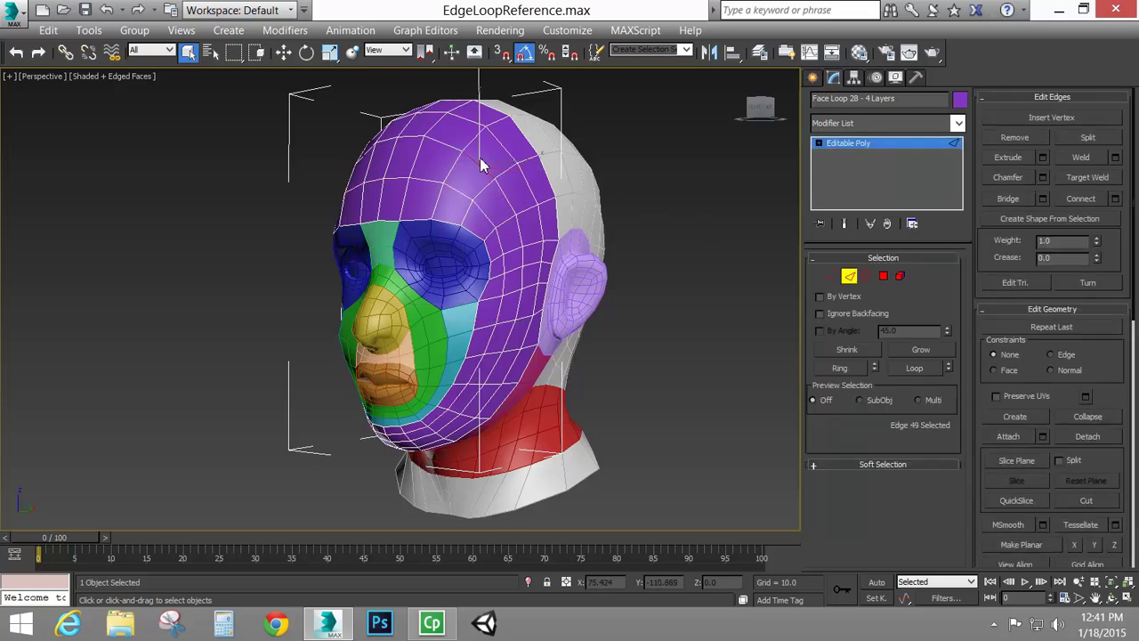
{"action": "left_click", "coordinate": [925, 368]}
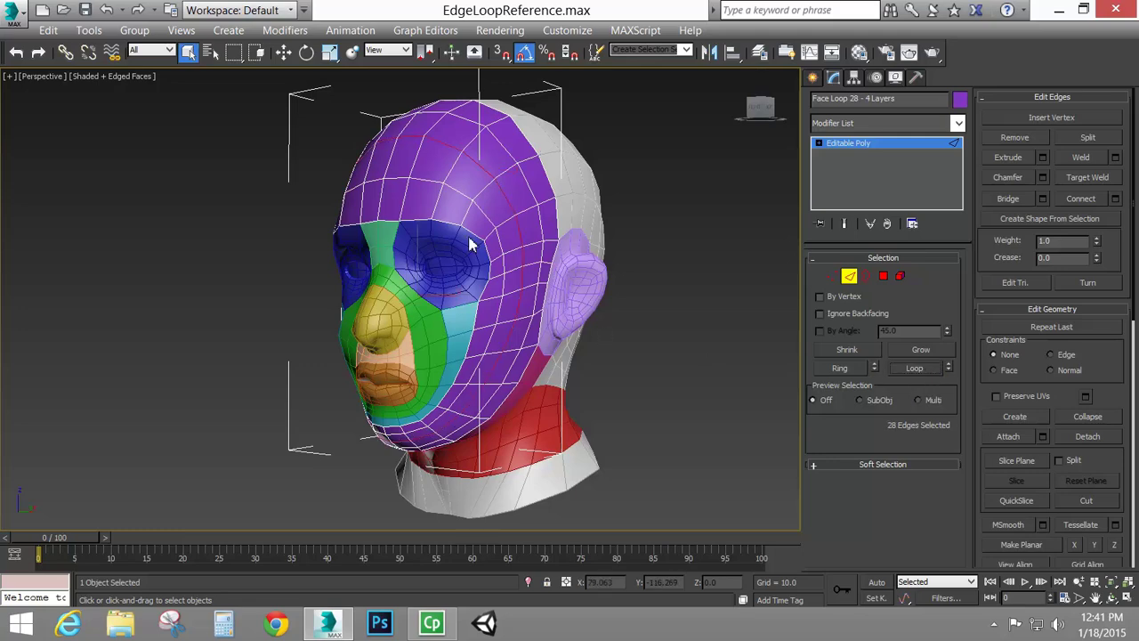
{"action": "middle_click_drag", "start_coordinate": [450, 427], "coordinate": [605, 407], "text": "alt"}
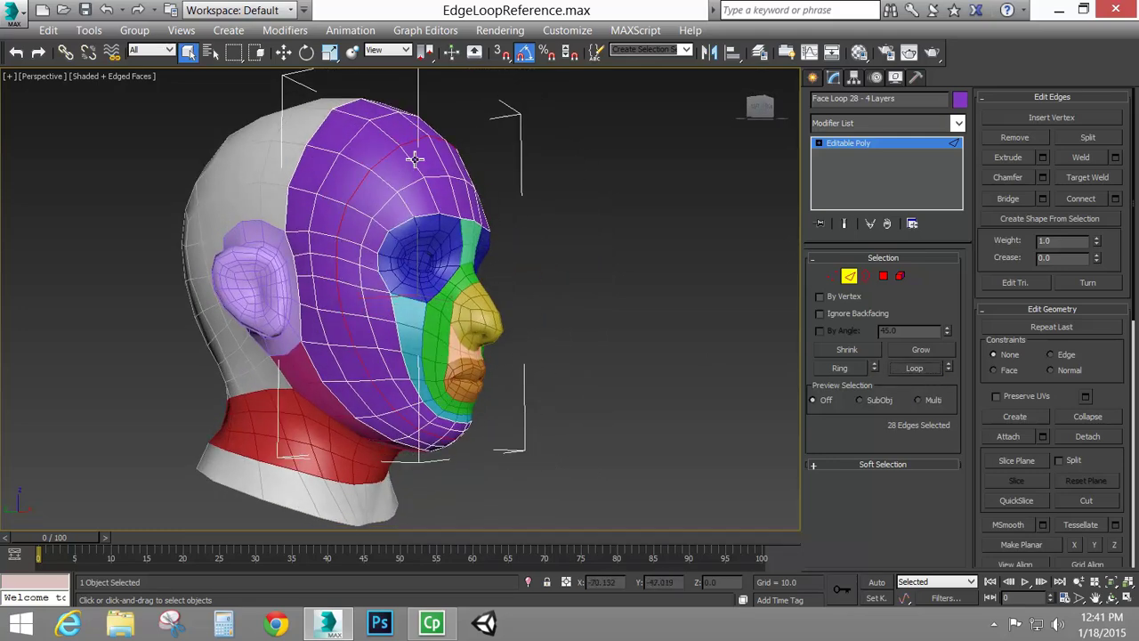
{"action": "middle_click_drag", "start_coordinate": [468, 163], "coordinate": [336, 203], "text": "alt"}
{"action": "middle_click_drag", "start_coordinate": [440, 292], "coordinate": [437, 280], "text": "alt"}
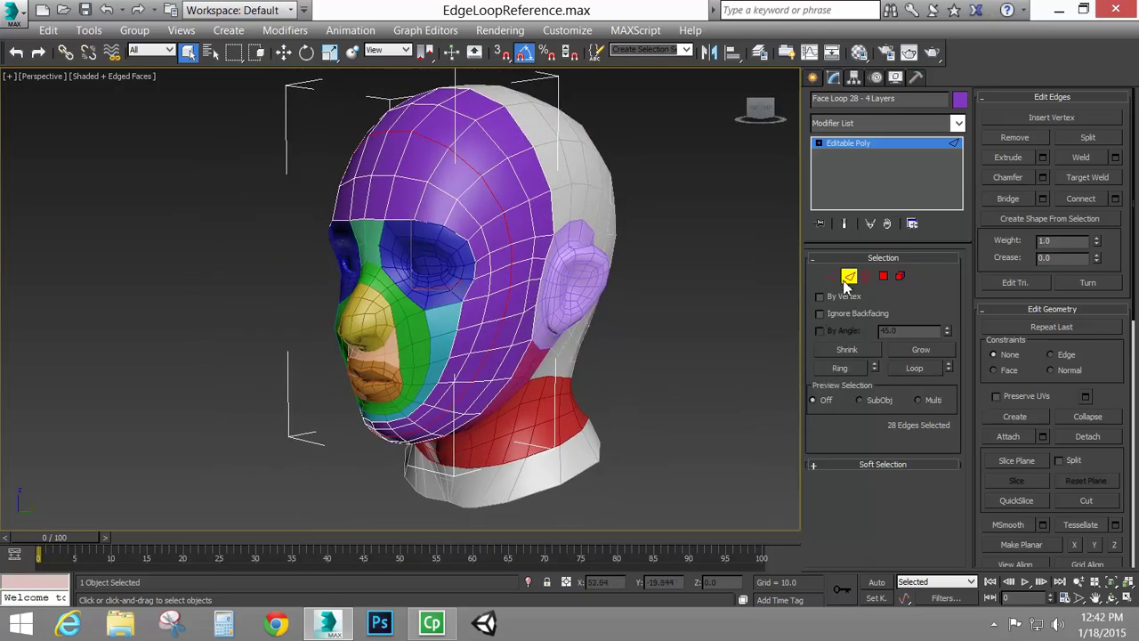
Select the ring of parallel edges crossing the forehead band of the purple face section and examine its flow around the face.
{"action": "left_click", "coordinate": [476, 190]}
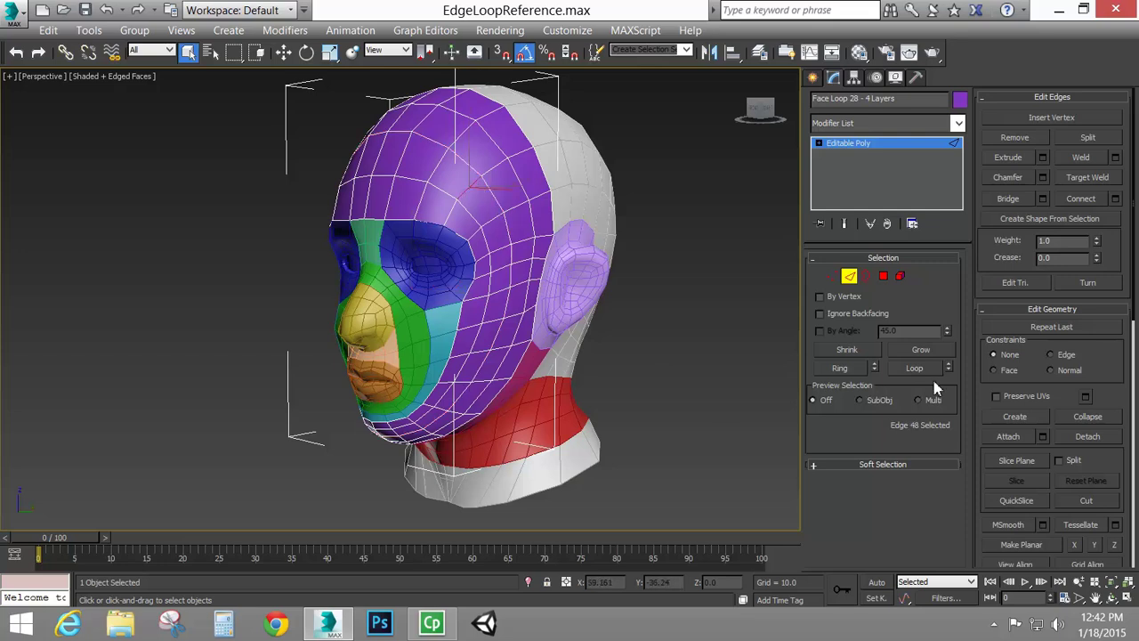
{"action": "left_click", "coordinate": [836, 368]}
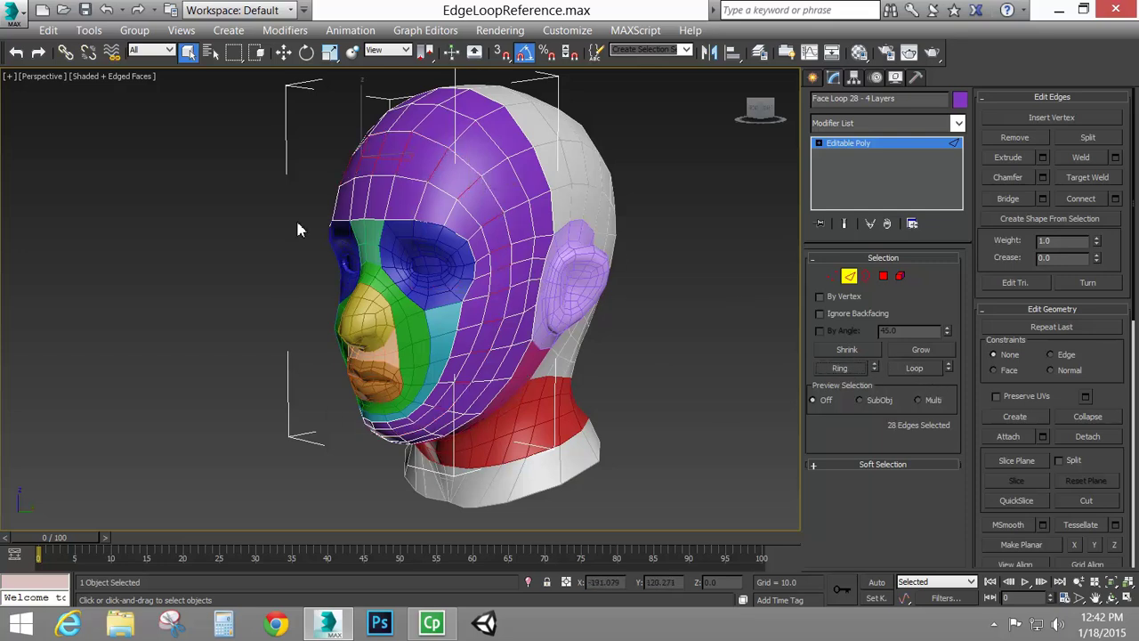
{"action": "middle_click_drag", "start_coordinate": [437, 190], "coordinate": [377, 184], "text": "alt"}
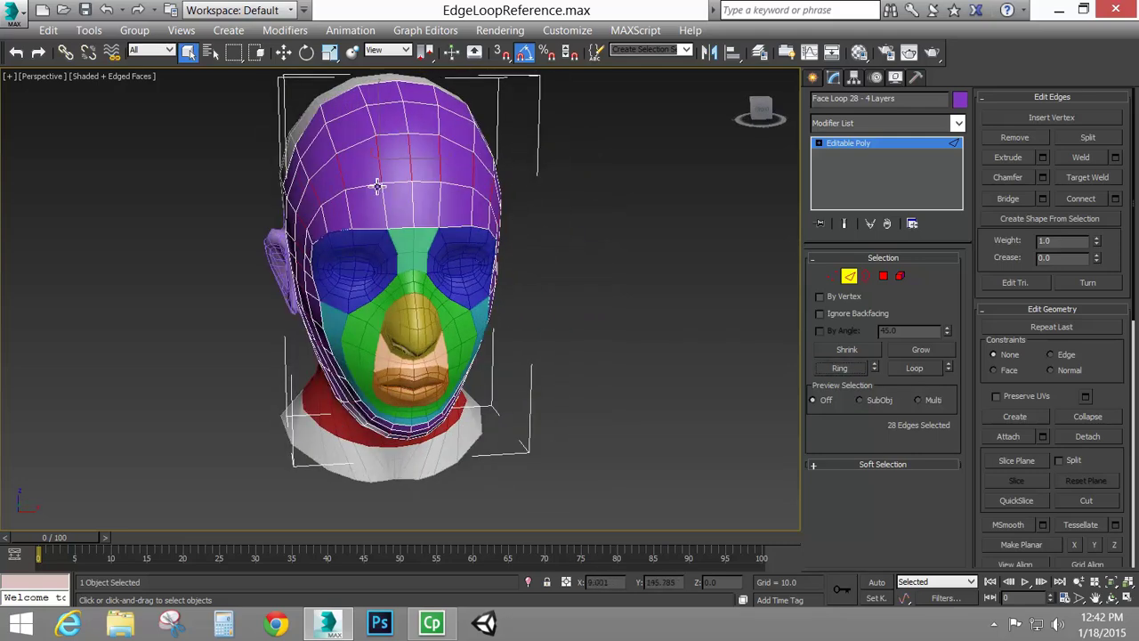
{"action": "middle_click_drag", "start_coordinate": [505, 200], "coordinate": [403, 198], "text": "alt"}
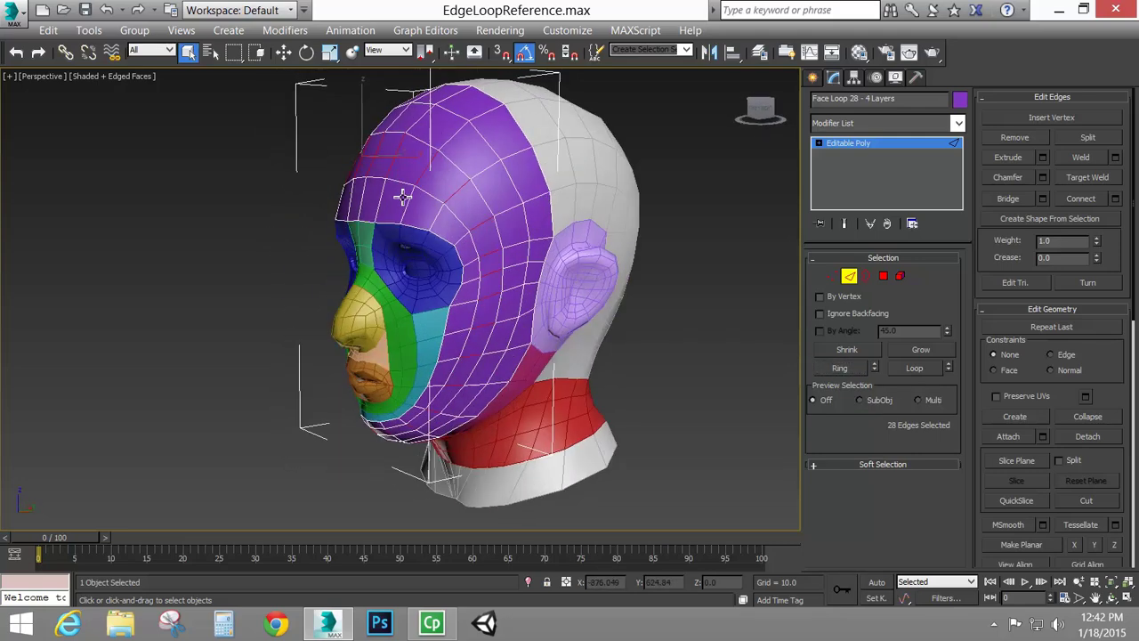
{"action": "middle_click_drag", "start_coordinate": [483, 339], "coordinate": [654, 312], "text": "alt"}
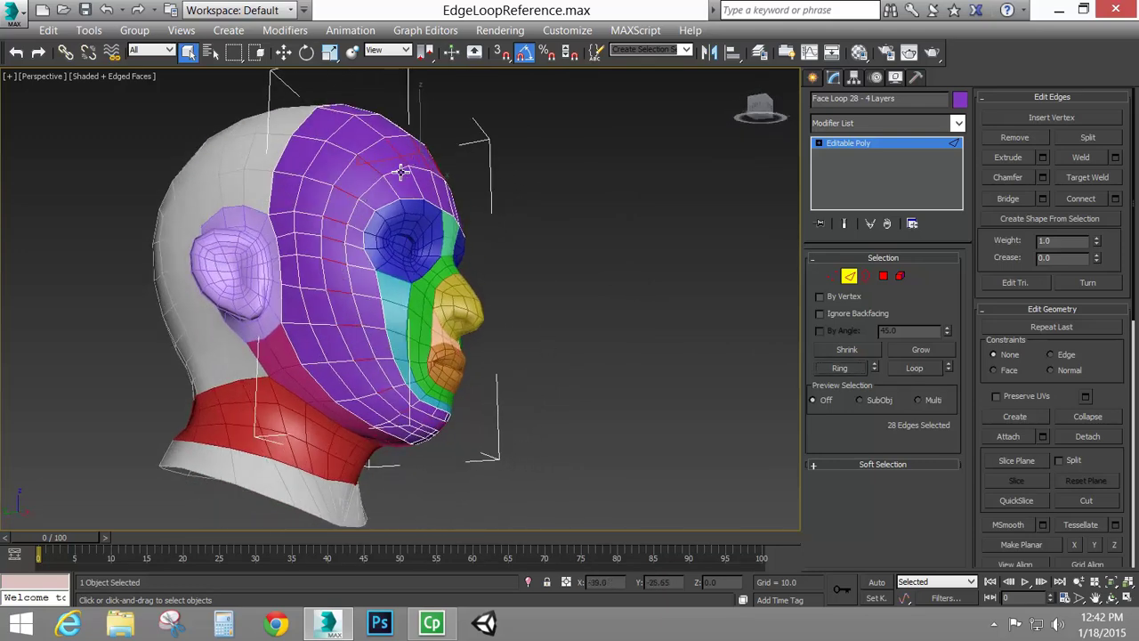
{"action": "middle_click_drag", "start_coordinate": [396, 222], "coordinate": [340, 244], "text": "alt"}
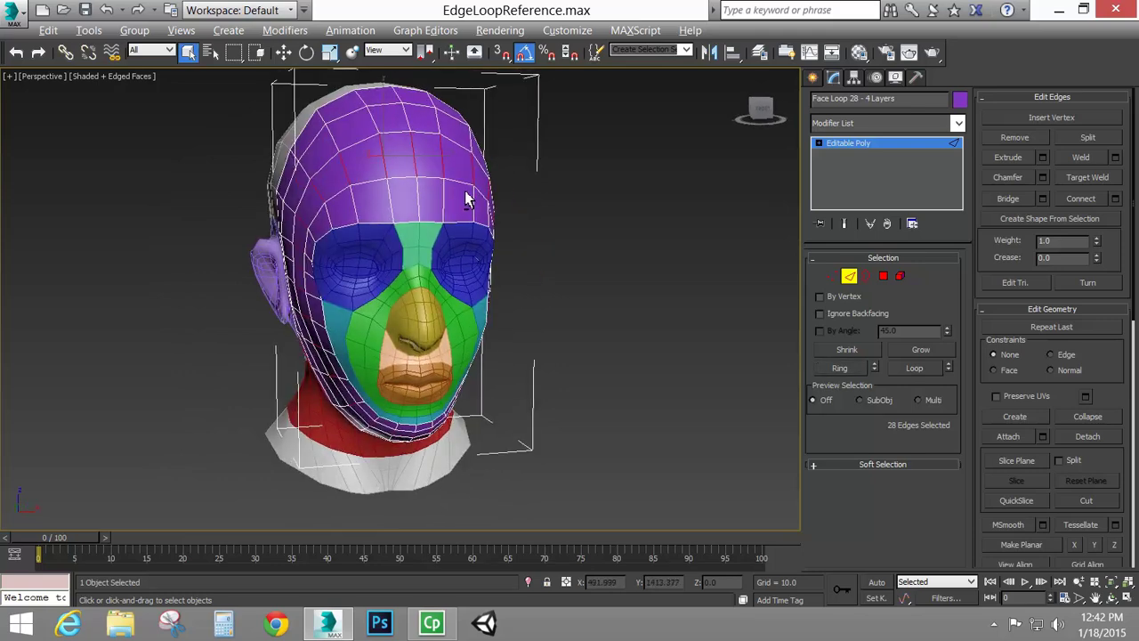
{"action": "middle_click_drag", "start_coordinate": [465, 194], "coordinate": [411, 210], "text": "alt"}
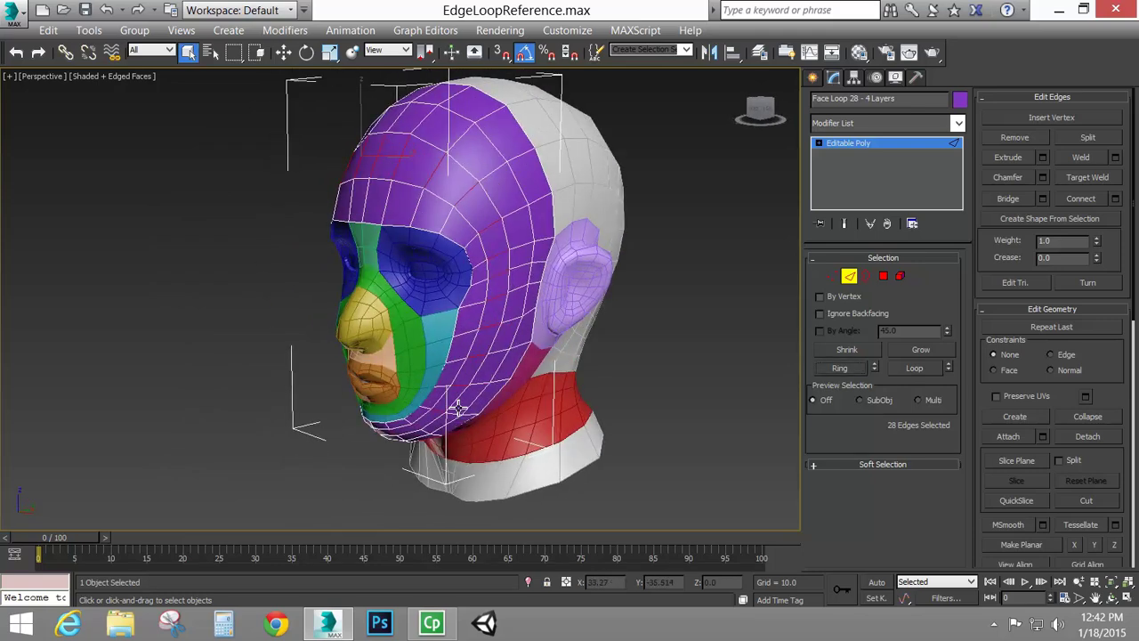
{"action": "mouse_move", "coordinate": [469, 339]}
{"action": "middle_mouse_down", "text": "alt"}
{"action": "mouse_move", "coordinate": [428, 323]}
{"action": "mouse_move", "coordinate": [453, 344]}
{"action": "mouse_move", "coordinate": [473, 340]}
{"action": "middle_mouse_up", "text": "alt"}
{"action": "middle_click_drag", "start_coordinate": [503, 263], "coordinate": [437, 229], "text": "alt"}
{"action": "scroll", "coordinate": [425, 263], "scroll_direction": "up", "scroll_amount": 5}
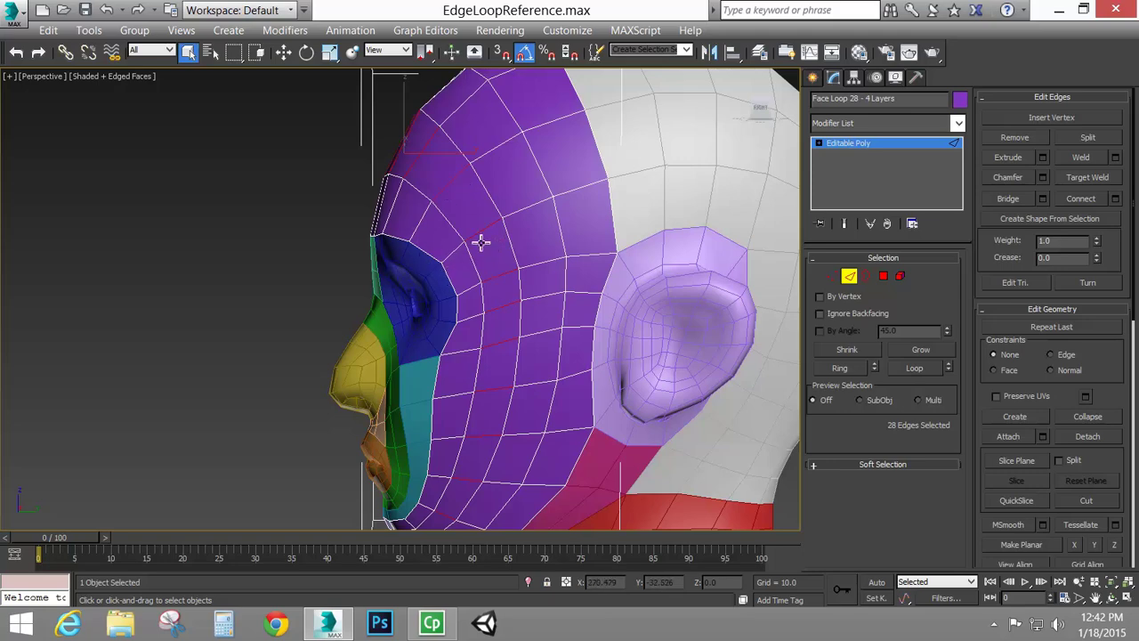
{"action": "middle_click_drag", "start_coordinate": [508, 361], "coordinate": [536, 347], "text": "alt"}
{"action": "key", "text": "z"}
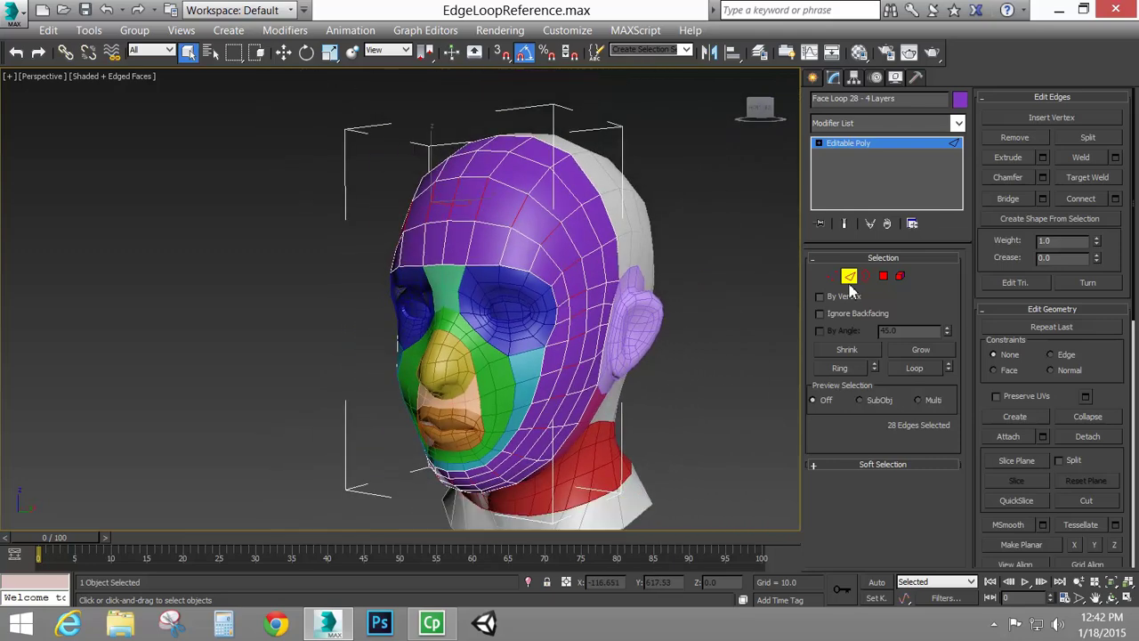
Select the polygon loop that runs across the mid-forehead and under the chin of the purple face section.
{"action": "left_click", "coordinate": [883, 276]}
{"action": "left_click", "coordinate": [502, 212]}
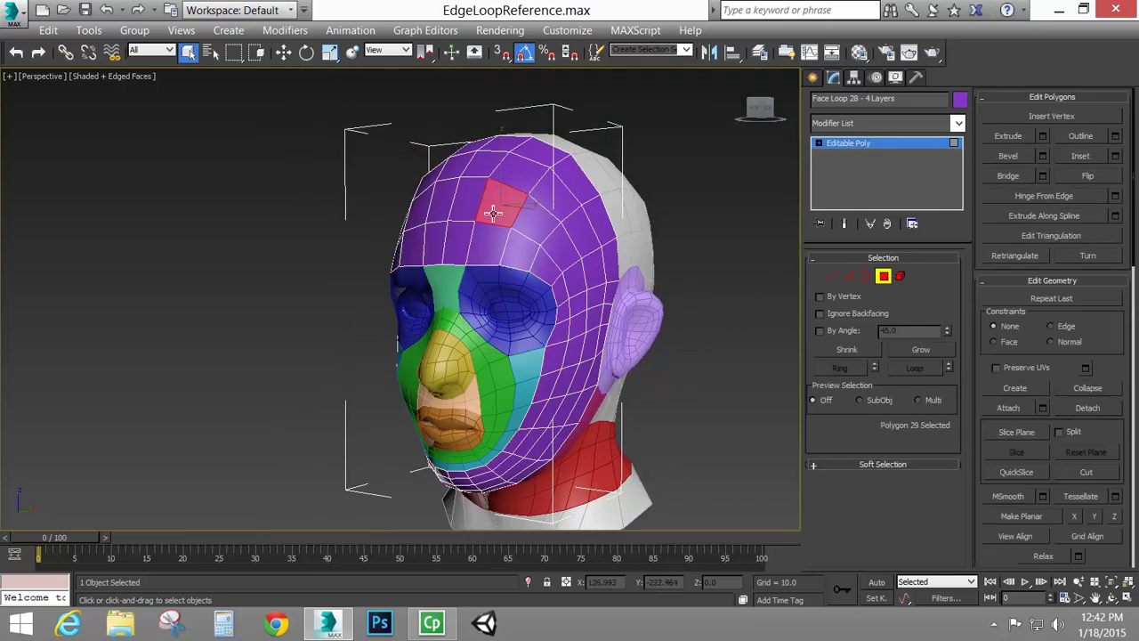
{"action": "left_click", "coordinate": [542, 227], "text": "shift"}
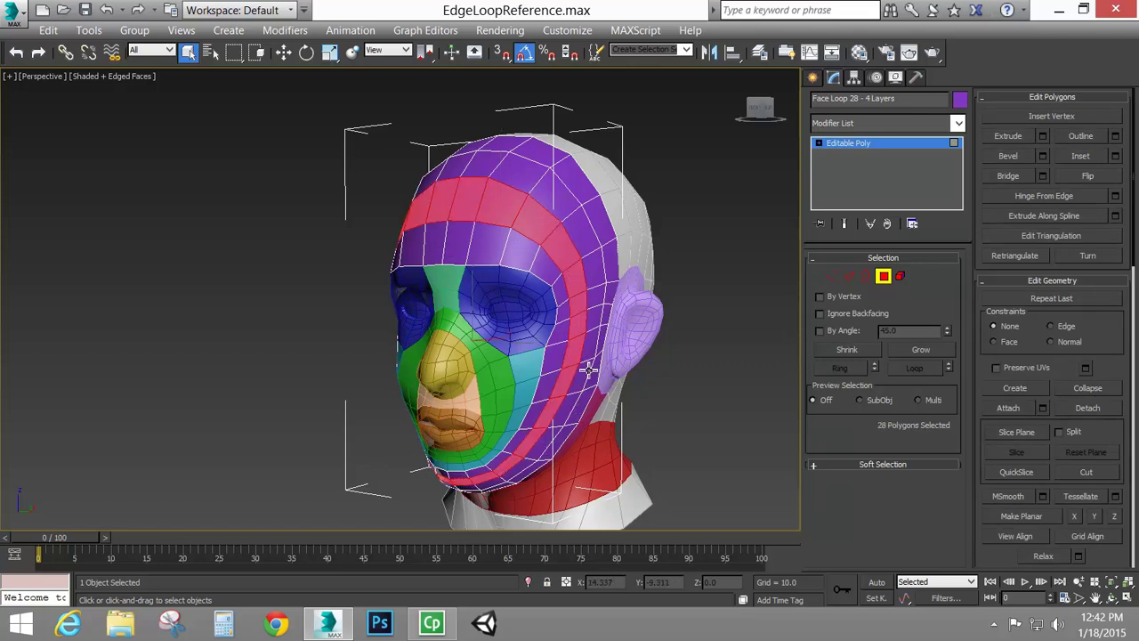
Select the next outer polygon loop of the purple face section, inspect it, and leave polygon editing.
{"action": "left_click", "coordinate": [526, 175]}
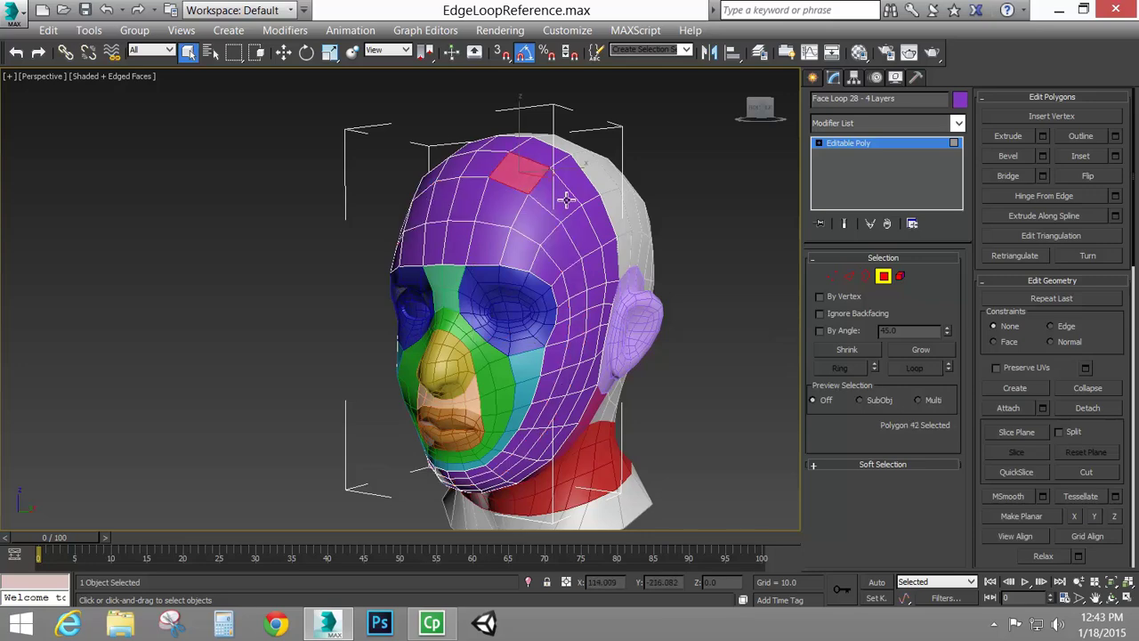
{"action": "left_click", "coordinate": [564, 191], "text": "shift"}
{"action": "middle_click_drag", "start_coordinate": [418, 293], "coordinate": [496, 309], "text": "alt"}
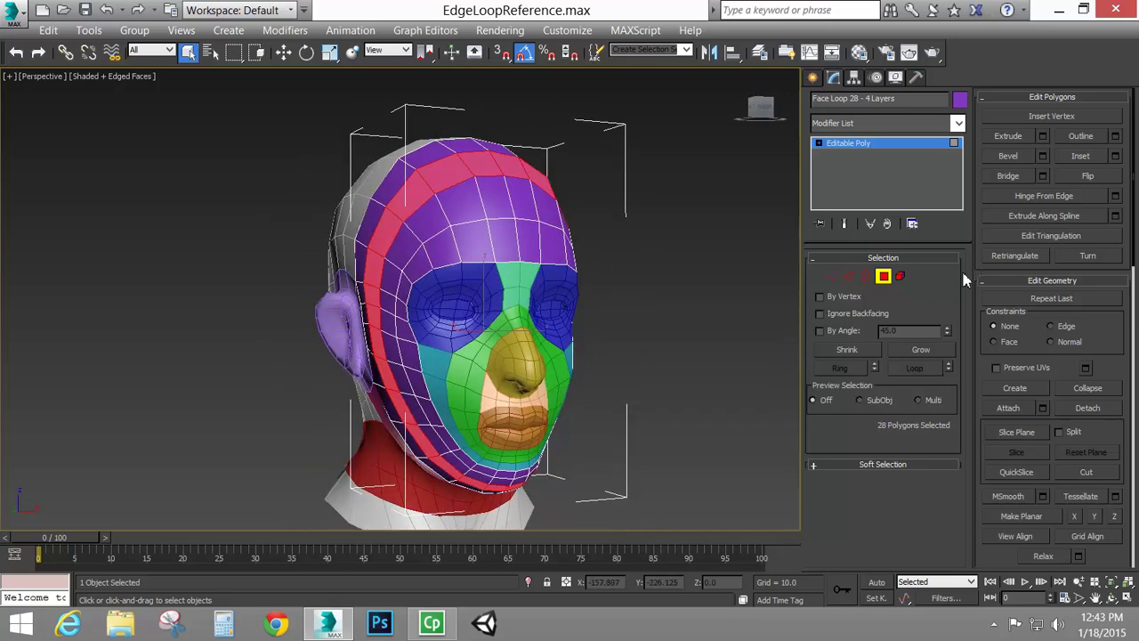
{"action": "left_click", "coordinate": [882, 277]}
Select the blue eye loops object and check its name and layered loops up close.
{"action": "mouse_move", "coordinate": [454, 287]}
{"action": "middle_mouse_down", "text": "alt"}
{"action": "mouse_move", "coordinate": [474, 286]}
{"action": "mouse_move", "coordinate": [445, 285]}
{"action": "mouse_move", "coordinate": [451, 301]}
{"action": "middle_mouse_up", "text": "alt"}
{"action": "scroll", "coordinate": [453, 307], "scroll_direction": "up", "scroll_amount": 4}
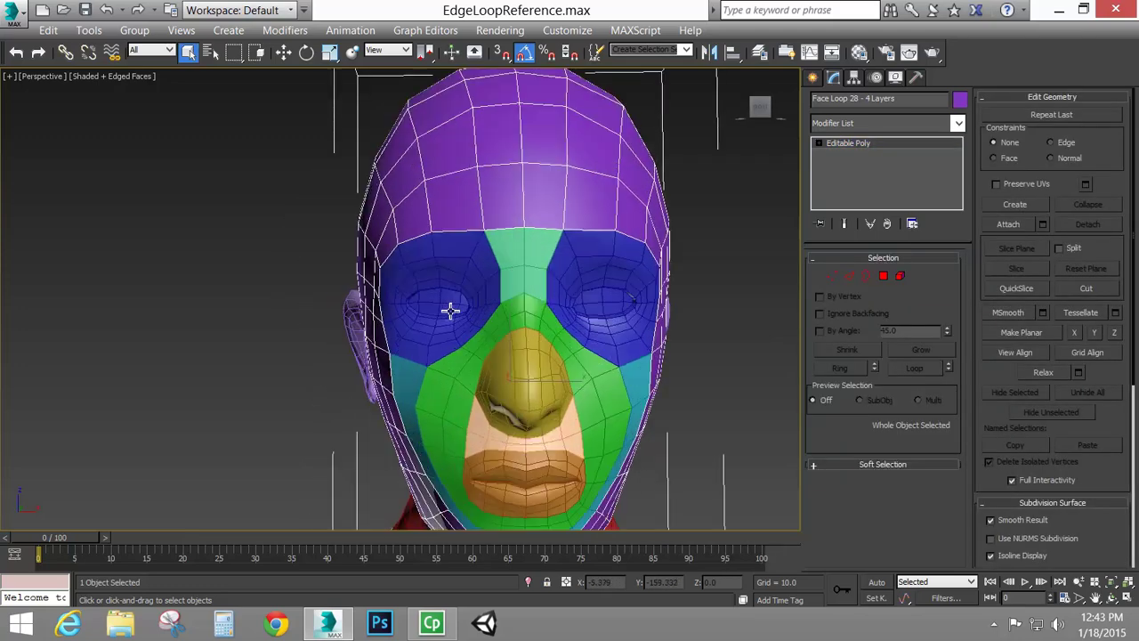
{"action": "left_click", "coordinate": [461, 256]}
{"action": "middle_click_drag", "start_coordinate": [461, 258], "coordinate": [590, 269], "text": "alt"}
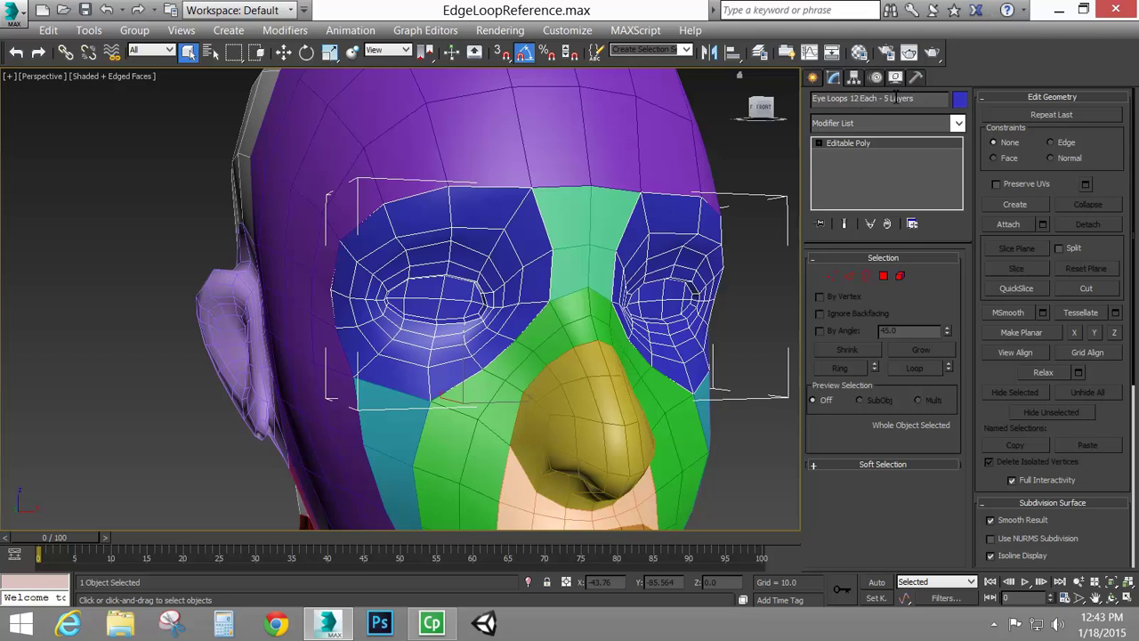
{"action": "key", "text": "Return"}
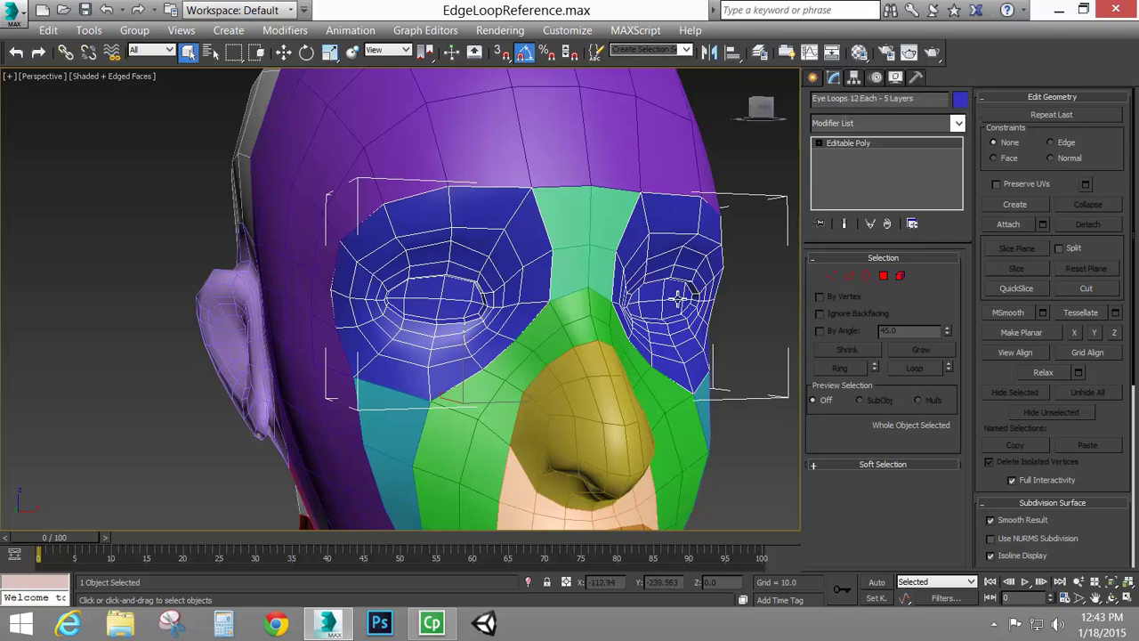
Select the outermost polygon loop around one eye of the blue eye loops object.
{"action": "left_click", "coordinate": [884, 277]}
{"action": "left_click", "coordinate": [485, 210]}
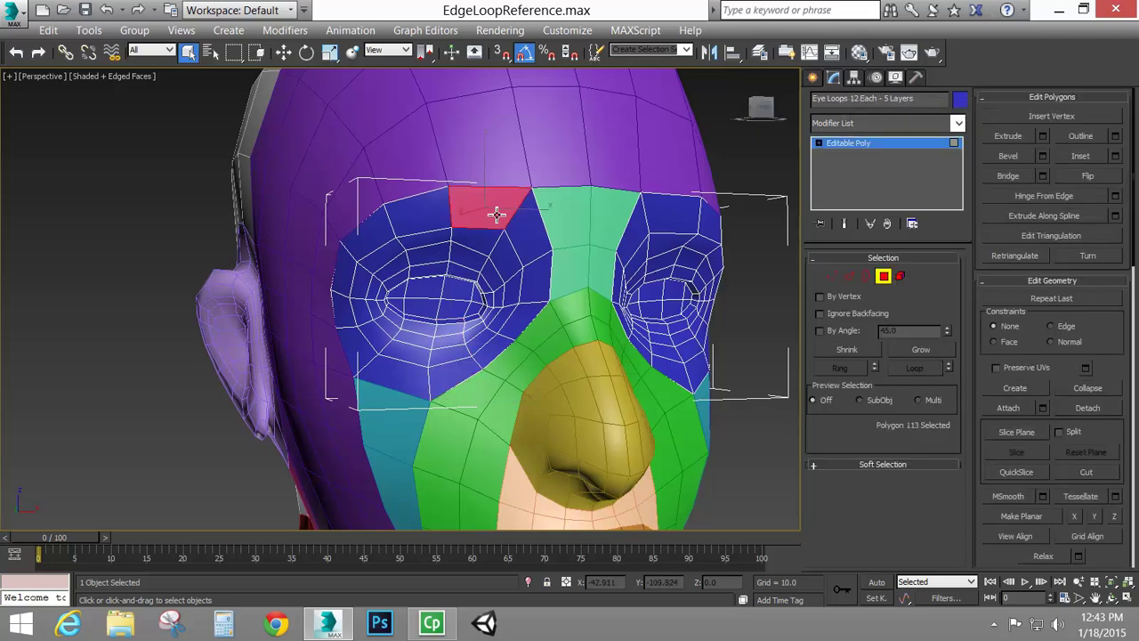
{"action": "left_click", "coordinate": [530, 240], "text": "shift"}
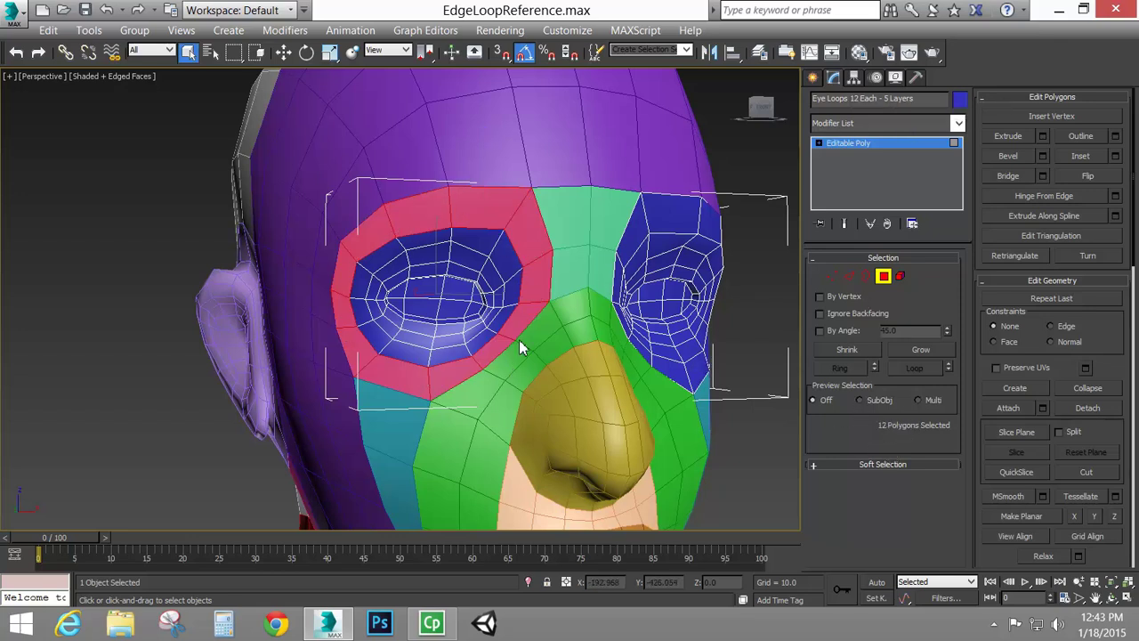
Select the five adjoining polygons running from the outermost eye loop inward to the inner lip of the eye opening.
{"action": "left_click", "coordinate": [489, 222]}
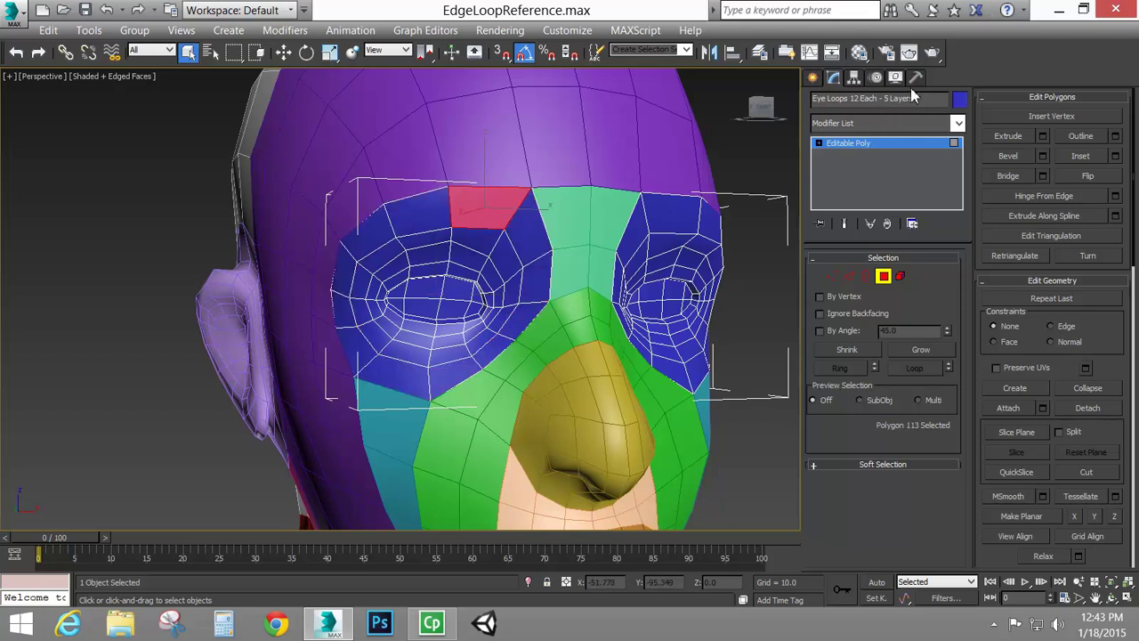
{"action": "left_click", "coordinate": [488, 238], "text": "ctrl"}
{"action": "left_click", "coordinate": [474, 263], "text": "ctrl"}
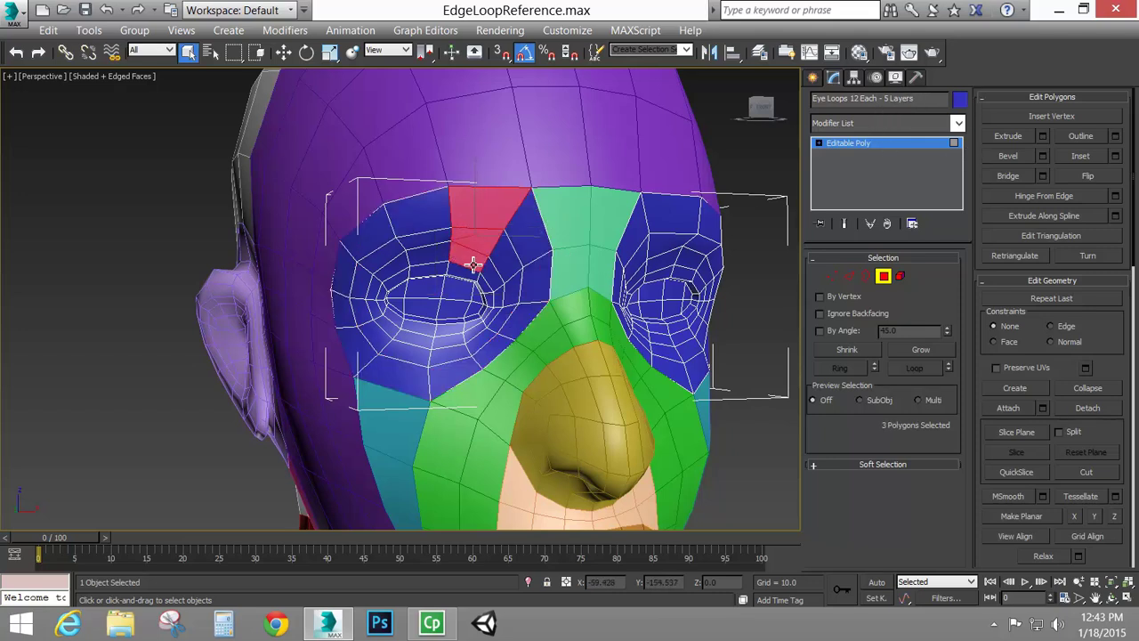
{"action": "left_click", "coordinate": [469, 275], "text": "ctrl"}
{"action": "scroll", "coordinate": [469, 275], "scroll_direction": "up", "scroll_amount": 6}
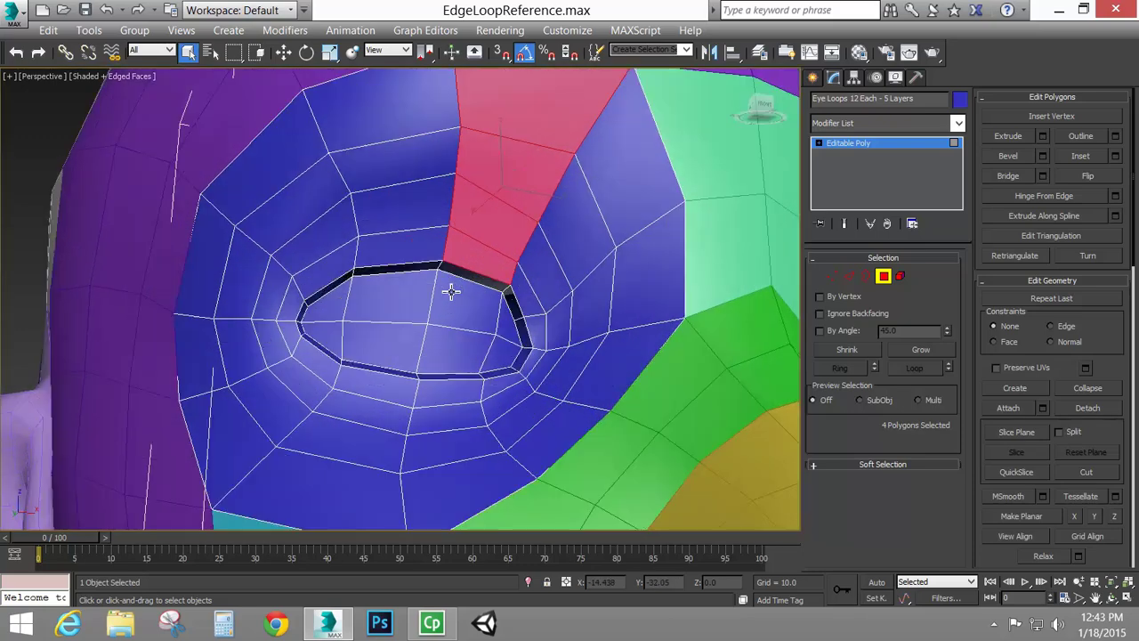
{"action": "left_click", "coordinate": [469, 275], "text": "ctrl"}
{"action": "middle_click_drag", "start_coordinate": [489, 307], "coordinate": [463, 305], "text": "alt"}
{"action": "scroll", "coordinate": [479, 352], "scroll_direction": "up", "scroll_amount": 3}
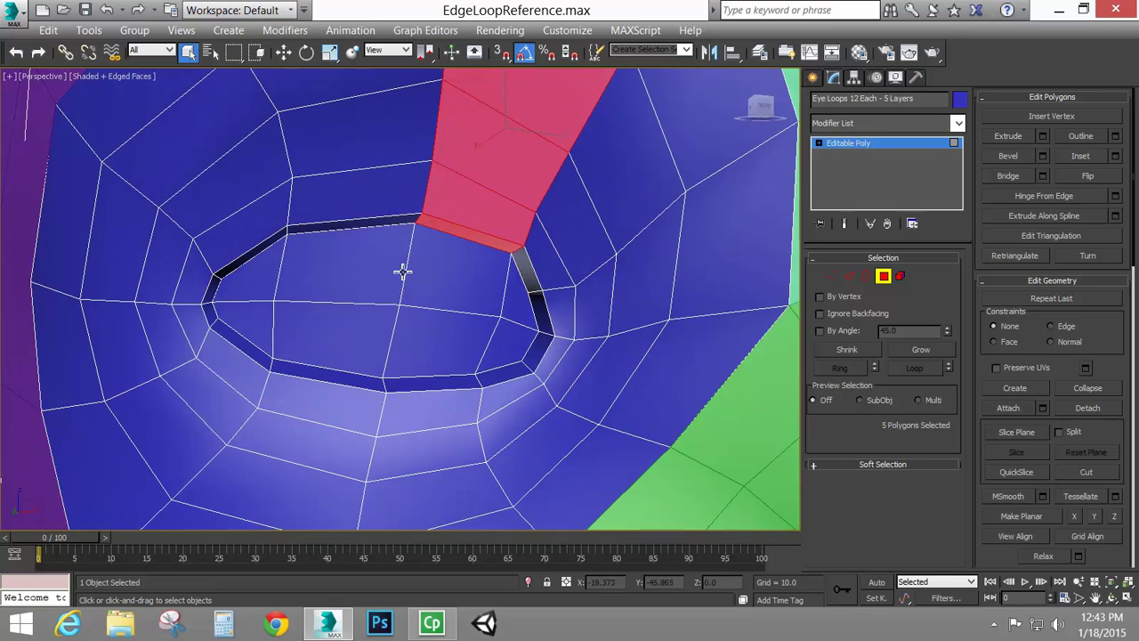
{"action": "scroll", "coordinate": [403, 273], "scroll_direction": "down", "scroll_amount": 5}
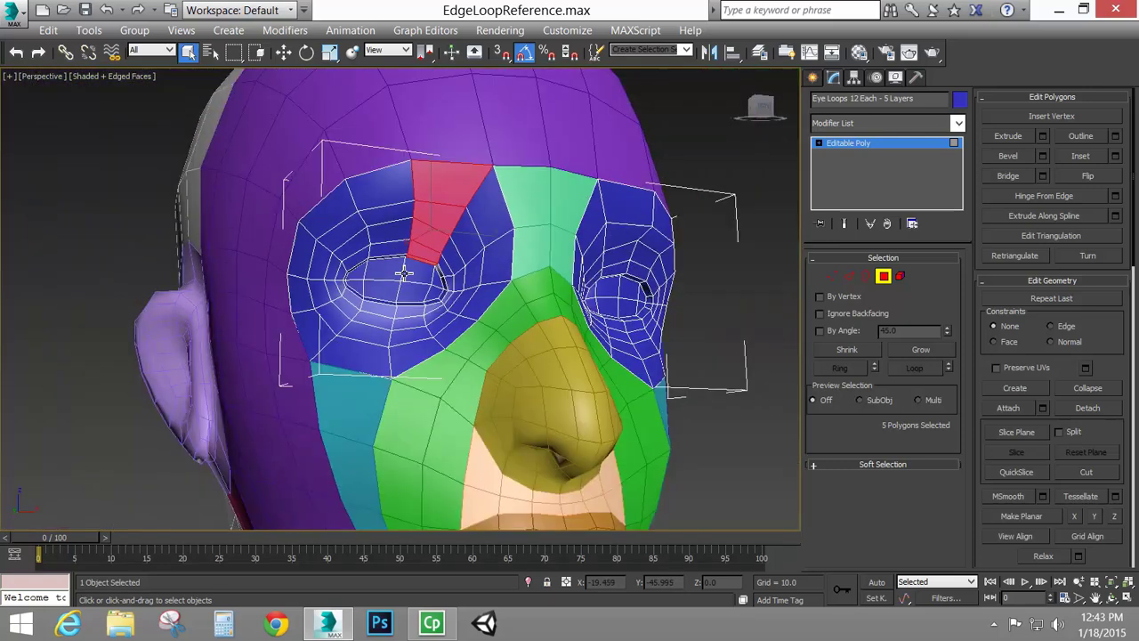
Select the outermost polygon loop around the eye, grow it inward through all the layers, and leave polygon editing.
{"action": "left_click", "coordinate": [480, 189]}
{"action": "left_click", "coordinate": [491, 217], "text": "shift"}
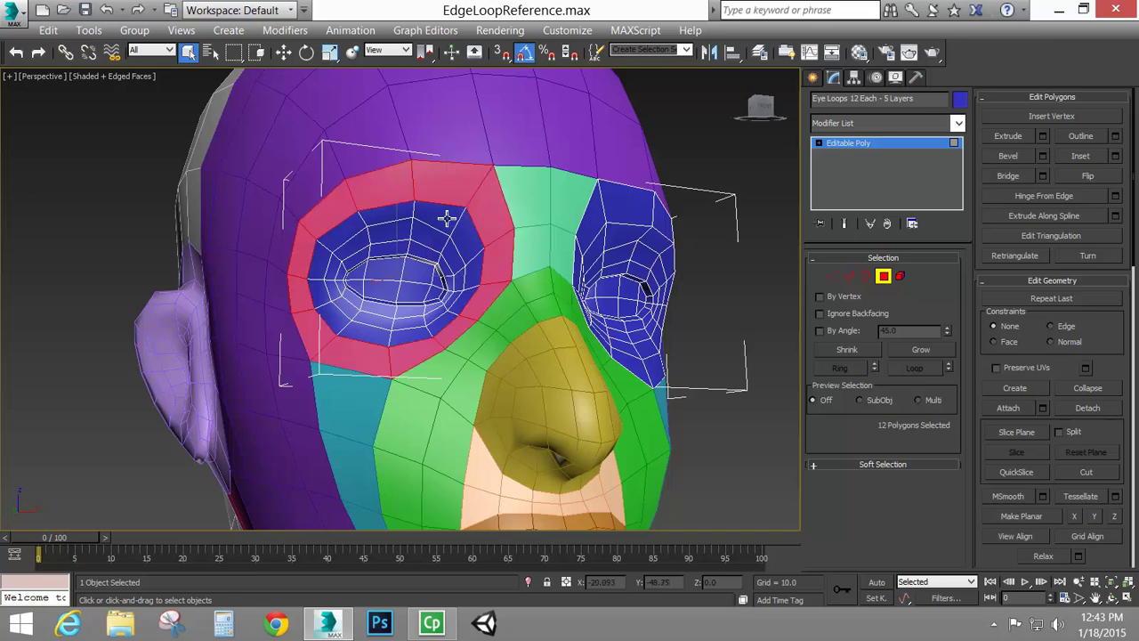
{"action": "left_click", "coordinate": [921, 349]}
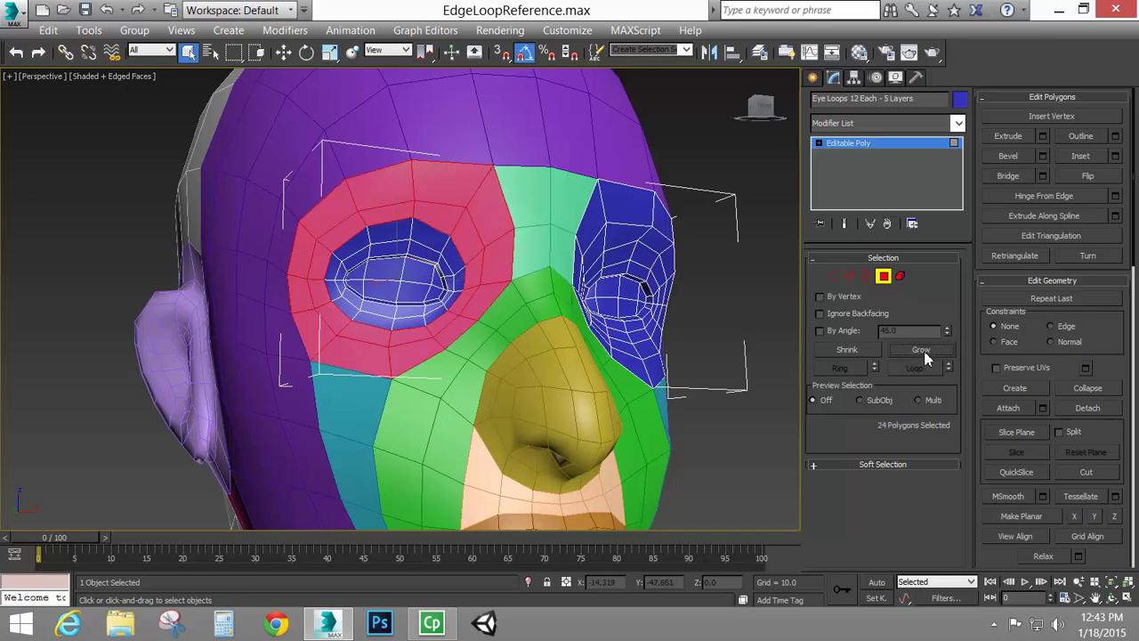
{"action": "left_click", "coordinate": [925, 354]}
{"action": "middle_click_drag", "start_coordinate": [569, 294], "coordinate": [622, 239], "text": "alt"}
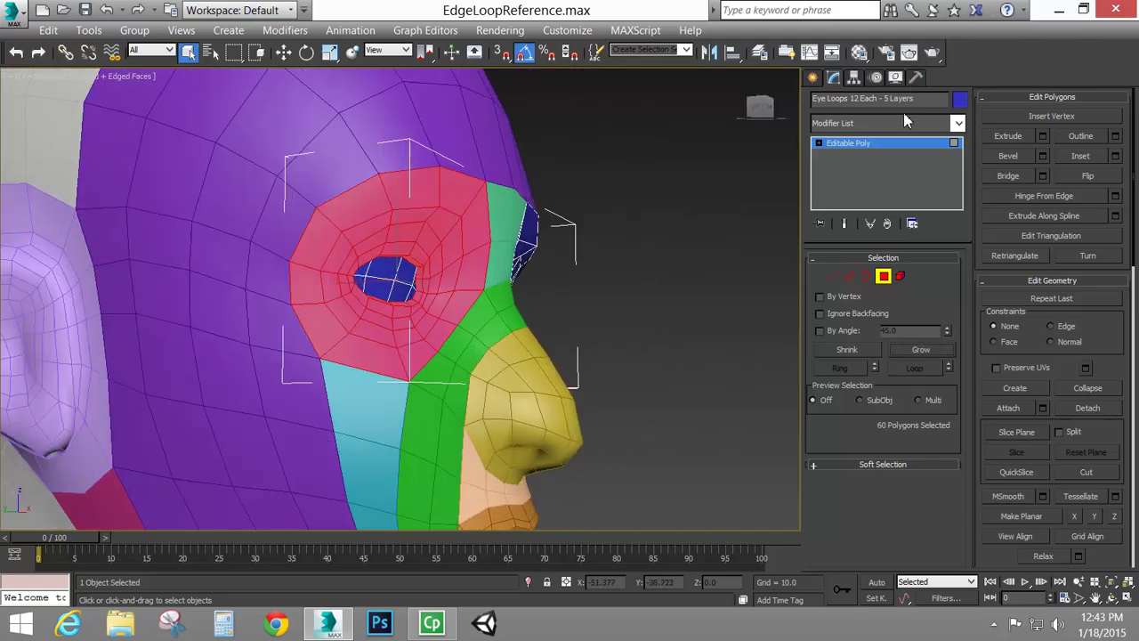
{"action": "left_click", "coordinate": [884, 276]}
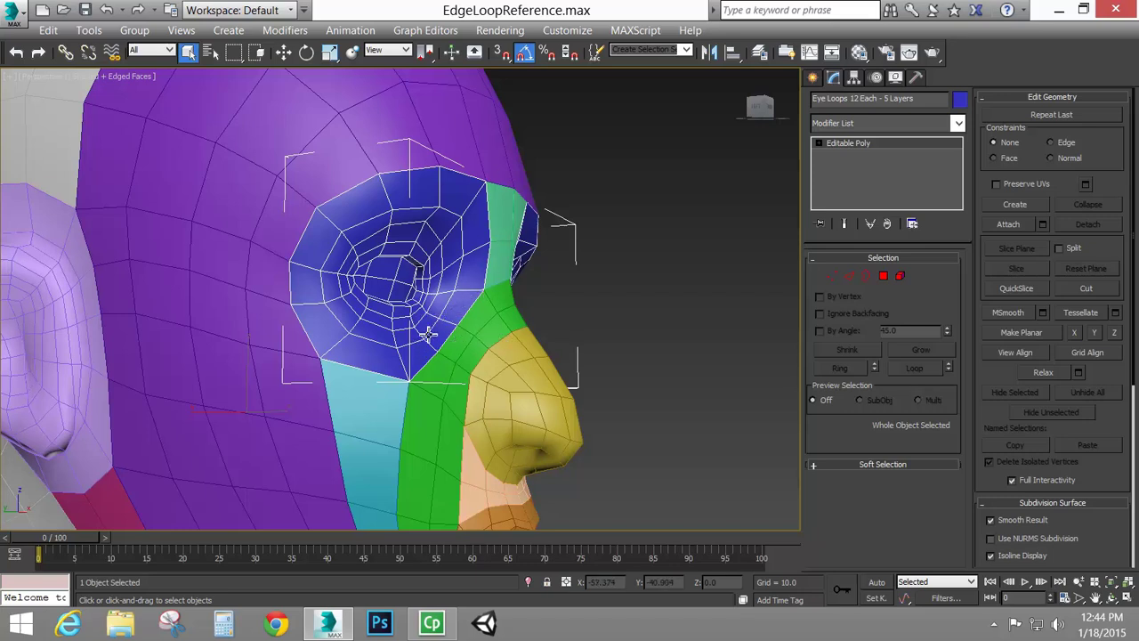
Inspect how the eye loops meet the cheek and nose sections, and select the outermost polygon loop around the eye again.
{"action": "middle_click_drag", "start_coordinate": [521, 338], "coordinate": [471, 322], "text": "alt"}
{"action": "scroll", "coordinate": [476, 286], "scroll_direction": "down", "scroll_amount": 3}
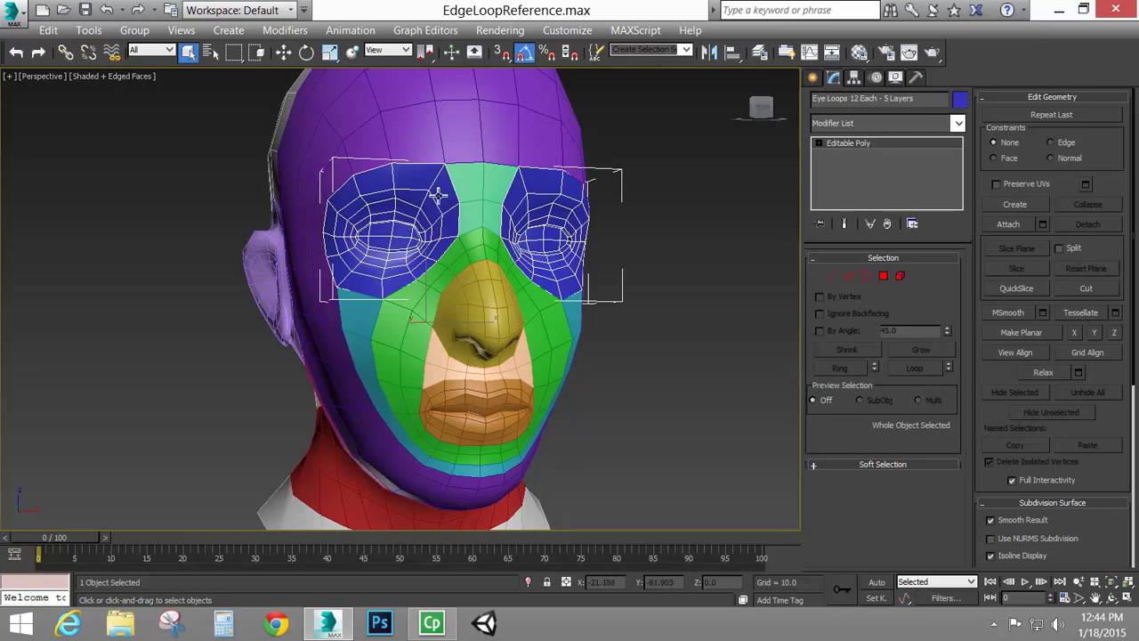
{"action": "middle_click_drag", "start_coordinate": [400, 212], "coordinate": [449, 221], "text": "alt"}
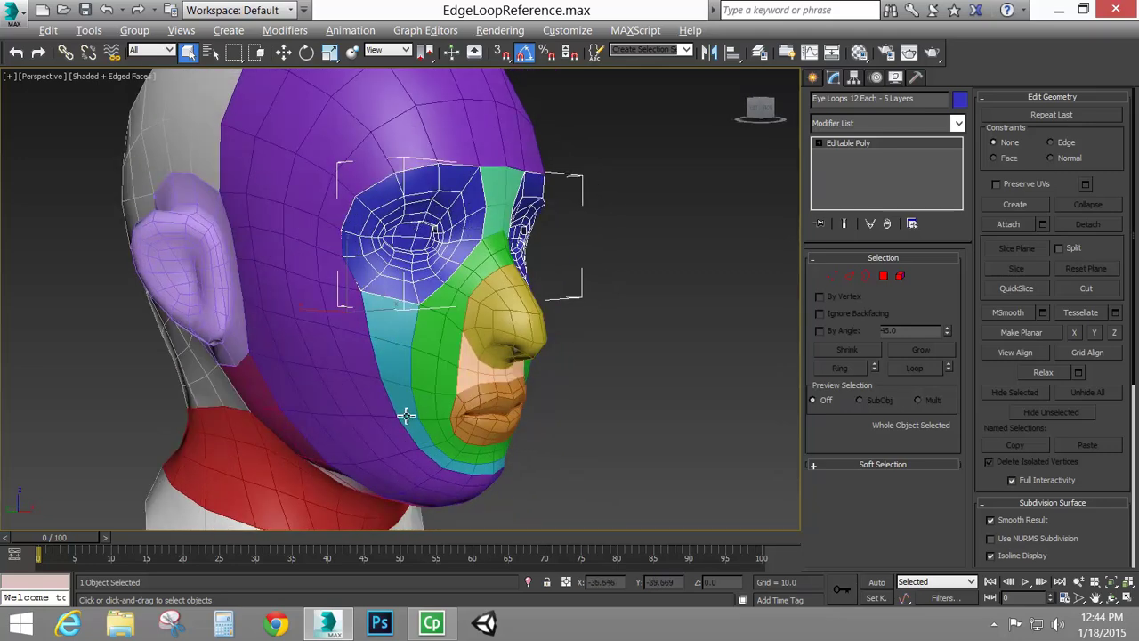
{"action": "scroll", "coordinate": [394, 396], "scroll_direction": "up", "scroll_amount": 4}
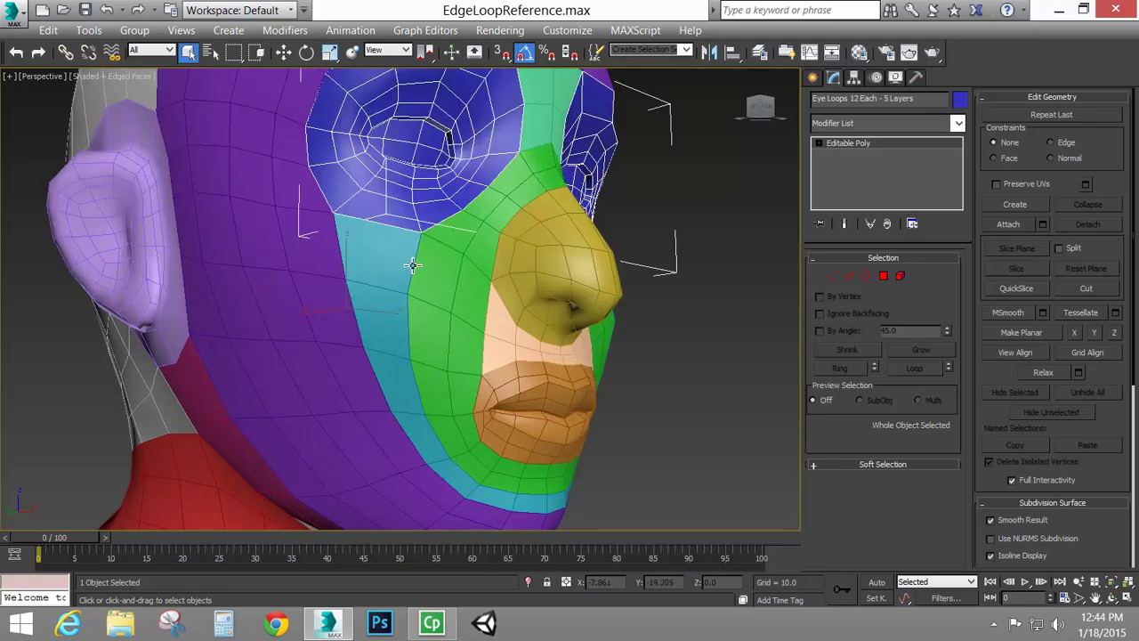
{"action": "middle_click_drag", "start_coordinate": [382, 267], "coordinate": [341, 281], "text": "alt"}
{"action": "middle_click_drag", "start_coordinate": [378, 172], "coordinate": [529, 284], "text": "alt"}
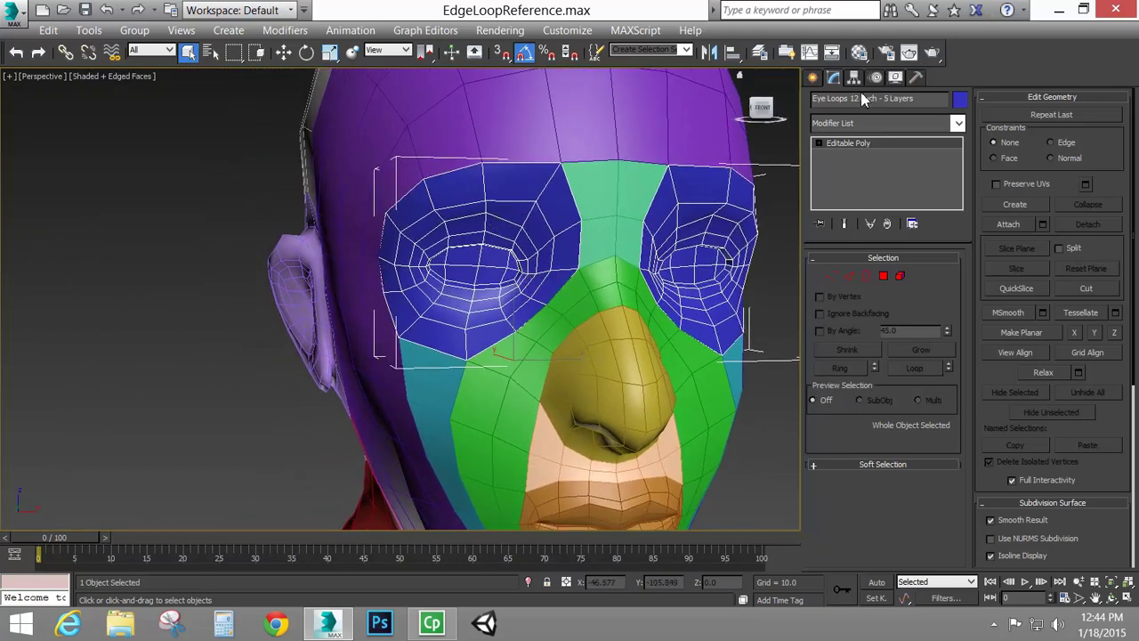
{"action": "left_click_drag", "start_coordinate": [848, 98], "coordinate": [864, 98]}
{"action": "left_click", "coordinate": [882, 276]}
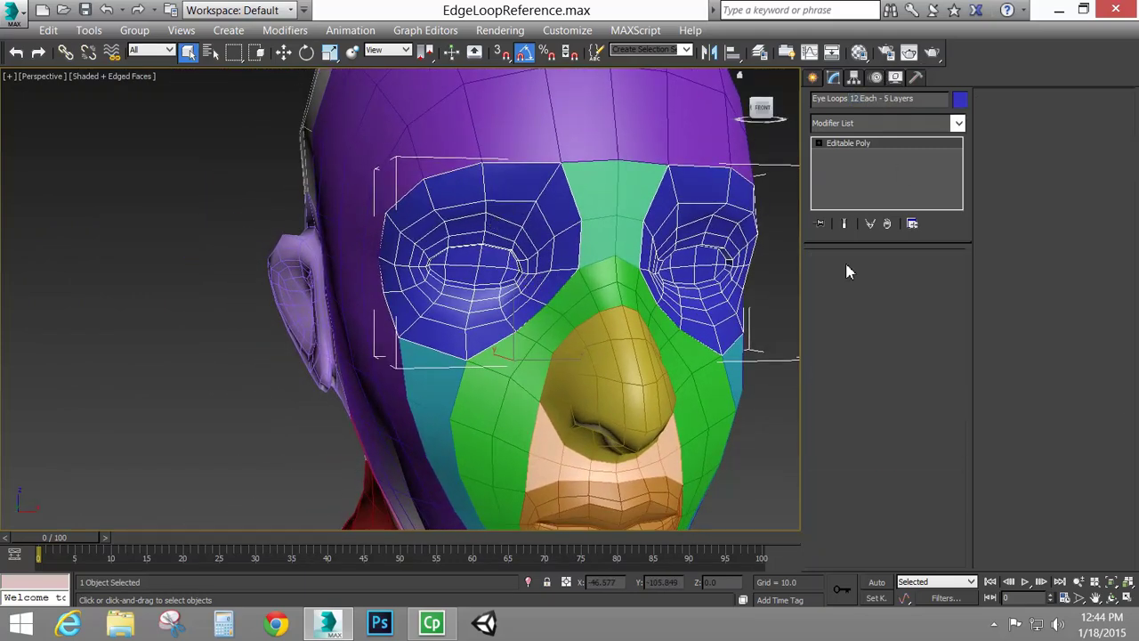
{"action": "left_click", "coordinate": [541, 185], "text": "shift"}
{"action": "left_click", "coordinate": [516, 191]}
{"action": "left_click", "coordinate": [567, 218], "text": "shift"}
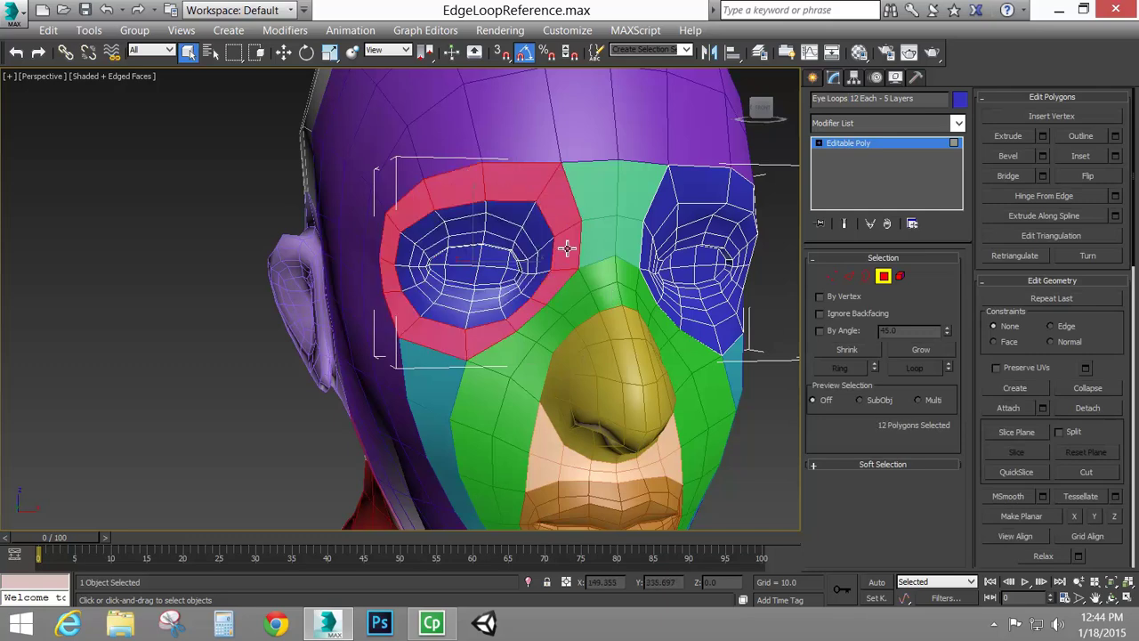
Select the ring of edges that crosses the outermost polygon loop of the eye.
{"action": "left_click", "coordinate": [850, 277]}
{"action": "left_click", "coordinate": [481, 184]}
{"action": "double_click", "coordinate": [553, 178]}
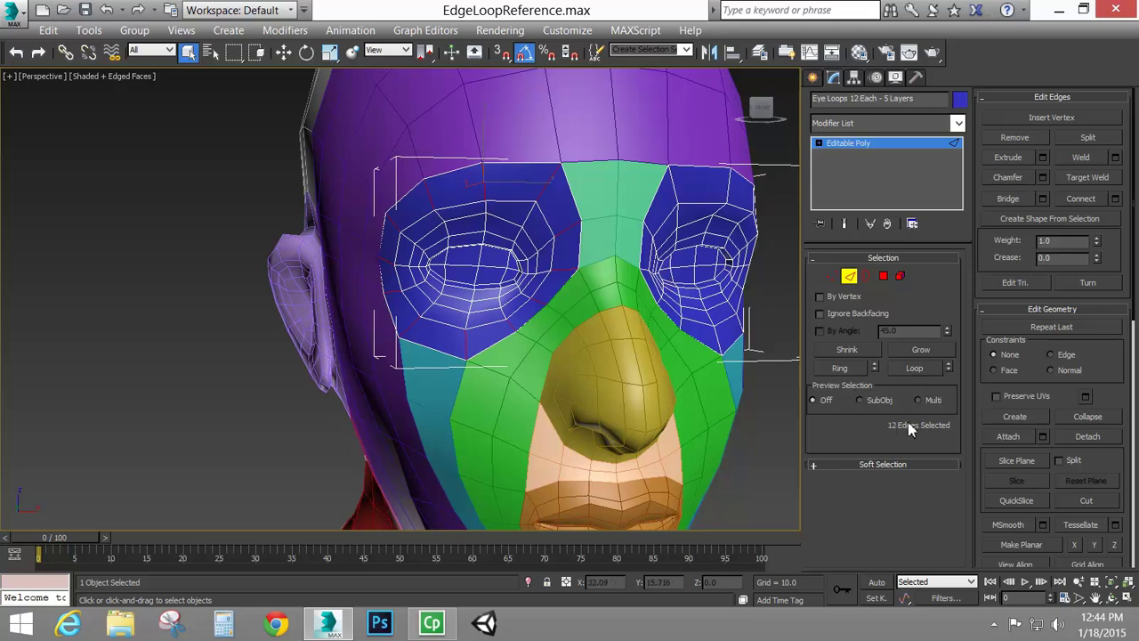
Select an outer edge of the eye section, switch to selecting its whole outer border, and leave border editing.
{"action": "left_click", "coordinate": [570, 192]}
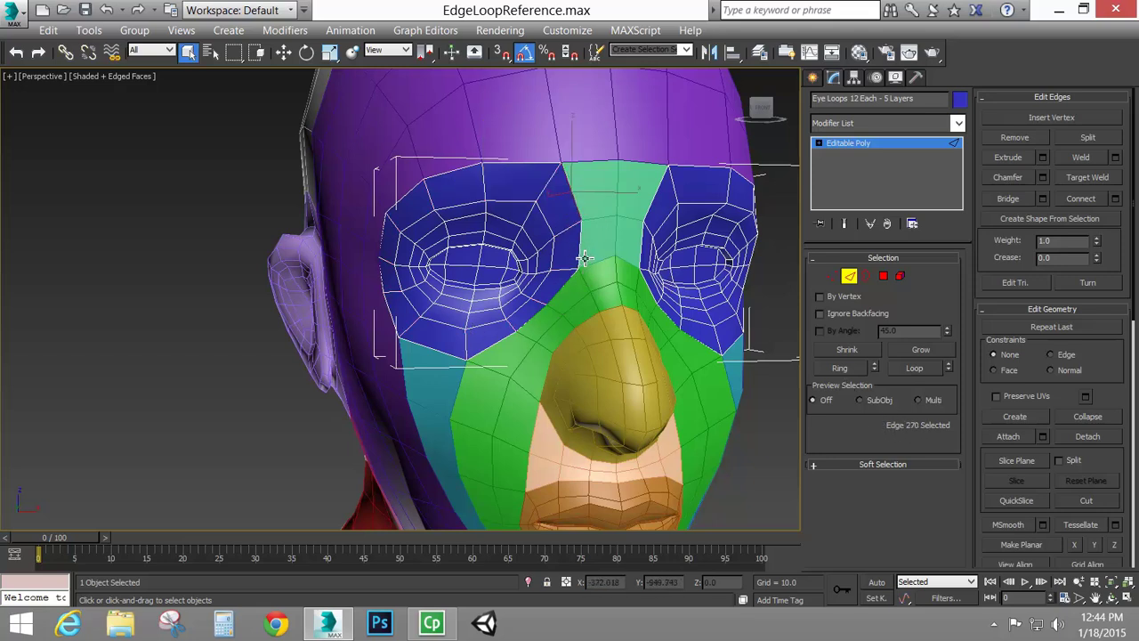
{"action": "left_click", "coordinate": [867, 276]}
{"action": "left_click", "coordinate": [569, 191]}
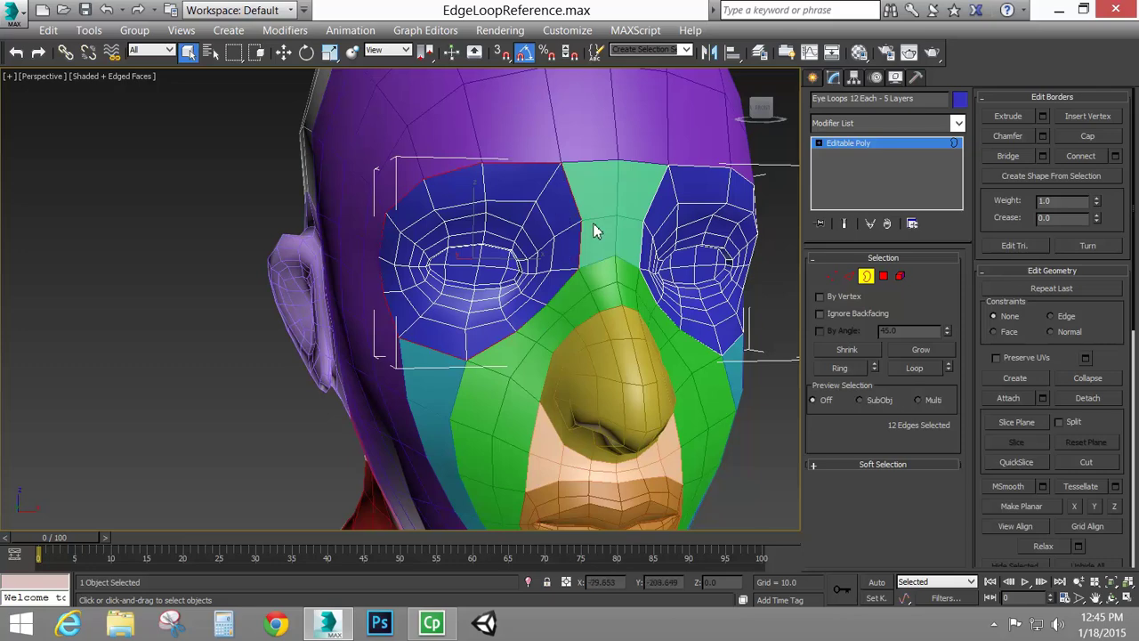
{"action": "left_click", "coordinate": [864, 277]}
Select the green nose-mouth loop object and select the outer of its two polygon loops.
{"action": "middle_click_drag", "start_coordinate": [560, 331], "coordinate": [542, 222], "text": "alt"}
{"action": "left_click", "coordinate": [574, 252]}
{"action": "scroll", "coordinate": [574, 258], "scroll_direction": "down", "scroll_amount": 1}
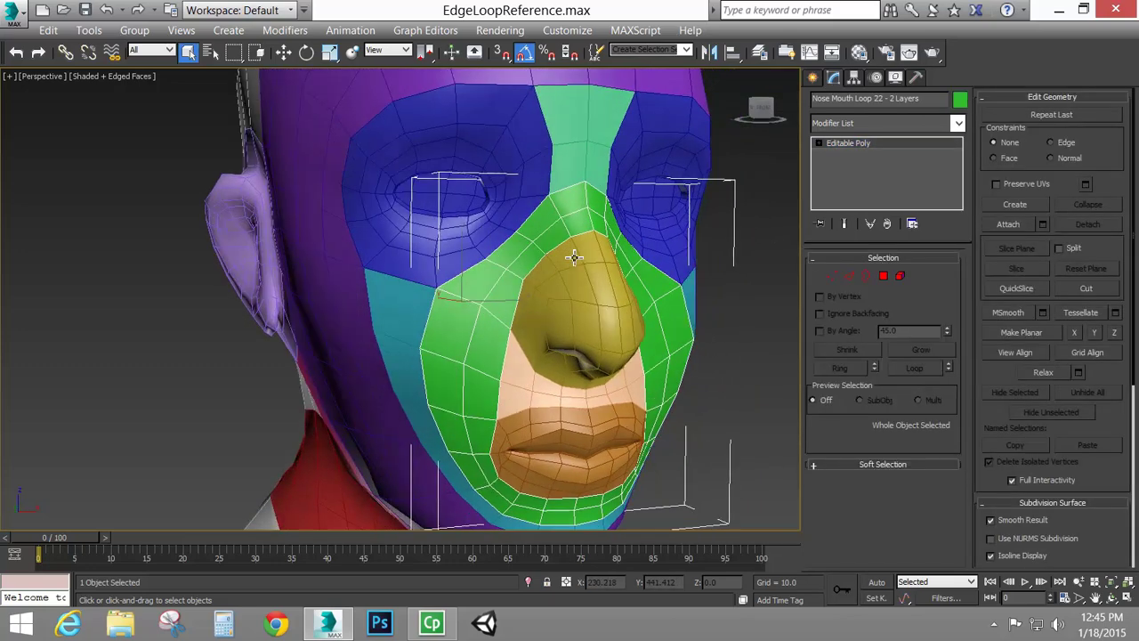
{"action": "middle_click_drag", "start_coordinate": [574, 257], "coordinate": [588, 259], "text": "alt"}
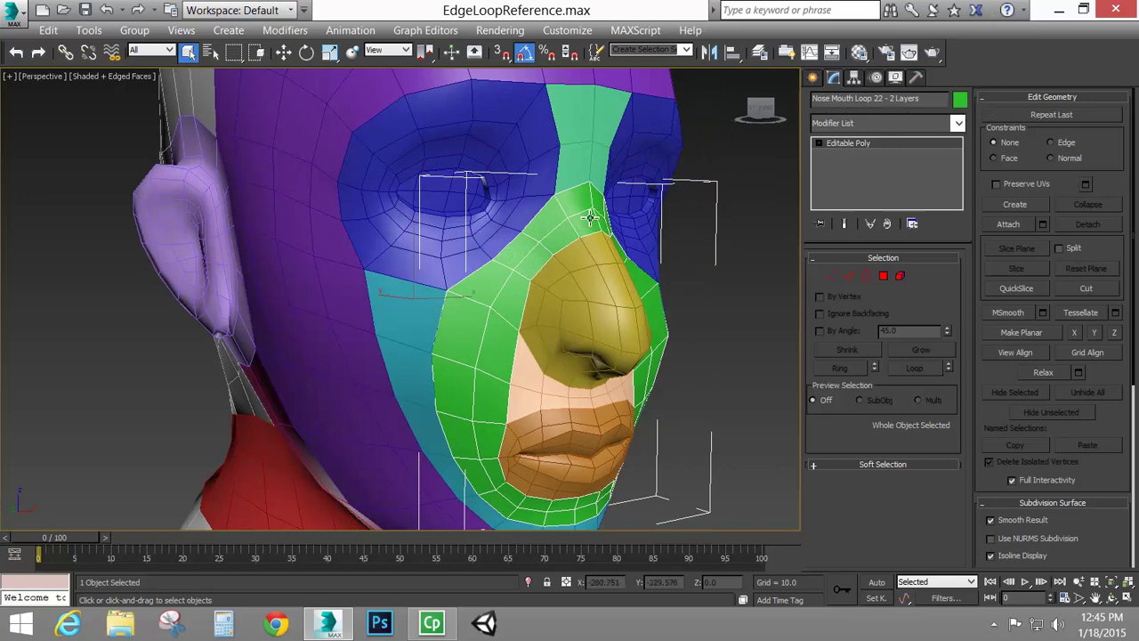
{"action": "middle_click_drag", "start_coordinate": [512, 430], "coordinate": [484, 389], "text": "alt"}
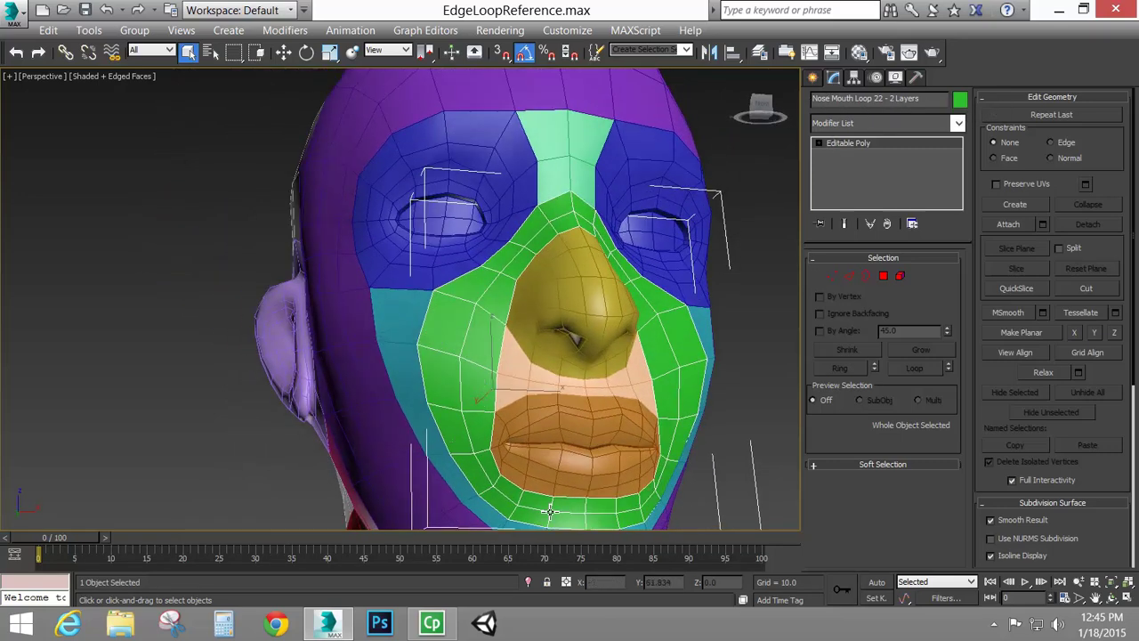
{"action": "left_click", "coordinate": [883, 275]}
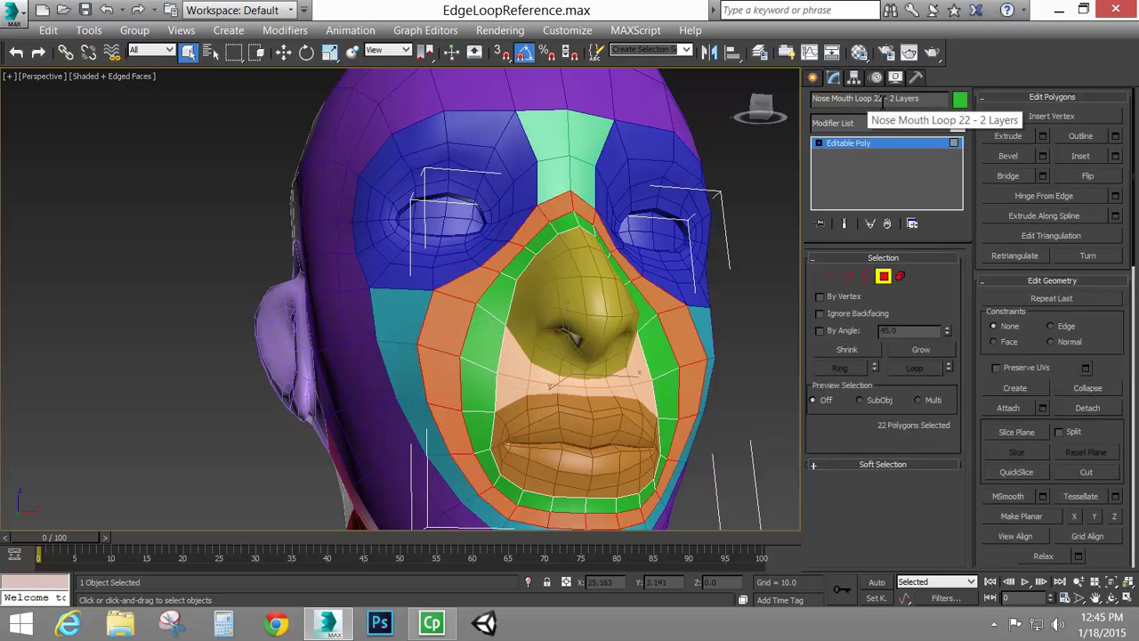
{"action": "middle_click_drag", "start_coordinate": [547, 244], "coordinate": [600, 271], "text": "alt"}
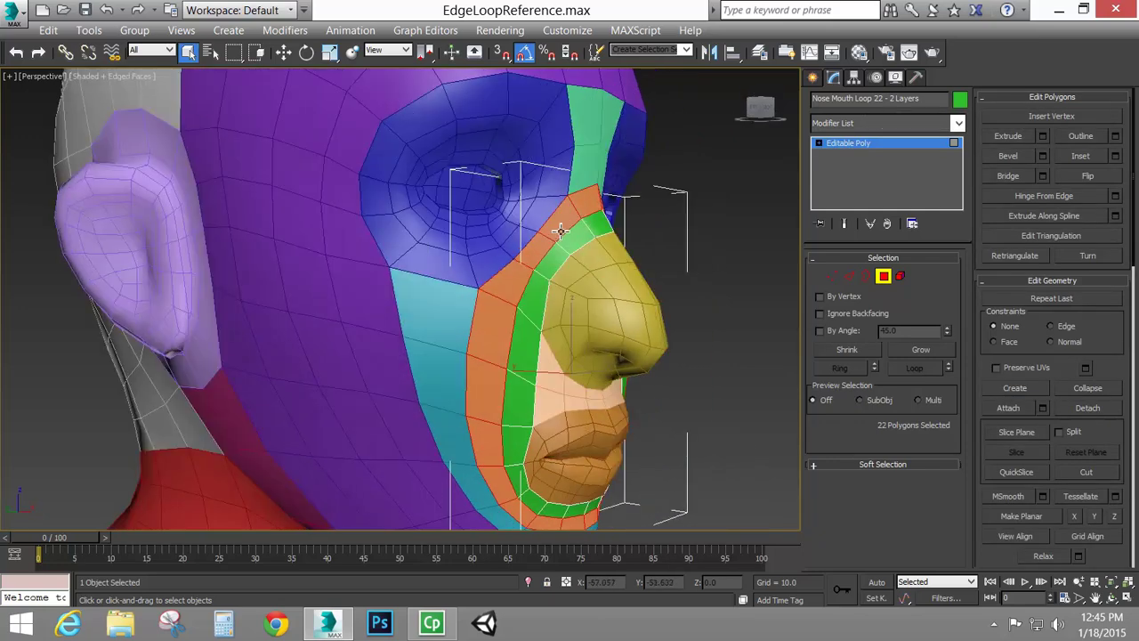
Select the edge loop between the two layers of the nose-mouth section and remove it.
{"action": "left_click", "coordinate": [850, 277]}
{"action": "left_click", "coordinate": [553, 256]}
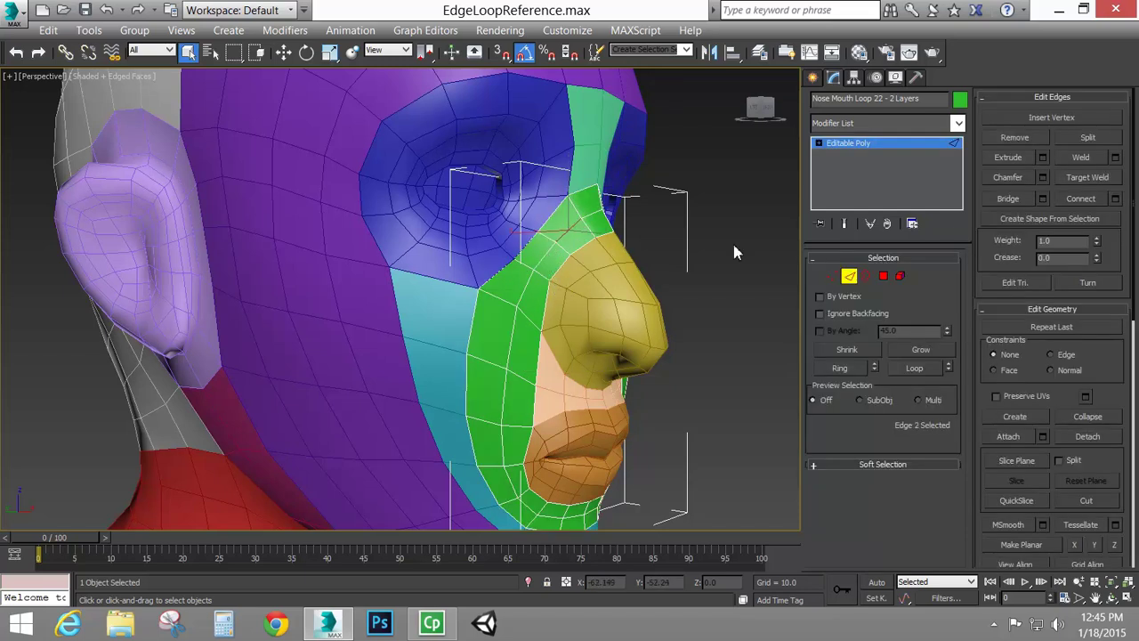
{"action": "left_click", "coordinate": [916, 368]}
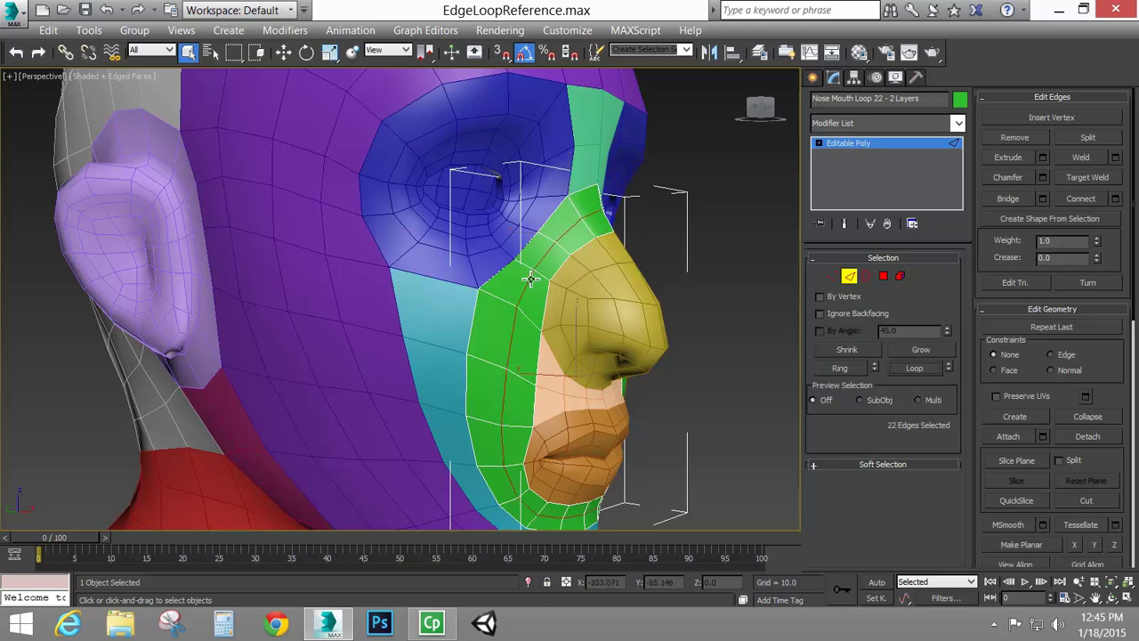
{"action": "left_click", "coordinate": [661, 237]}
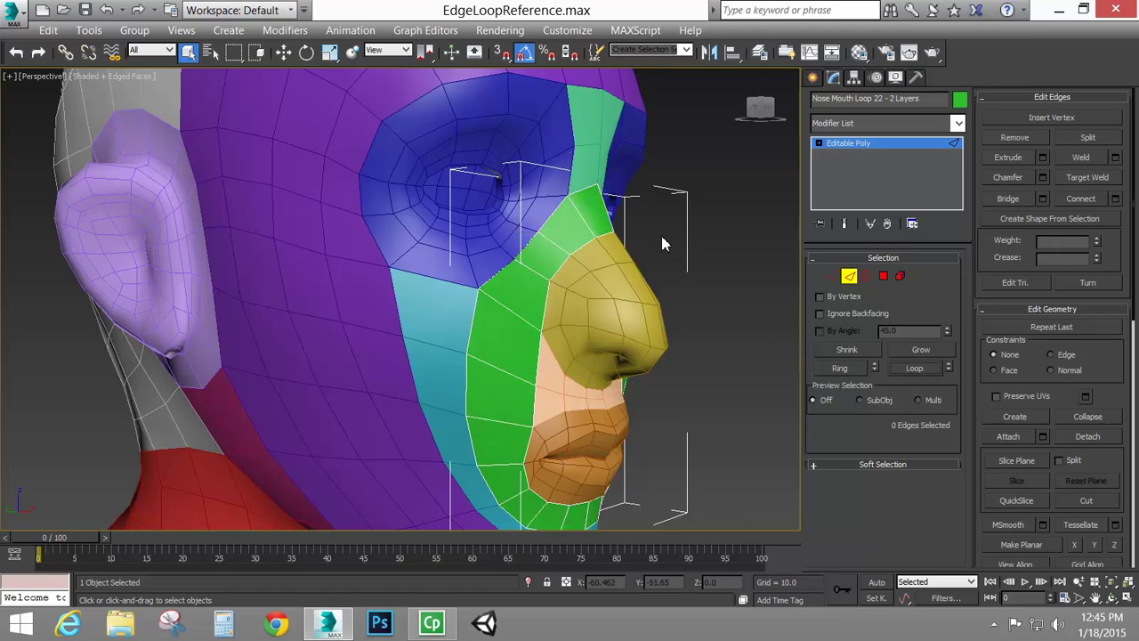
{"action": "middle_click_drag", "start_coordinate": [577, 242], "coordinate": [623, 267], "text": "alt"}
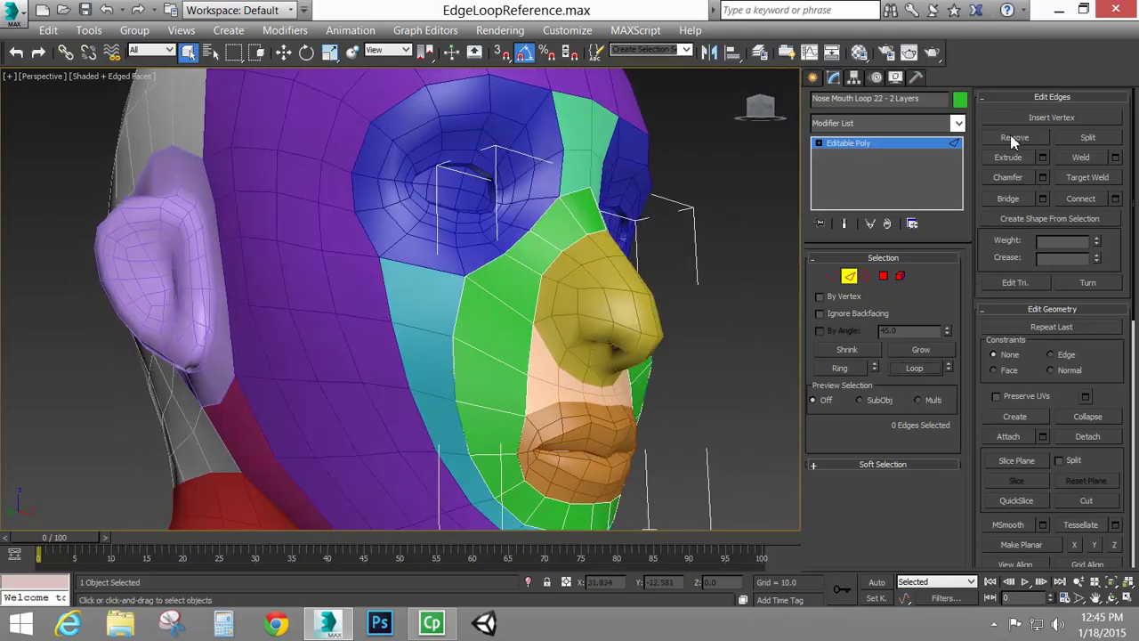
Compare removing that edge loop with and without its vertices, restore the loop, and leave vertex editing.
{"action": "left_click", "coordinate": [831, 276]}
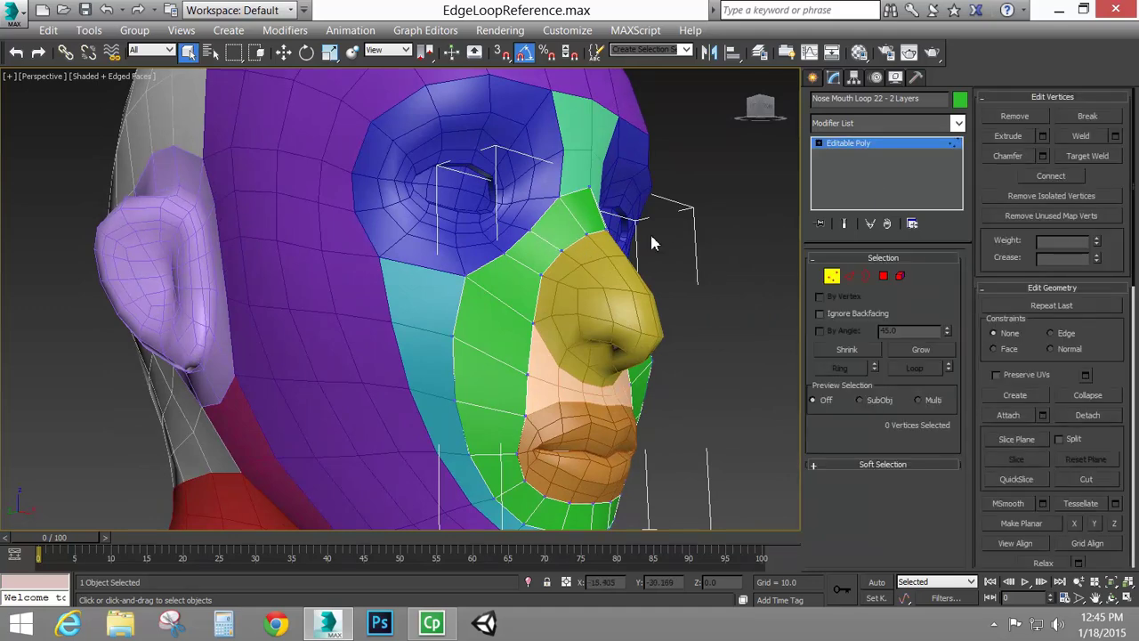
{"action": "left_click", "coordinate": [849, 277]}
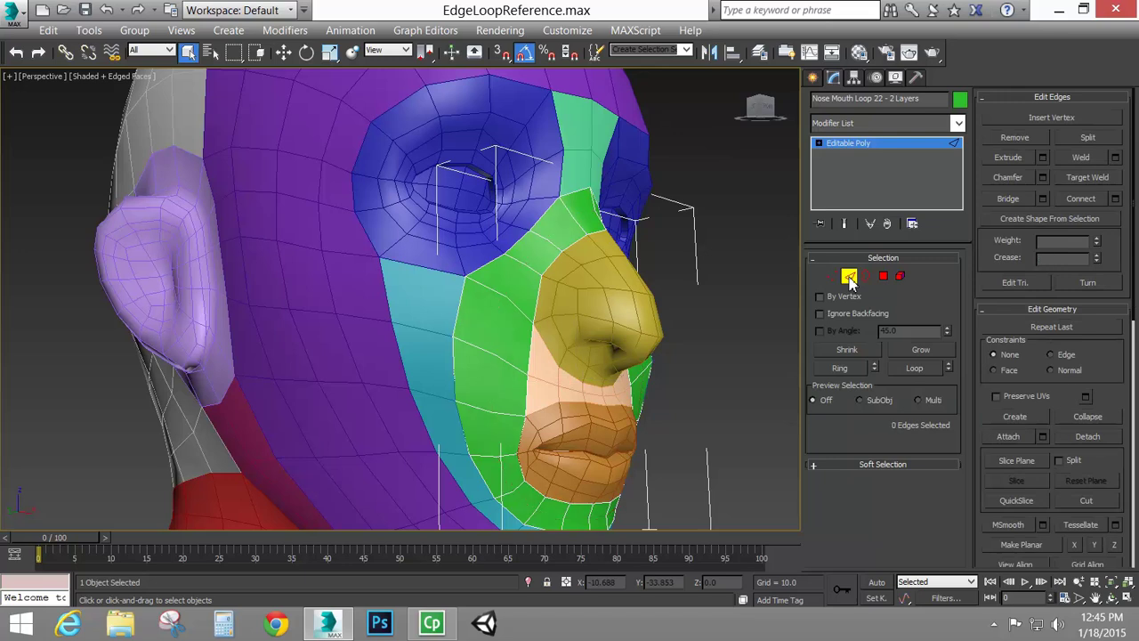
{"action": "key", "text": "1"}
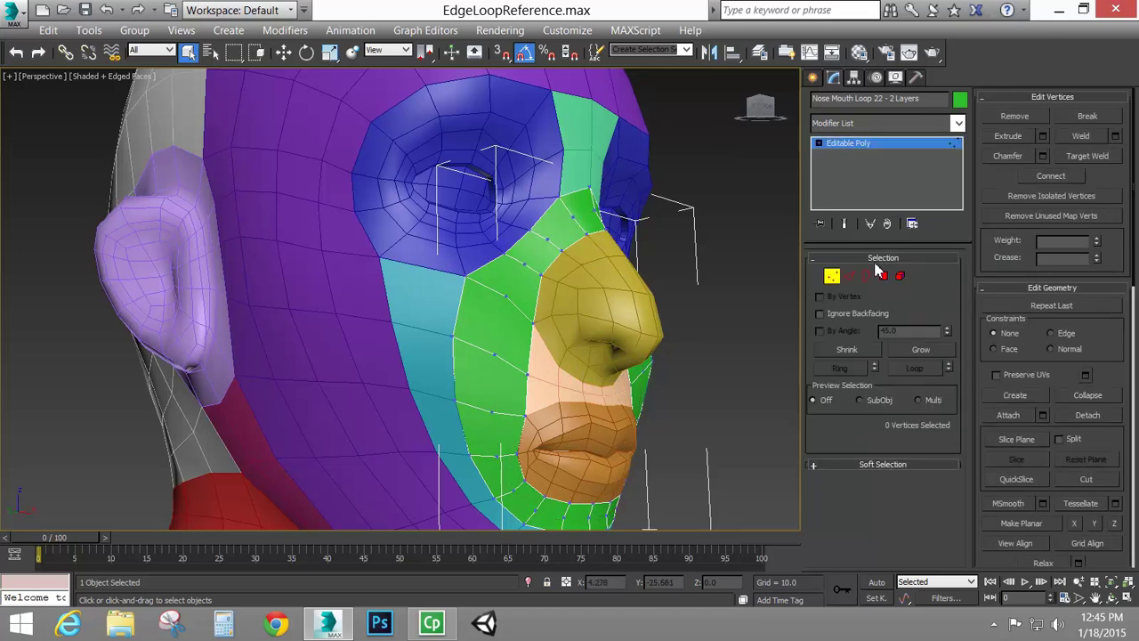
{"action": "middle_click_drag", "start_coordinate": [599, 354], "coordinate": [788, 318], "text": "alt"}
{"action": "left_click", "coordinate": [831, 276]}
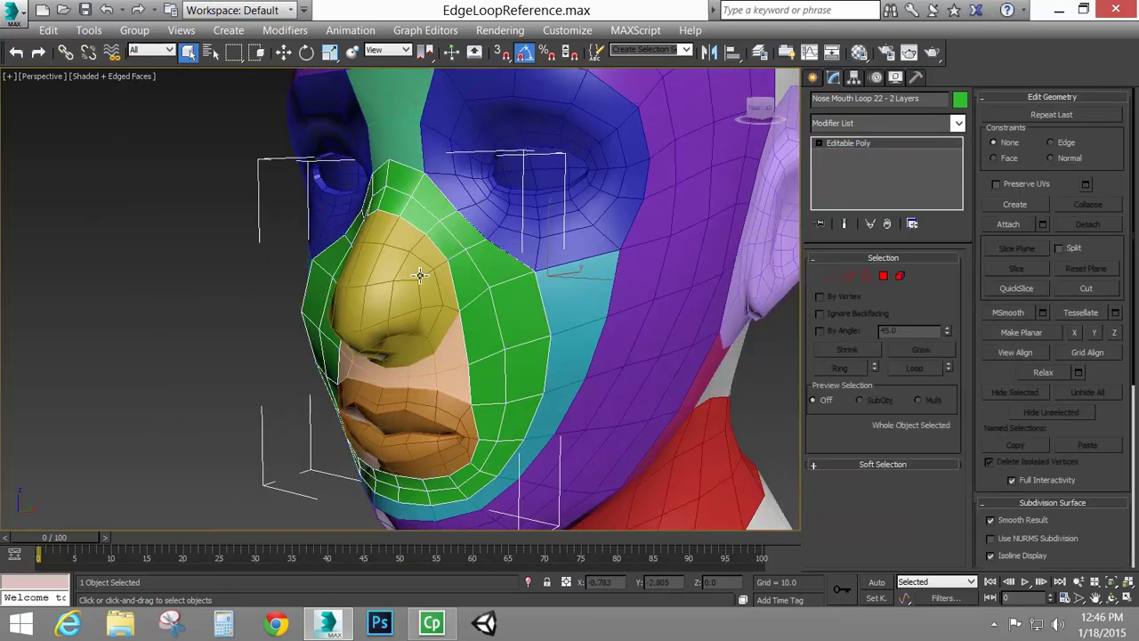
Select the yellow nose object and pick its outer polygon loop in polygon editing.
{"action": "left_click", "coordinate": [449, 280]}
{"action": "left_click", "coordinate": [883, 276]}
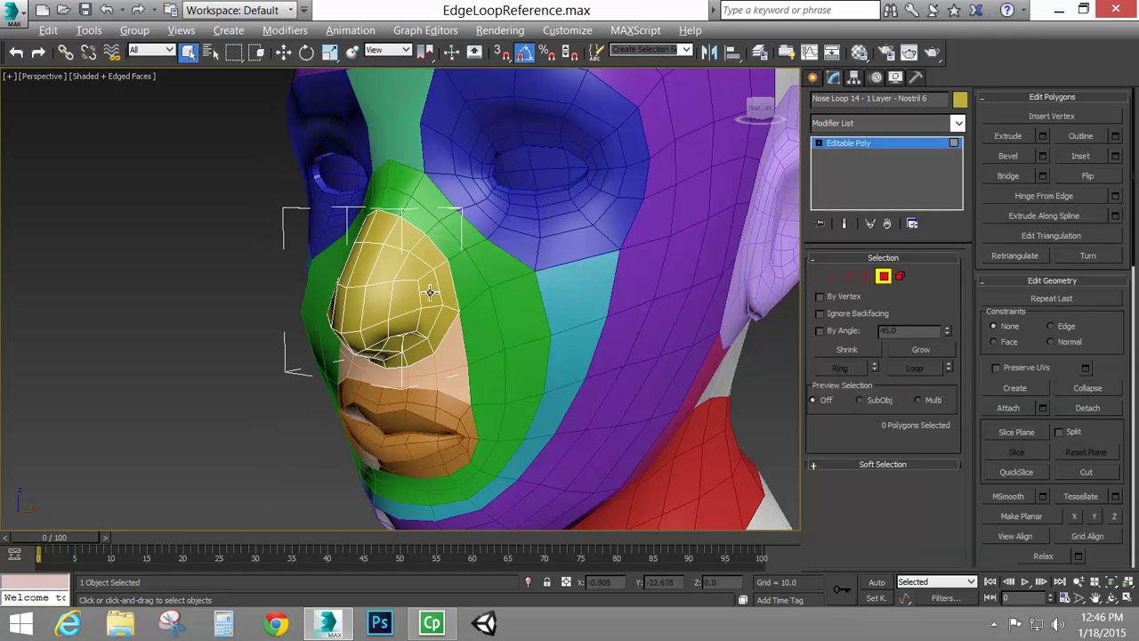
{"action": "middle_click_drag", "start_coordinate": [730, 303], "coordinate": [483, 300], "text": "alt"}
{"action": "left_click", "coordinate": [391, 239]}
{"action": "left_click", "coordinate": [397, 228], "text": "shift"}
Examine the polygon loop around one nostril from below and select two adjoining polygons at the nostril's rim.
{"action": "middle_click_drag", "start_coordinate": [466, 342], "coordinate": [444, 283], "text": "alt"}
{"action": "scroll", "coordinate": [492, 316], "scroll_direction": "up", "scroll_amount": 3}
{"action": "left_click", "coordinate": [397, 264]}
{"action": "left_click", "coordinate": [397, 290], "text": "shift"}
{"action": "left_click", "coordinate": [446, 257]}
{"action": "left_click", "coordinate": [429, 273], "text": "ctrl"}
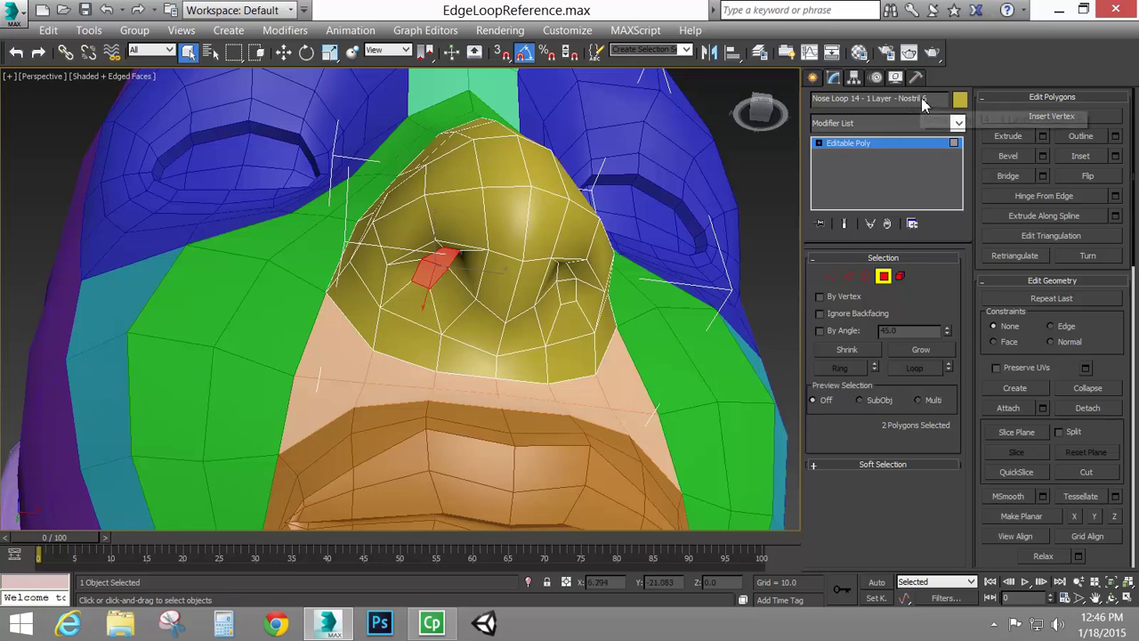
Inspect the nostril polygons up close, return to the earlier front view, and leave polygon editing.
{"action": "middle_click_drag", "start_coordinate": [461, 313], "coordinate": [502, 342]}
{"action": "scroll", "coordinate": [471, 329], "scroll_direction": "up", "scroll_amount": 4}
{"action": "key", "text": "shift+z"}
{"action": "key", "text": "shift+z"}
{"action": "key", "text": "shift+z"}
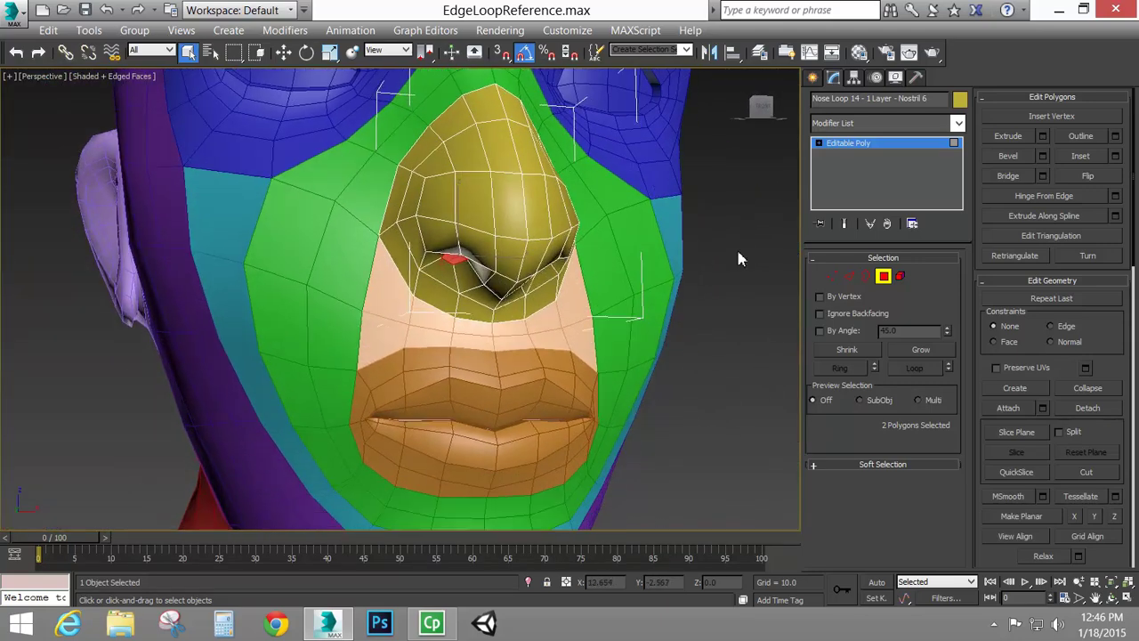
{"action": "left_click", "coordinate": [884, 277]}
Select the orange mouth object and pick its outer polygon loop around the lips in polygon editing.
{"action": "left_click", "coordinate": [483, 376]}
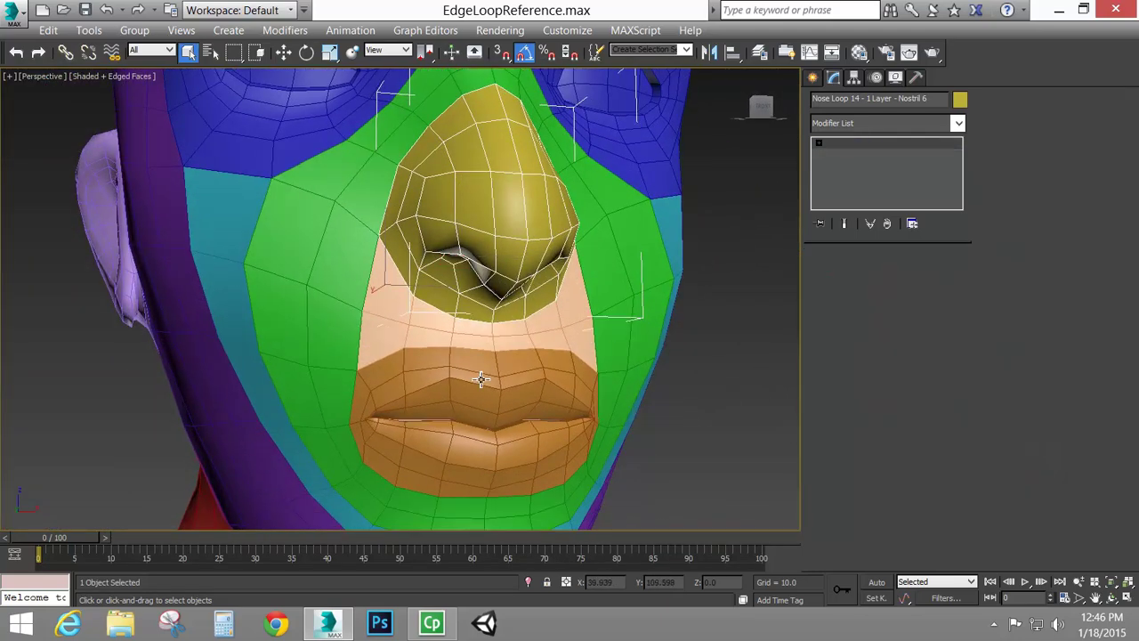
{"action": "left_click", "coordinate": [883, 276]}
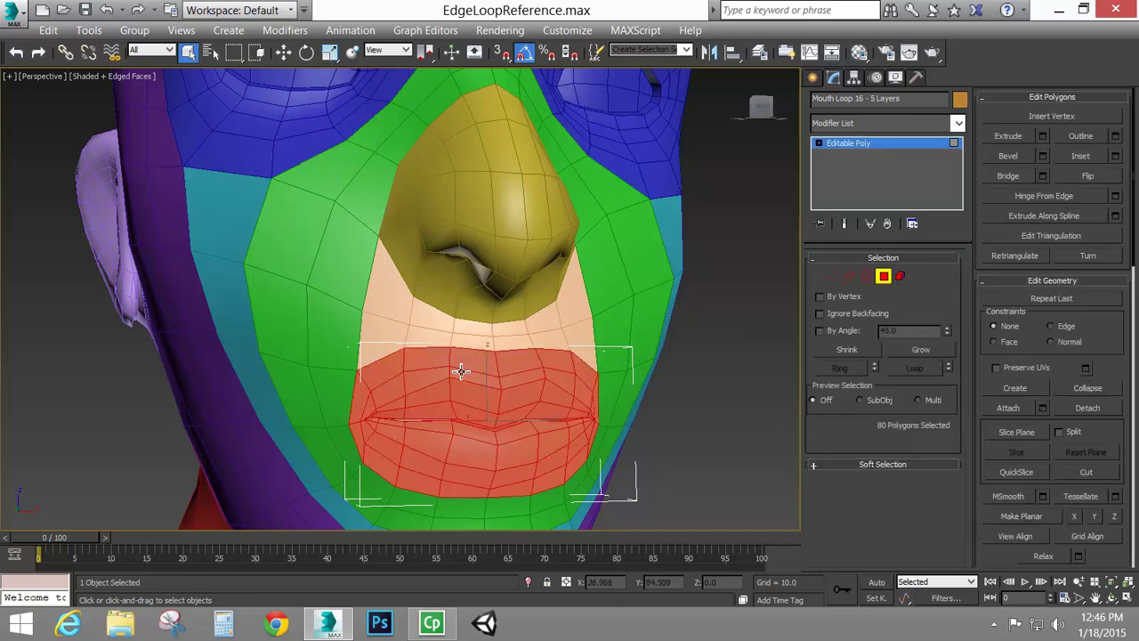
{"action": "left_click", "coordinate": [499, 373]}
{"action": "left_click", "coordinate": [525, 372], "text": "shift"}
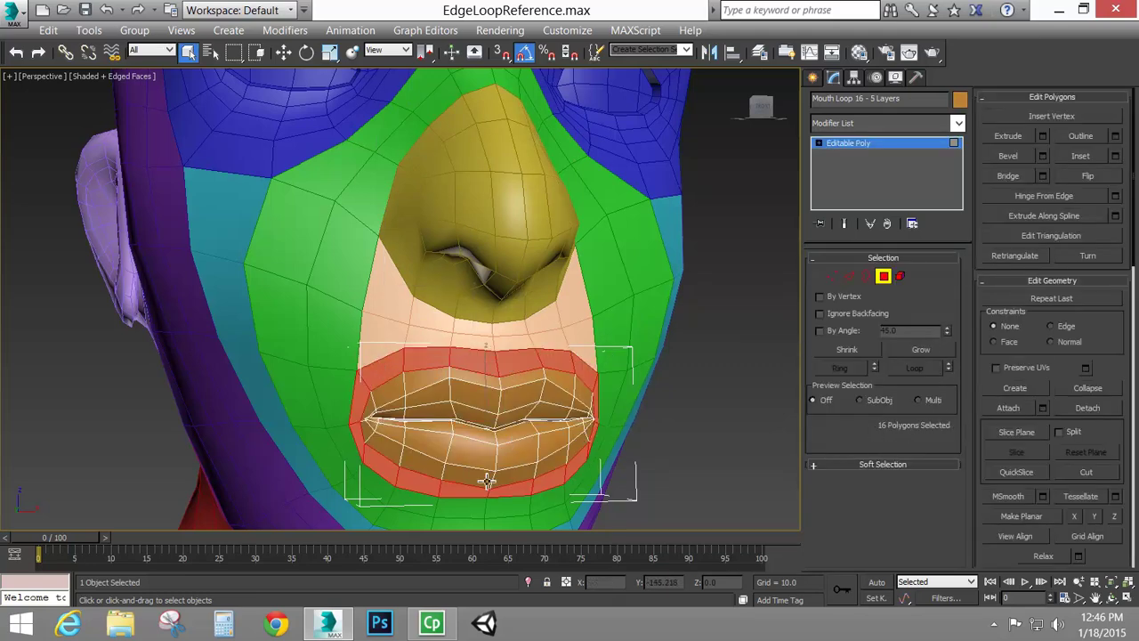
{"action": "middle_click_drag", "start_coordinate": [522, 433], "coordinate": [583, 360], "text": "alt"}
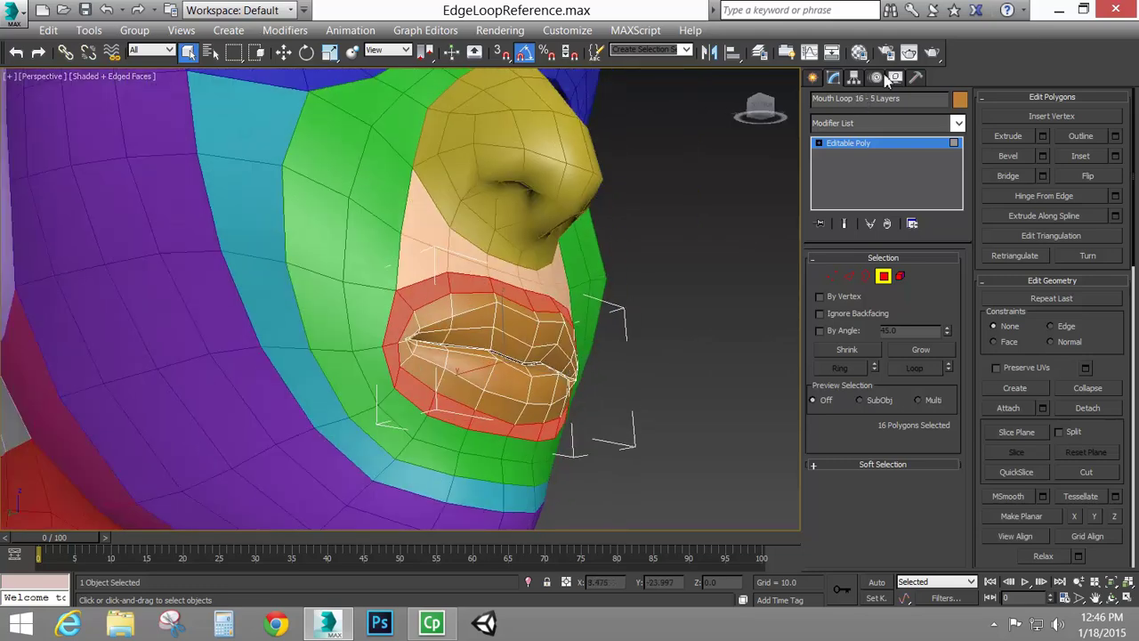
Grow the selection inward until it covers the whole mouth, inspect it from both sides, and leave polygon editing.
{"action": "left_click", "coordinate": [921, 351]}
{"action": "left_click", "coordinate": [921, 350]}
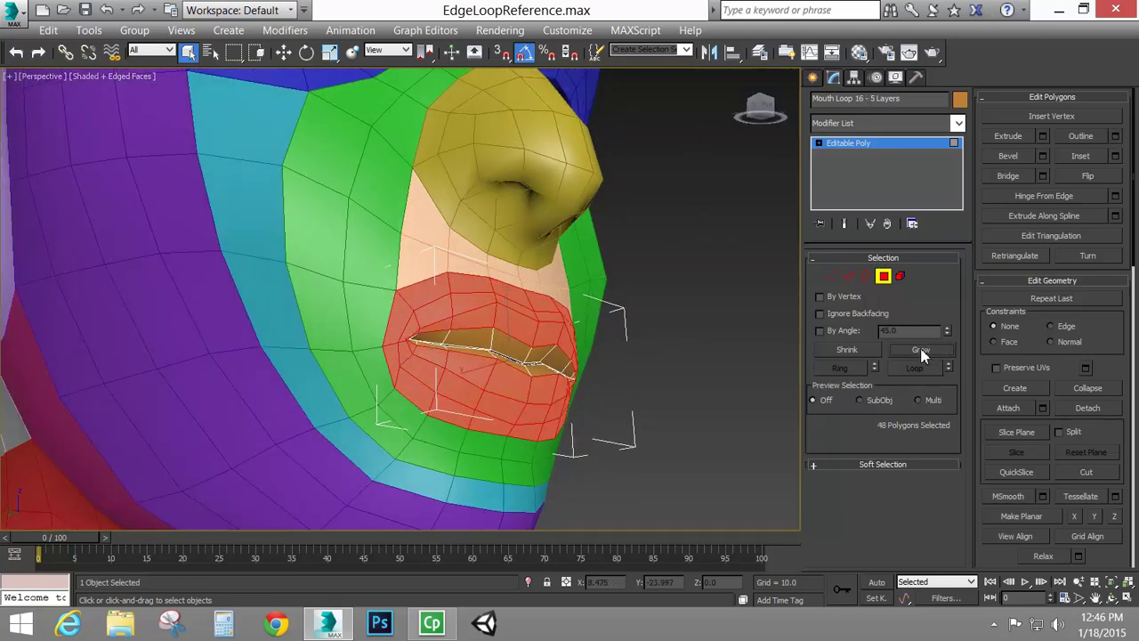
{"action": "middle_click_drag", "start_coordinate": [522, 376], "coordinate": [508, 351], "text": "alt"}
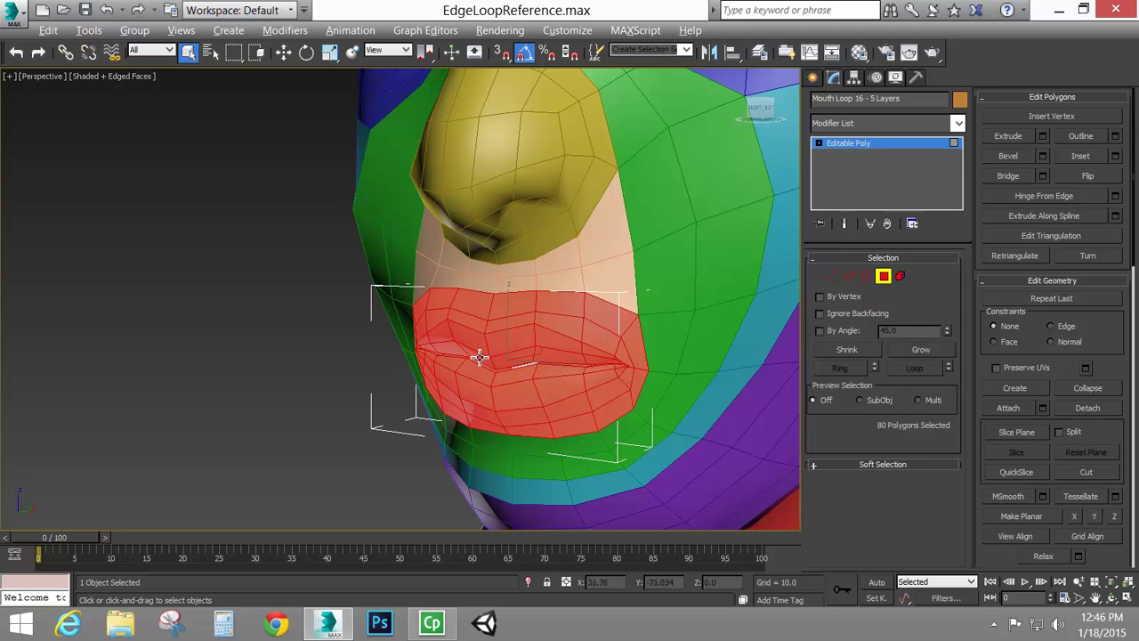
{"action": "middle_click_drag", "start_coordinate": [478, 356], "coordinate": [546, 351], "text": "alt"}
{"action": "scroll", "coordinate": [547, 351], "scroll_direction": "down", "scroll_amount": 5}
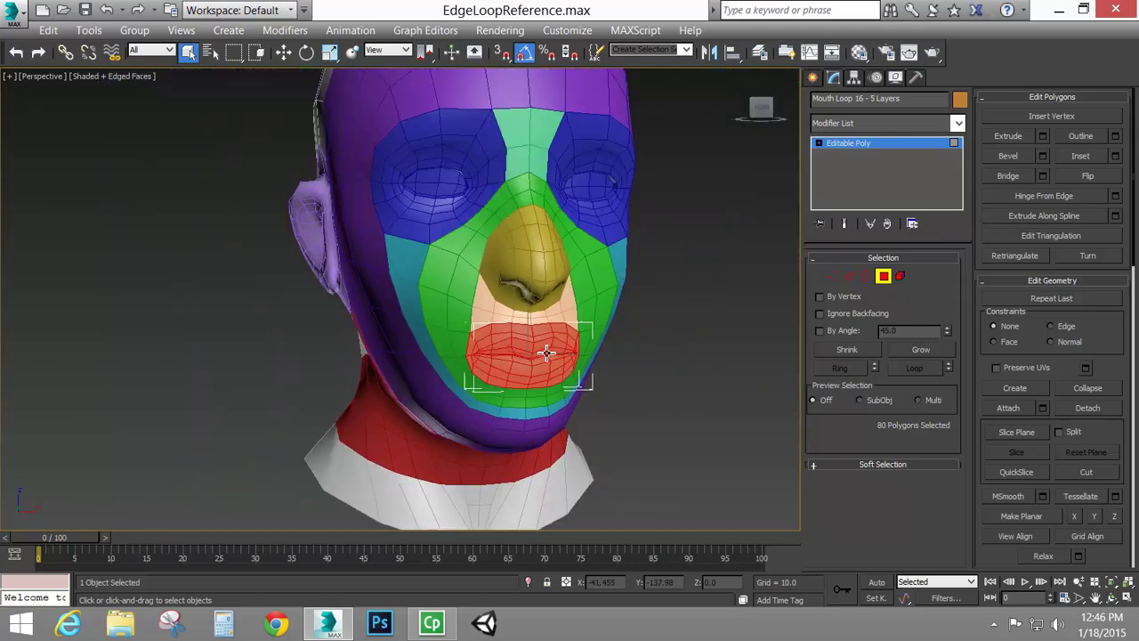
{"action": "left_click", "coordinate": [882, 278]}
Select the lavender ear object and examine its loops from the side, from the front and up close.
{"action": "middle_click_drag", "start_coordinate": [452, 259], "coordinate": [402, 232], "text": "alt"}
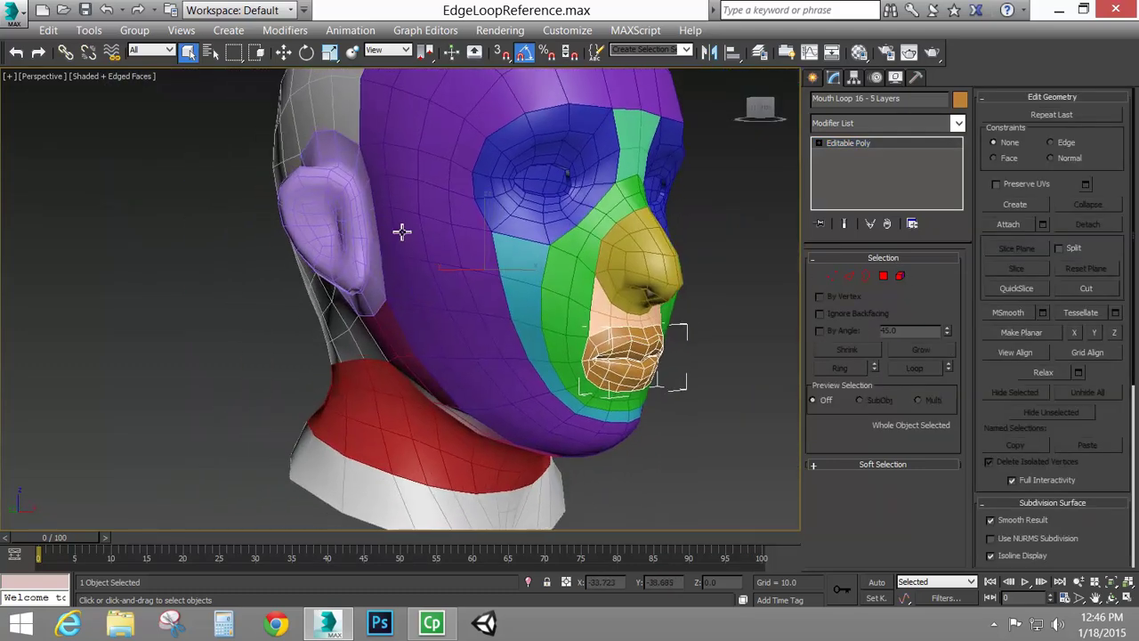
{"action": "left_click", "coordinate": [329, 218]}
{"action": "middle_click_drag", "start_coordinate": [322, 244], "coordinate": [427, 276], "text": "alt"}
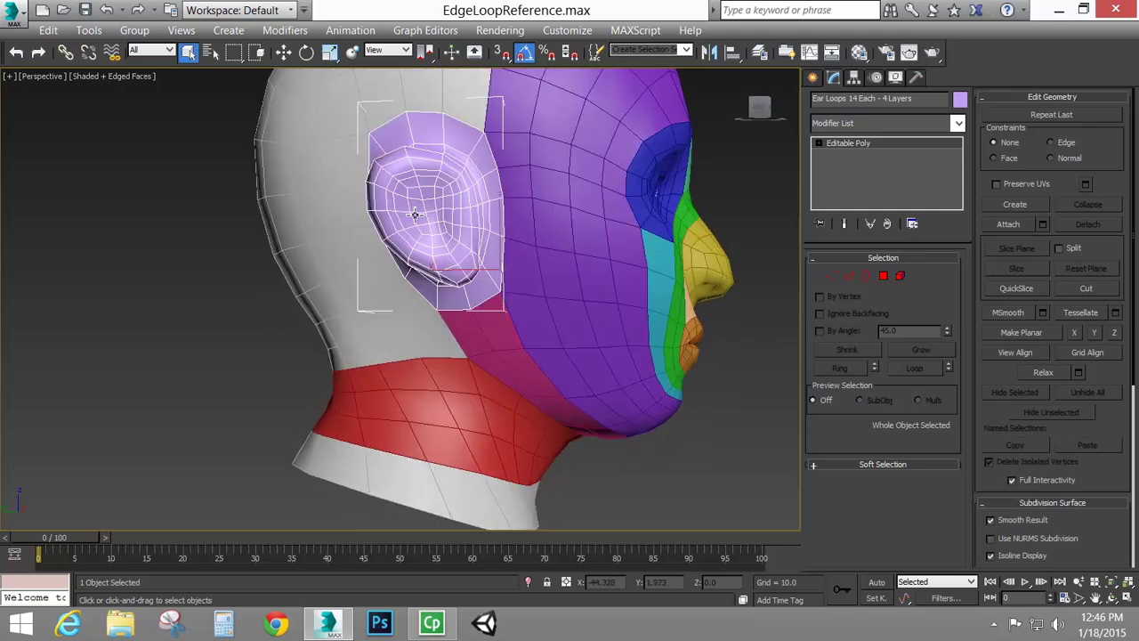
{"action": "scroll", "coordinate": [436, 287], "scroll_direction": "up", "scroll_amount": 4}
{"action": "scroll", "coordinate": [495, 285], "scroll_direction": "up", "scroll_amount": 2}
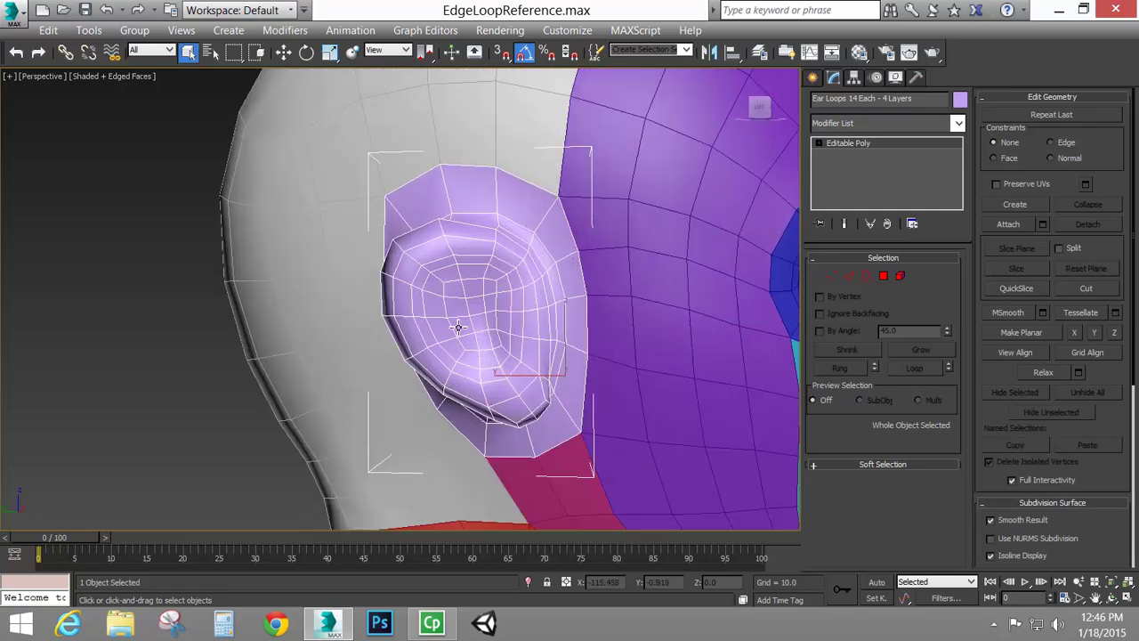
{"action": "middle_click_drag", "start_coordinate": [560, 275], "coordinate": [501, 294], "text": "alt"}
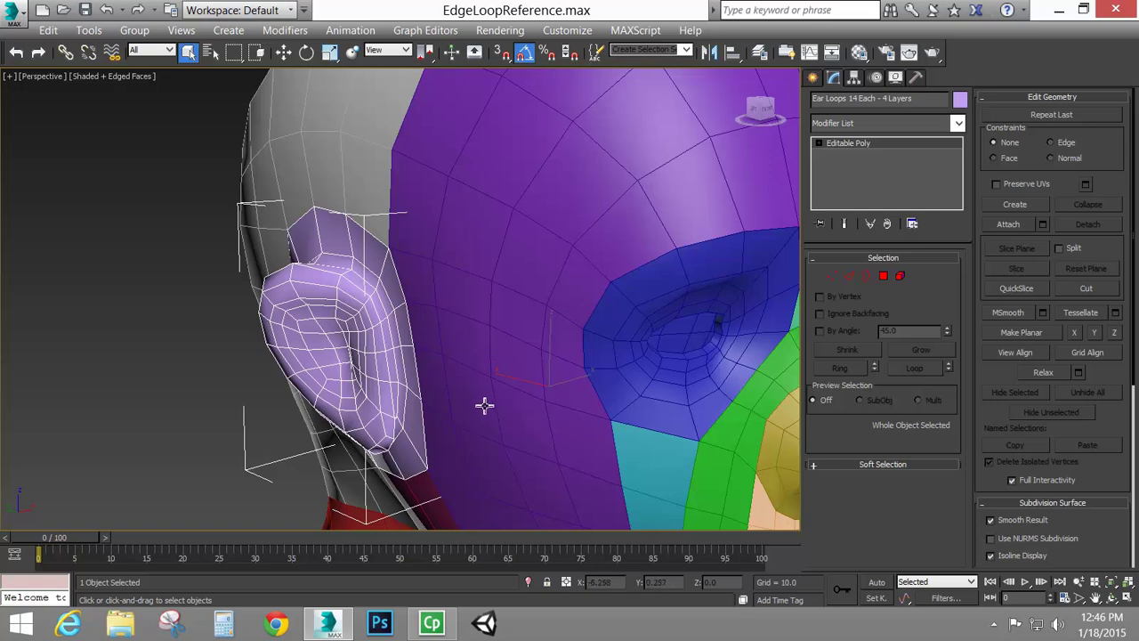
{"action": "middle_click_drag", "start_coordinate": [484, 405], "coordinate": [488, 366]}
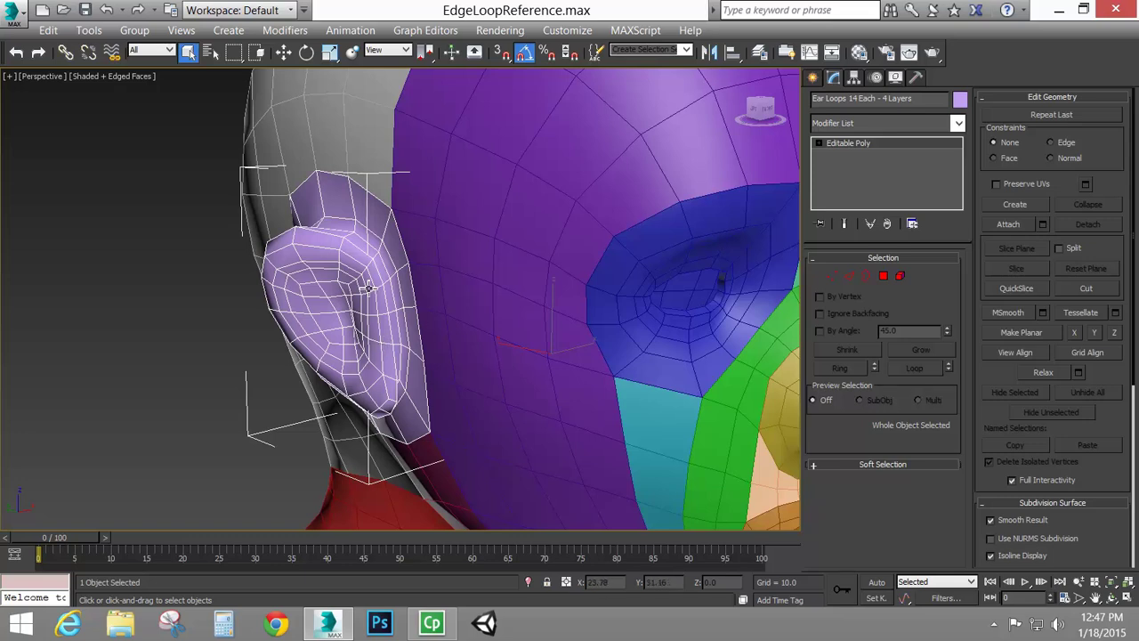
{"action": "scroll", "coordinate": [381, 330], "scroll_direction": "up", "scroll_amount": 3}
{"action": "scroll", "coordinate": [407, 365], "scroll_direction": "up", "scroll_amount": 4}
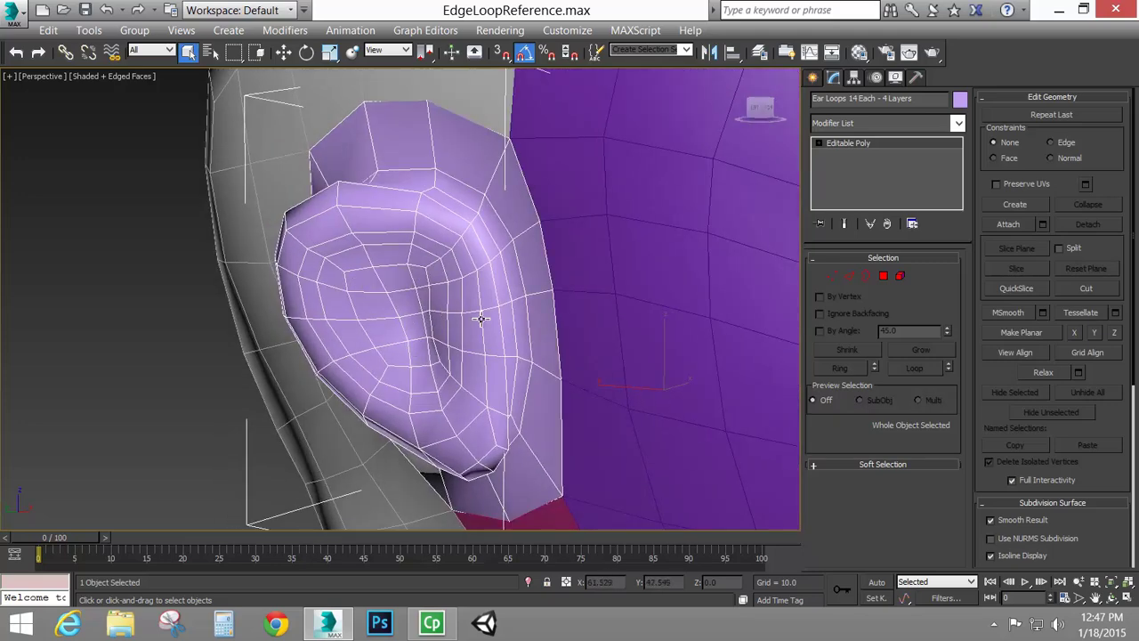
{"action": "middle_click_drag", "start_coordinate": [451, 357], "coordinate": [416, 352], "text": "alt"}
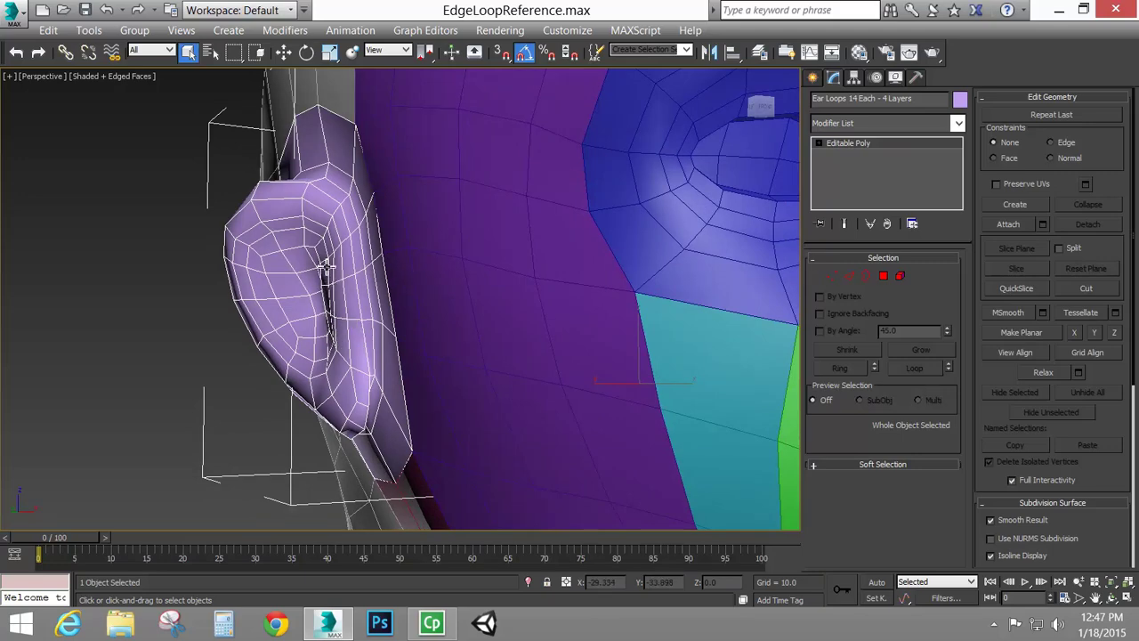
{"action": "scroll", "coordinate": [315, 377], "scroll_direction": "down", "scroll_amount": 6}
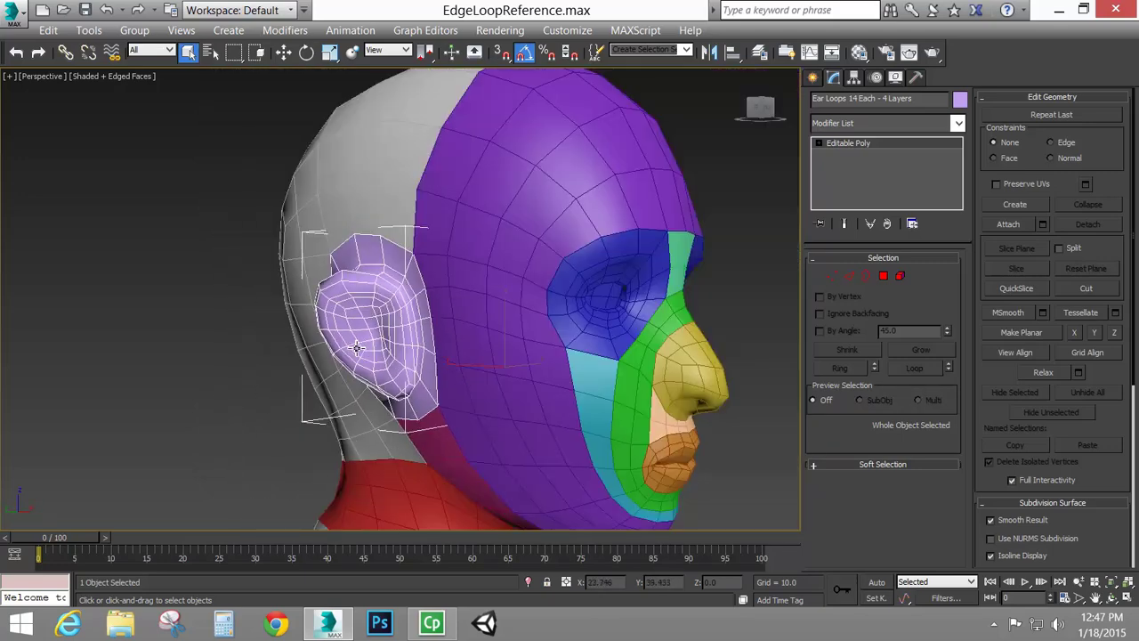
Pick the ear's outer polygon loop, where it joins the head, in polygon editing.
{"action": "left_click", "coordinate": [884, 277]}
{"action": "left_click", "coordinate": [417, 278]}
{"action": "left_click", "coordinate": [405, 262], "text": "shift"}
{"action": "middle_click_drag", "start_coordinate": [412, 345], "coordinate": [440, 316], "text": "alt"}
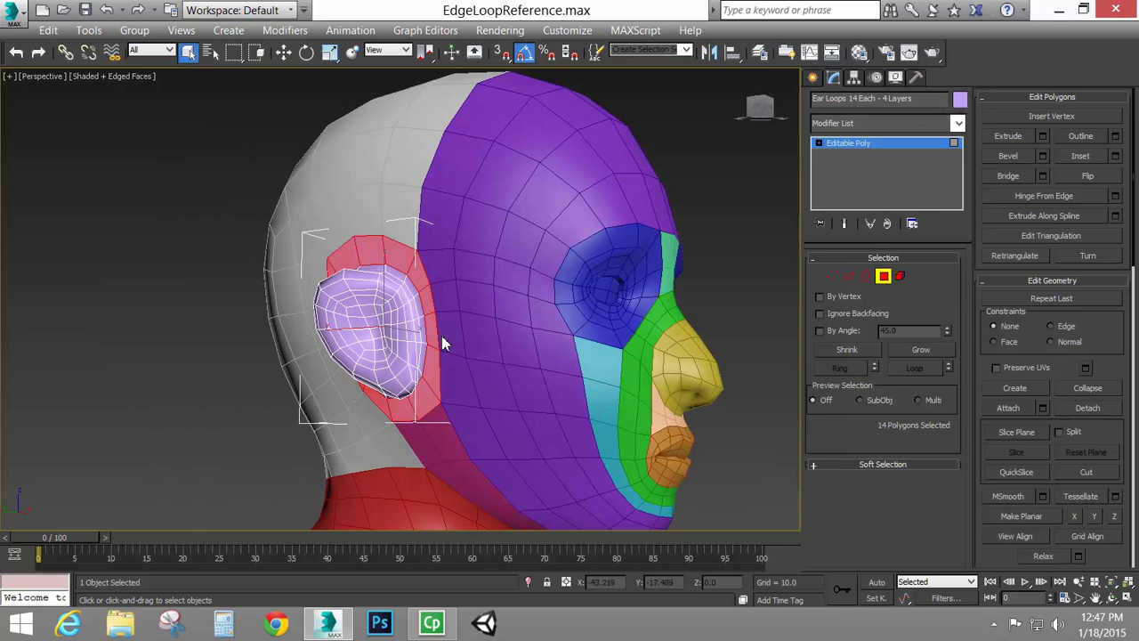
{"action": "middle_click_drag", "start_coordinate": [437, 325], "coordinate": [507, 318], "text": "alt"}
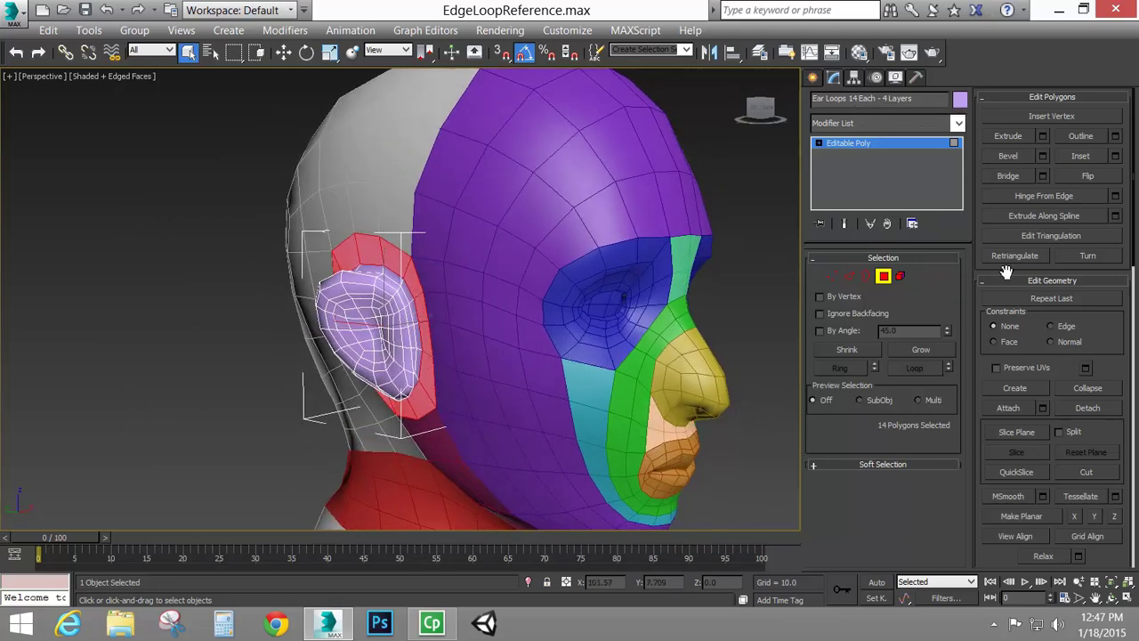
Grow the ear selection inward layer by layer, undoing one growth, to inspect the layers up close.
{"action": "left_click", "coordinate": [920, 350]}
{"action": "left_click", "coordinate": [918, 352]}
{"action": "middle_click_drag", "start_coordinate": [438, 361], "coordinate": [448, 308], "text": "alt"}
{"action": "key", "text": "ctrl+z"}
{"action": "scroll", "coordinate": [417, 360], "scroll_direction": "up", "scroll_amount": 5}
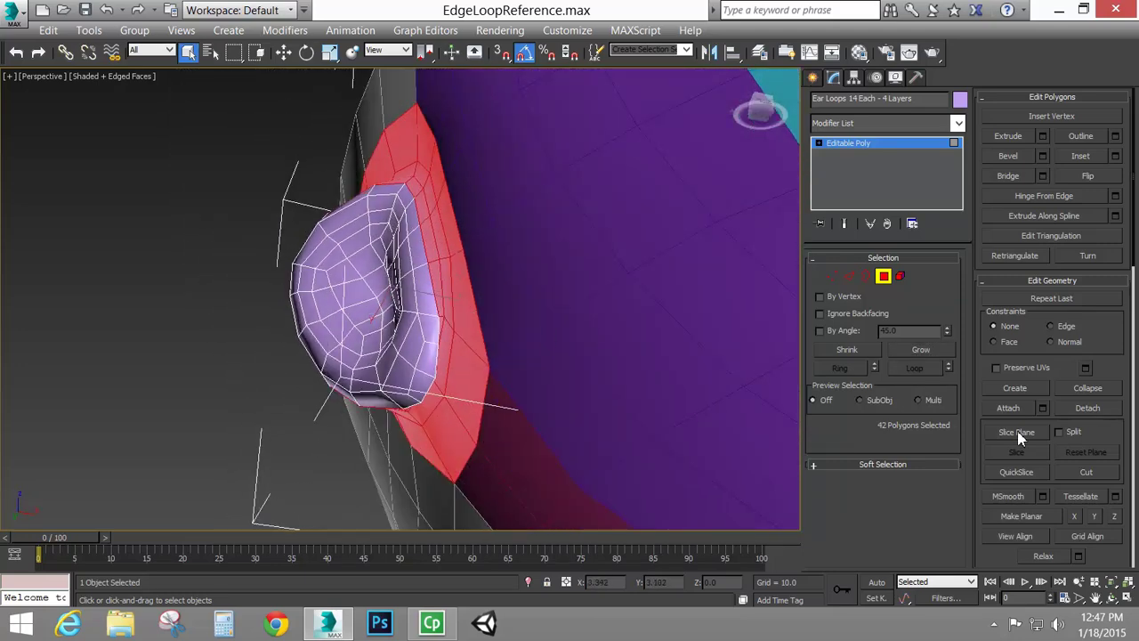
{"action": "left_click", "coordinate": [920, 351]}
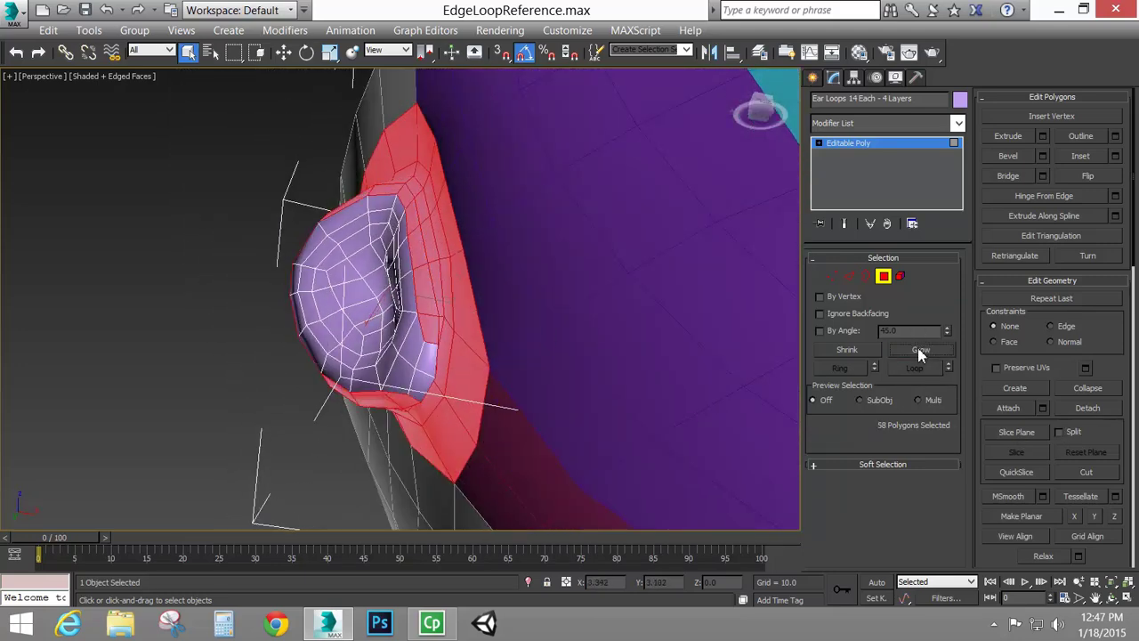
Try a polygon loop selection on the ear's rim and select two adjoining polygons at the earlobe.
{"action": "left_click", "coordinate": [432, 358]}
{"action": "left_click", "coordinate": [436, 335], "text": "shift"}
{"action": "middle_click_drag", "start_coordinate": [444, 368], "coordinate": [480, 434], "text": "alt"}
{"action": "left_click", "coordinate": [484, 437]}
{"action": "left_click", "coordinate": [474, 448], "text": "ctrl"}
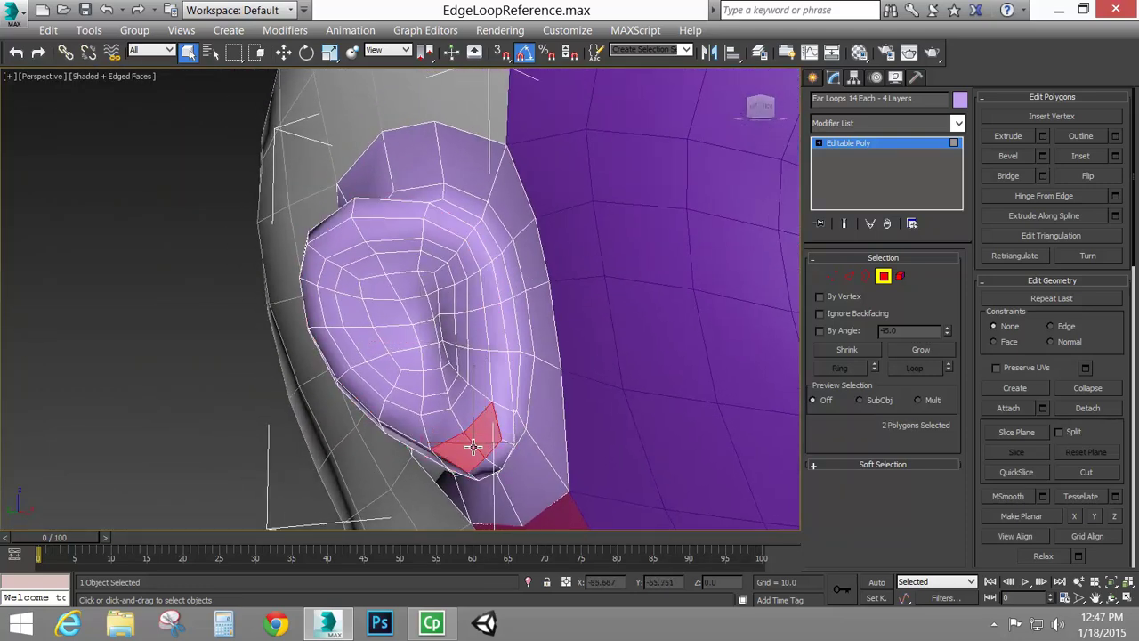
Pick two successive inner polygon loops of the ear, view them against the whole head, and leave polygon editing.
{"action": "left_click", "coordinate": [471, 408]}
{"action": "left_click", "coordinate": [453, 422], "text": "shift"}
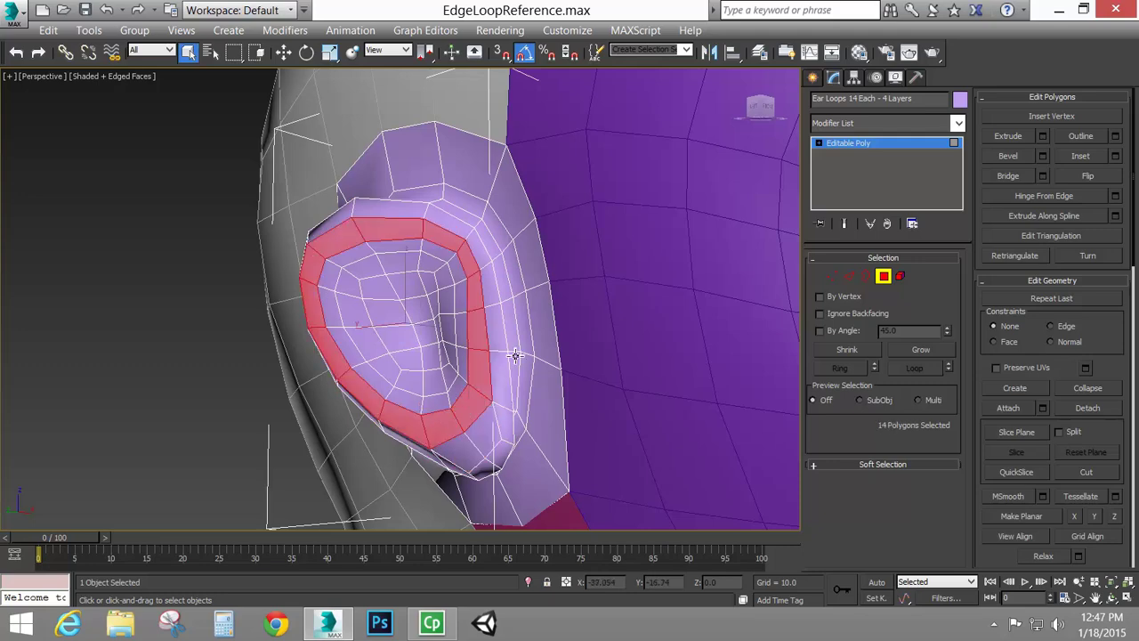
{"action": "left_click", "coordinate": [459, 388]}
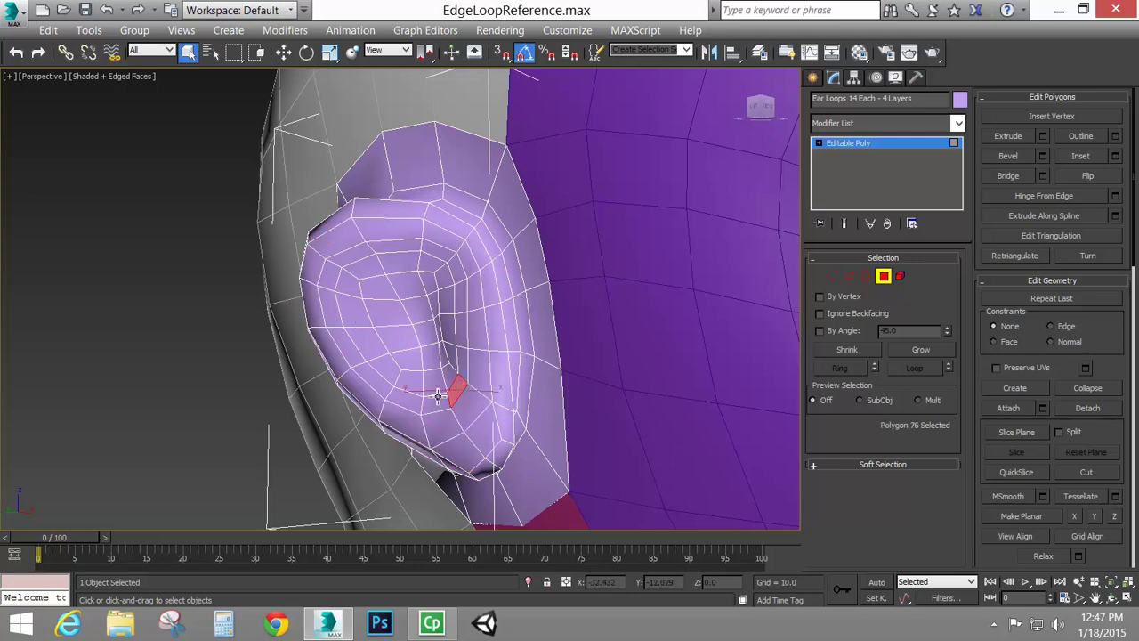
{"action": "left_click", "coordinate": [436, 400], "text": "shift"}
{"action": "middle_click_drag", "start_coordinate": [508, 407], "coordinate": [457, 407], "text": "alt"}
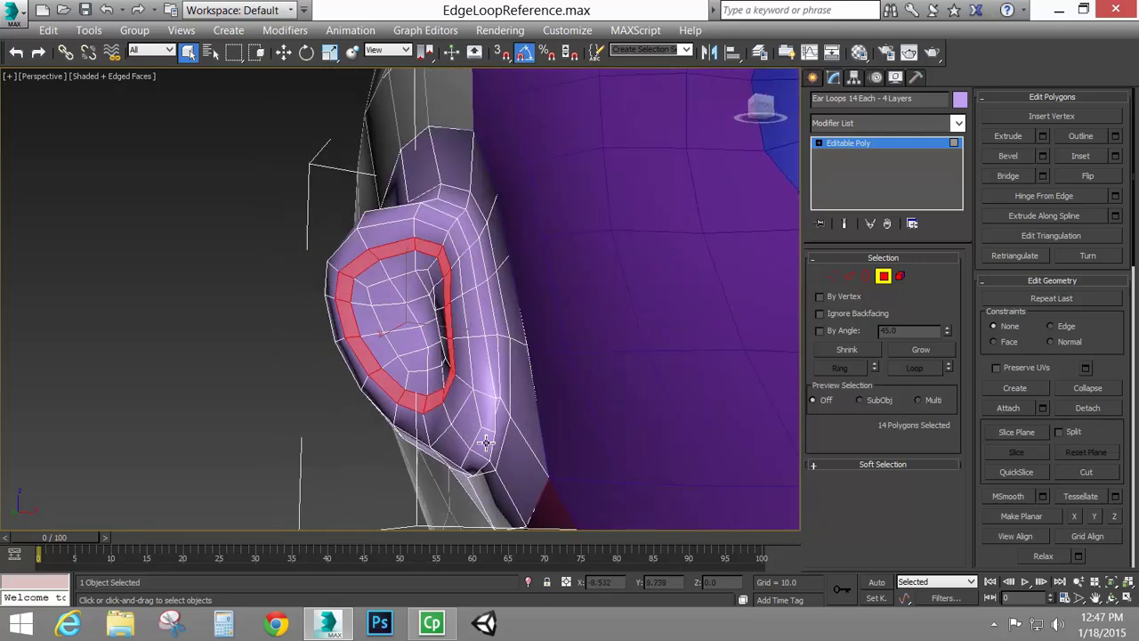
{"action": "middle_click_drag", "start_coordinate": [539, 405], "coordinate": [518, 298], "text": "alt"}
{"action": "scroll", "coordinate": [569, 420], "scroll_direction": "down", "scroll_amount": 3}
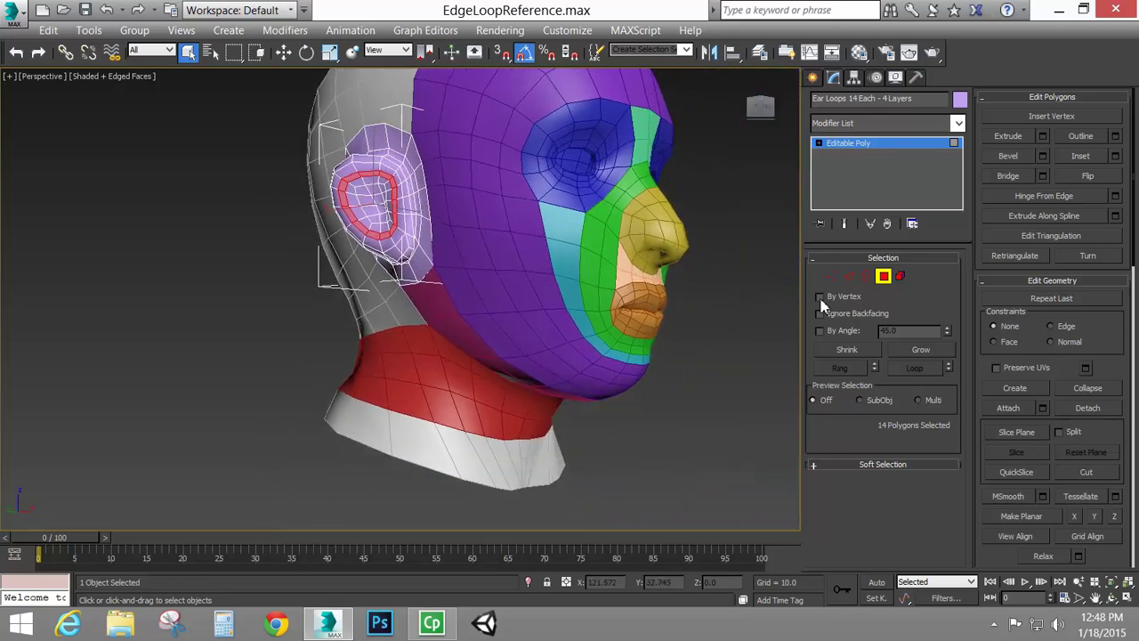
{"action": "left_click", "coordinate": [883, 276]}
Select the red neck object, view its middle polygon loop in polygon editing, and leave polygon editing.
{"action": "left_click", "coordinate": [457, 402]}
{"action": "left_click", "coordinate": [883, 276]}
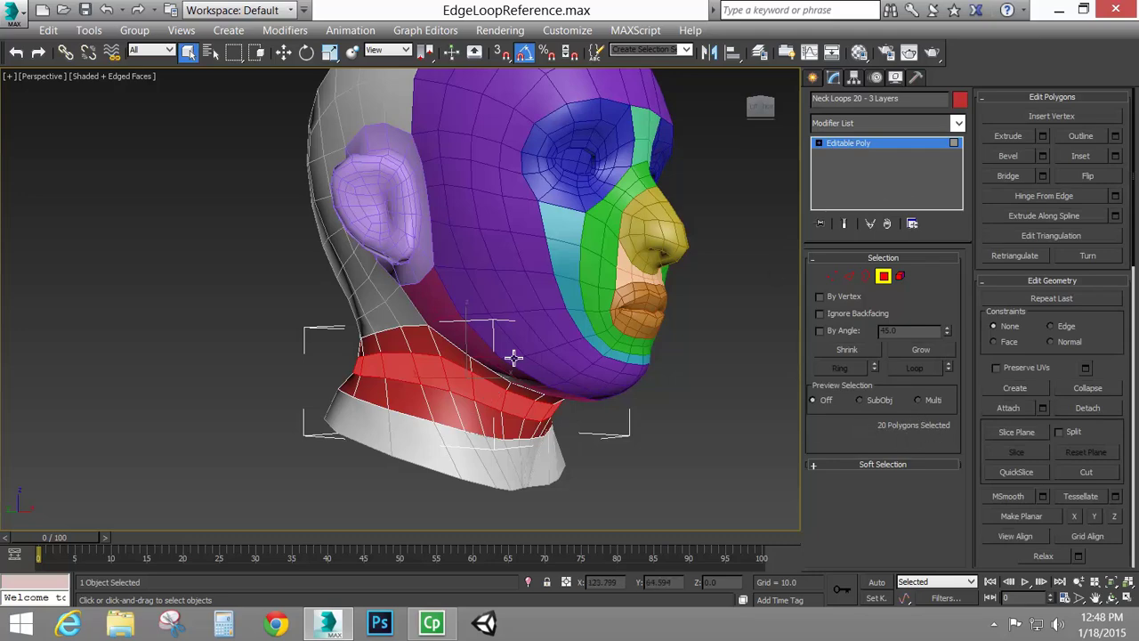
{"action": "middle_click_drag", "start_coordinate": [487, 400], "coordinate": [515, 378], "text": "alt"}
{"action": "left_click", "coordinate": [884, 275]}
Zoom in on the jaw and select the purple face and red neck objects together to compare their borders.
{"action": "middle_click_drag", "start_coordinate": [583, 334], "coordinate": [471, 347], "text": "alt"}
{"action": "scroll", "coordinate": [572, 338], "scroll_direction": "up", "scroll_amount": 5}
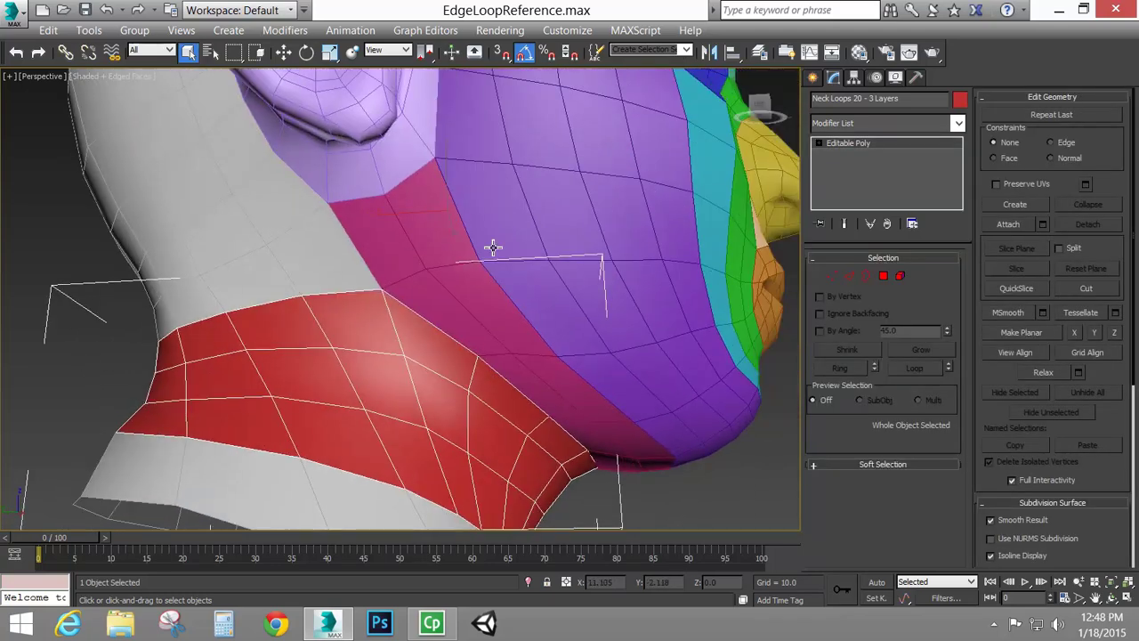
{"action": "left_click", "coordinate": [552, 212]}
{"action": "left_click", "coordinate": [516, 350], "text": "ctrl"}
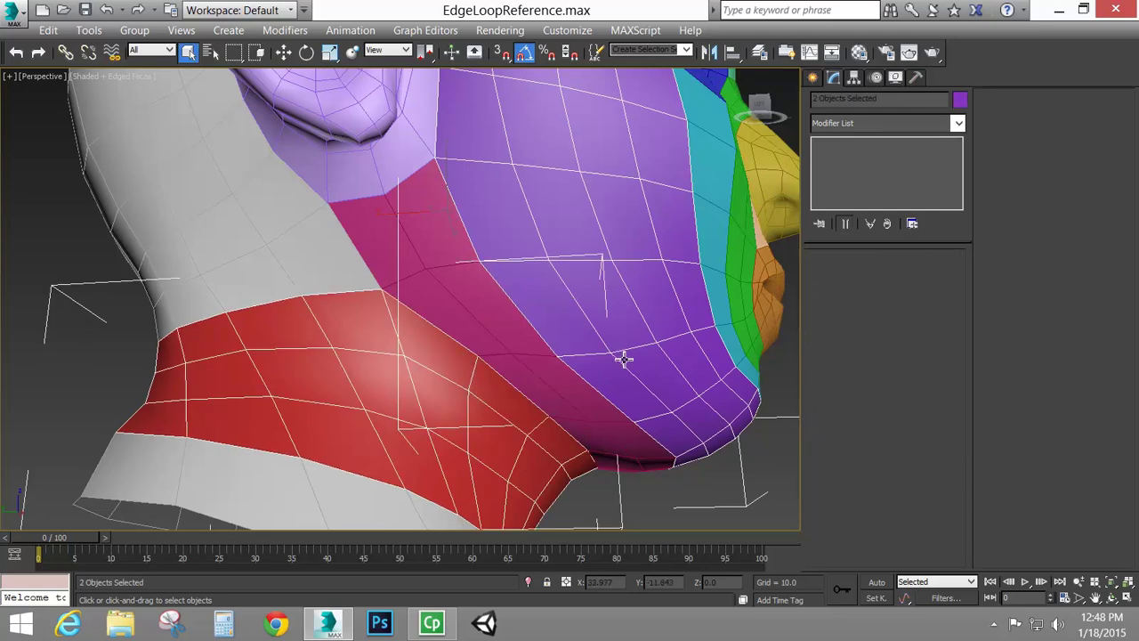
Select the magenta transition strip between face, neck and ear, and examine it from the side and from below.
{"action": "left_click", "coordinate": [483, 326]}
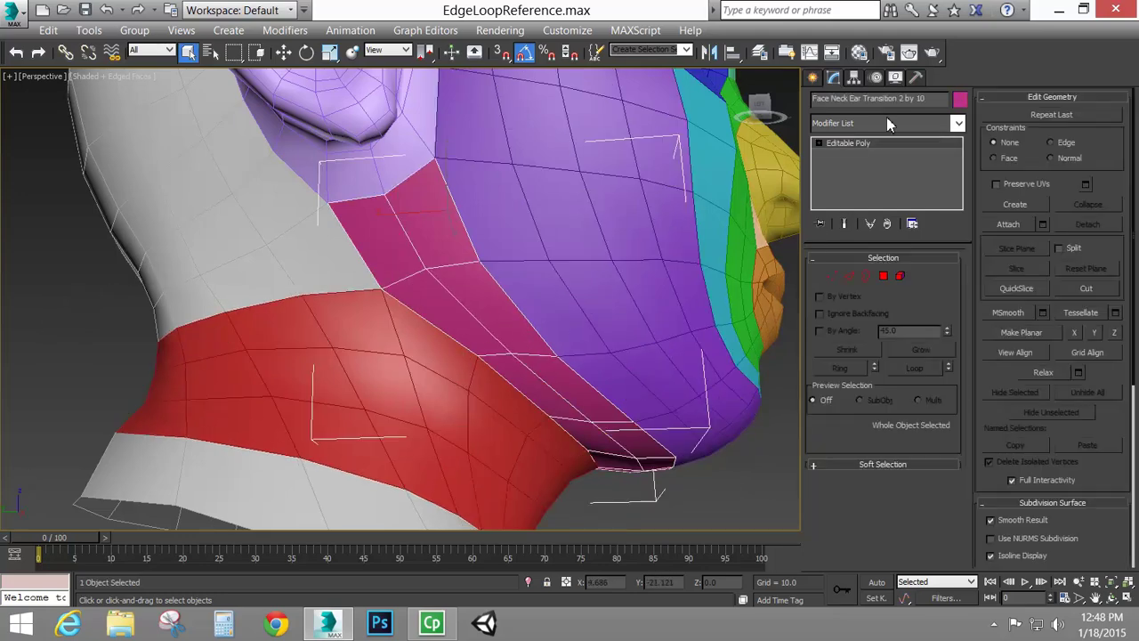
{"action": "left_click", "coordinate": [426, 225]}
{"action": "middle_click_drag", "start_coordinate": [497, 307], "coordinate": [394, 255], "text": "alt"}
{"action": "middle_click_drag", "start_coordinate": [374, 330], "coordinate": [371, 265], "text": "alt"}
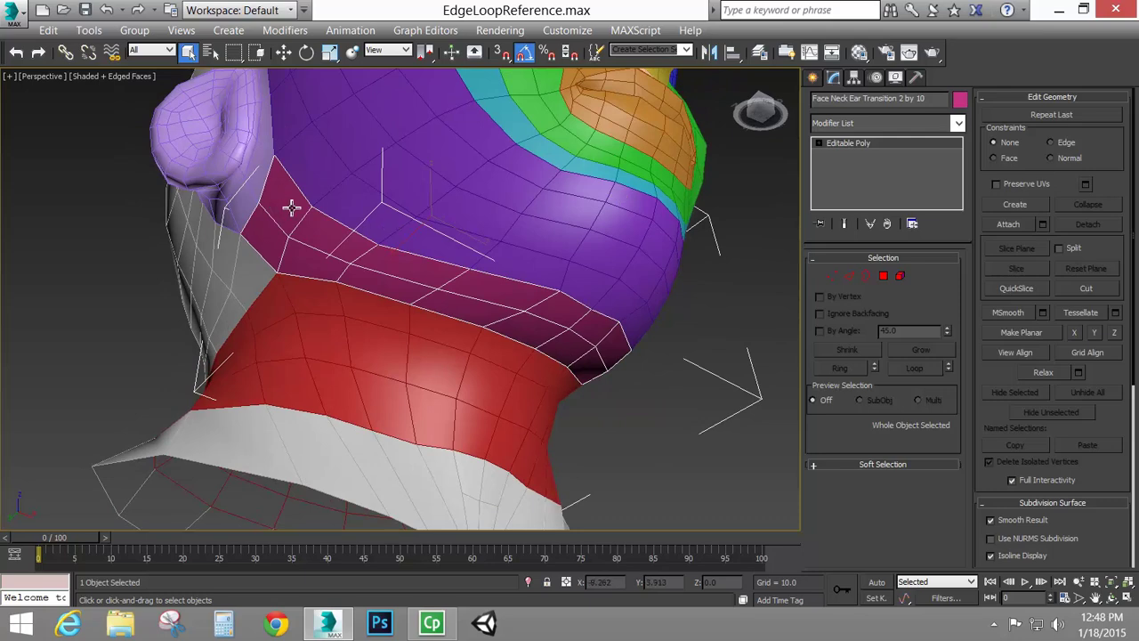
{"action": "middle_click_drag", "start_coordinate": [518, 272], "coordinate": [497, 294], "text": "alt"}
{"action": "middle_click_drag", "start_coordinate": [507, 254], "coordinate": [430, 279], "text": "alt"}
Select the peach nose-to-mouth transition and examine it up close from the front.
{"action": "left_click", "coordinate": [505, 318]}
{"action": "scroll", "coordinate": [488, 354], "scroll_direction": "up", "scroll_amount": 5}
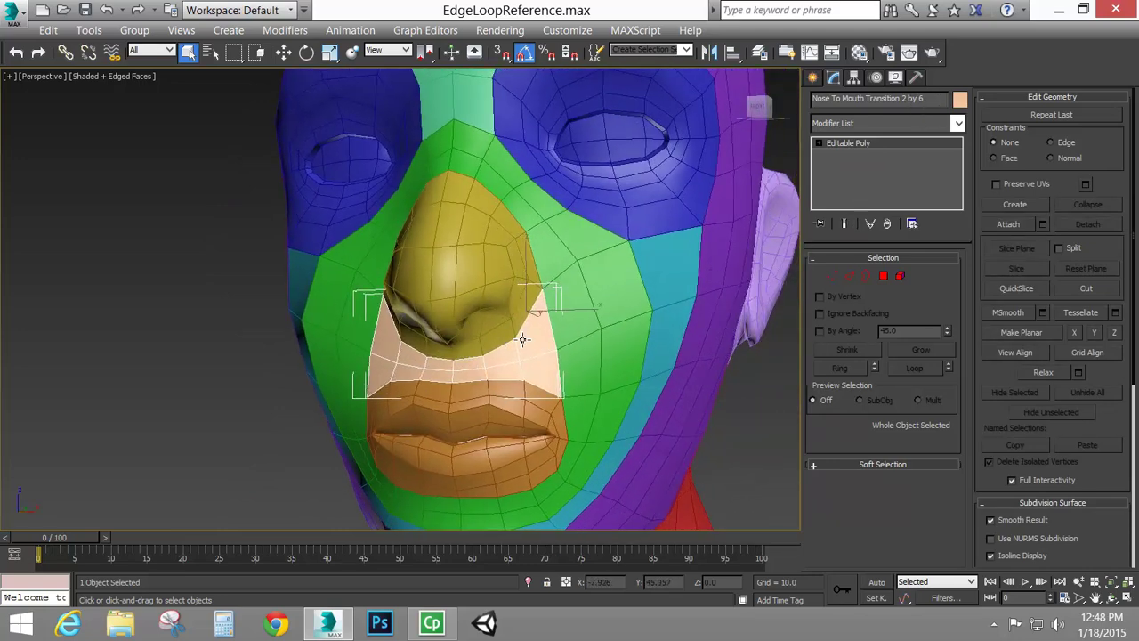
{"action": "middle_click_drag", "start_coordinate": [523, 339], "coordinate": [498, 320], "text": "alt"}
{"action": "scroll", "coordinate": [525, 294], "scroll_direction": "up", "scroll_amount": 5}
Select the cyan face transition strip on the cheek and examine how it runs from the eye down around the chin.
{"action": "left_click", "coordinate": [501, 163]}
{"action": "middle_click_drag", "start_coordinate": [436, 383], "coordinate": [223, 351], "text": "alt"}
{"action": "left_click", "coordinate": [267, 360]}
{"action": "middle_click_drag", "start_coordinate": [280, 389], "coordinate": [310, 338], "text": "alt"}
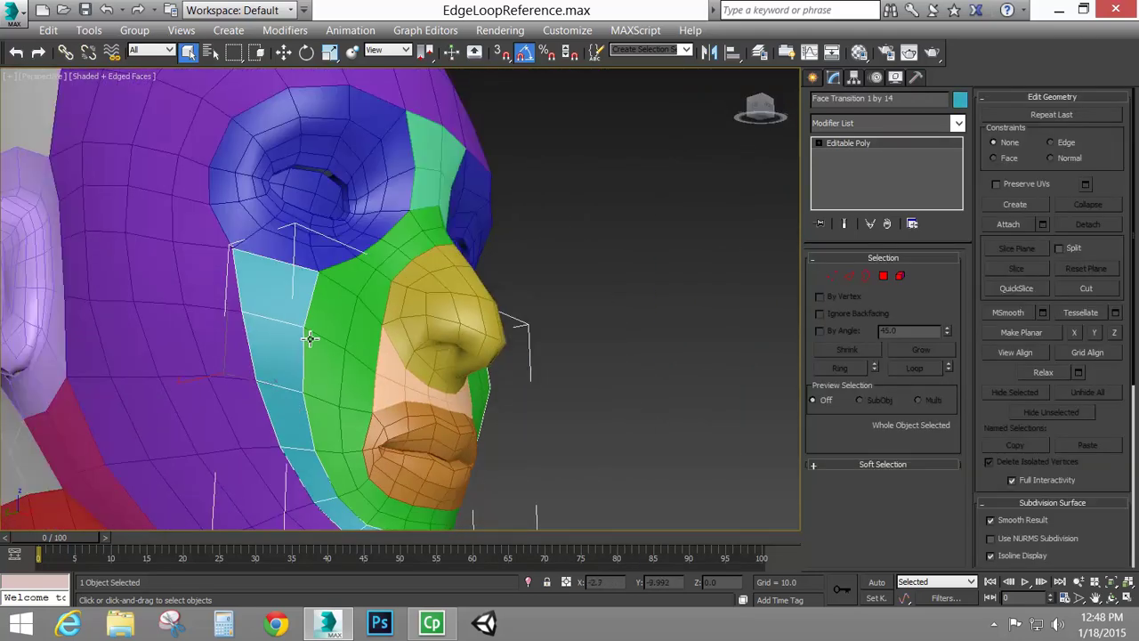
{"action": "middle_click_drag", "start_coordinate": [134, 196], "coordinate": [443, 283], "text": "alt"}
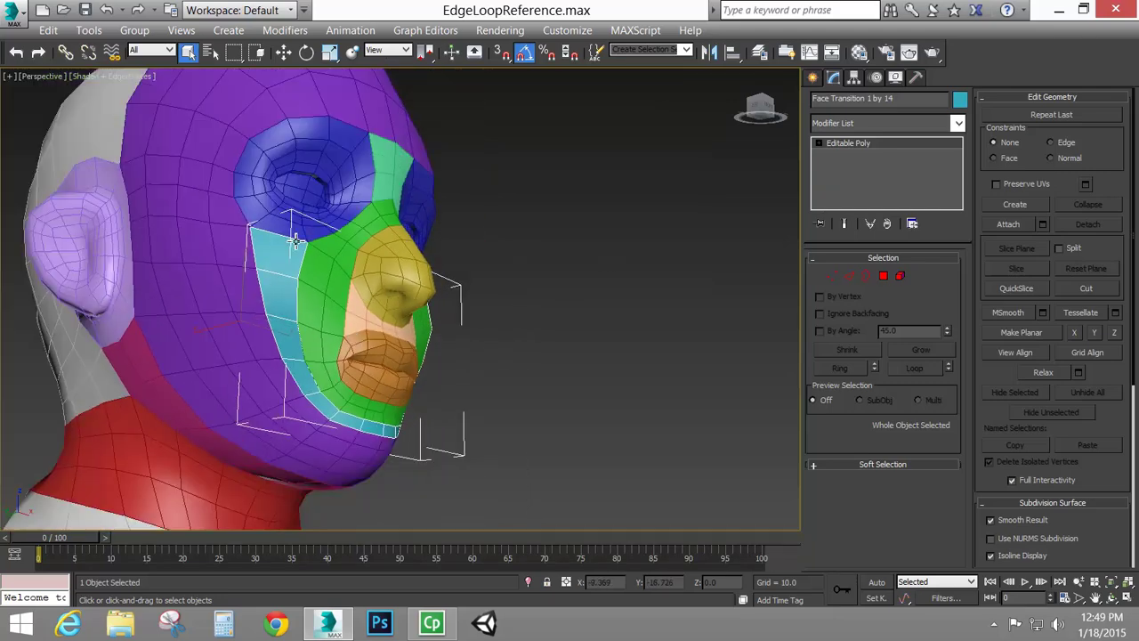
{"action": "middle_click_drag", "start_coordinate": [402, 448], "coordinate": [453, 475], "text": "alt"}
{"action": "scroll", "coordinate": [428, 250], "scroll_direction": "up", "scroll_amount": 5}
Select the brow-gap transition between the eyes, examine it from the front, and select the green nose-mouth loop.
{"action": "left_click", "coordinate": [429, 245]}
{"action": "middle_click_drag", "start_coordinate": [432, 248], "coordinate": [565, 345], "text": "alt"}
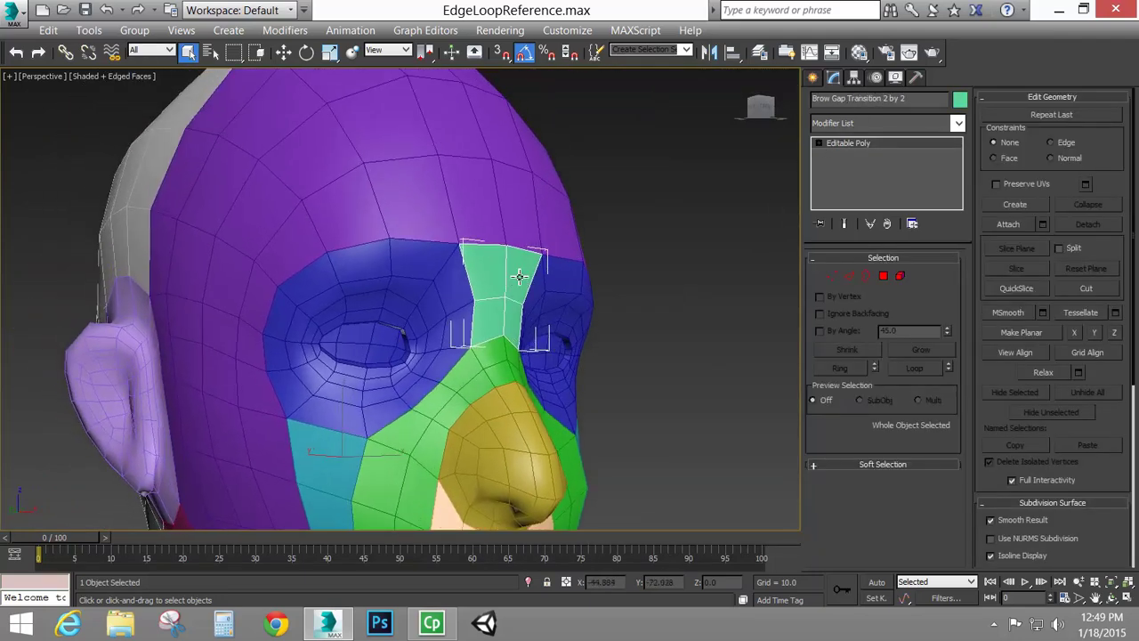
{"action": "middle_click_drag", "start_coordinate": [569, 455], "coordinate": [513, 355], "text": "alt"}
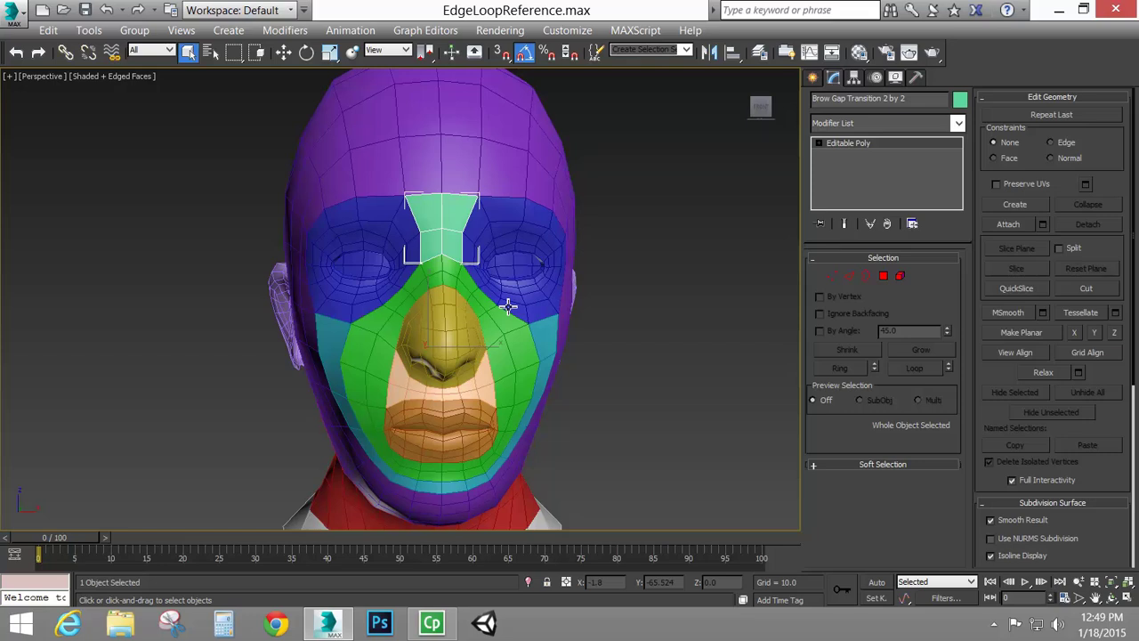
{"action": "left_click", "coordinate": [444, 277]}
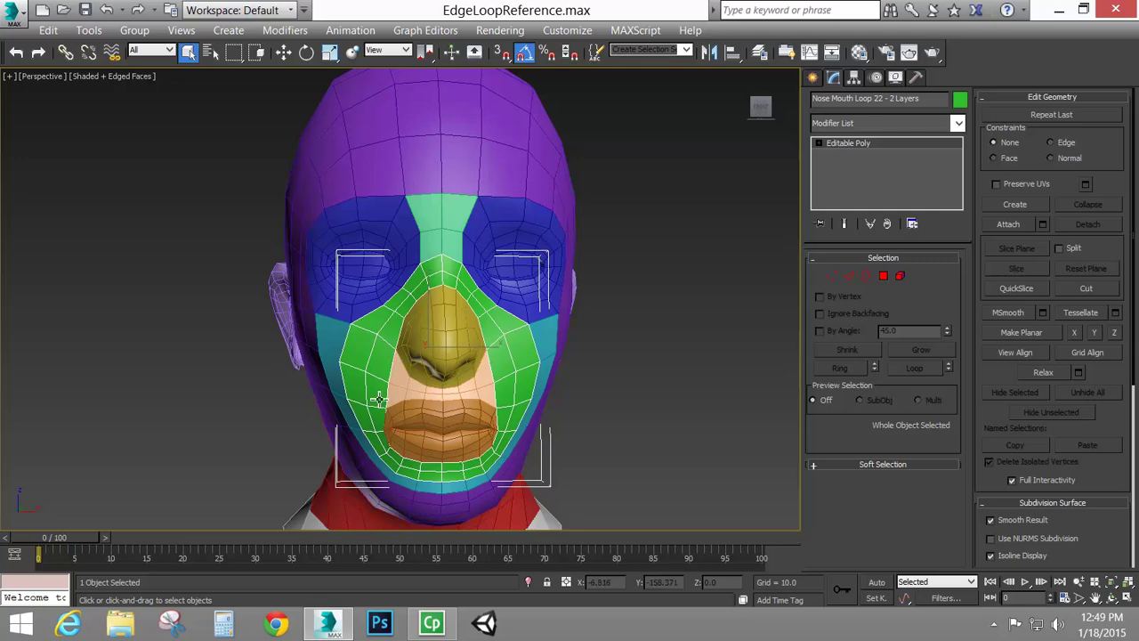
Examine the green nose-mouth loop from the side, and open Head Reference.max without saving the changes to the edge-loop scene.
{"action": "middle_click_drag", "start_coordinate": [364, 399], "coordinate": [443, 391], "text": "alt"}
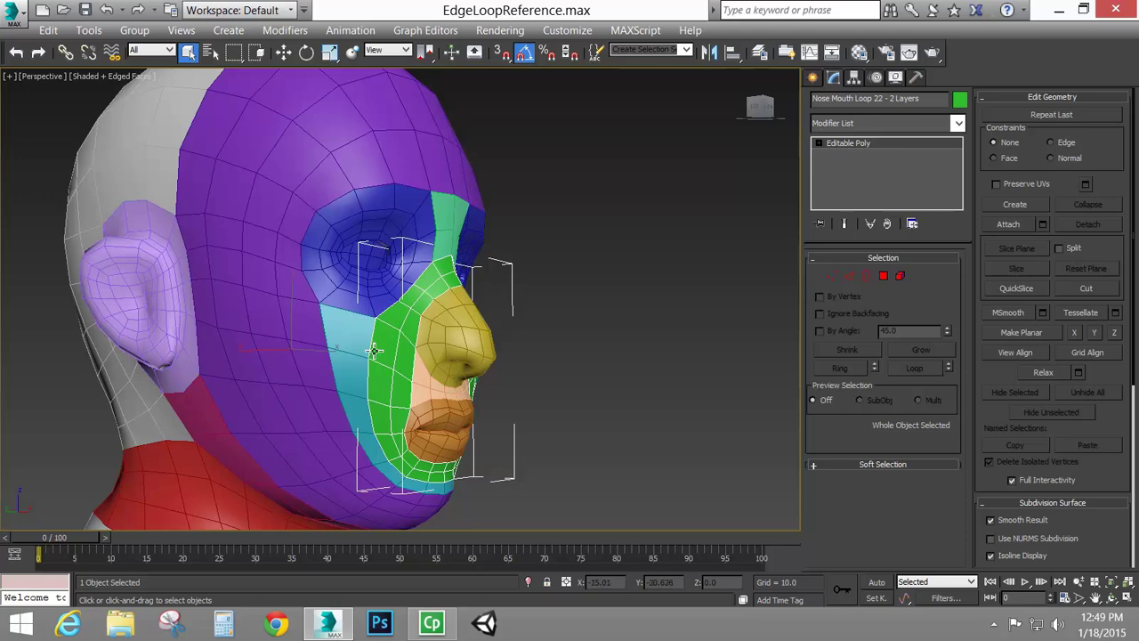
{"action": "middle_click_drag", "start_coordinate": [432, 406], "coordinate": [453, 437], "text": "alt"}
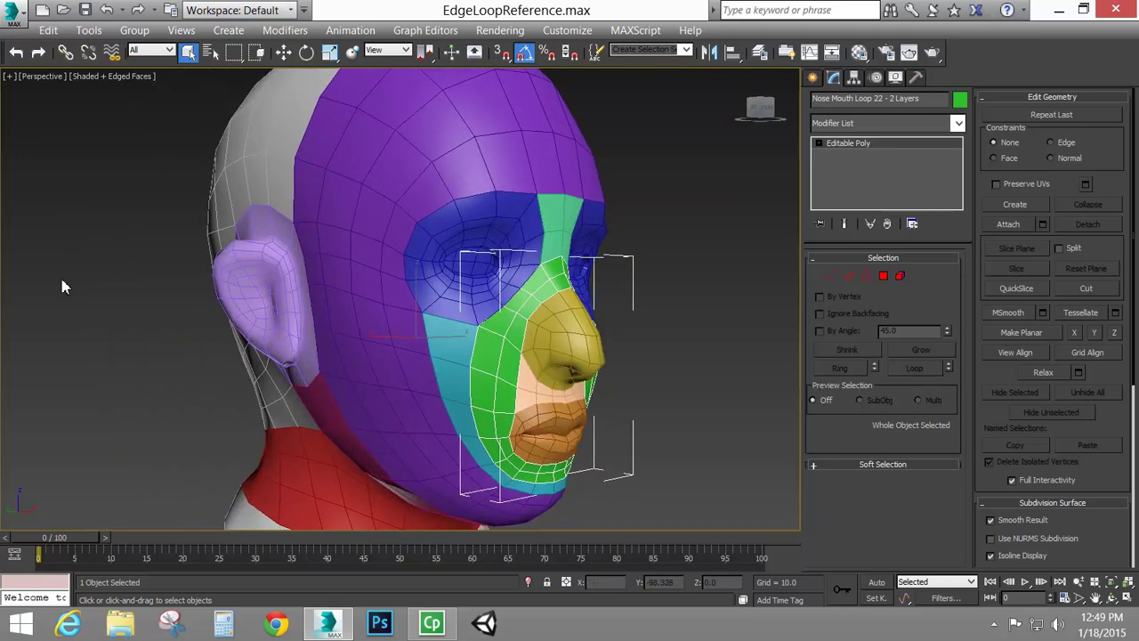
{"action": "left_click", "coordinate": [11, 15]}
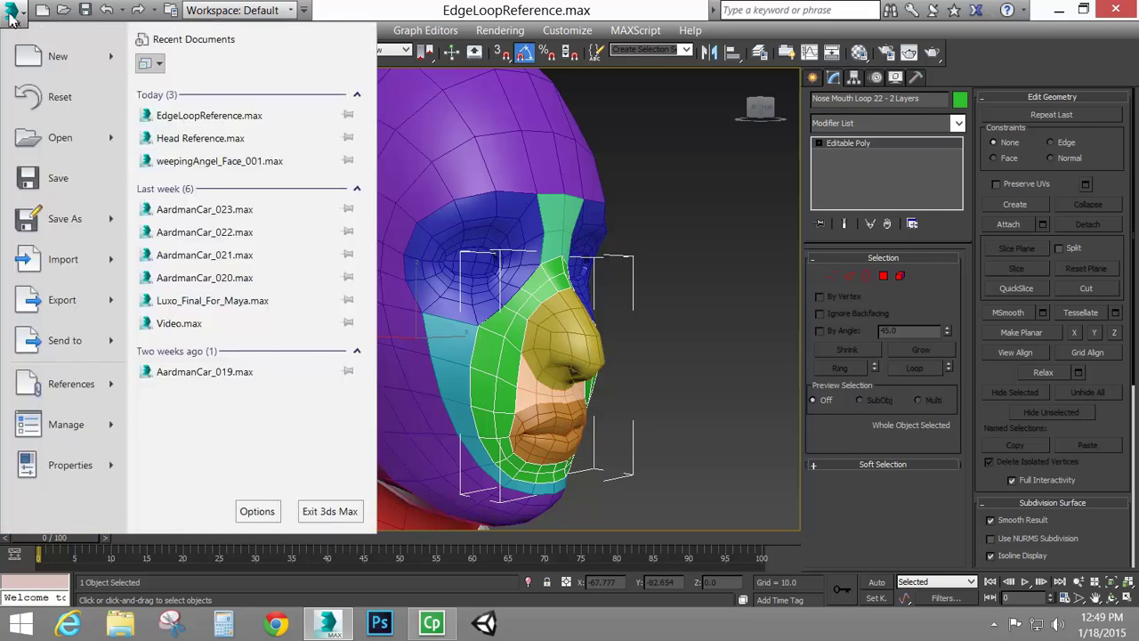
{"action": "left_click", "coordinate": [228, 139]}
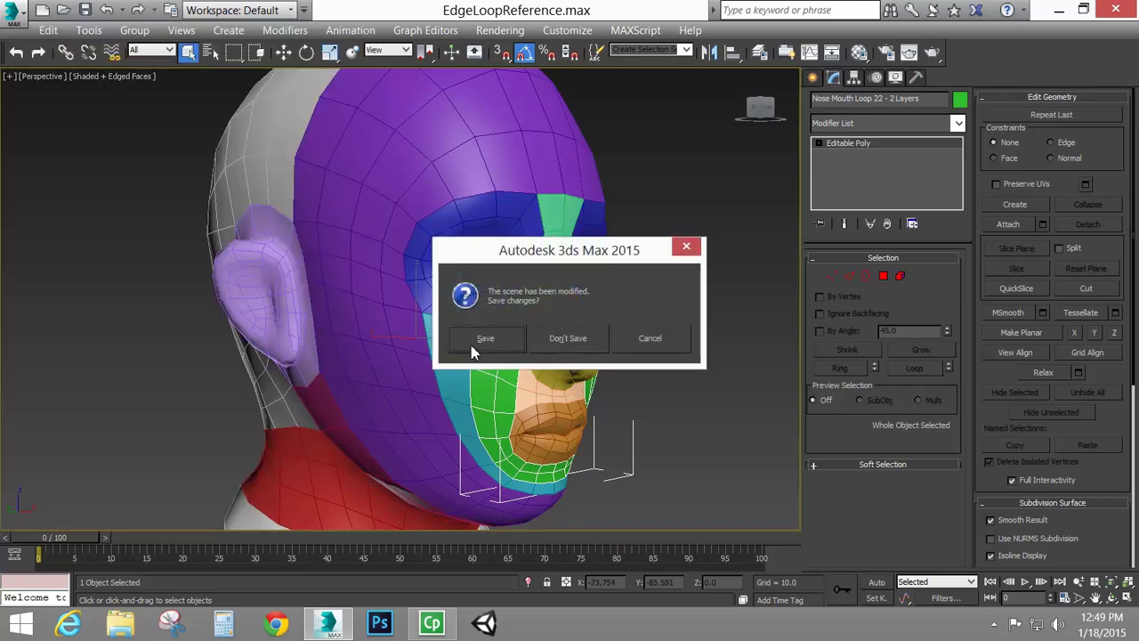
{"action": "left_click", "coordinate": [561, 336]}
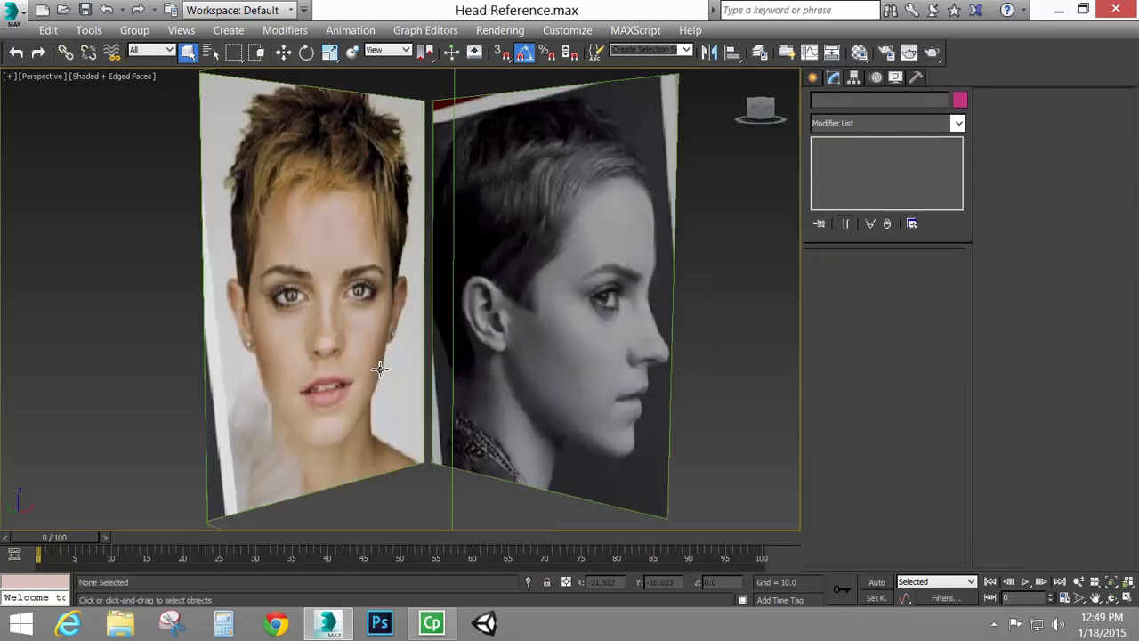
Examine the front and side photo reference planes of the head from several angles.
{"action": "mouse_move", "coordinate": [447, 362]}
{"action": "middle_mouse_down", "text": "alt"}
{"action": "mouse_move", "coordinate": [440, 353]}
{"action": "mouse_move", "coordinate": [495, 351]}
{"action": "mouse_move", "coordinate": [483, 333]}
{"action": "mouse_move", "coordinate": [374, 344]}
{"action": "mouse_move", "coordinate": [440, 353]}
{"action": "middle_mouse_up", "text": "alt"}
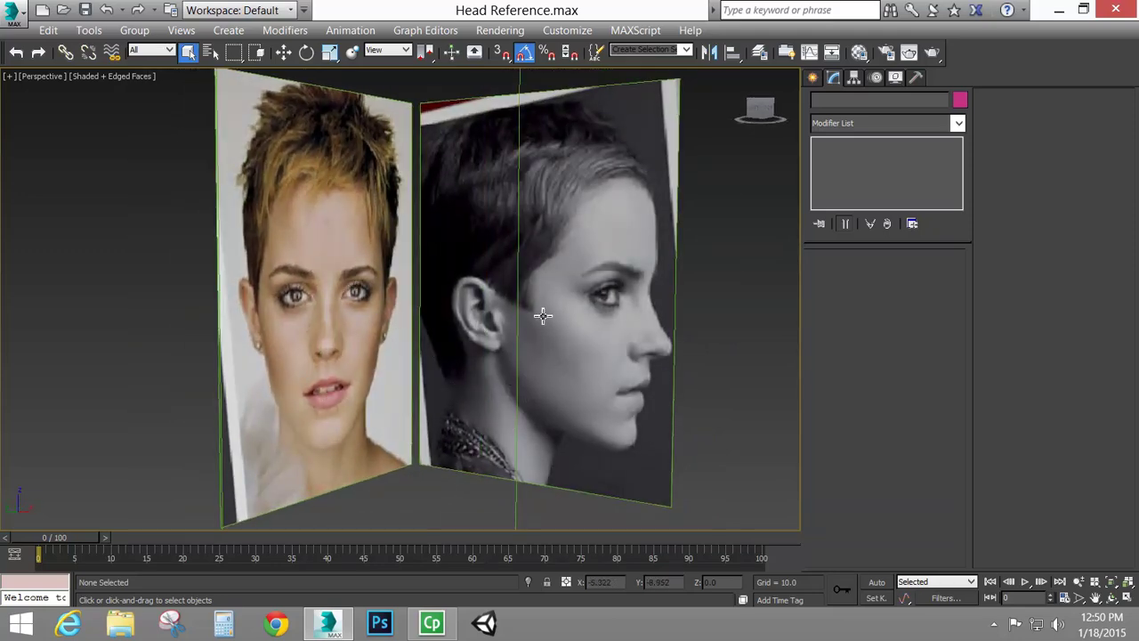
{"action": "middle_click_drag", "start_coordinate": [415, 356], "coordinate": [452, 307], "text": "alt"}
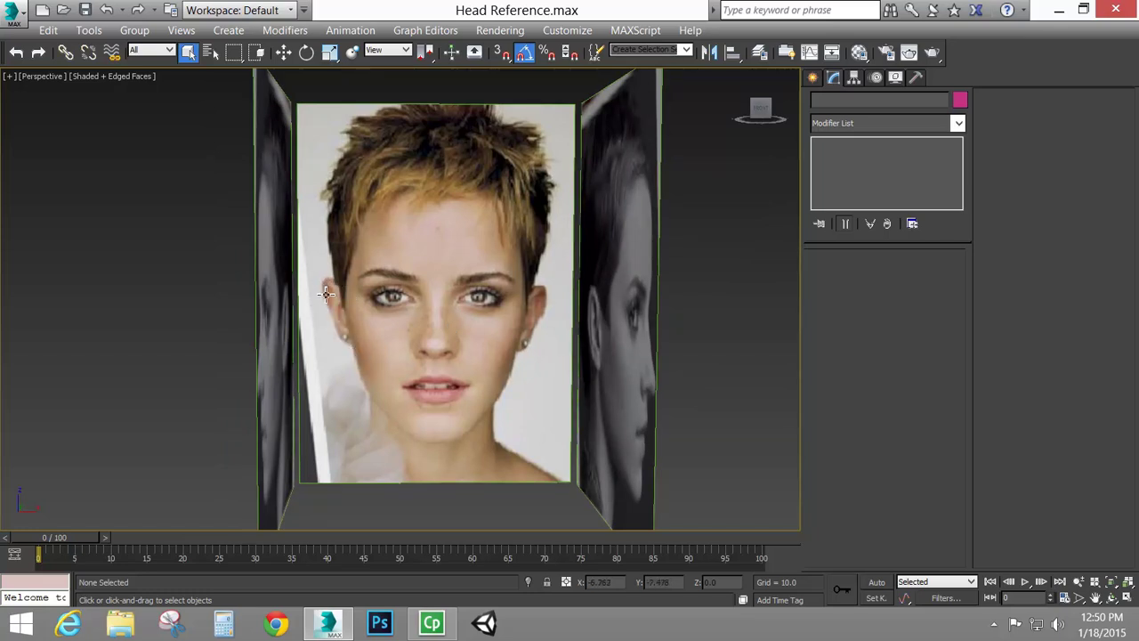
{"action": "middle_click_drag", "start_coordinate": [370, 338], "coordinate": [472, 272], "text": "alt"}
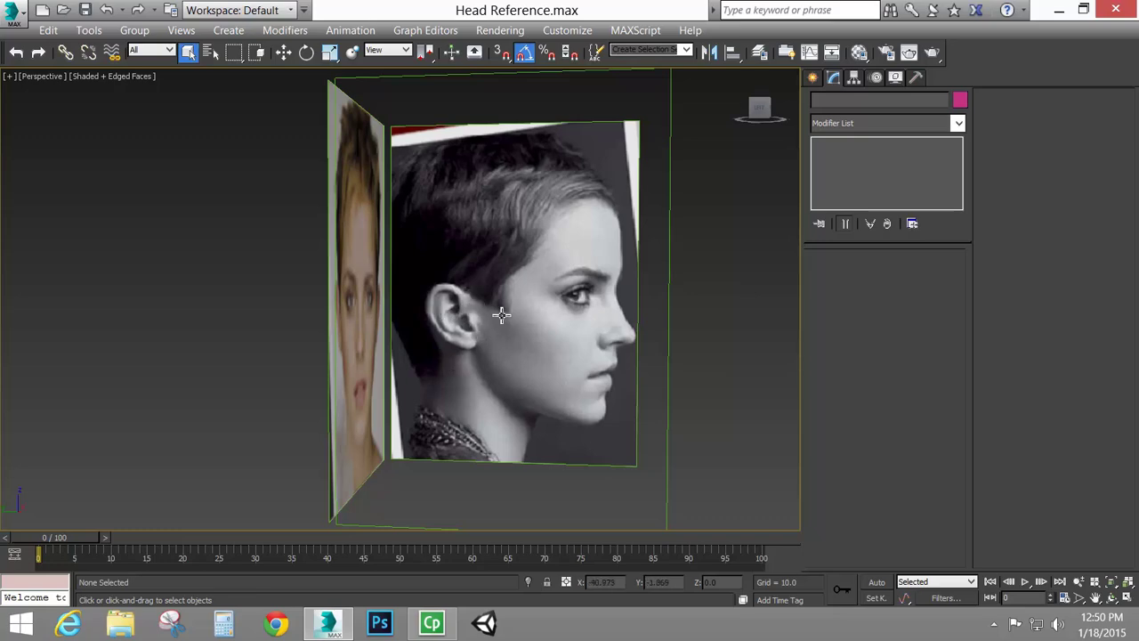
{"action": "middle_click_drag", "start_coordinate": [508, 338], "coordinate": [585, 330], "text": "alt"}
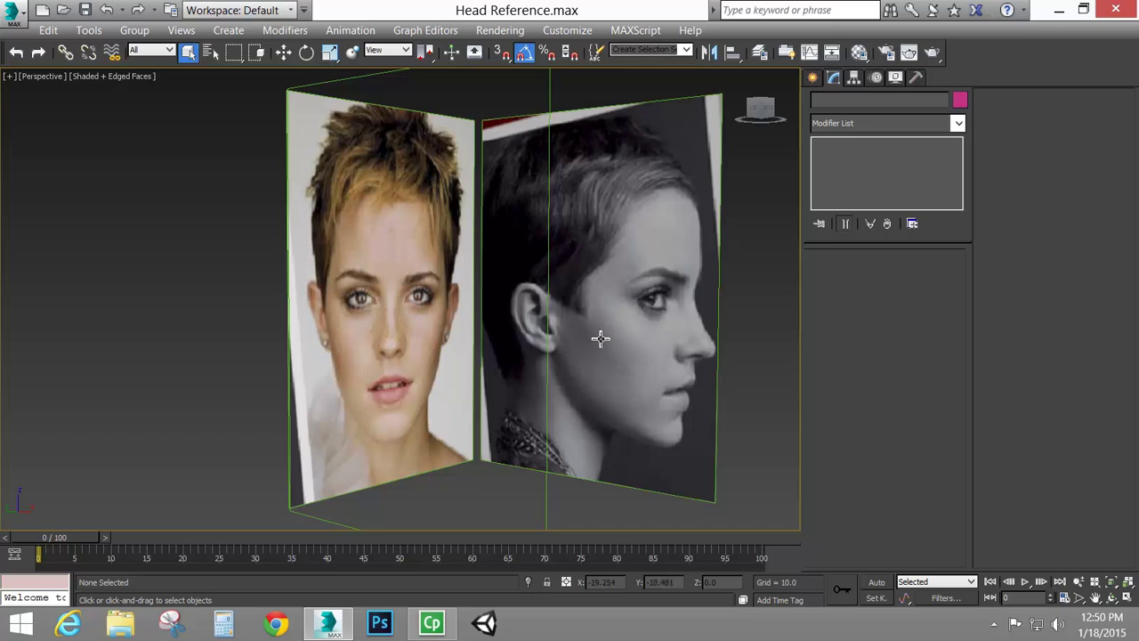
Create a plane about 1.2 long and 3.1 wide over the eye nearest the visible hoop-free ear in the Front view.
{"action": "key", "text": "f"}
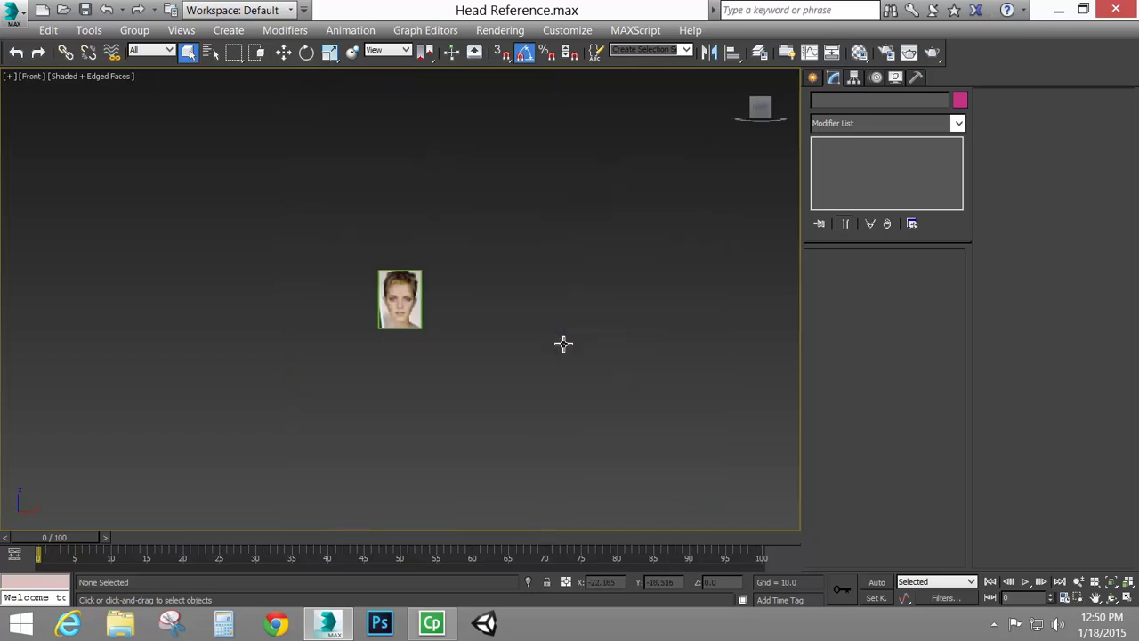
{"action": "scroll", "coordinate": [433, 324], "scroll_direction": "up", "scroll_amount": 8}
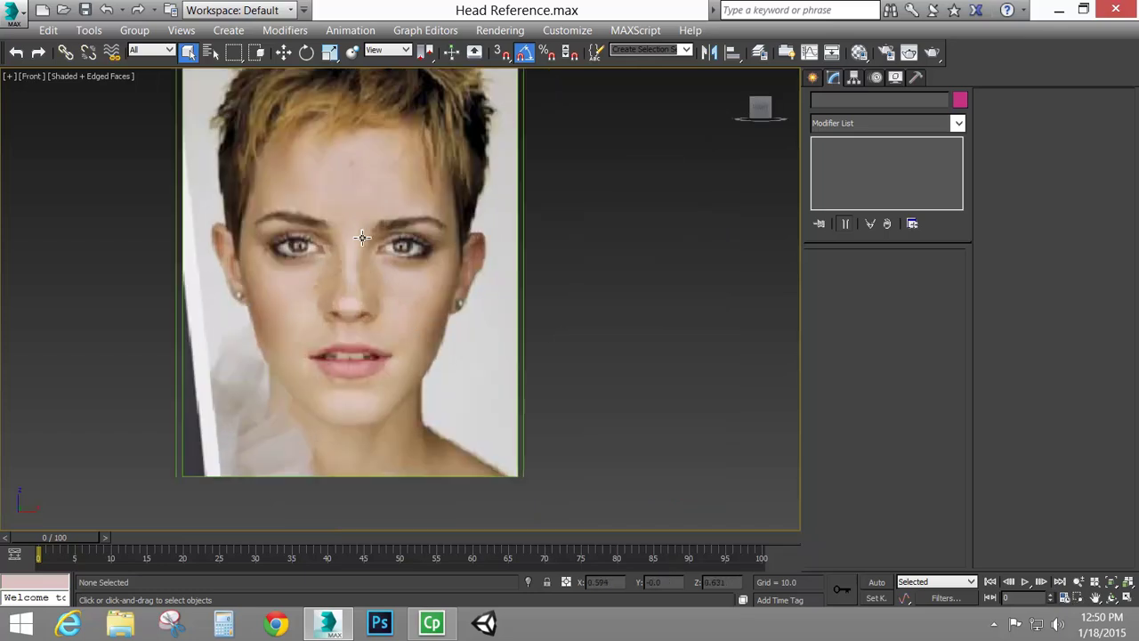
{"action": "middle_click_drag", "start_coordinate": [386, 236], "coordinate": [532, 283]}
{"action": "scroll", "coordinate": [468, 265], "scroll_direction": "up", "scroll_amount": 5}
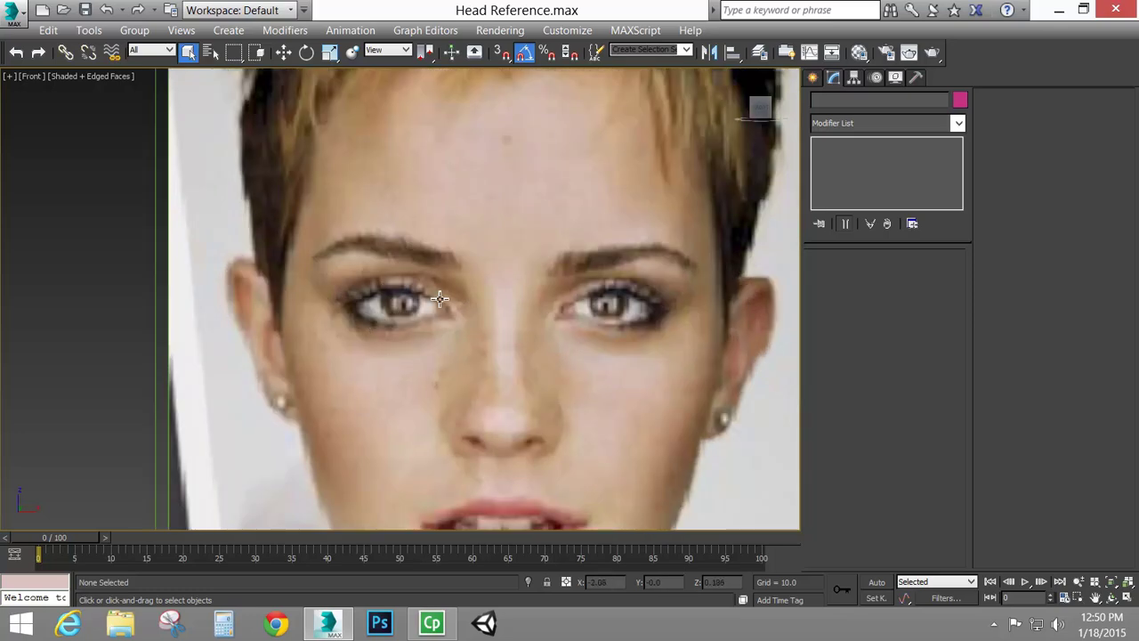
{"action": "left_click", "coordinate": [813, 78]}
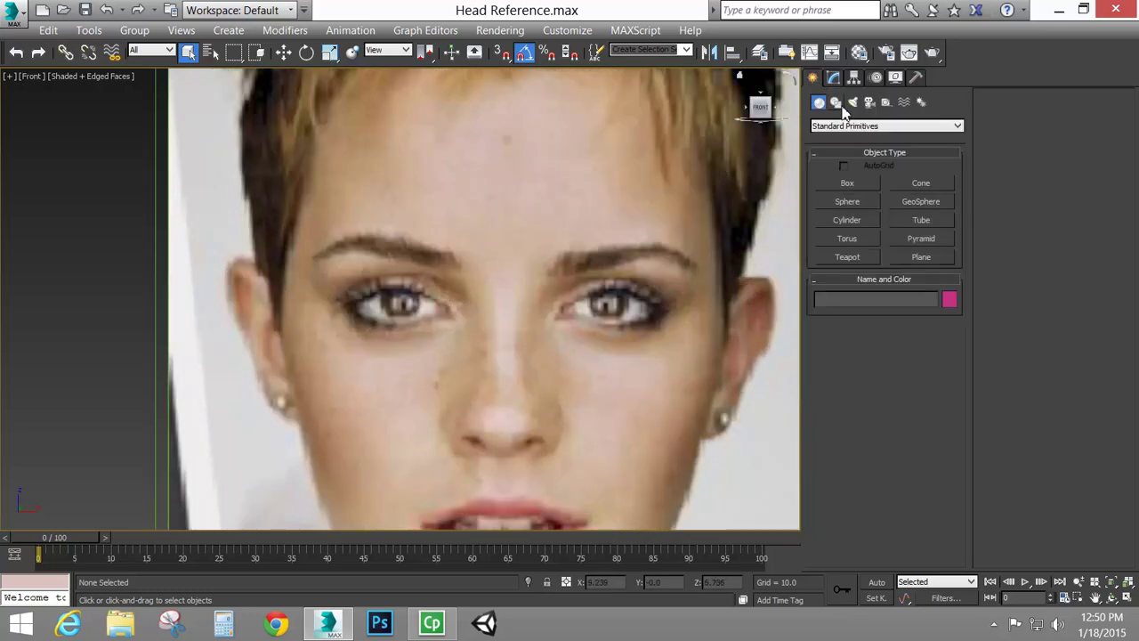
{"action": "left_click", "coordinate": [851, 183]}
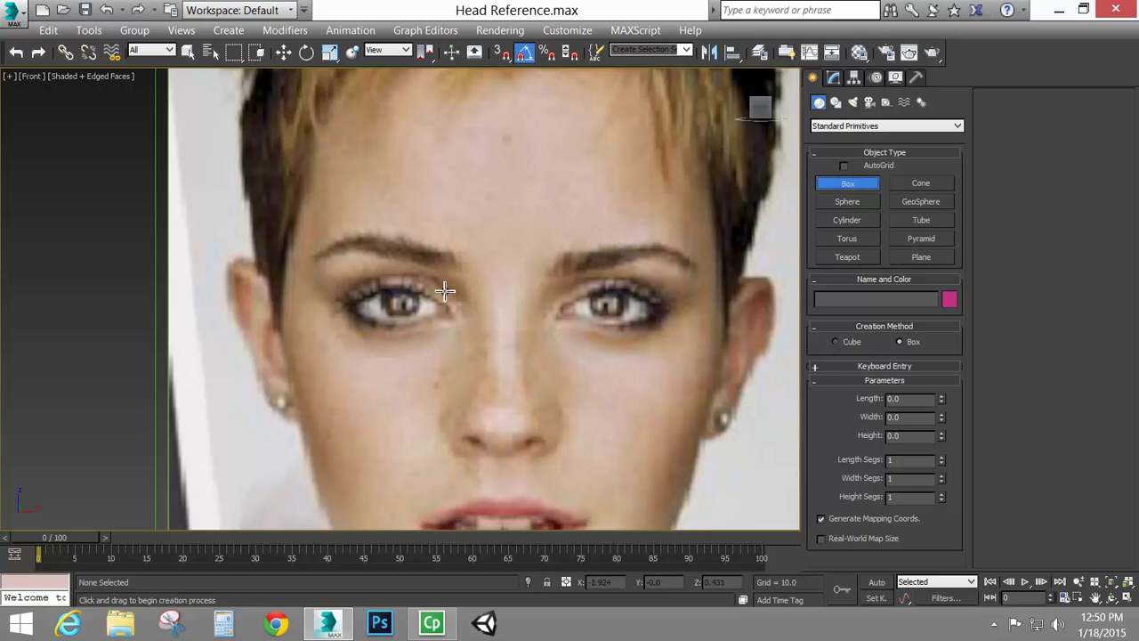
{"action": "scroll", "coordinate": [436, 305], "scroll_direction": "up", "scroll_amount": 3}
{"action": "scroll", "coordinate": [442, 309], "scroll_direction": "up", "scroll_amount": 2}
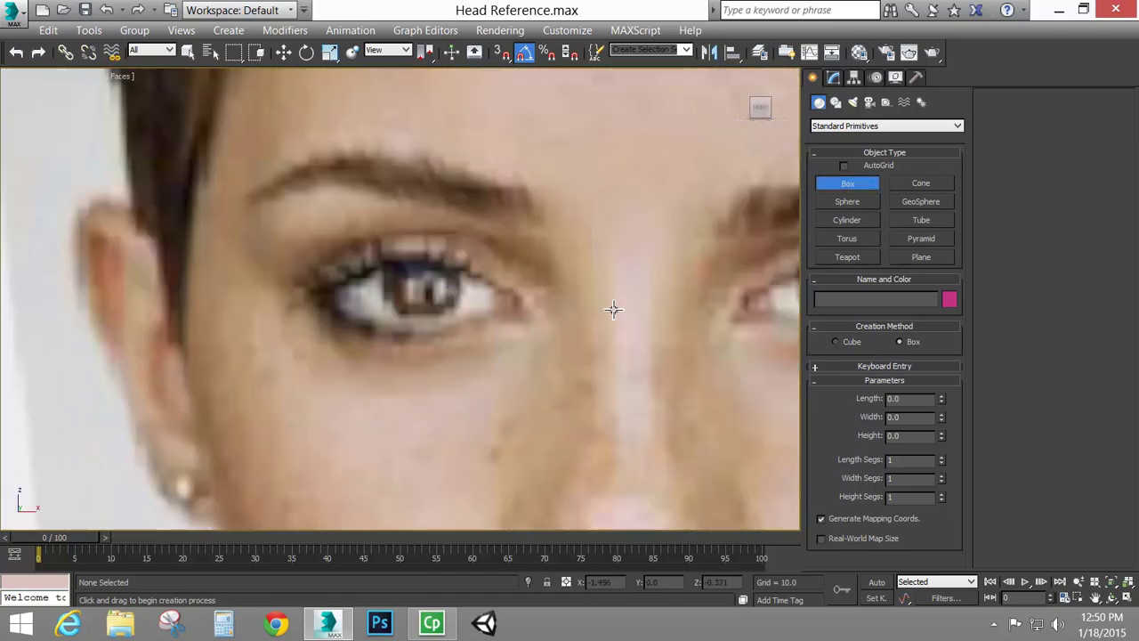
{"action": "left_click", "coordinate": [922, 258]}
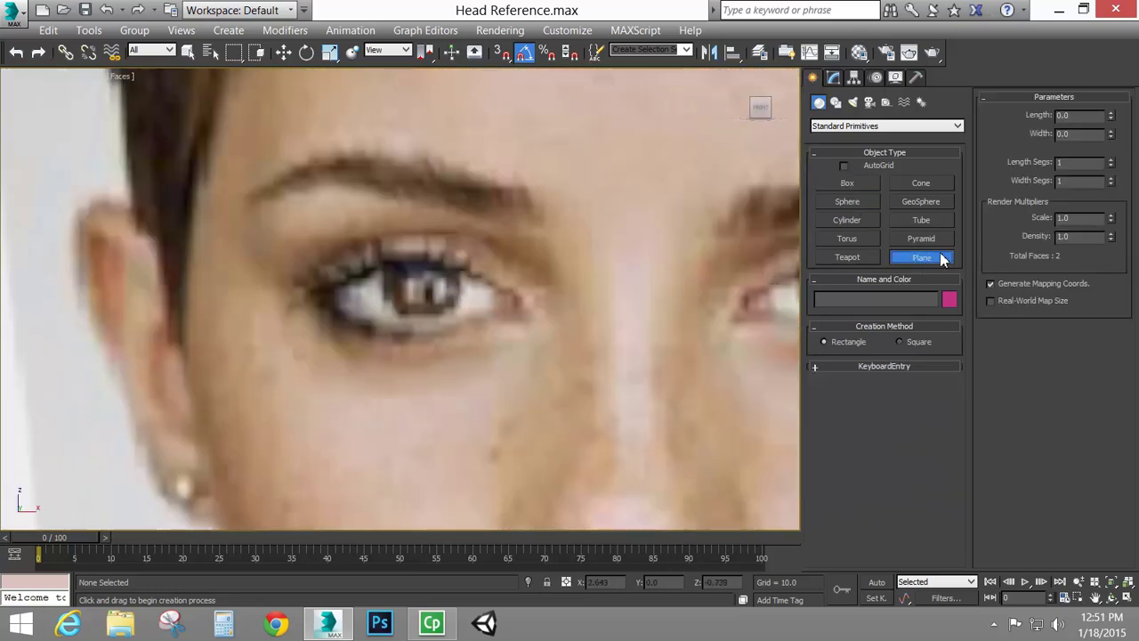
{"action": "middle_click_drag", "start_coordinate": [363, 290], "coordinate": [360, 320]}
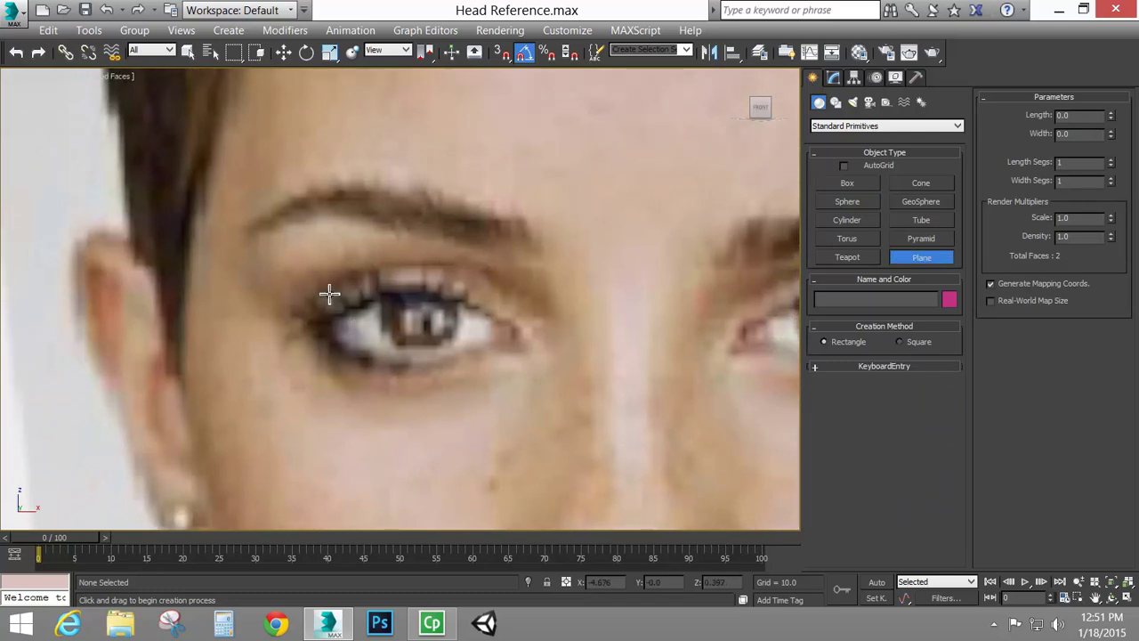
{"action": "left_click_drag", "start_coordinate": [320, 286], "coordinate": [522, 366]}
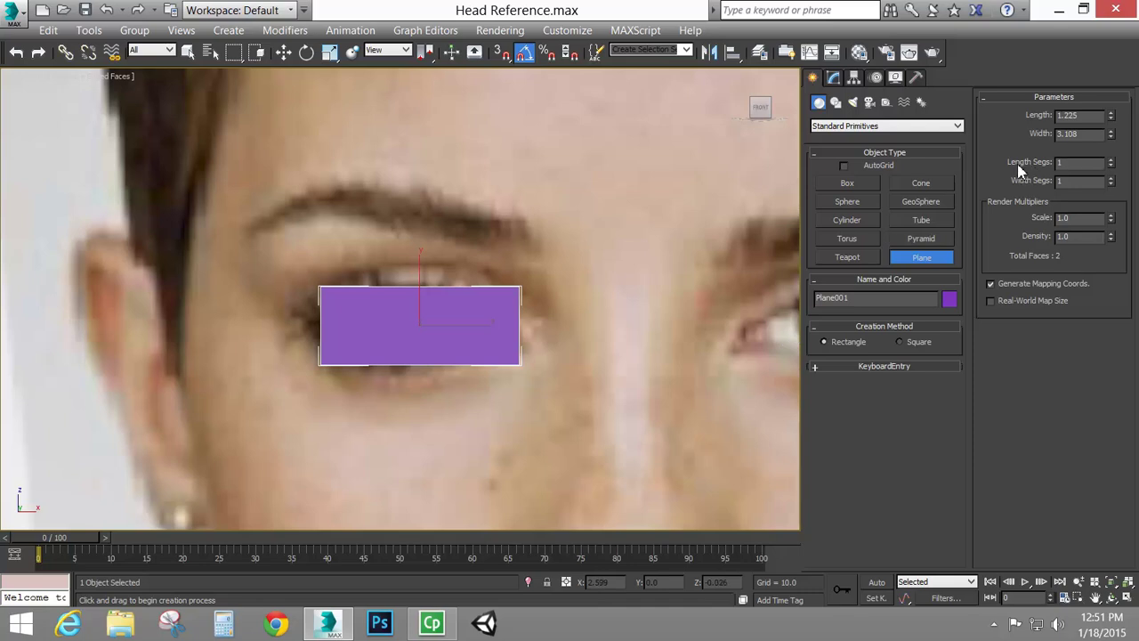
Set the eye plane to 4 width segments and 2 length segments.
{"action": "left_click", "coordinate": [1112, 178]}
{"action": "left_click", "coordinate": [1112, 178]}
{"action": "left_click", "coordinate": [1112, 178]}
{"action": "left_click", "coordinate": [1111, 160]}
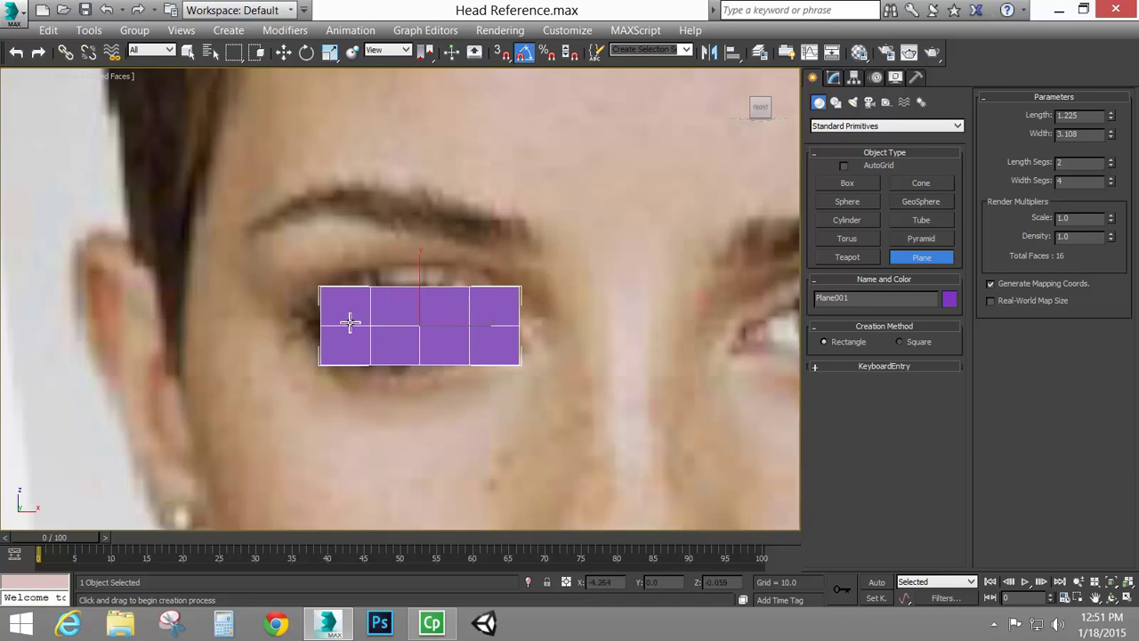
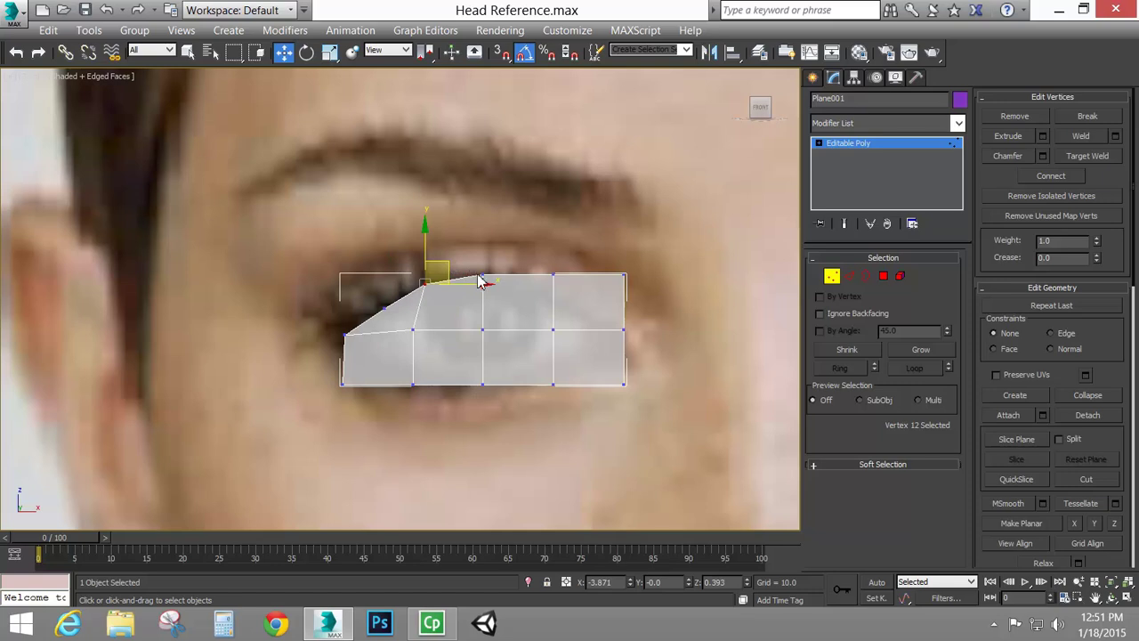
Move the plane's middle and inner upper-edge vertices to follow the upper eyelid down to the inner eye corner.
{"action": "left_click", "coordinate": [555, 274]}
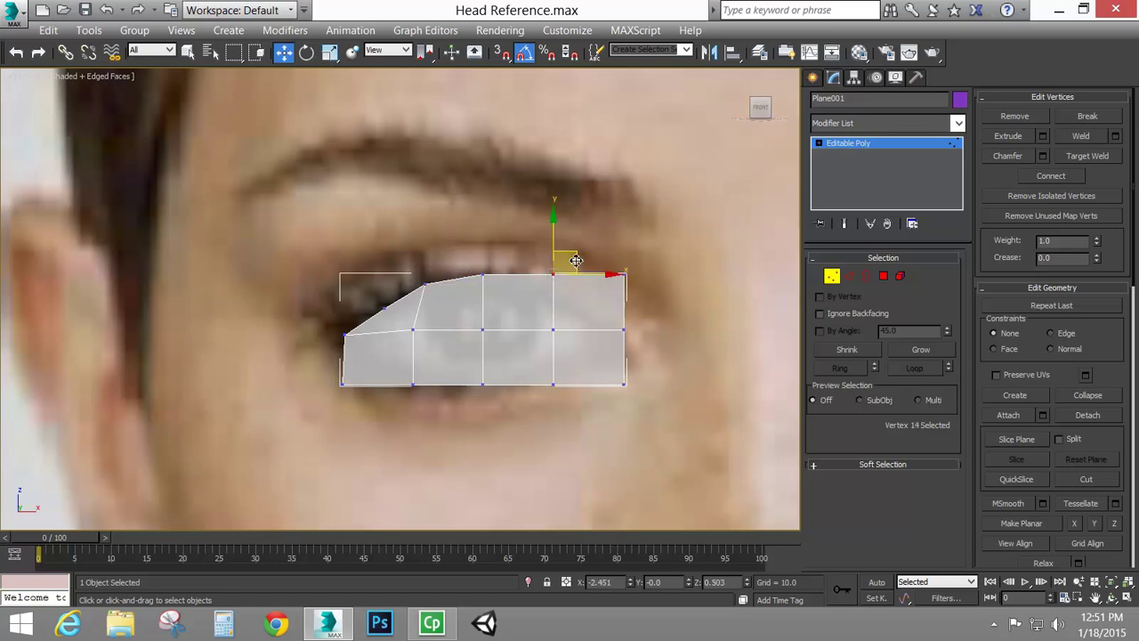
{"action": "left_click_drag", "start_coordinate": [577, 261], "coordinate": [576, 282]}
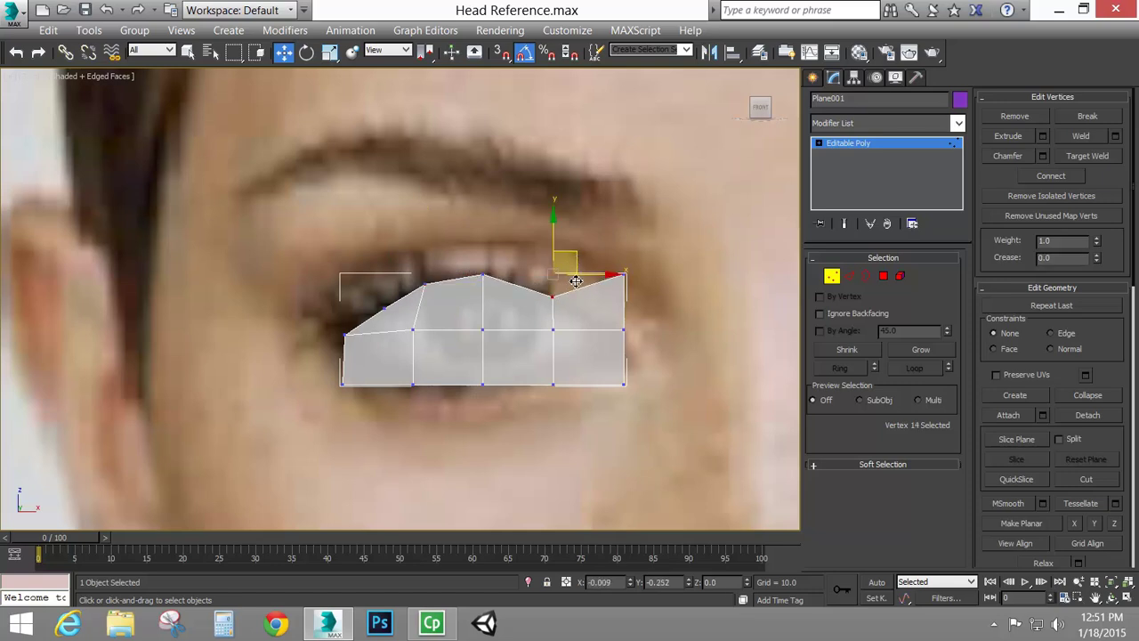
{"action": "left_click", "coordinate": [482, 276]}
{"action": "left_click_drag", "start_coordinate": [483, 225], "coordinate": [490, 241]}
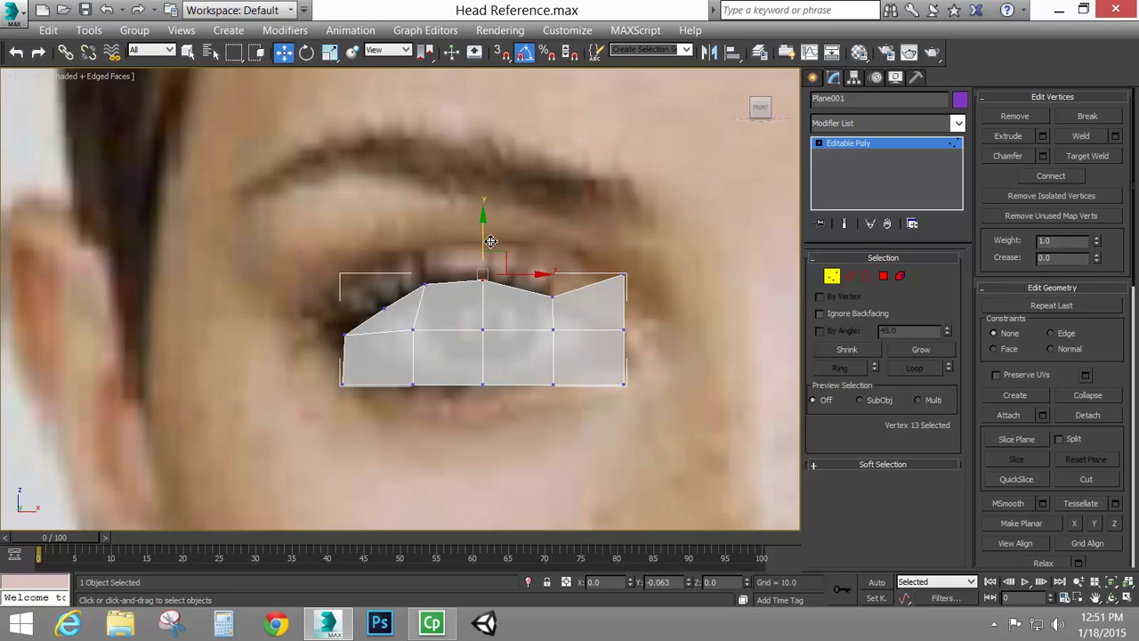
{"action": "left_click", "coordinate": [628, 276]}
{"action": "left_click_drag", "start_coordinate": [639, 260], "coordinate": [563, 357]}
Reposition the inner-corner, lower-edge and outer lower vertices of the plane to follow the lower eyelid contour.
{"action": "left_click", "coordinate": [623, 329]}
{"action": "left_click", "coordinate": [622, 385]}
{"action": "left_click", "coordinate": [552, 384]}
{"action": "left_click", "coordinate": [481, 385]}
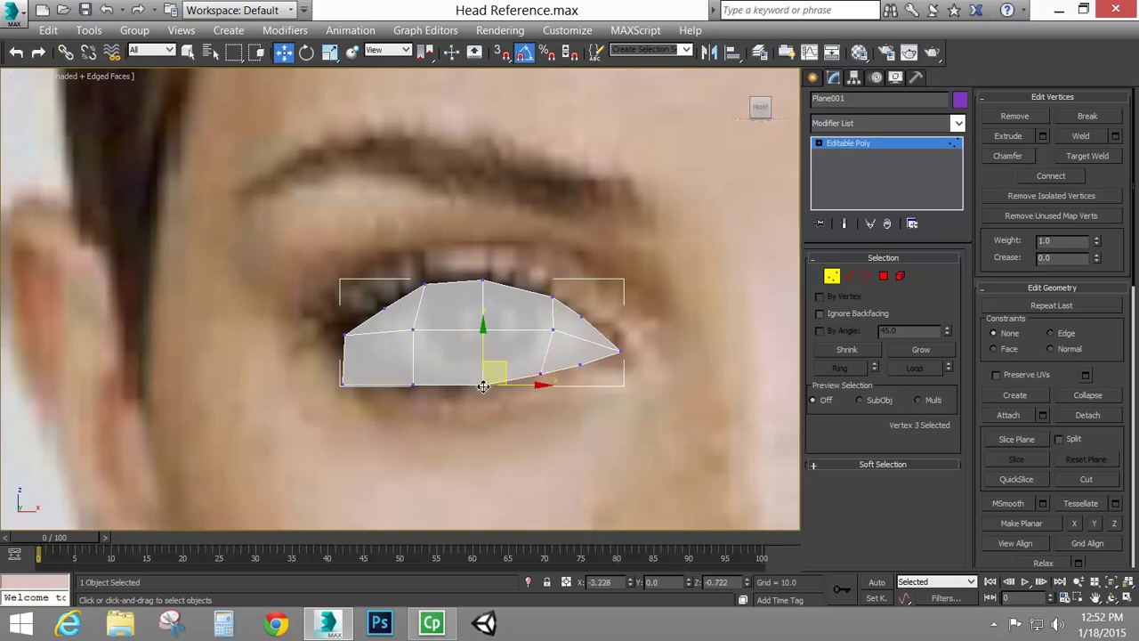
{"action": "left_click_drag", "start_coordinate": [485, 352], "coordinate": [483, 355]}
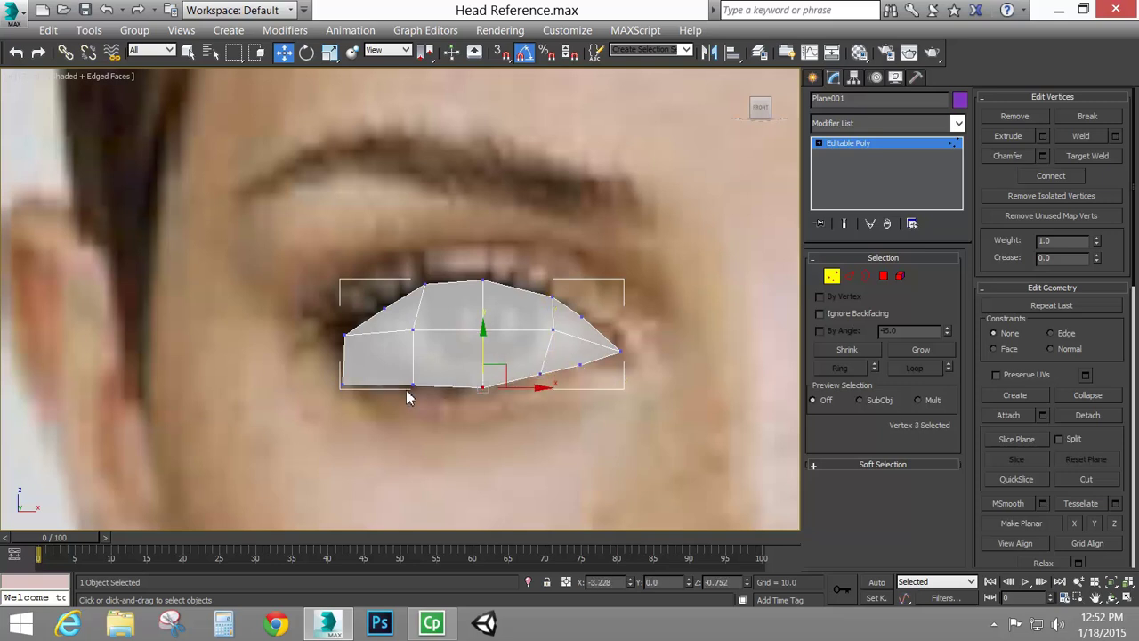
{"action": "left_click", "coordinate": [344, 387]}
{"action": "left_click_drag", "start_coordinate": [358, 361], "coordinate": [391, 347]}
{"action": "scroll", "coordinate": [440, 378], "scroll_direction": "down", "scroll_amount": 10}
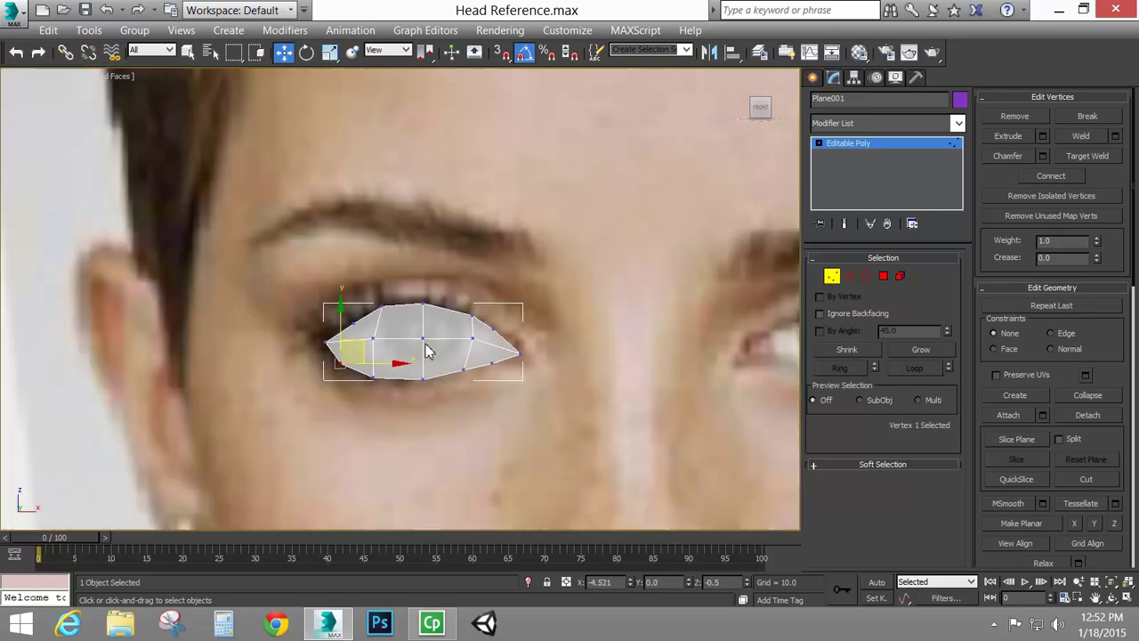
In the Left view, move all 15 plane vertices forward to the eye in the profile photo, at about Y -6.6.
{"action": "scroll", "coordinate": [436, 379], "scroll_direction": "up", "scroll_amount": 10}
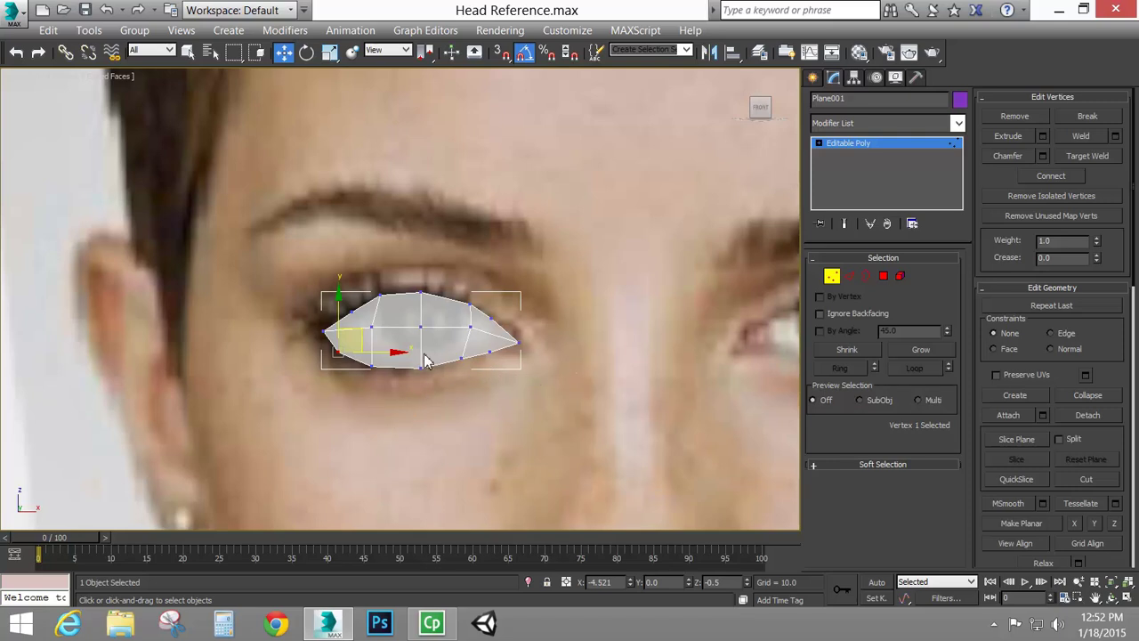
{"action": "mouse_move", "coordinate": [483, 397]}
{"action": "middle_mouse_down"}
{"action": "mouse_move", "coordinate": [518, 394]}
{"action": "mouse_move", "coordinate": [534, 375]}
{"action": "mouse_move", "coordinate": [495, 378]}
{"action": "middle_mouse_up"}
{"action": "key", "text": "l"}
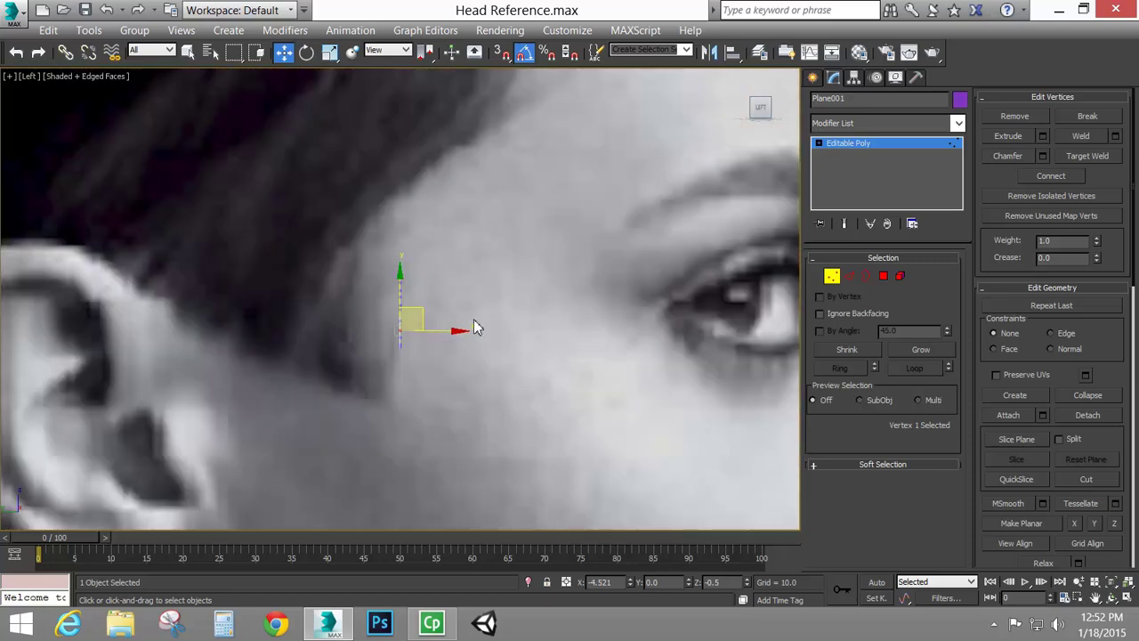
{"action": "left_click_drag", "start_coordinate": [387, 360], "coordinate": [812, 307]}
{"action": "middle_click_drag", "start_coordinate": [712, 338], "coordinate": [374, 312]}
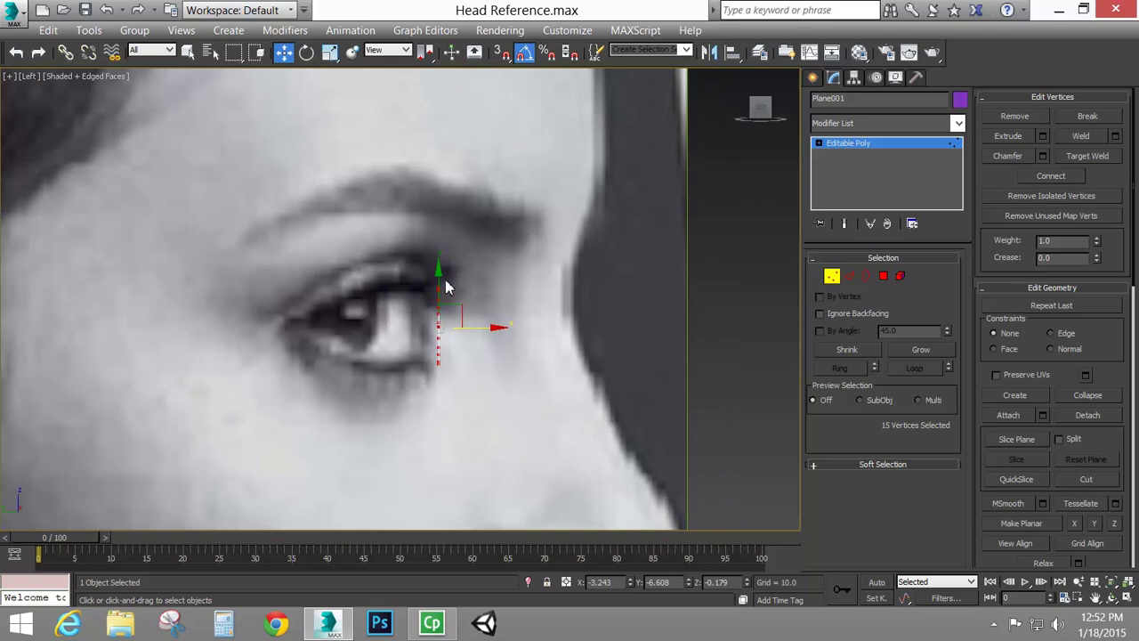
{"action": "scroll", "coordinate": [462, 335], "scroll_direction": "up", "scroll_amount": 5}
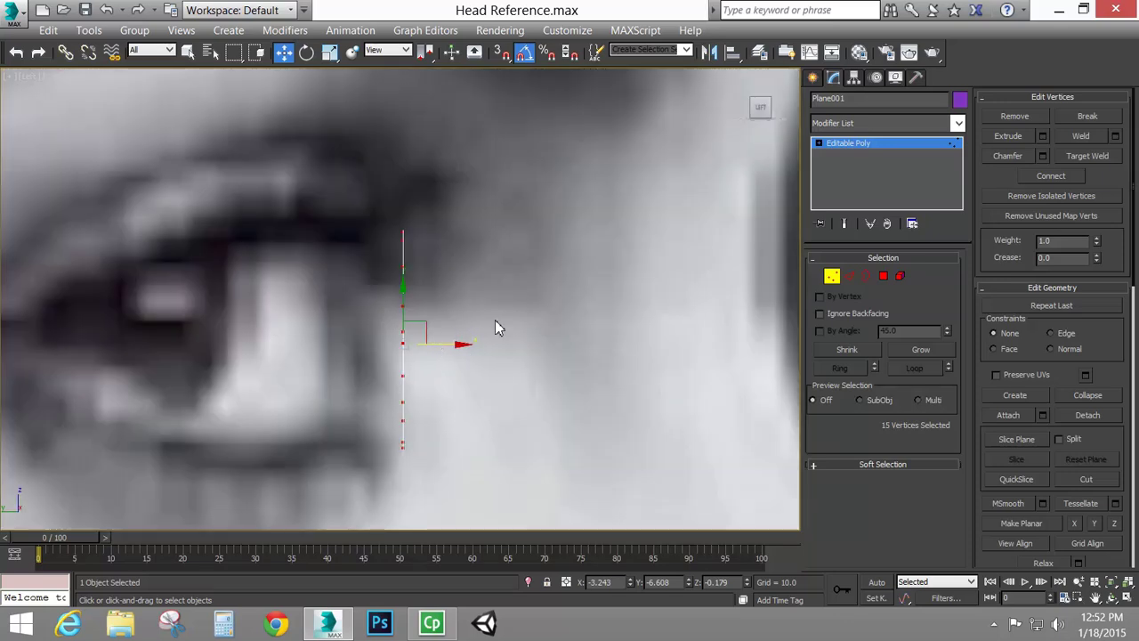
{"action": "left_click", "coordinate": [412, 349]}
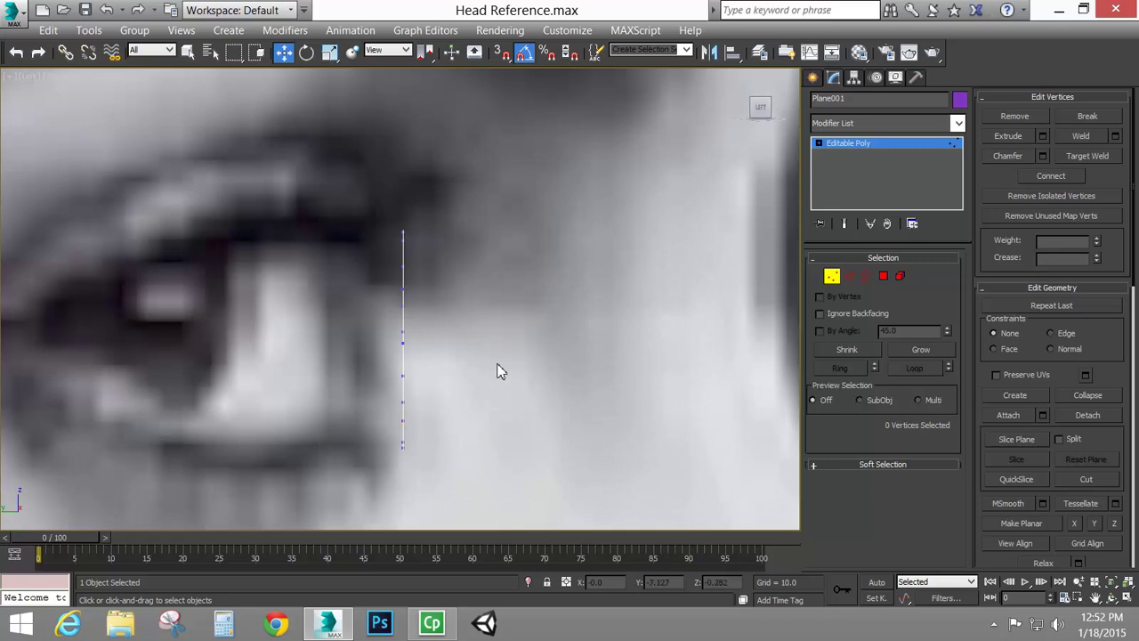
In the Left view, move the plane's inner eye-corner vertex back to about Y -6.29.
{"action": "middle_click_drag", "start_coordinate": [498, 371], "coordinate": [623, 330]}
{"action": "middle_click_drag", "start_coordinate": [370, 398], "coordinate": [461, 358]}
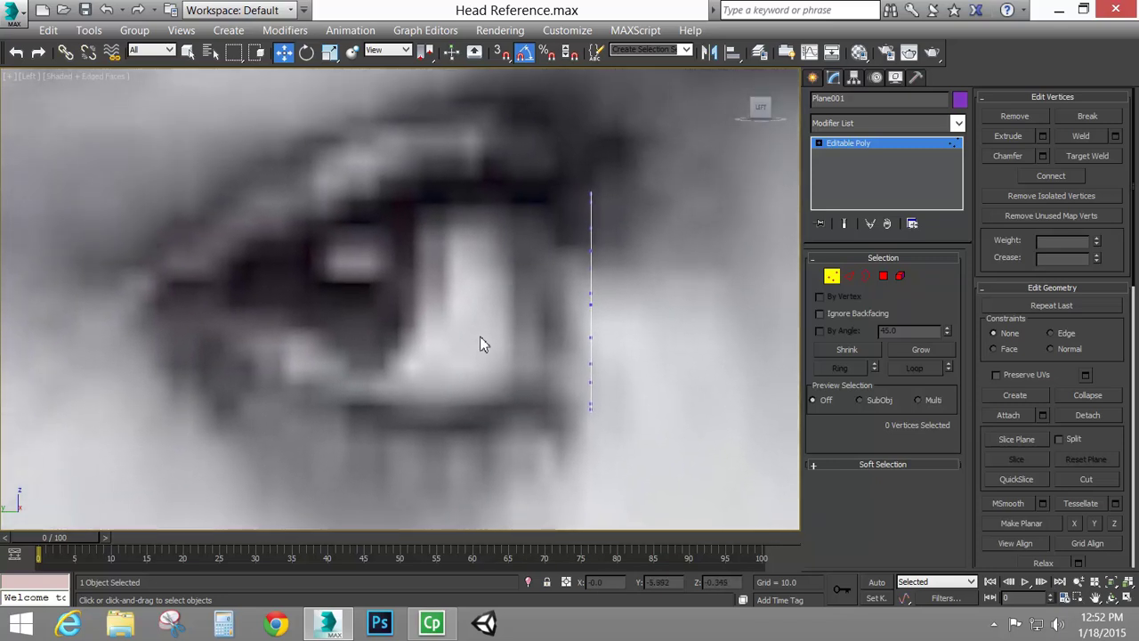
{"action": "key", "text": "f"}
{"action": "key", "text": "l"}
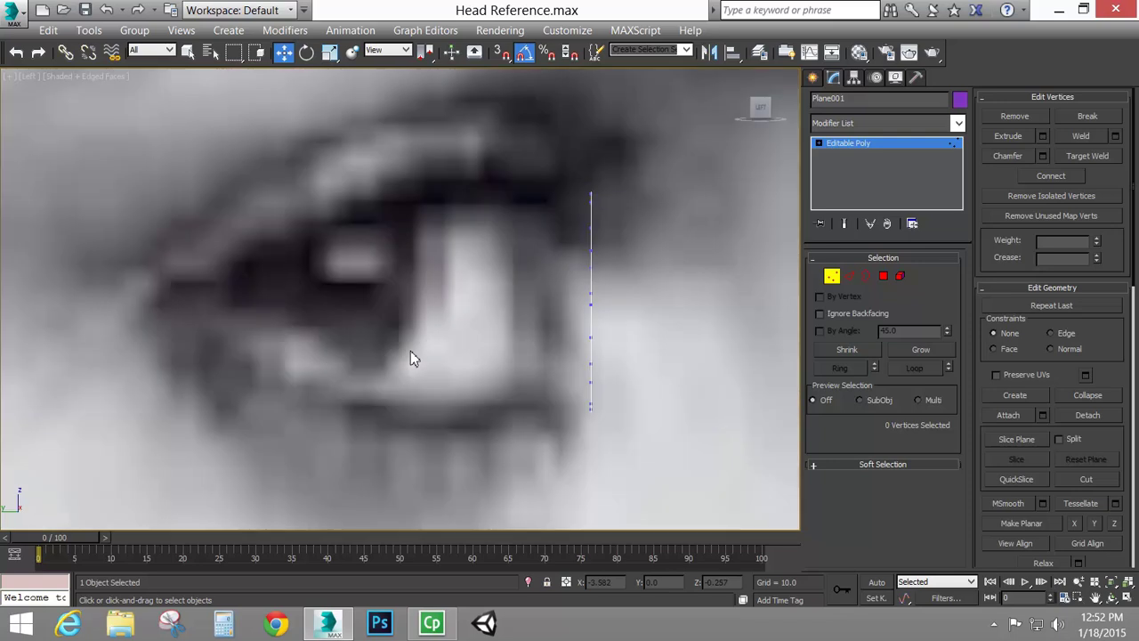
{"action": "key", "text": "f"}
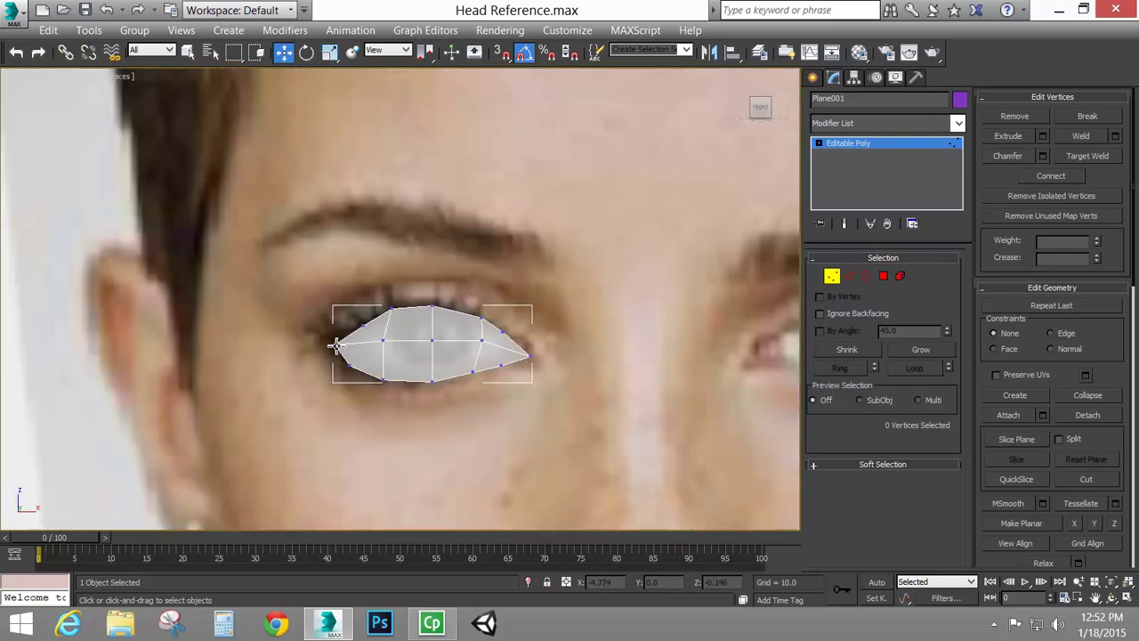
{"action": "left_click", "coordinate": [530, 357]}
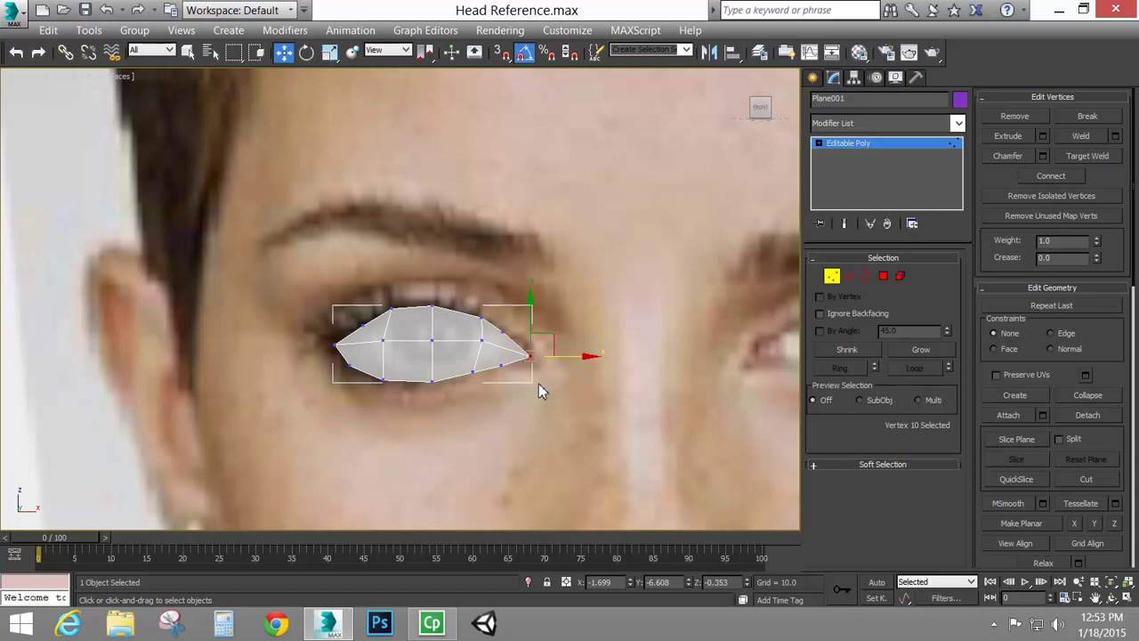
{"action": "key", "text": "l"}
{"action": "left_click_drag", "start_coordinate": [632, 338], "coordinate": [592, 342]}
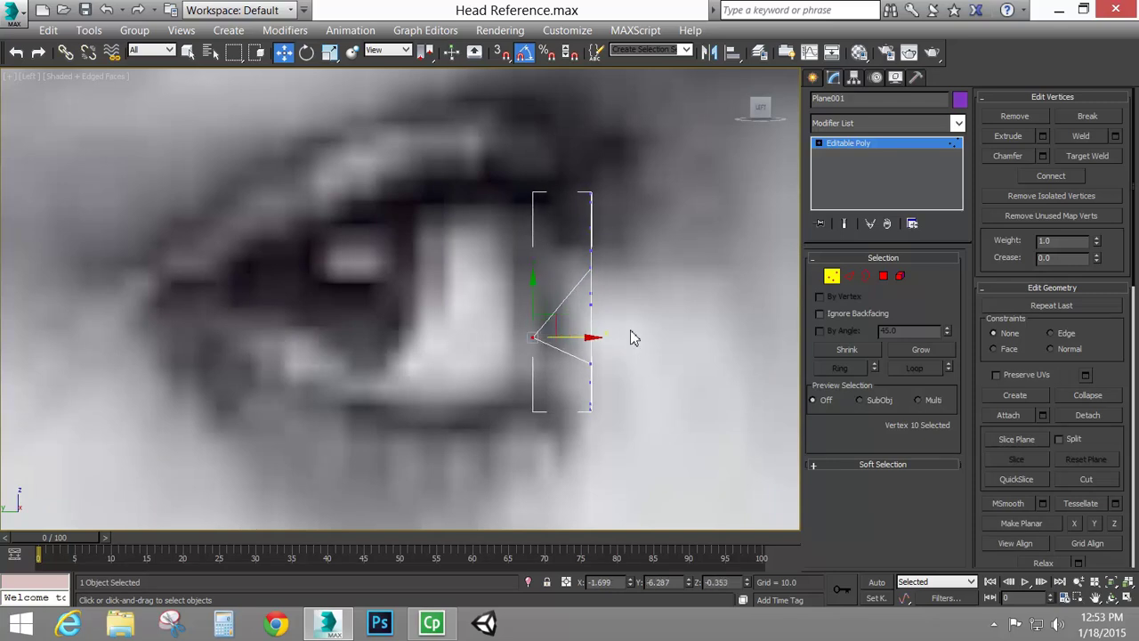
Move the two vertices beside the inner corner back in the Left view, and shift them with the corner vertex to about Y -6.32.
{"action": "key", "text": "f"}
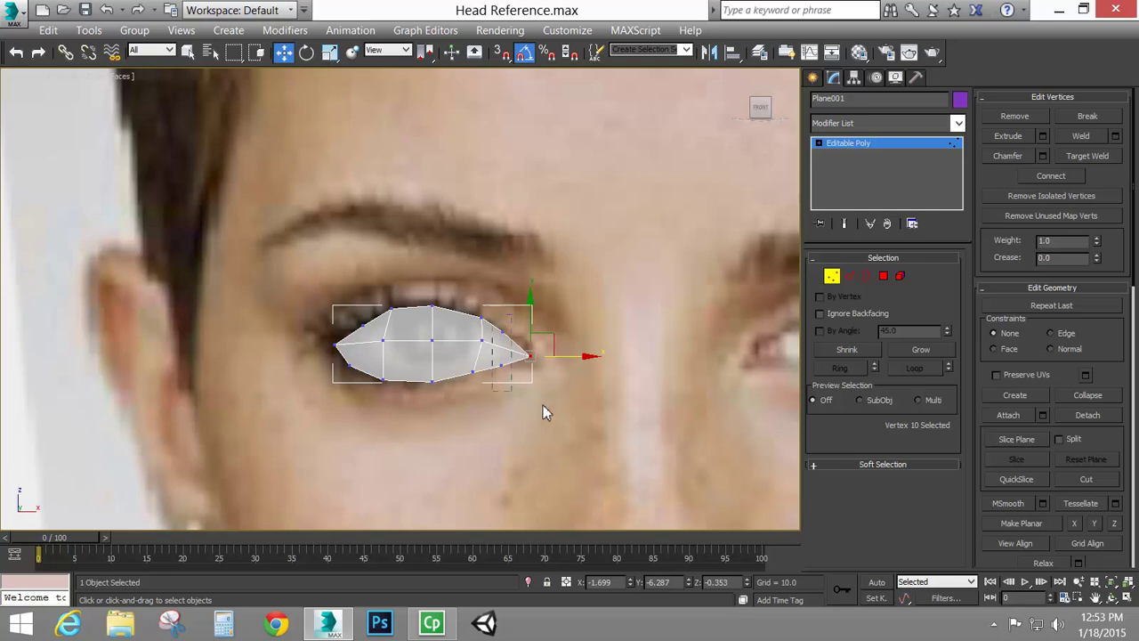
{"action": "left_click_drag", "start_coordinate": [544, 406], "coordinate": [549, 411], "text": "ctrl"}
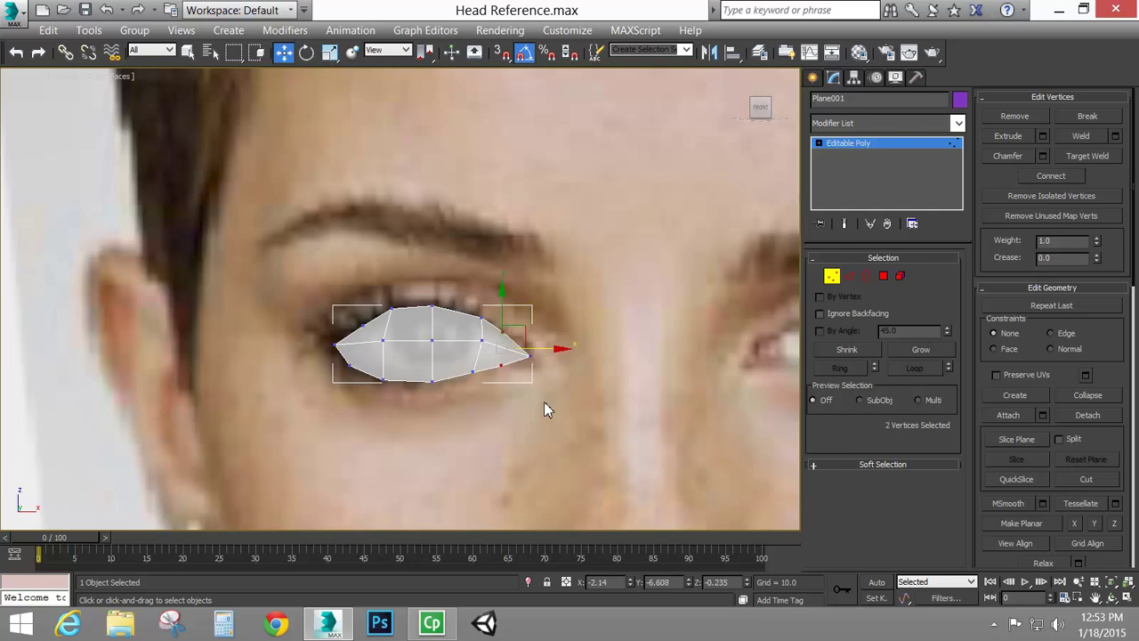
{"action": "key", "text": "l"}
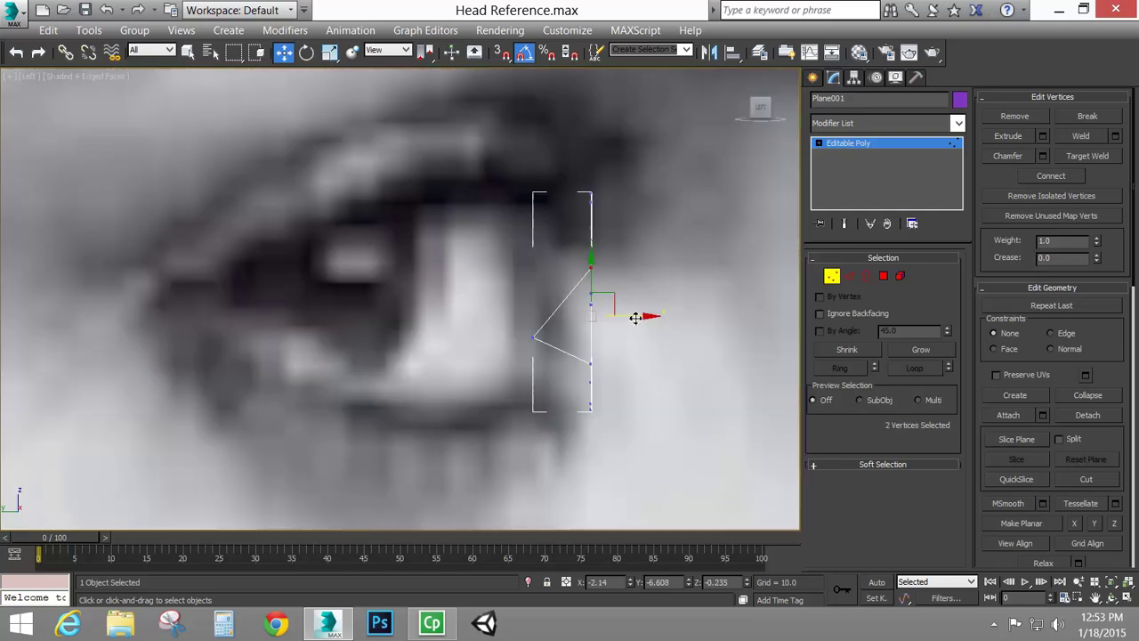
{"action": "left_click_drag", "start_coordinate": [636, 318], "coordinate": [579, 325]}
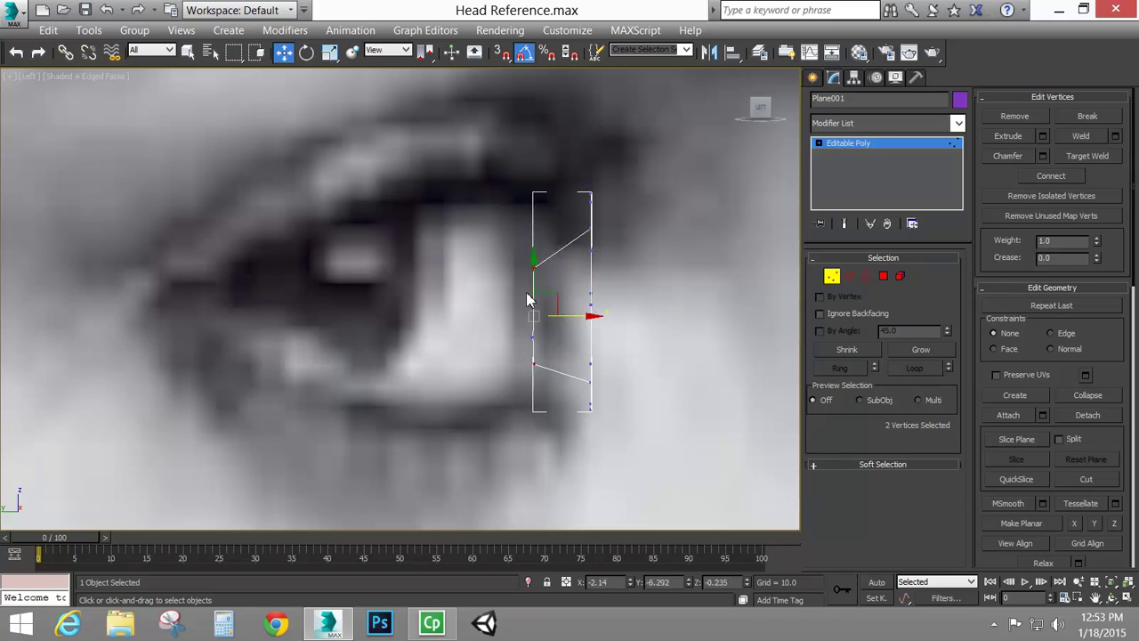
{"action": "left_click_drag", "start_coordinate": [557, 388], "coordinate": [590, 326], "text": "ctrl"}
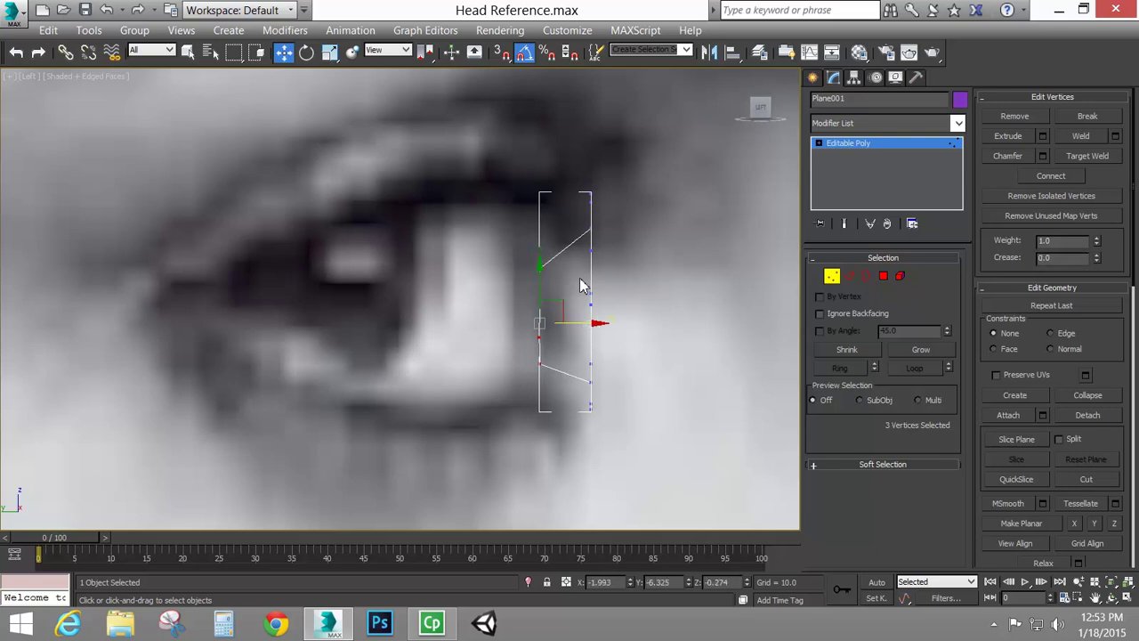
Move the inner column's three vertices back to about Y -6.34, and its middle and lower vertices to about Y -6.30.
{"action": "key", "text": "f"}
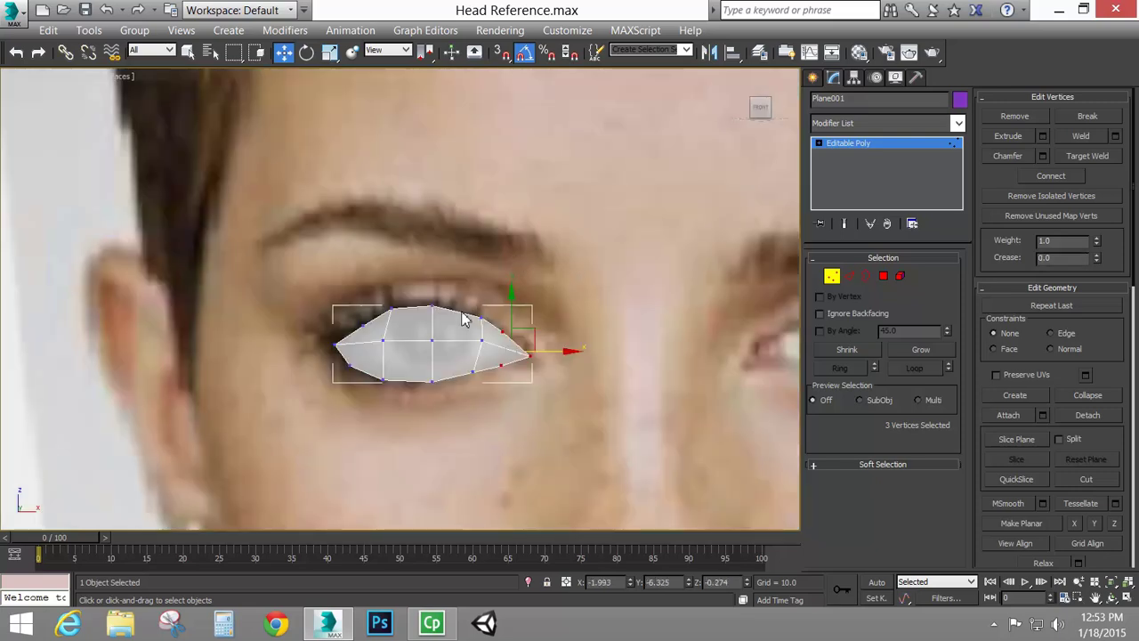
{"action": "left_click_drag", "start_coordinate": [460, 304], "coordinate": [492, 399]}
{"action": "key", "text": "l"}
{"action": "left_click_drag", "start_coordinate": [630, 304], "coordinate": [582, 302]}
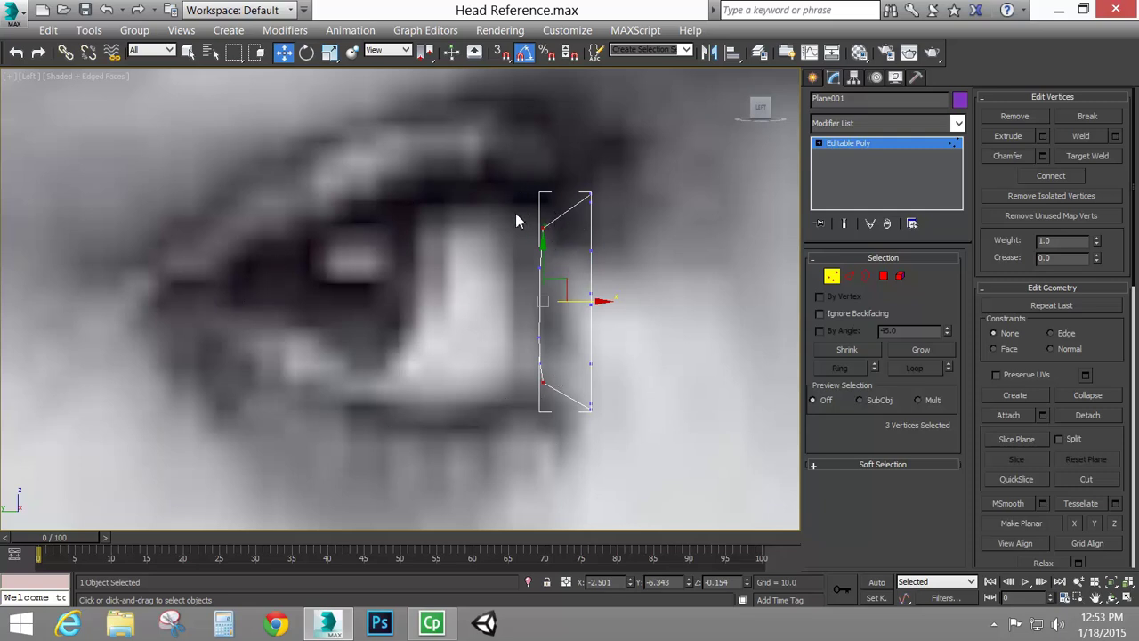
{"action": "left_click", "coordinate": [542, 230], "text": "alt"}
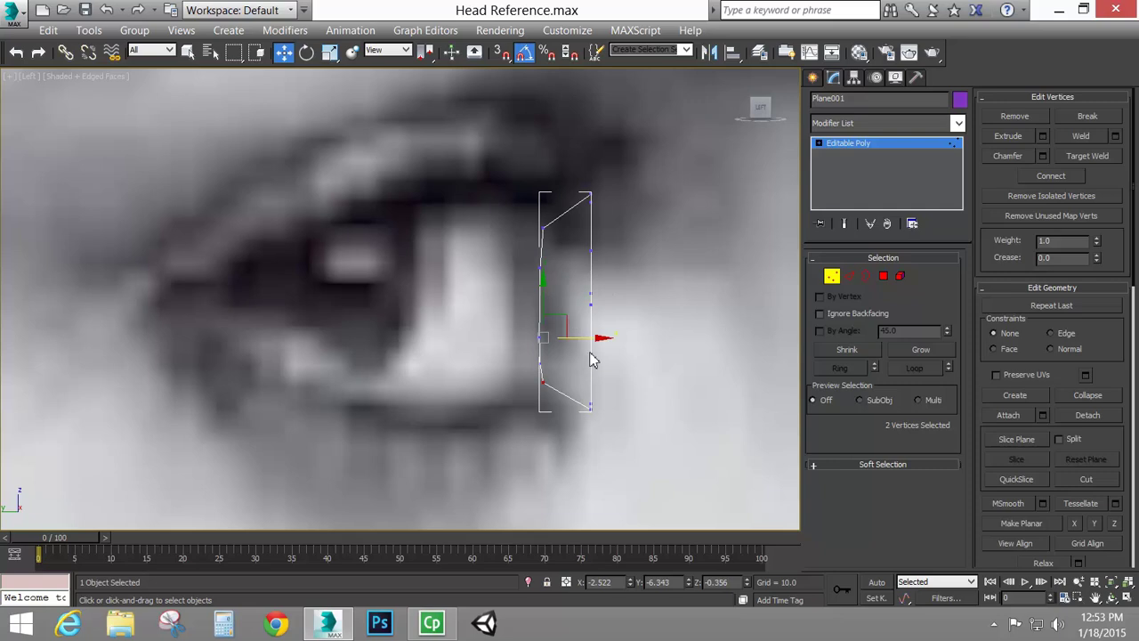
{"action": "left_click_drag", "start_coordinate": [588, 338], "coordinate": [581, 339]}
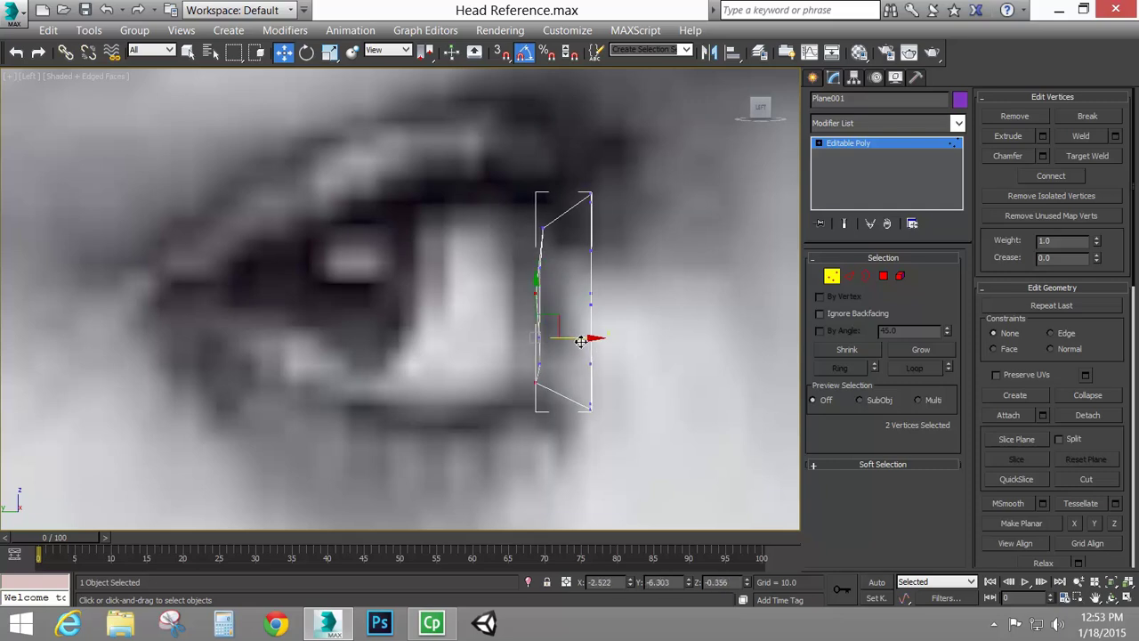
{"action": "left_click", "coordinate": [535, 293]}
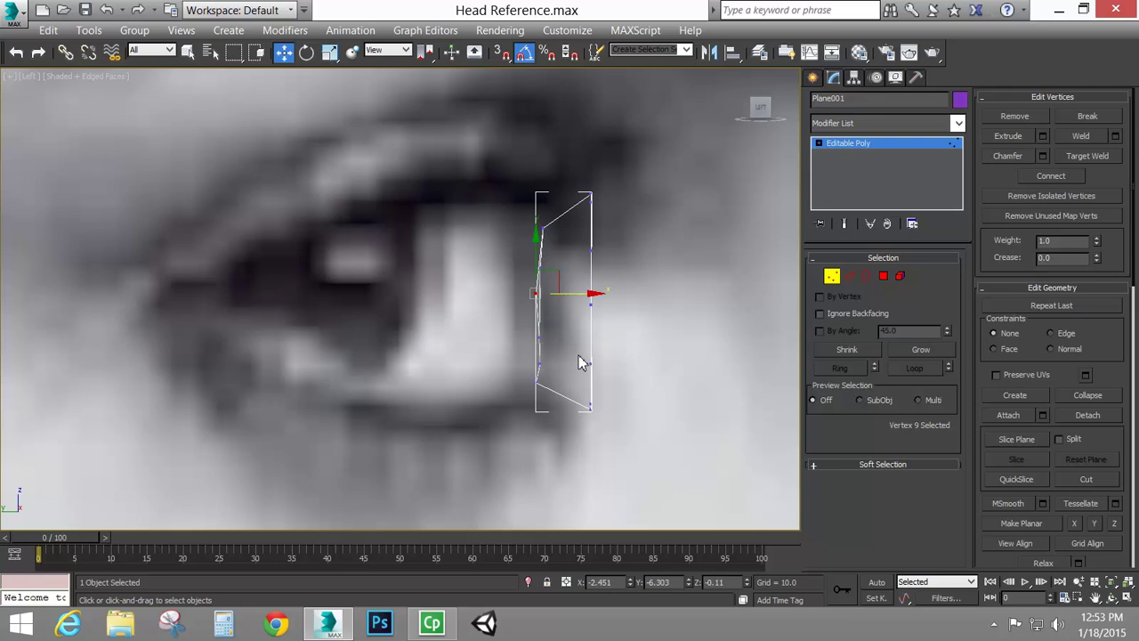
Move the center column's upper-lid vertex back to about Y -6.22 and its lower-lid vertex to about Y -5.99.
{"action": "key", "text": "f"}
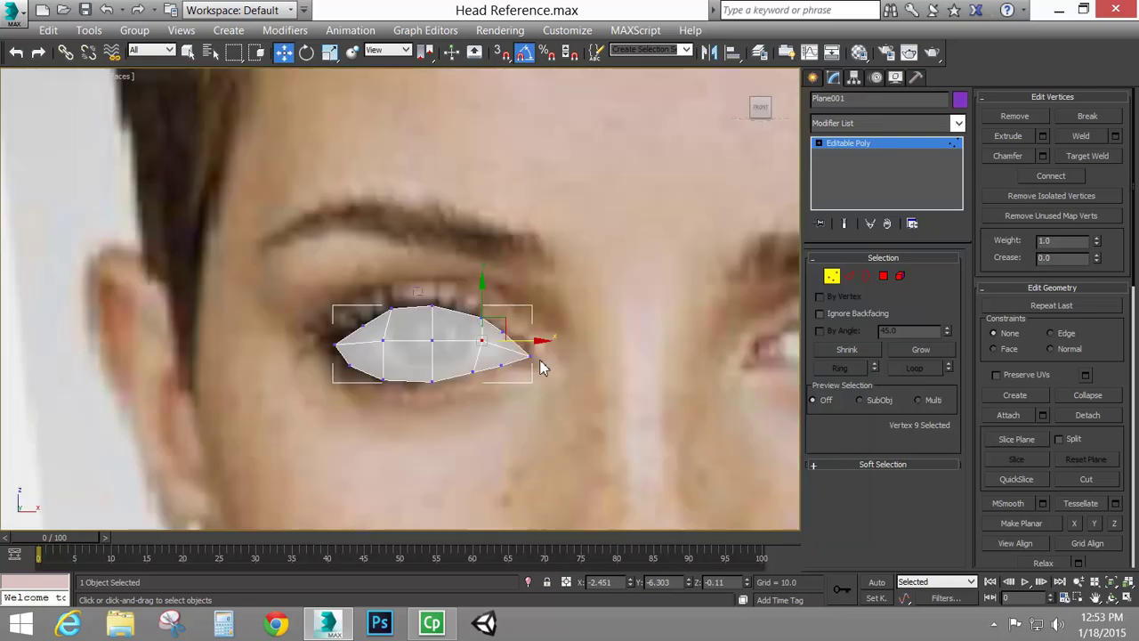
{"action": "left_click", "coordinate": [432, 308]}
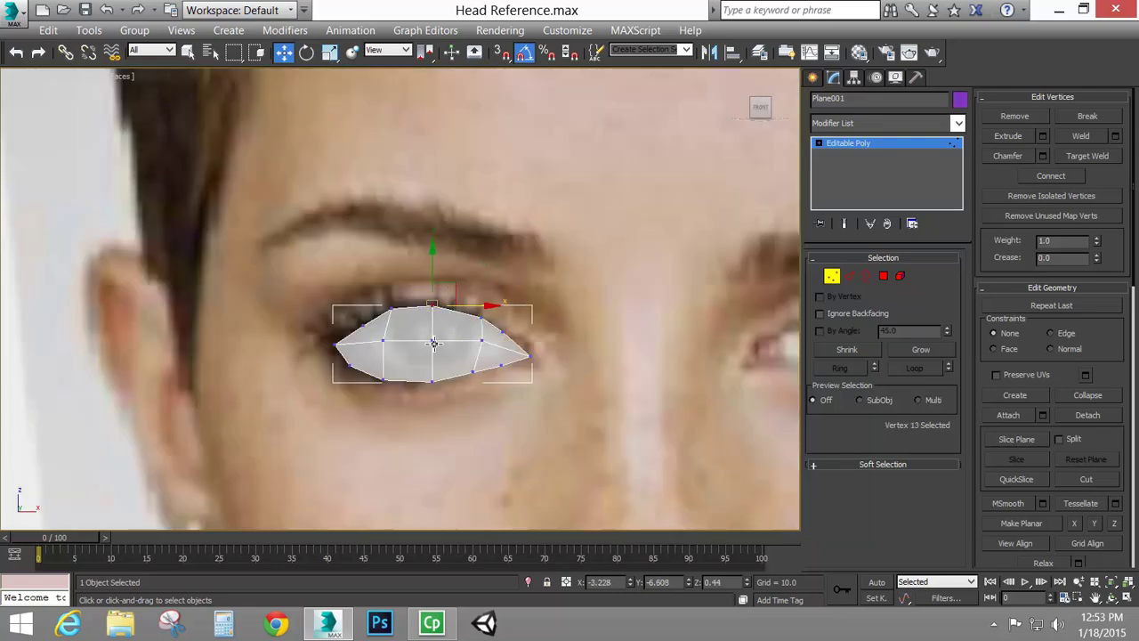
{"action": "key", "text": "l"}
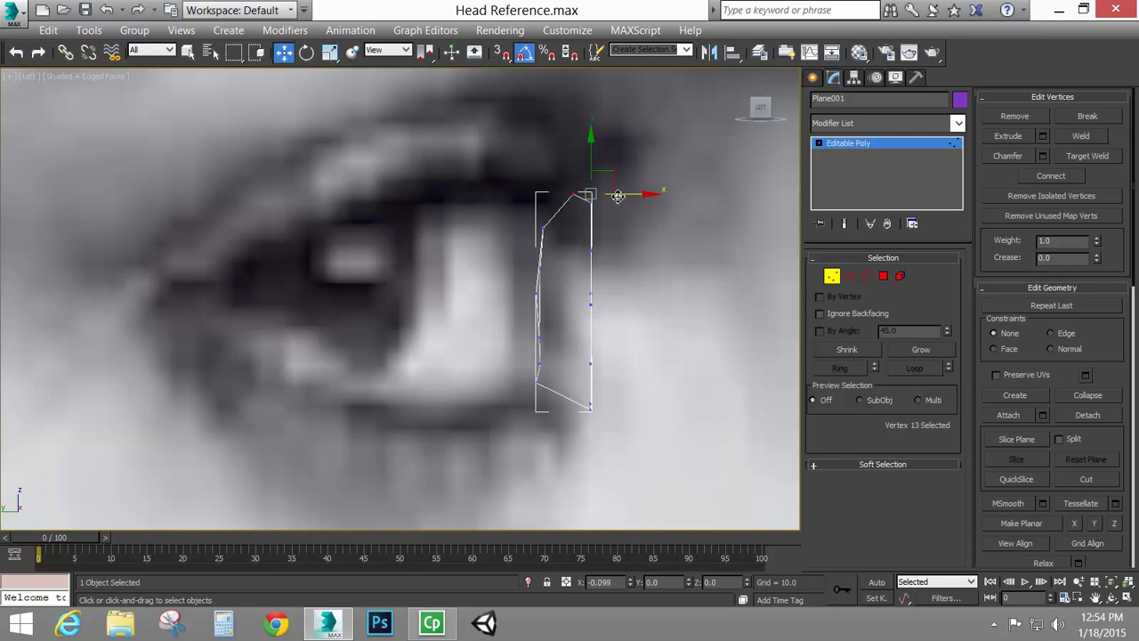
{"action": "left_click_drag", "start_coordinate": [574, 193], "coordinate": [521, 193]}
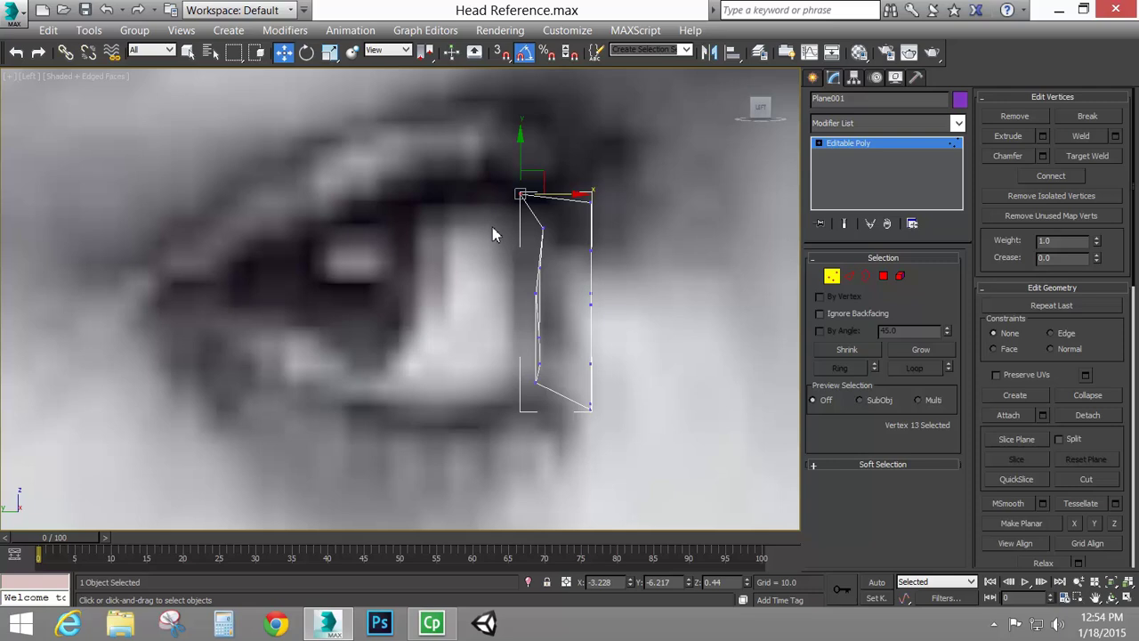
{"action": "key", "text": "f"}
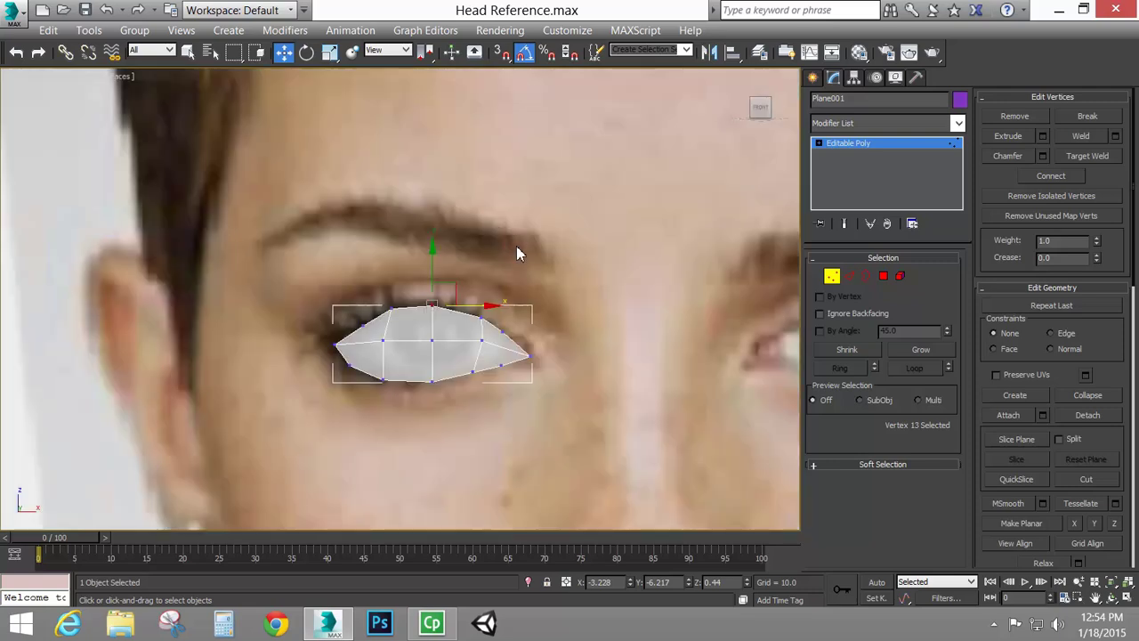
{"action": "left_click_drag", "start_coordinate": [408, 366], "coordinate": [463, 419]}
{"action": "key", "text": "l"}
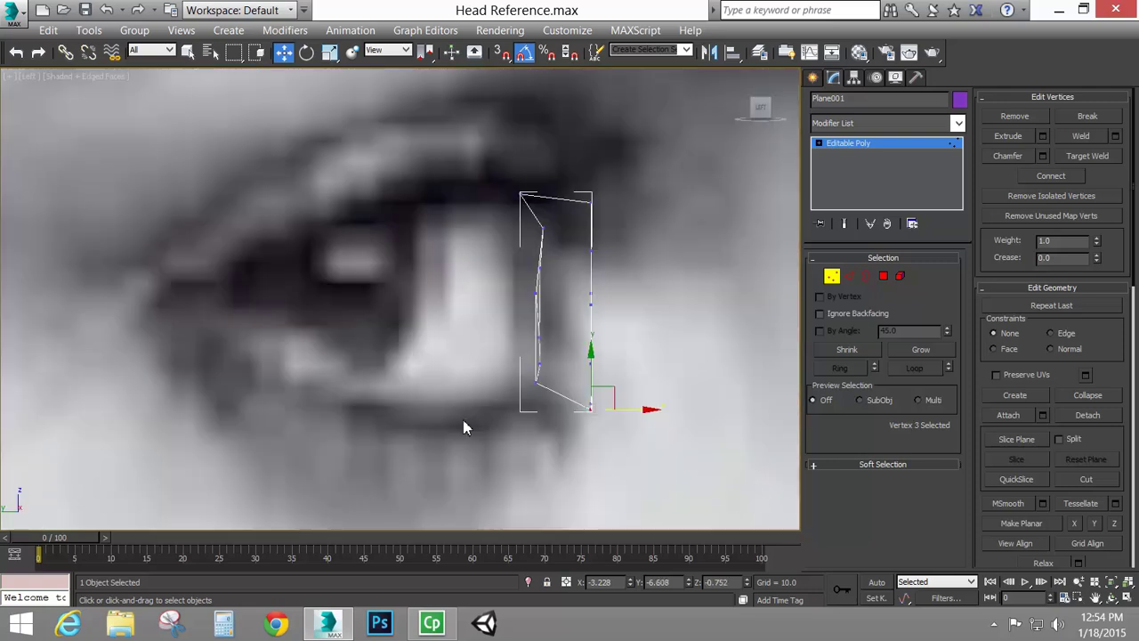
{"action": "left_click_drag", "start_coordinate": [630, 424], "coordinate": [526, 438]}
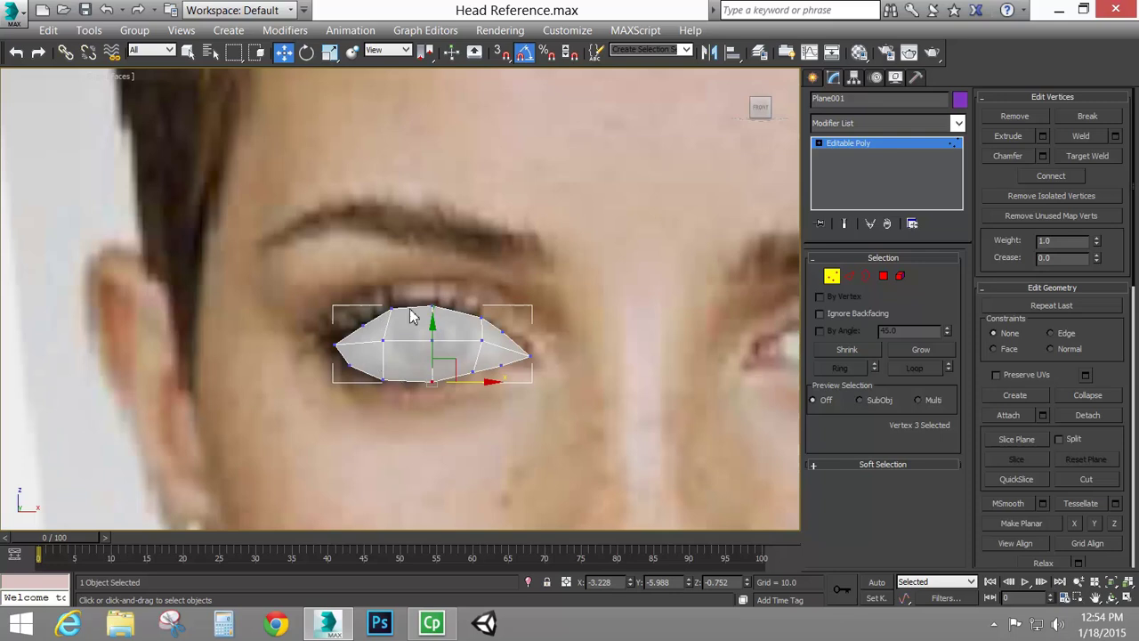
Move the outer column's upper-lid vertex back to about Y -5.67 and its lower-lid vertex to about Y -5.40.
{"action": "left_click", "coordinate": [389, 310]}
{"action": "key", "text": "l"}
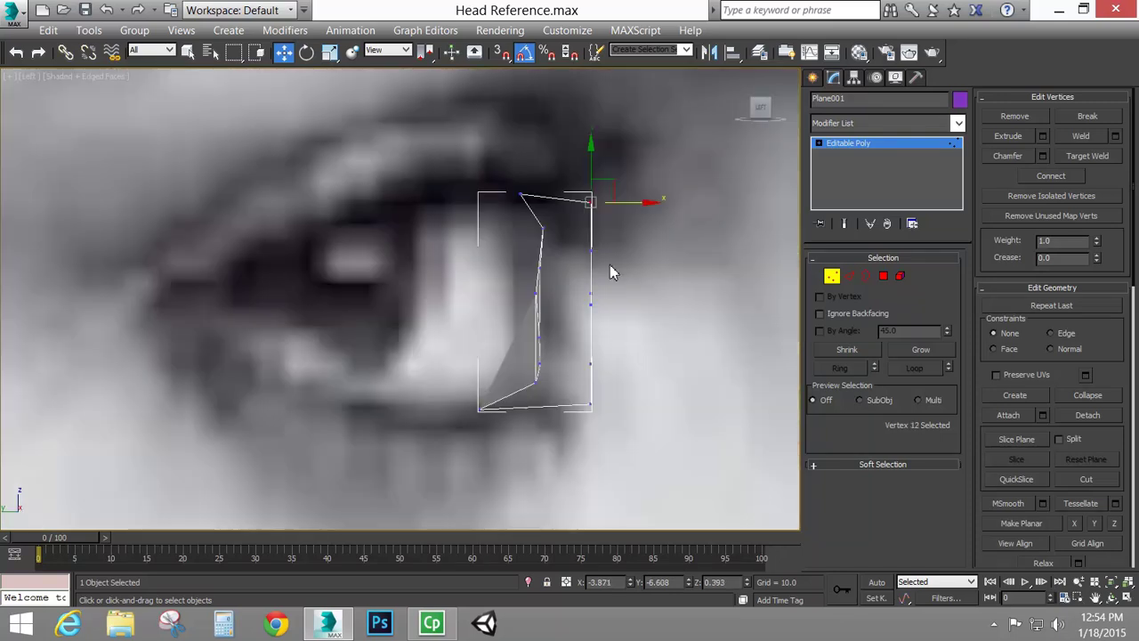
{"action": "left_click_drag", "start_coordinate": [634, 204], "coordinate": [463, 222]}
{"action": "key", "text": "f"}
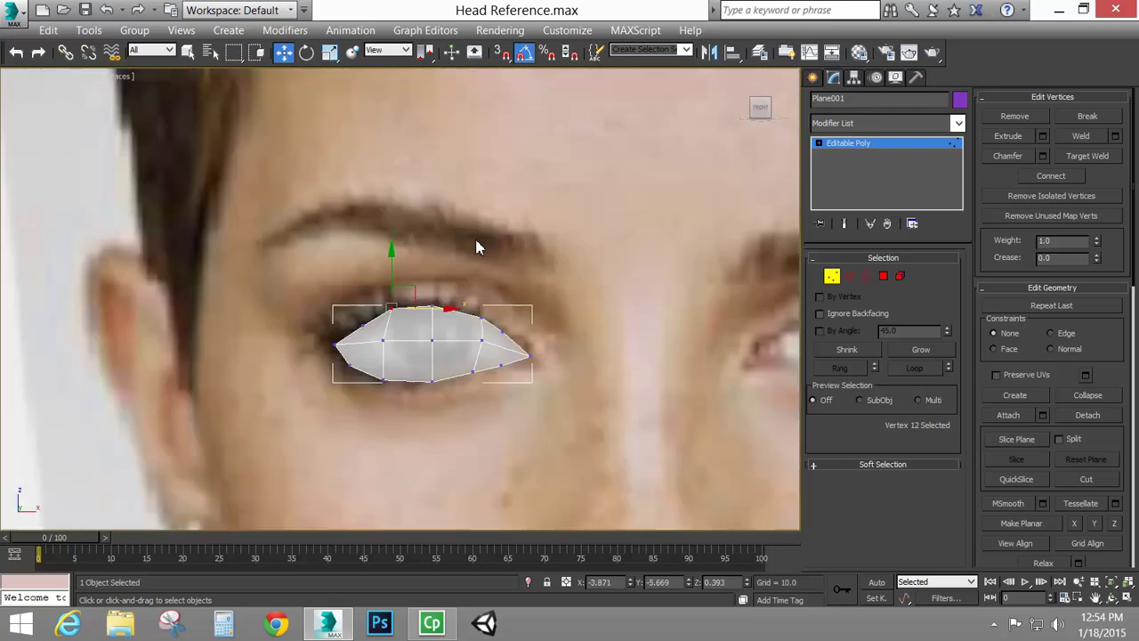
{"action": "left_click_drag", "start_coordinate": [376, 383], "coordinate": [373, 377]}
{"action": "key", "text": "l"}
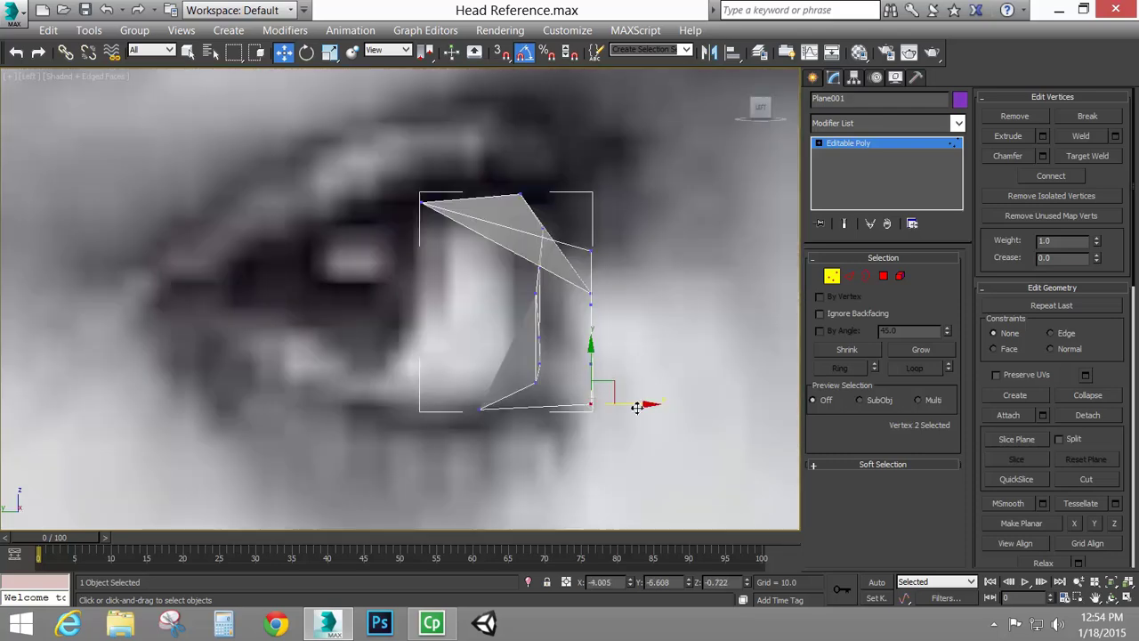
{"action": "left_click_drag", "start_coordinate": [634, 407], "coordinate": [417, 425]}
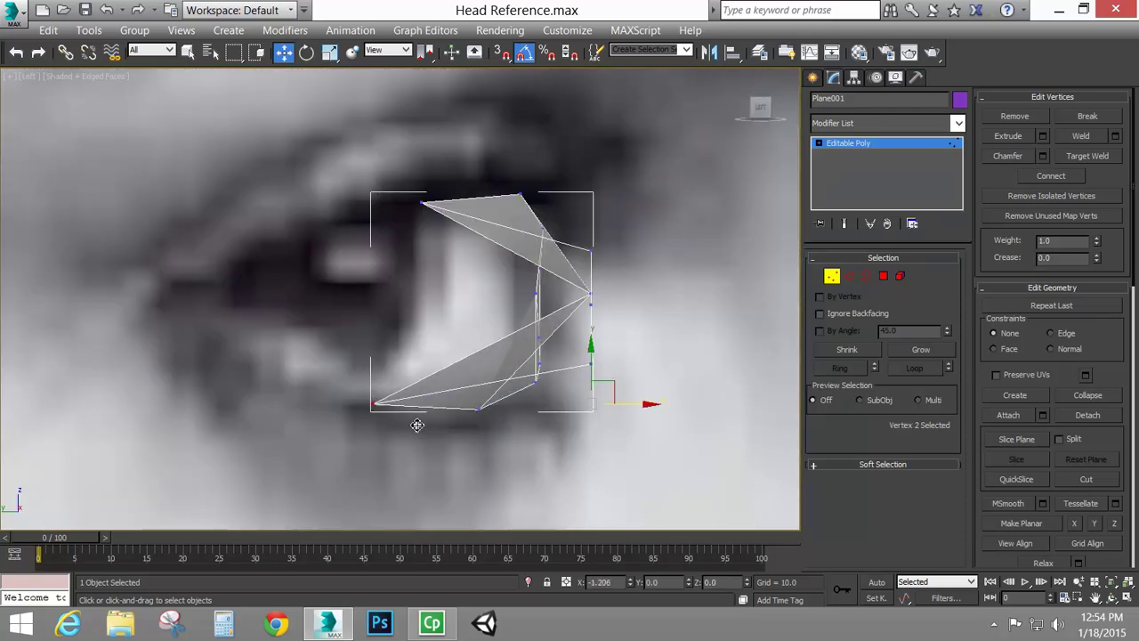
Move the upper vertex beside the outer eye corner back to about Y -4.98 and the lower one to about Y -4.86.
{"action": "key", "text": "f"}
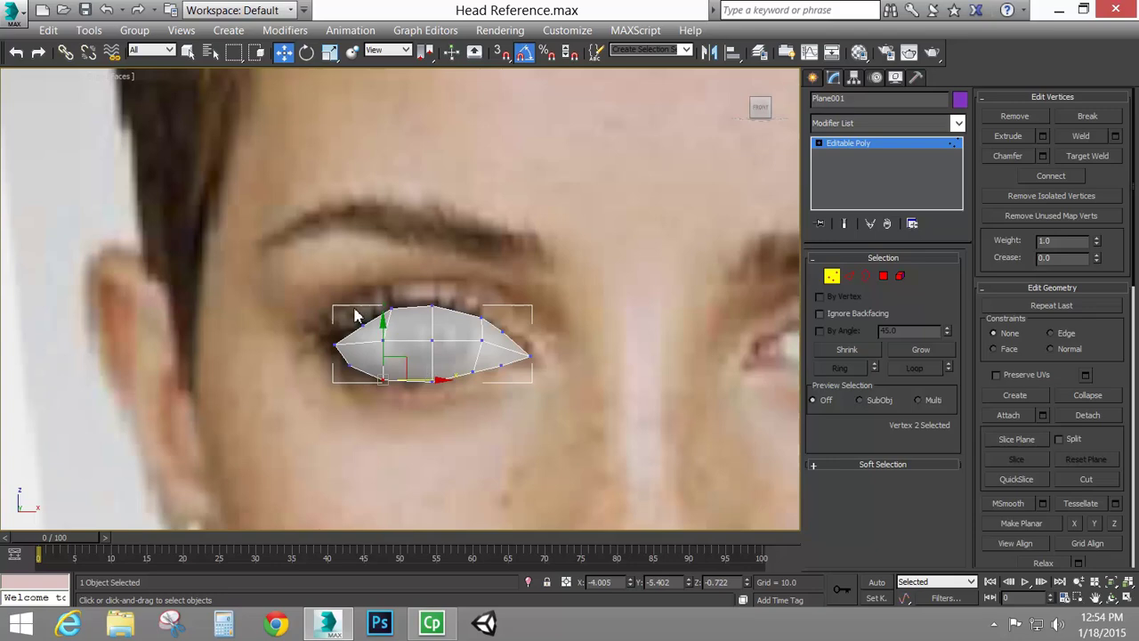
{"action": "left_click", "coordinate": [384, 340]}
{"action": "key", "text": "l"}
{"action": "left_click_drag", "start_coordinate": [639, 254], "coordinate": [616, 254]}
{"action": "key", "text": "f"}
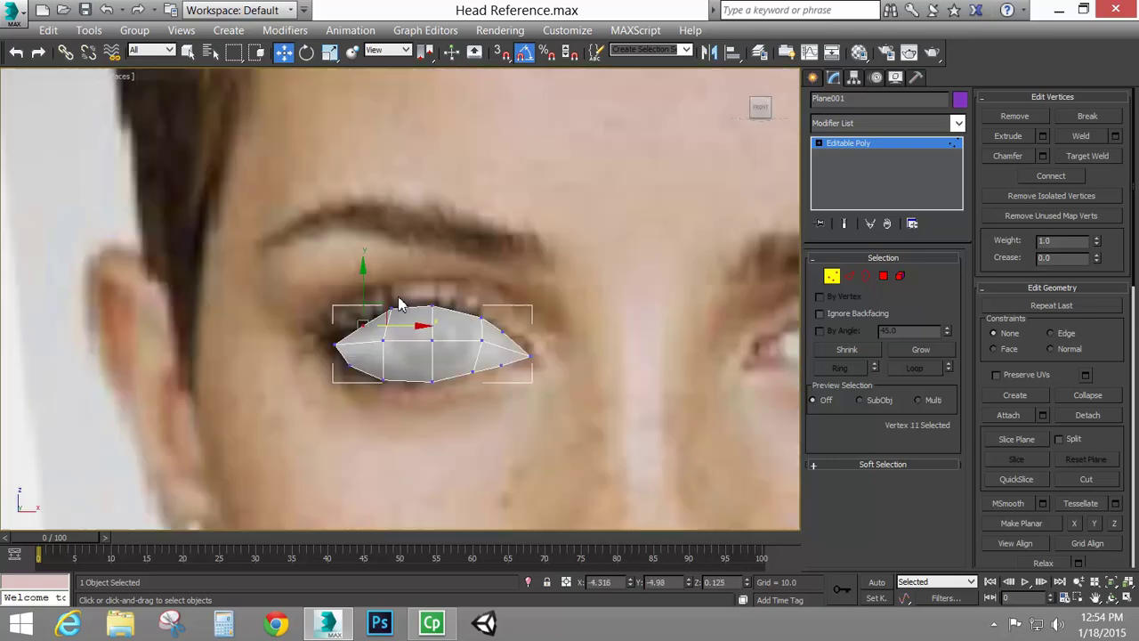
{"action": "left_click", "coordinate": [350, 366]}
{"action": "key", "text": "l"}
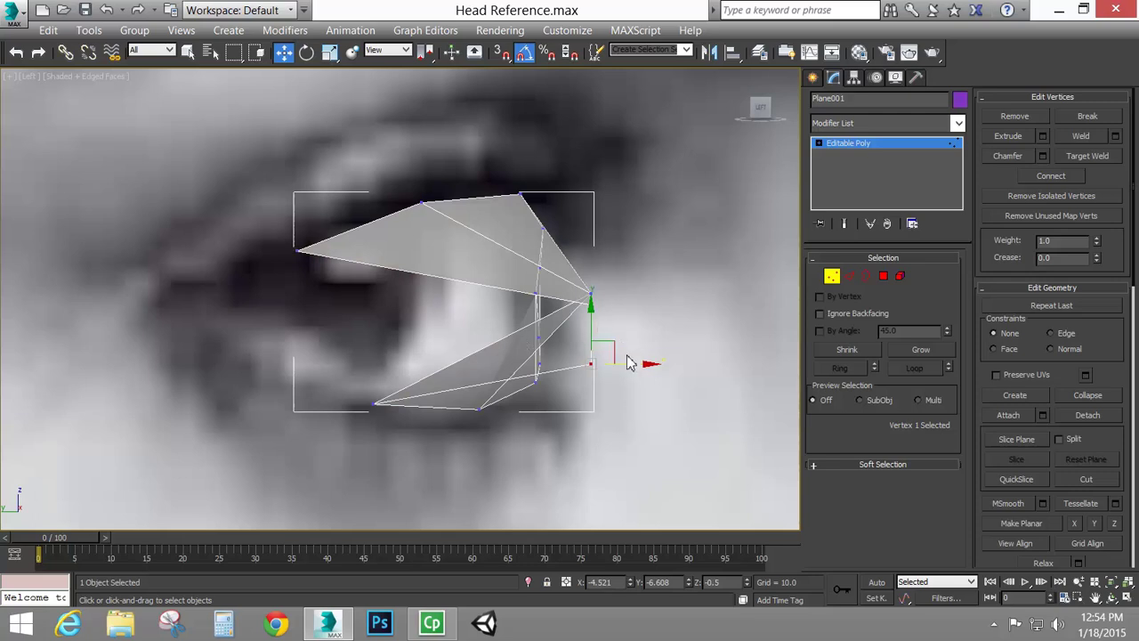
{"action": "left_click_drag", "start_coordinate": [627, 366], "coordinate": [320, 366]}
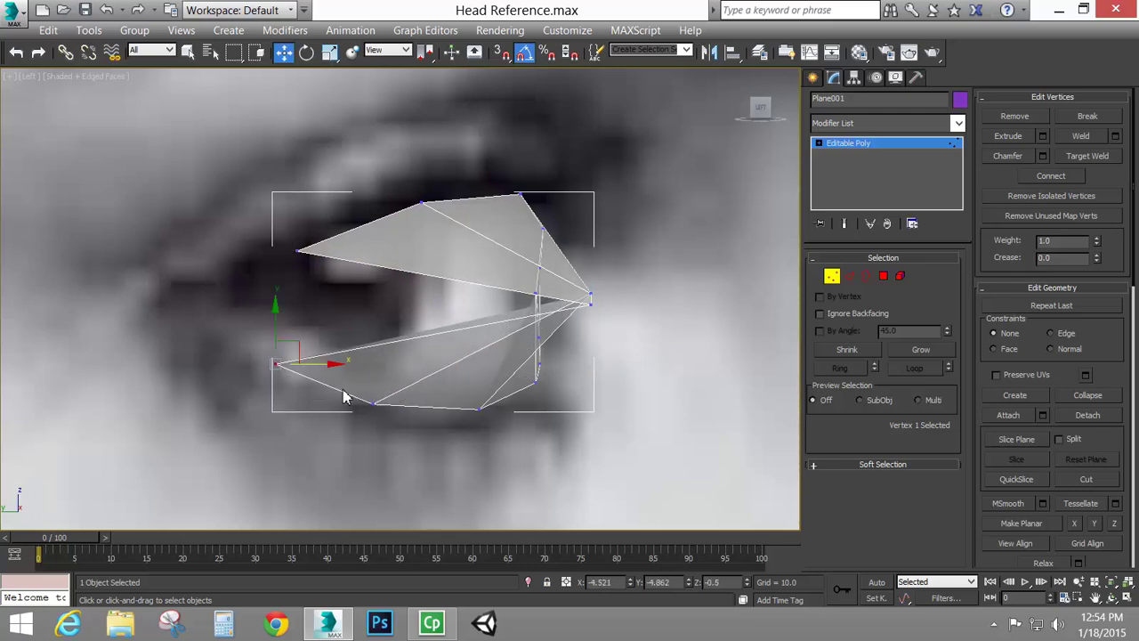
Move the outer eye-corner vertex back to about Y -4.30, at the eye corner in the profile photo.
{"action": "key", "text": "f"}
{"action": "left_click", "coordinate": [379, 379]}
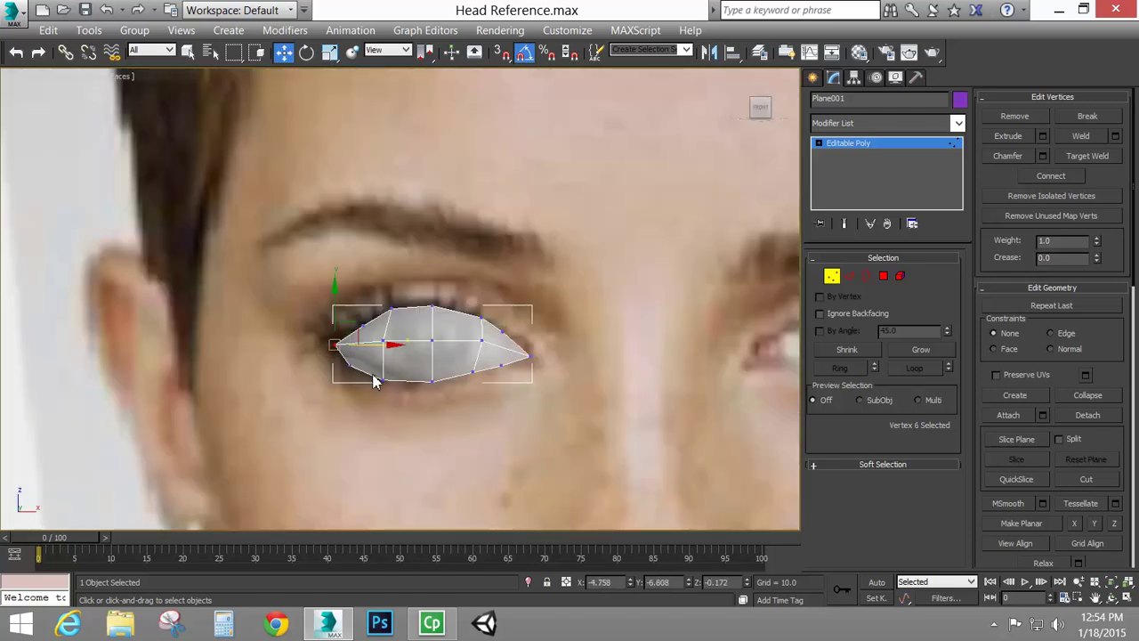
{"action": "key", "text": "l"}
{"action": "left_click_drag", "start_coordinate": [634, 306], "coordinate": [218, 344]}
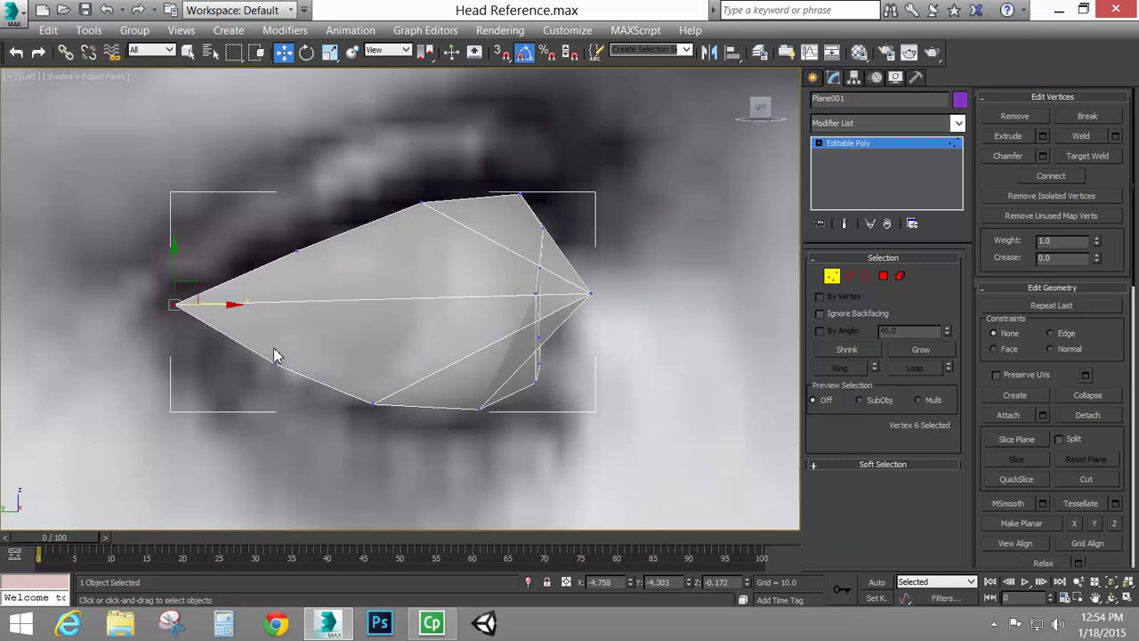
Move the middle row's outer-column vertex back in depth to follow the curve of the eye plane.
{"action": "middle_click_drag", "start_coordinate": [461, 336], "coordinate": [491, 360]}
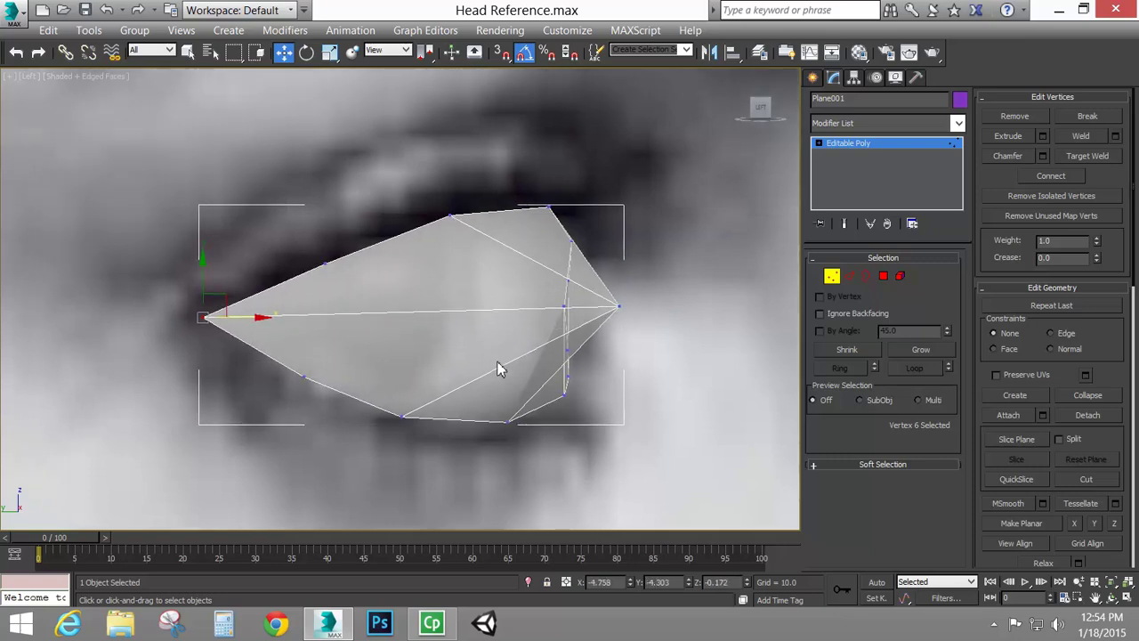
{"action": "key", "text": "p"}
{"action": "scroll", "coordinate": [594, 394], "scroll_direction": "down", "scroll_amount": 5}
{"action": "middle_click_drag", "start_coordinate": [610, 394], "coordinate": [501, 348], "text": "alt"}
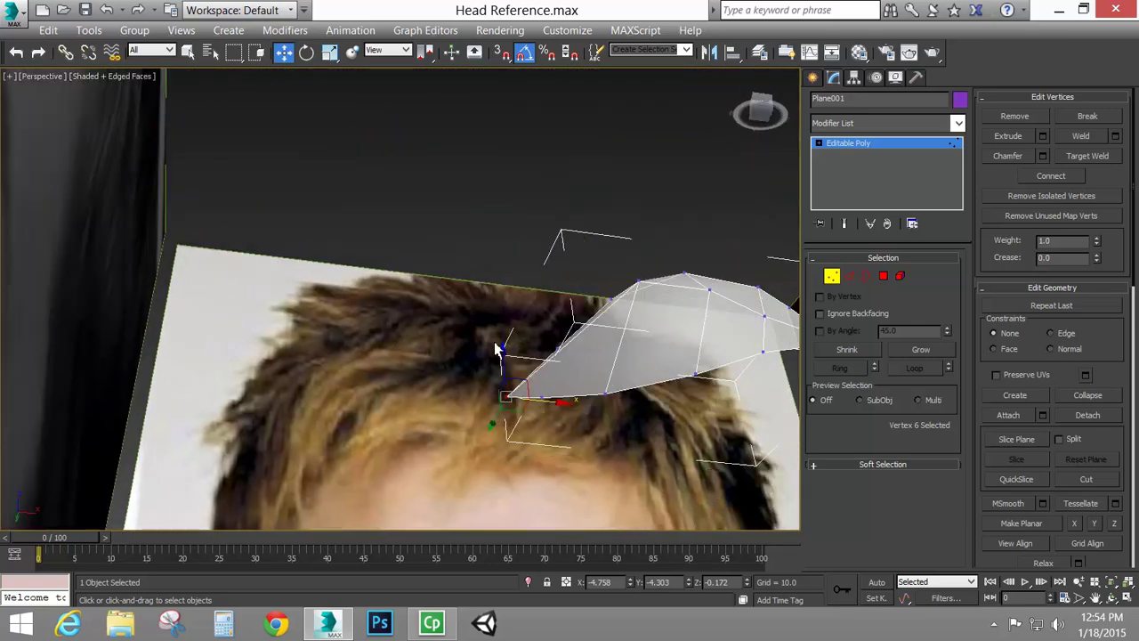
{"action": "left_click", "coordinate": [639, 283]}
{"action": "left_click_drag", "start_coordinate": [617, 308], "coordinate": [615, 347]}
{"action": "mouse_move", "coordinate": [616, 347]}
{"action": "middle_mouse_down", "text": "alt"}
{"action": "mouse_move", "coordinate": [623, 356]}
{"action": "mouse_move", "coordinate": [623, 339]}
{"action": "middle_mouse_up", "text": "alt"}
{"action": "left_click_drag", "start_coordinate": [602, 385], "coordinate": [602, 370]}
Move the middle row's center vertex back about 0.29 and its inner-column vertex back to about Y -6.40.
{"action": "left_click", "coordinate": [686, 258]}
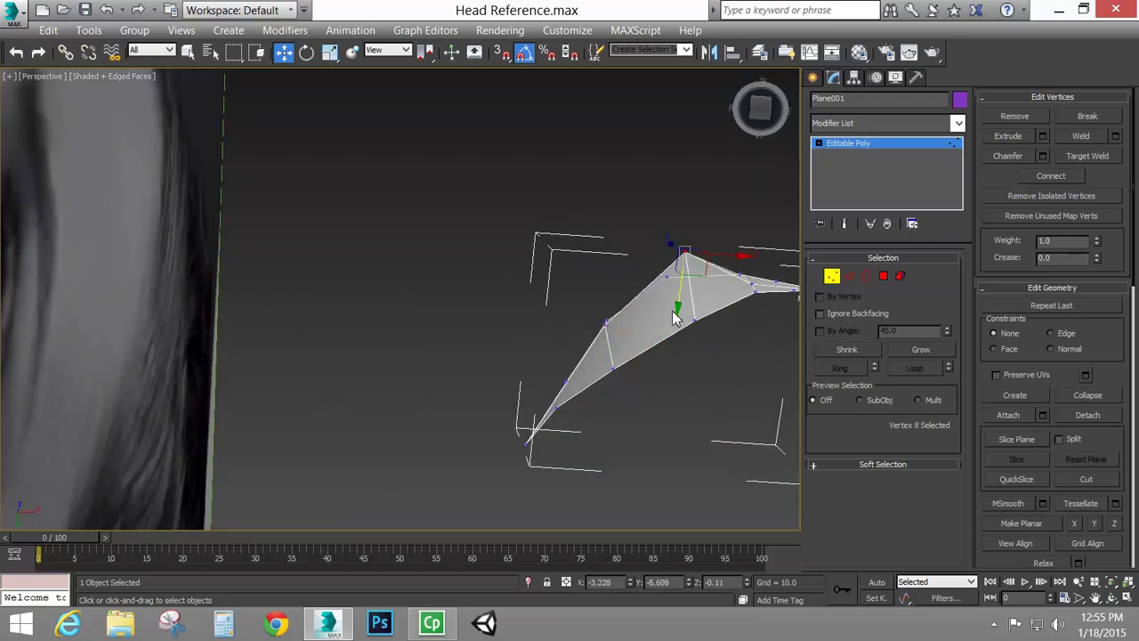
{"action": "left_click_drag", "start_coordinate": [678, 301], "coordinate": [678, 326]}
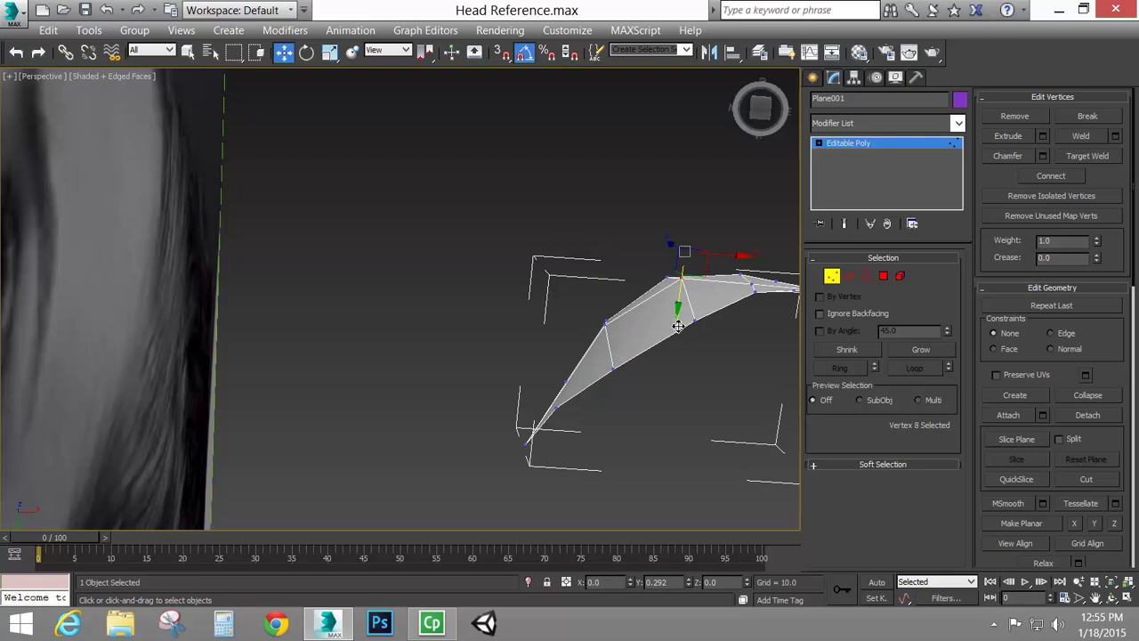
{"action": "middle_click_drag", "start_coordinate": [685, 322], "coordinate": [567, 367]}
{"action": "left_click", "coordinate": [610, 335]}
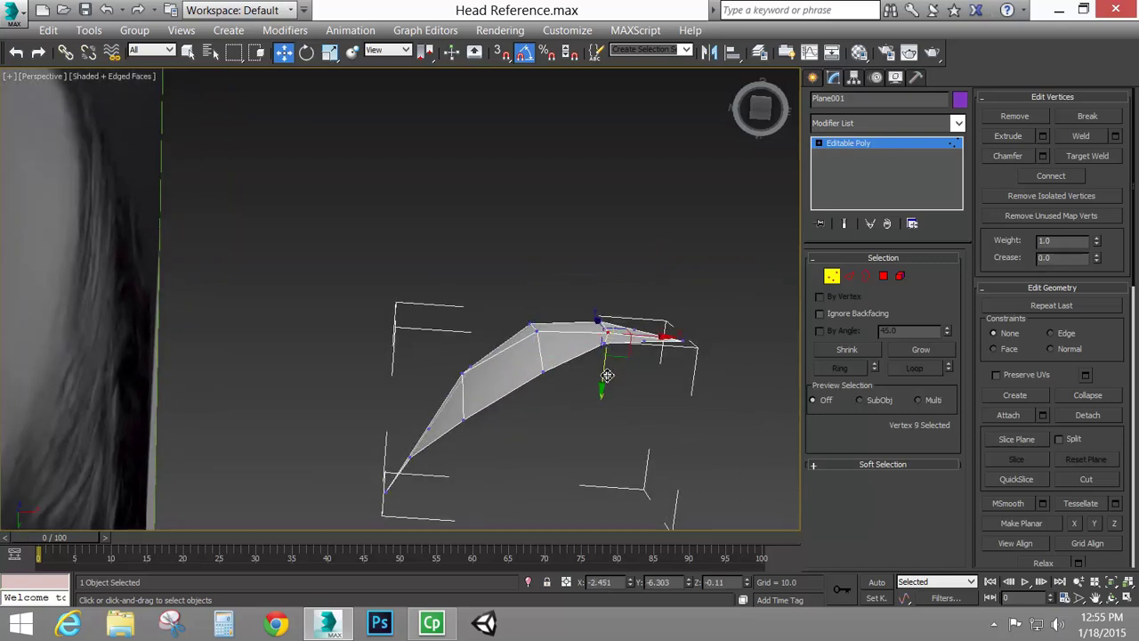
{"action": "left_click_drag", "start_coordinate": [606, 375], "coordinate": [604, 370]}
{"action": "scroll", "coordinate": [579, 382], "scroll_direction": "up", "scroll_amount": 4}
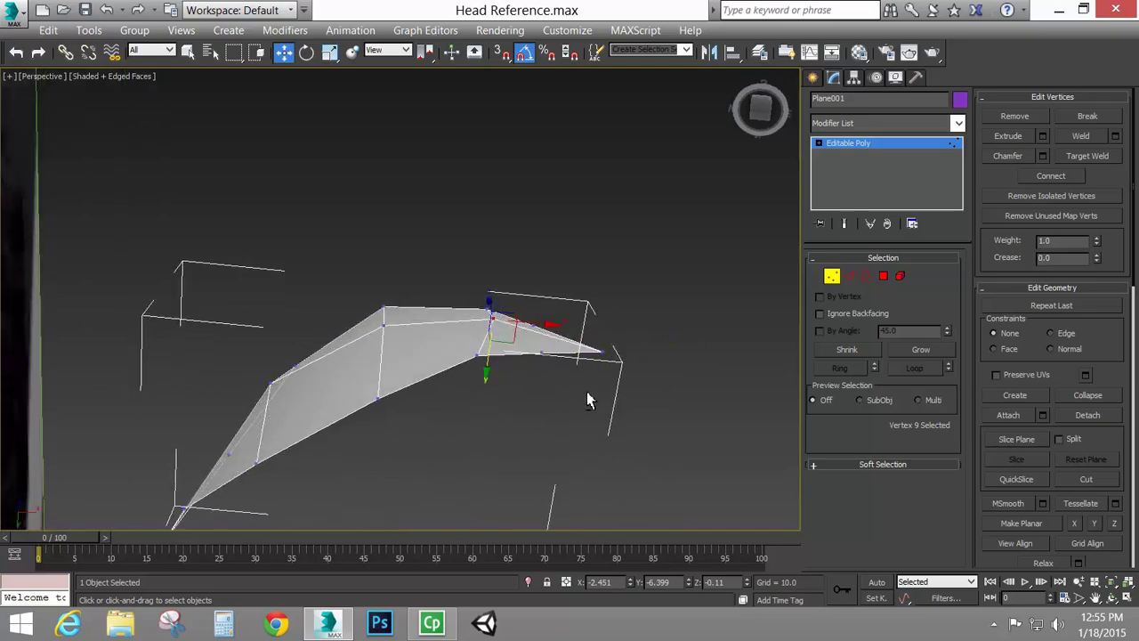
Move the center column's lower-lid vertex forward about 0.09 and the outer column's lower-lid vertex forward to about Y -5.56.
{"action": "middle_click_drag", "start_coordinate": [586, 400], "coordinate": [611, 495], "text": "alt"}
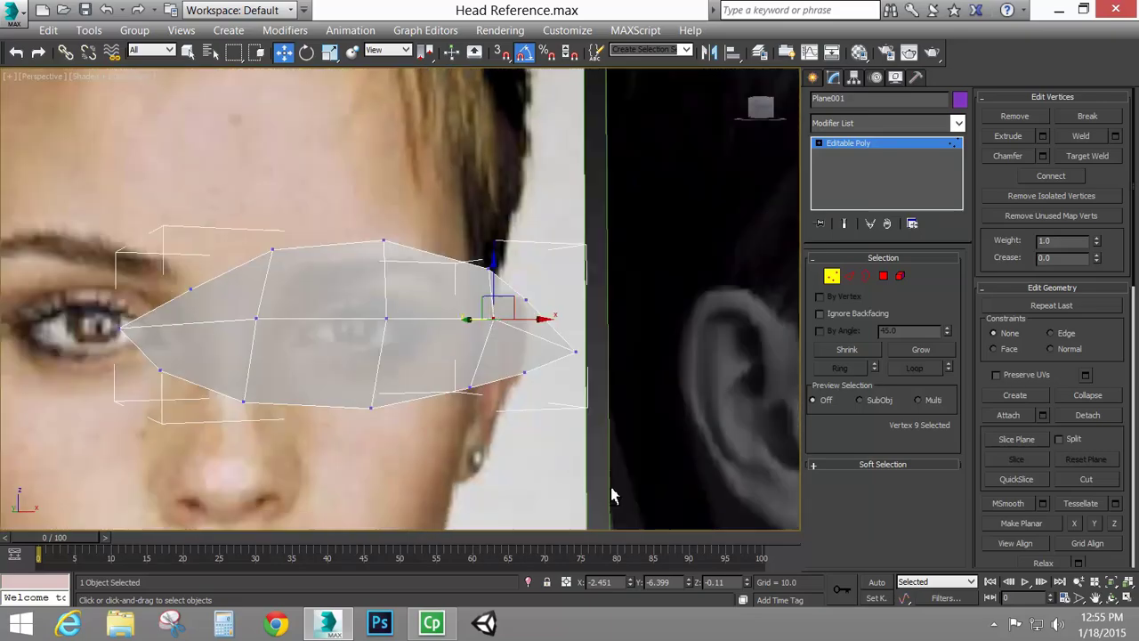
{"action": "scroll", "coordinate": [512, 391], "scroll_direction": "down", "scroll_amount": 5}
{"action": "middle_click_drag", "start_coordinate": [511, 391], "coordinate": [509, 362], "text": "alt"}
{"action": "left_click", "coordinate": [502, 340]}
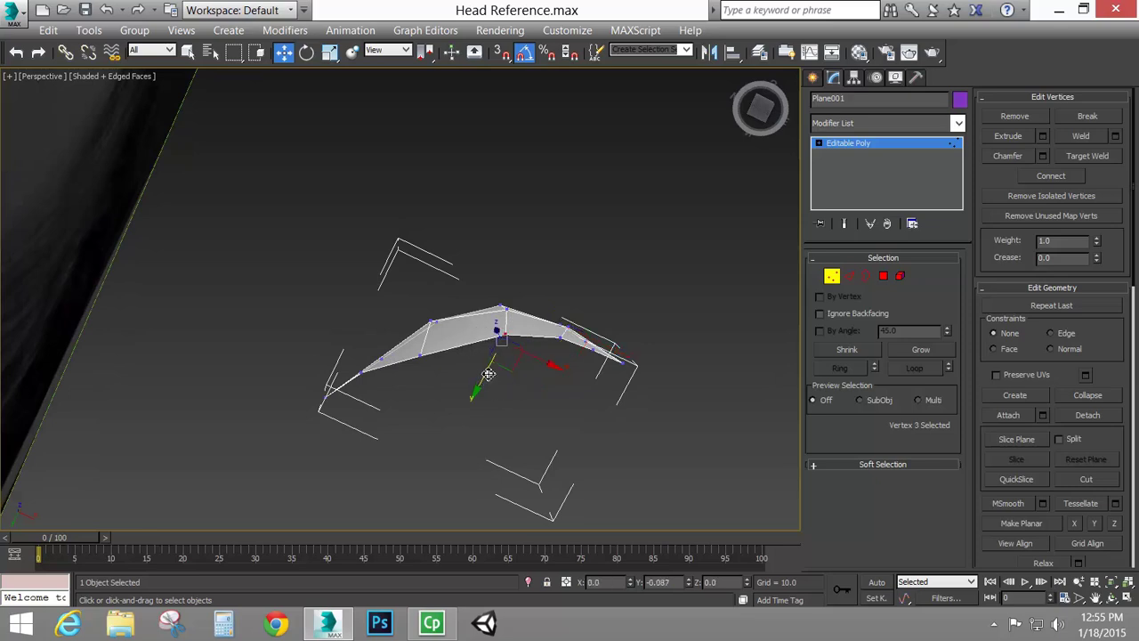
{"action": "mouse_move", "coordinate": [488, 375]}
{"action": "left_mouse_down"}
{"action": "mouse_move", "coordinate": [431, 404]}
{"action": "mouse_move", "coordinate": [414, 389]}
{"action": "left_mouse_up"}
{"action": "left_click", "coordinate": [415, 358]}
Select the three vertices around the outer eye corner and move them slightly forward together.
{"action": "mouse_move", "coordinate": [415, 389]}
{"action": "middle_mouse_down", "text": "alt"}
{"action": "mouse_move", "coordinate": [422, 427]}
{"action": "mouse_move", "coordinate": [480, 478]}
{"action": "mouse_move", "coordinate": [422, 382]}
{"action": "mouse_move", "coordinate": [427, 449]}
{"action": "mouse_move", "coordinate": [425, 400]}
{"action": "middle_mouse_up", "text": "alt"}
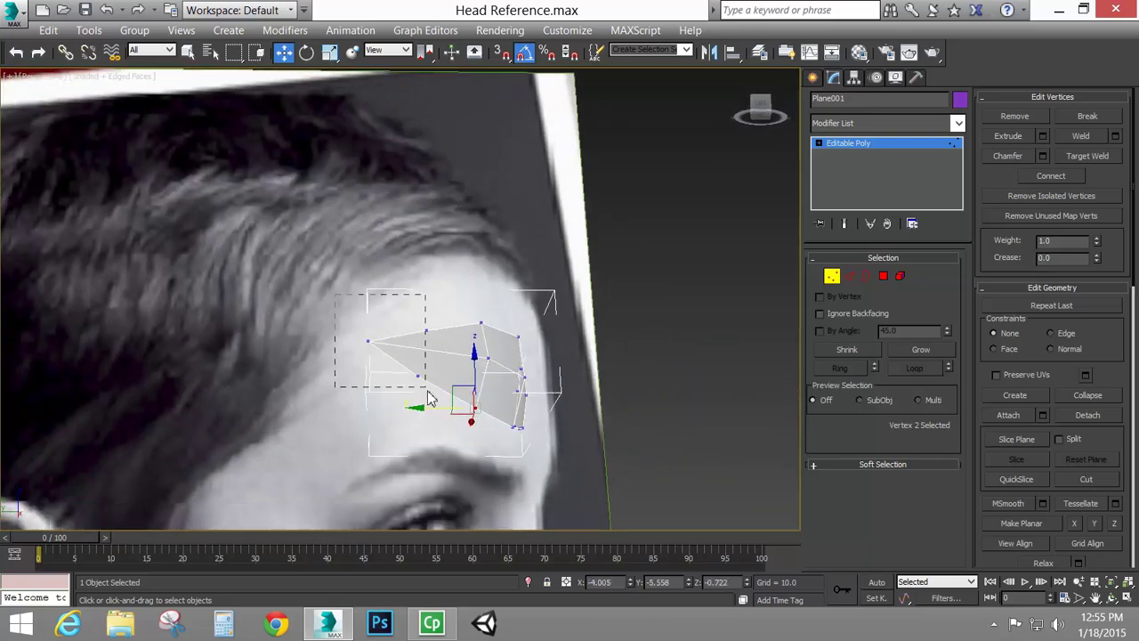
{"action": "left_click_drag", "start_coordinate": [428, 398], "coordinate": [428, 374]}
{"action": "left_click_drag", "start_coordinate": [358, 352], "coordinate": [369, 356]}
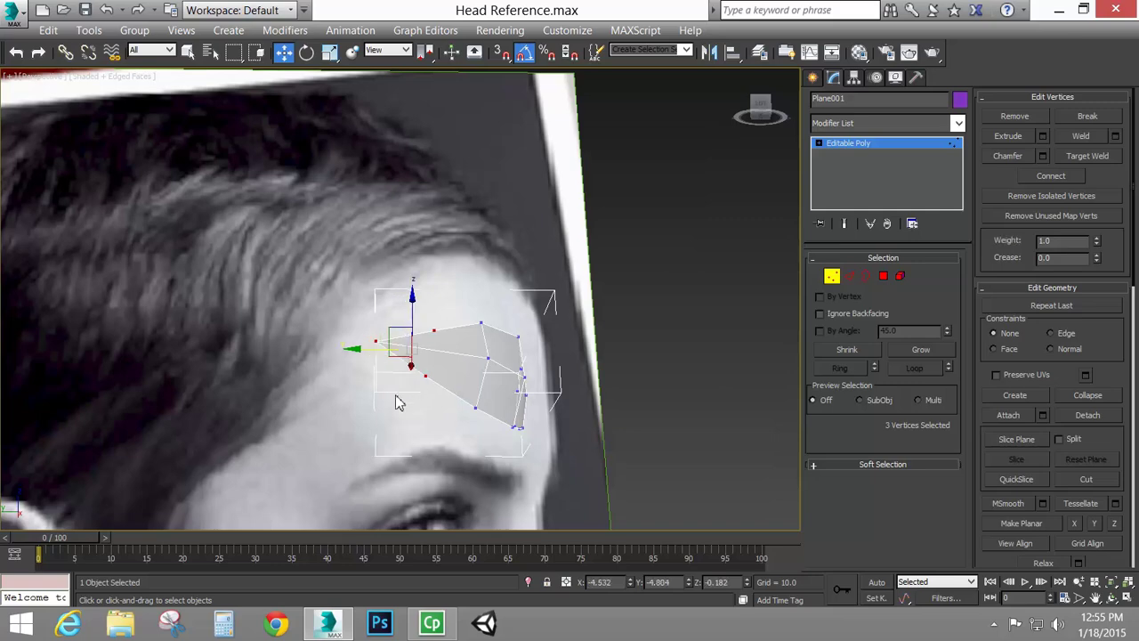
Shift the outer column's upper-lid vertex outward and forward about 0.1, and the upper vertex beside the outer corner to about X -4.41, Y -5.10.
{"action": "middle_click_drag", "start_coordinate": [399, 400], "coordinate": [360, 347], "text": "alt"}
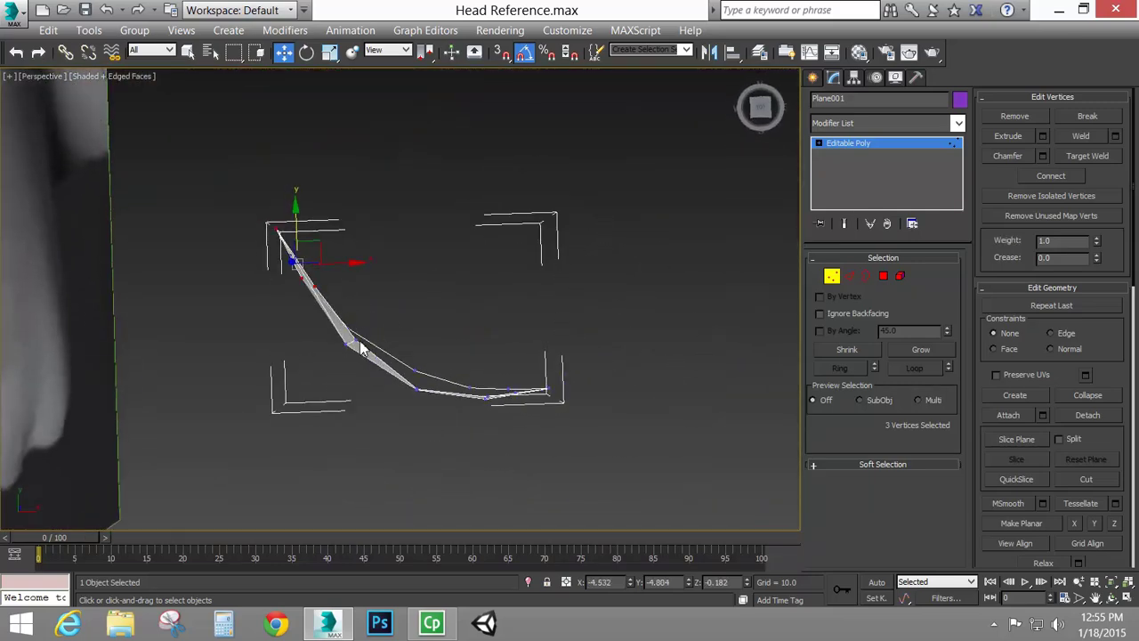
{"action": "left_click", "coordinate": [356, 341]}
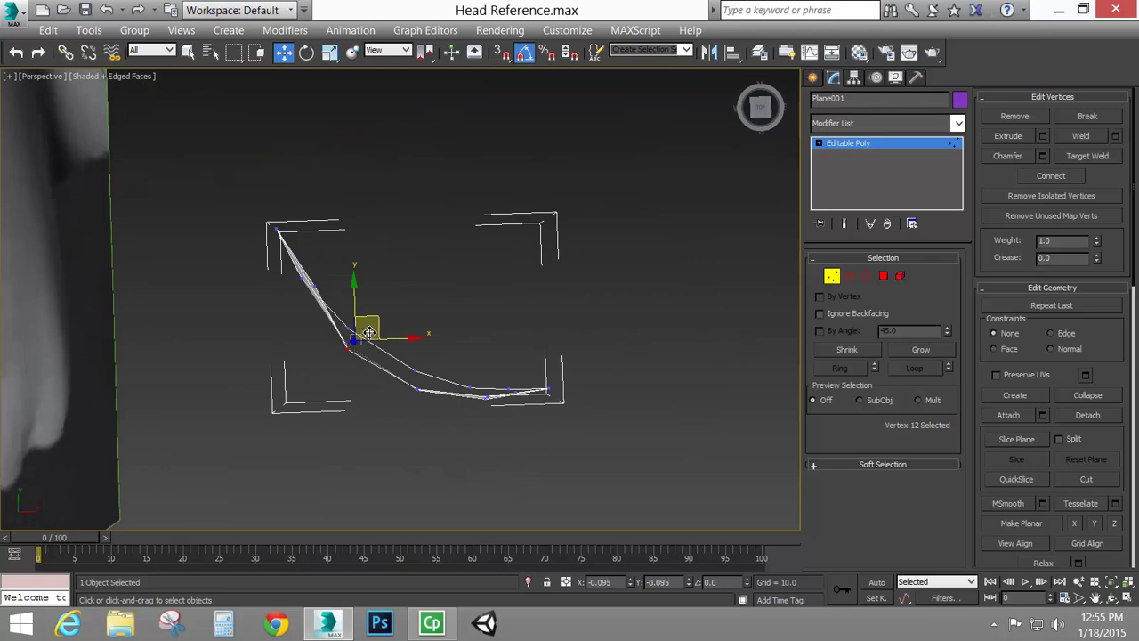
{"action": "left_click", "coordinate": [312, 284]}
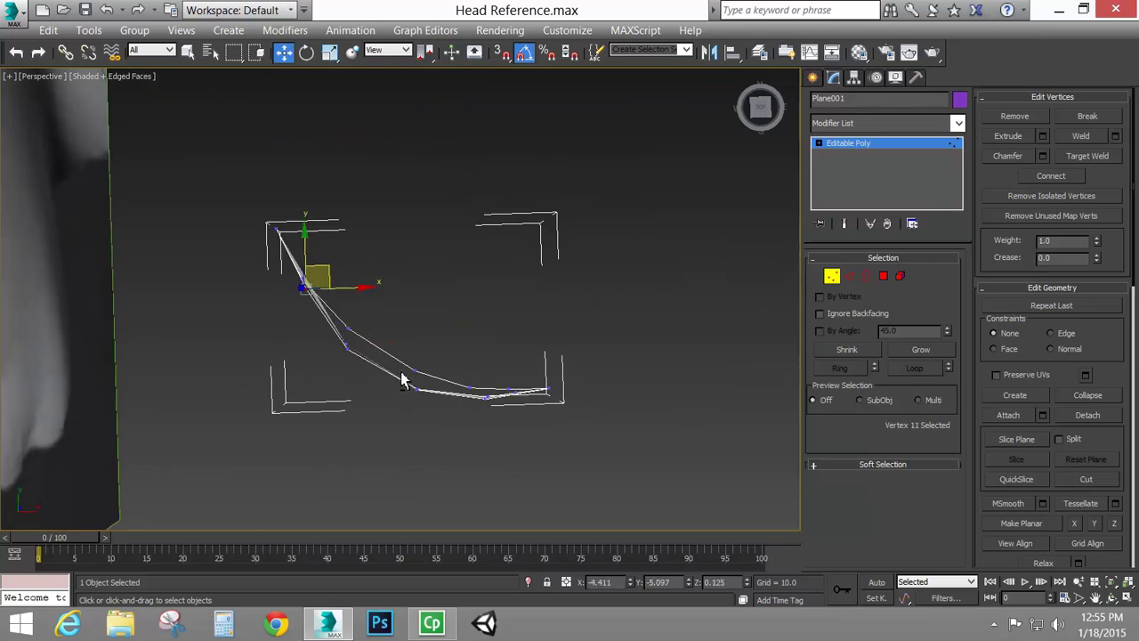
Reposition the middle row's outer-column vertex to about X -4.09, Y -5.81, Z -0.13 using side and front views.
{"action": "middle_click_drag", "start_coordinate": [401, 377], "coordinate": [374, 337], "text": "alt"}
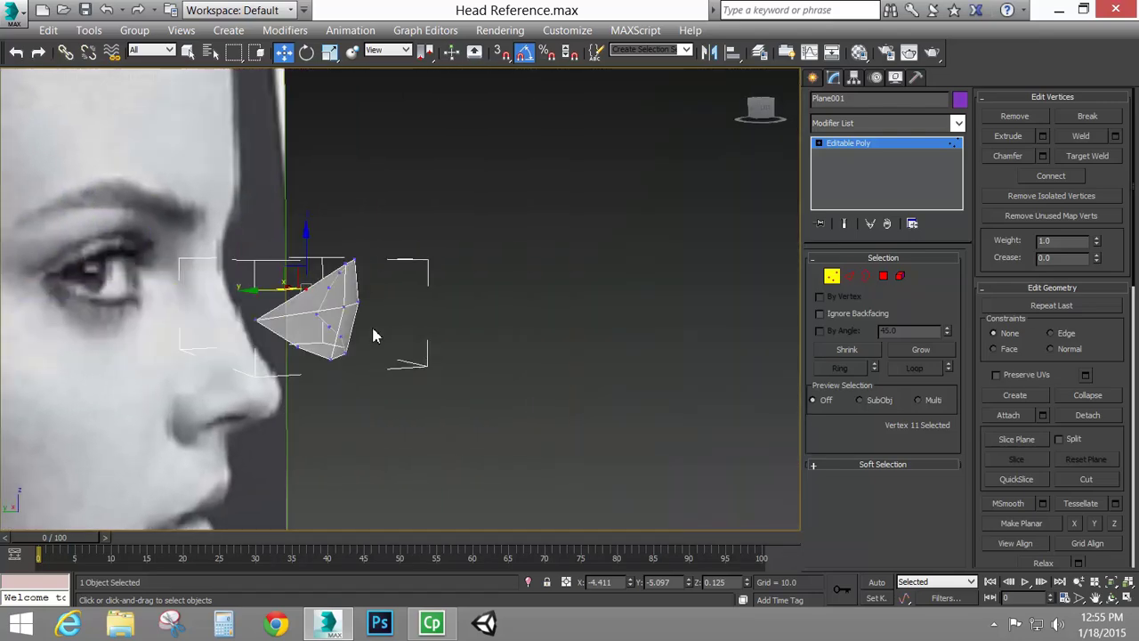
{"action": "left_click_drag", "start_coordinate": [345, 310], "coordinate": [329, 299]}
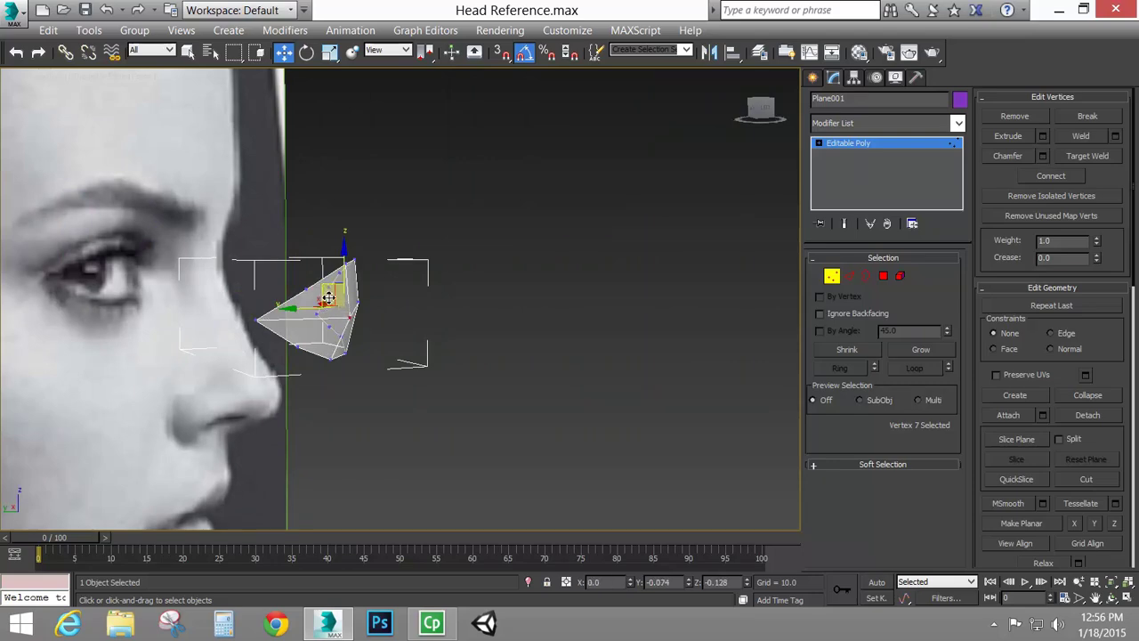
{"action": "middle_click_drag", "start_coordinate": [328, 299], "coordinate": [367, 351], "text": "alt"}
{"action": "key", "text": "f"}
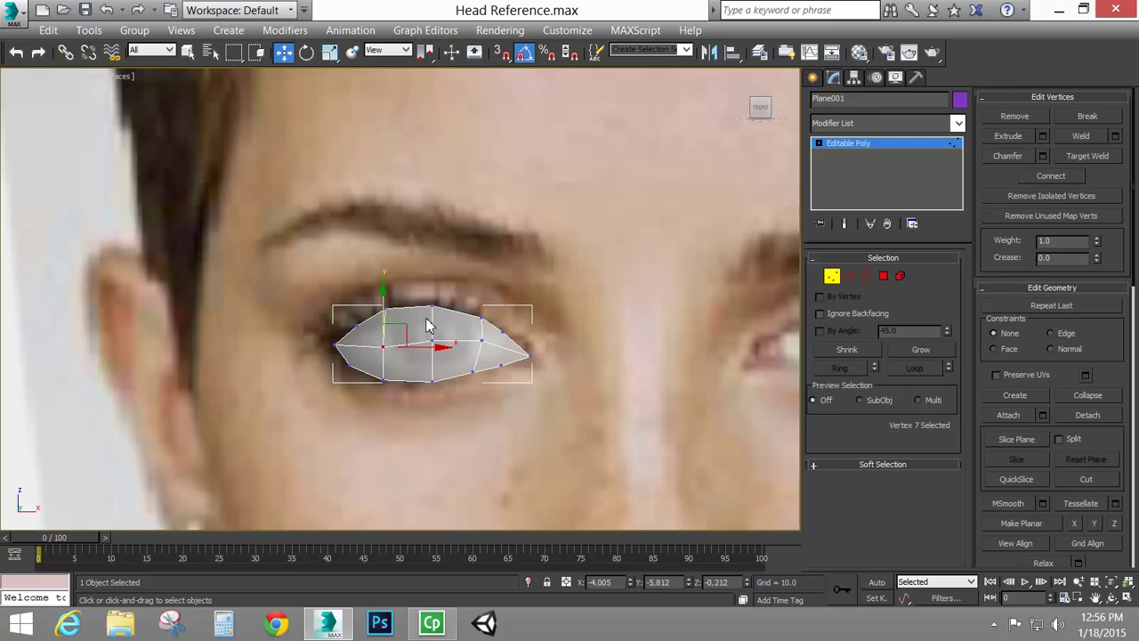
{"action": "left_click_drag", "start_coordinate": [397, 327], "coordinate": [401, 324]}
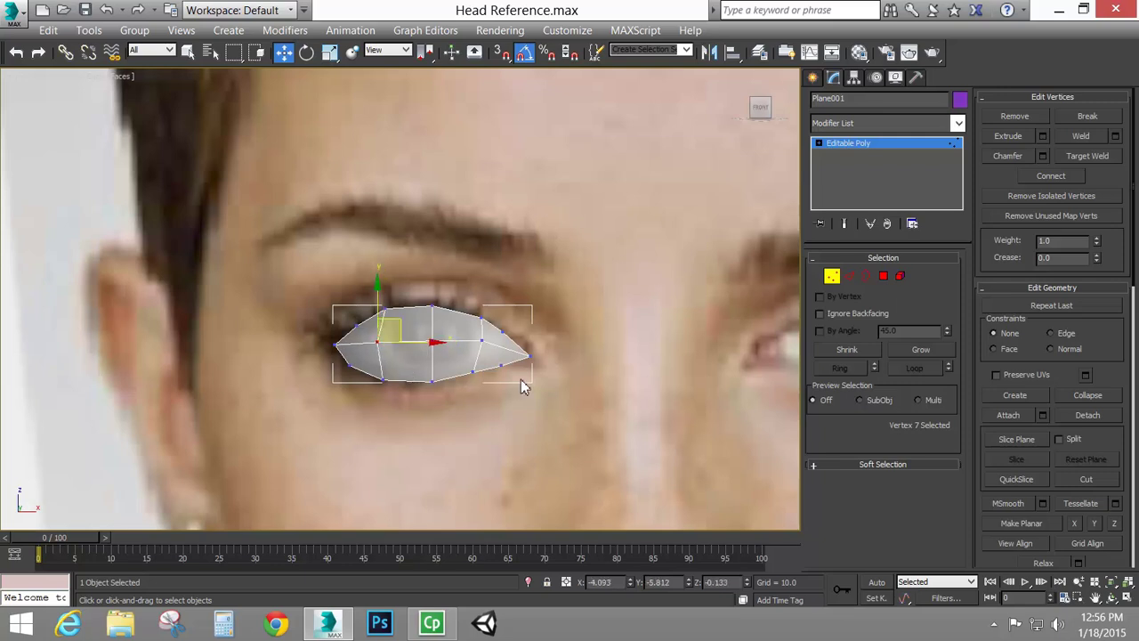
Try selecting the eye plane's outline edges individually at the Edge level along the upper and lower lids.
{"action": "middle_click_drag", "start_coordinate": [521, 385], "coordinate": [528, 376]}
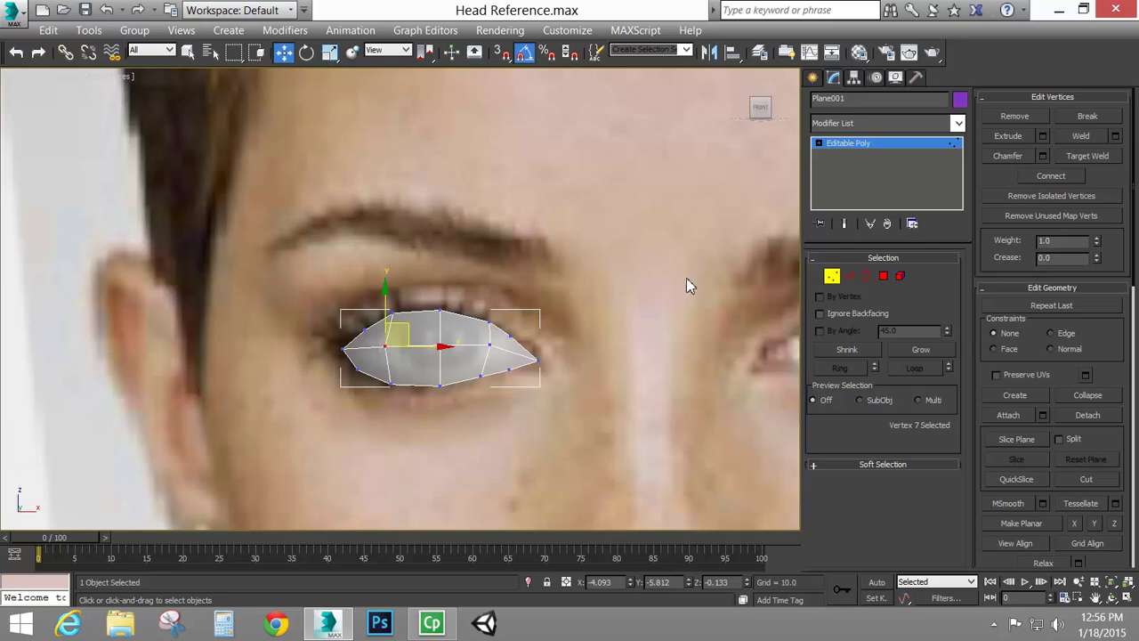
{"action": "left_click", "coordinate": [851, 277]}
{"action": "scroll", "coordinate": [514, 349], "scroll_direction": "up", "scroll_amount": 4}
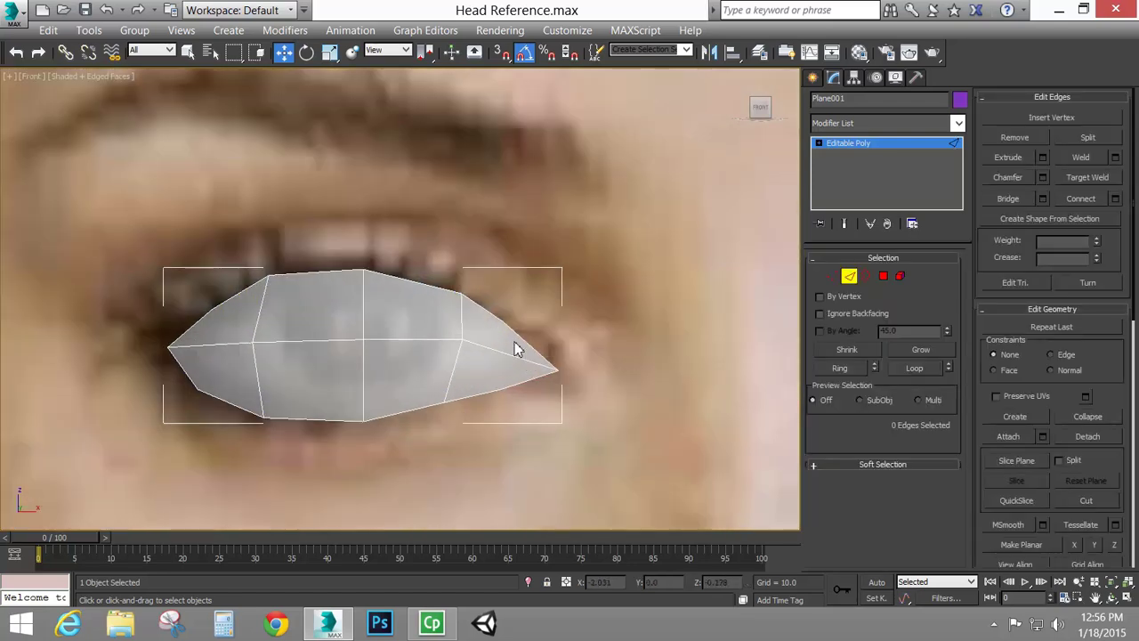
{"action": "left_click", "coordinate": [491, 310]}
{"action": "left_click", "coordinate": [560, 353], "text": "ctrl"}
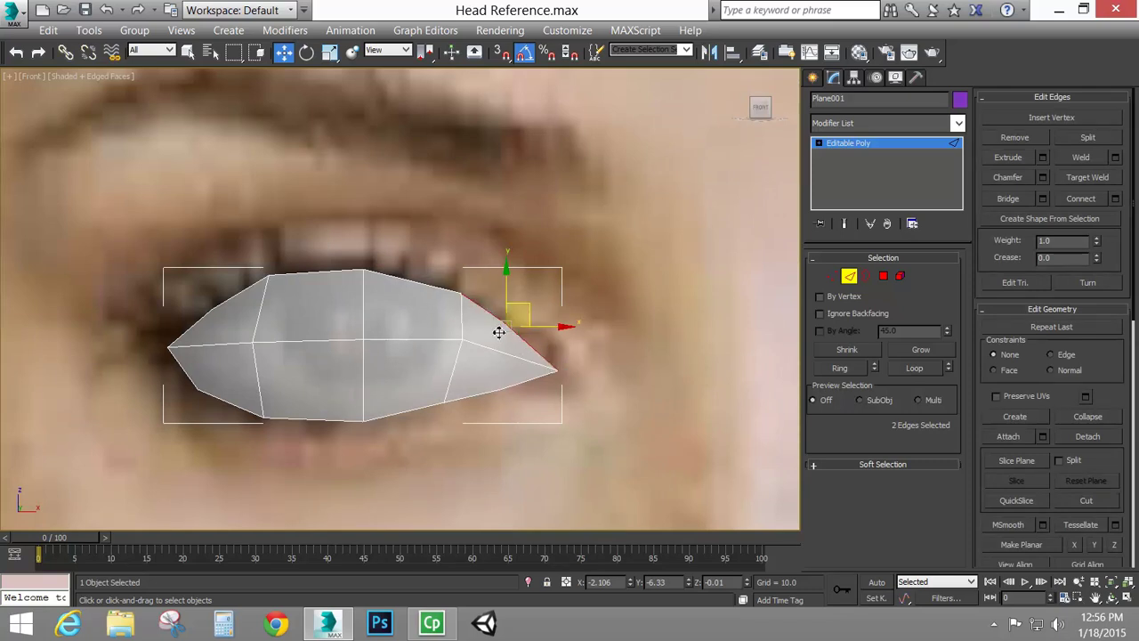
{"action": "left_click", "coordinate": [435, 289]}
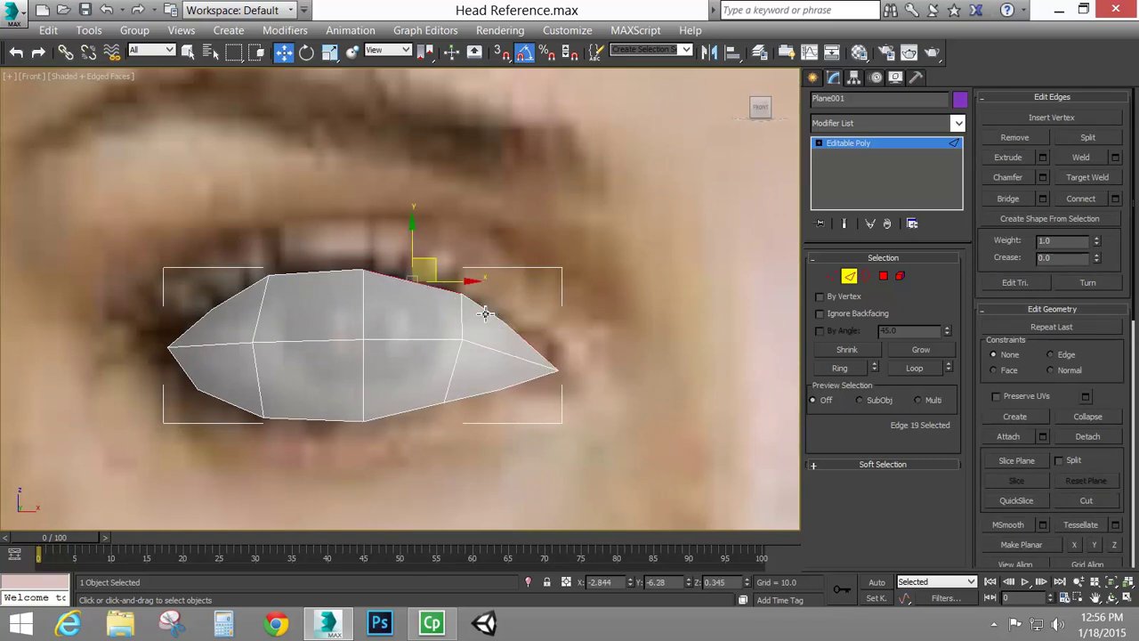
{"action": "left_click", "coordinate": [522, 317], "text": "ctrl"}
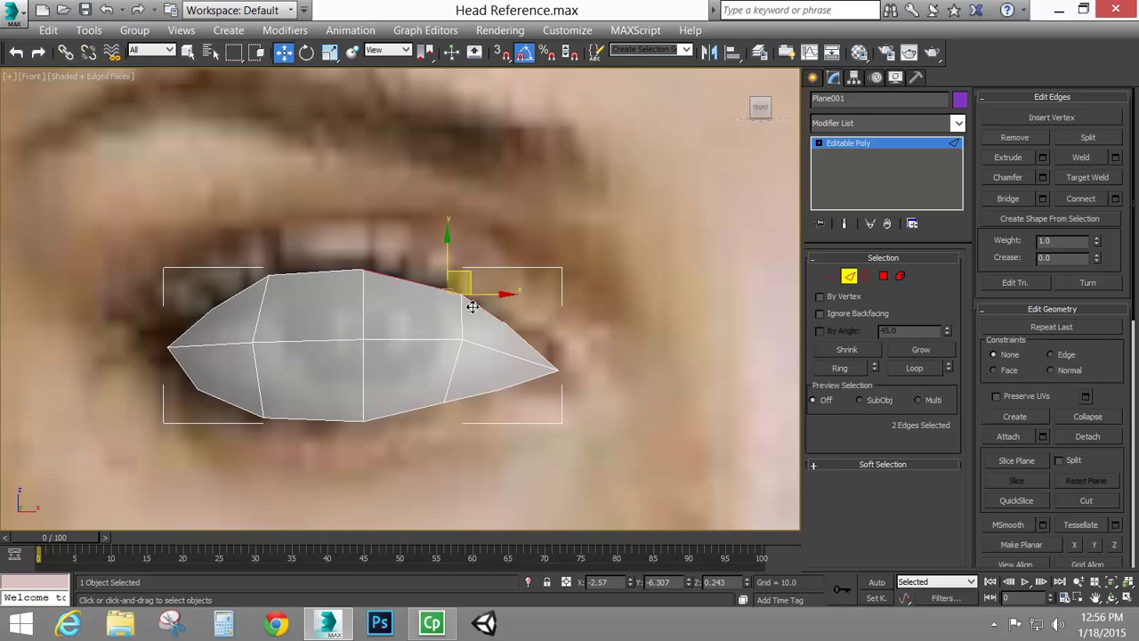
{"action": "left_click", "coordinate": [527, 343]}
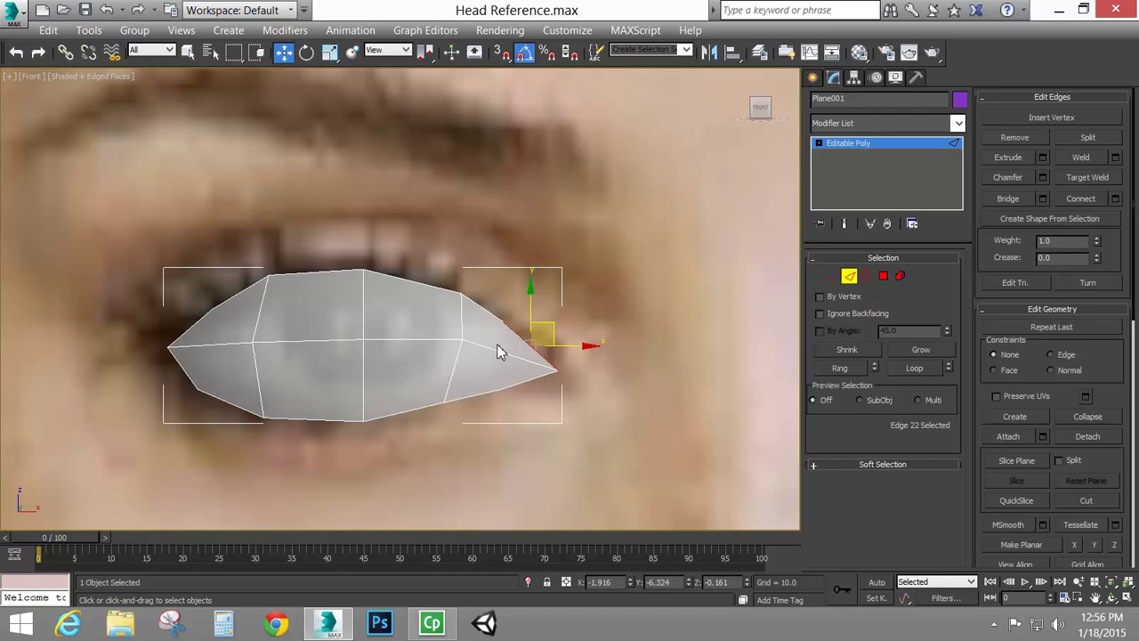
{"action": "left_click", "coordinate": [487, 311], "text": "ctrl"}
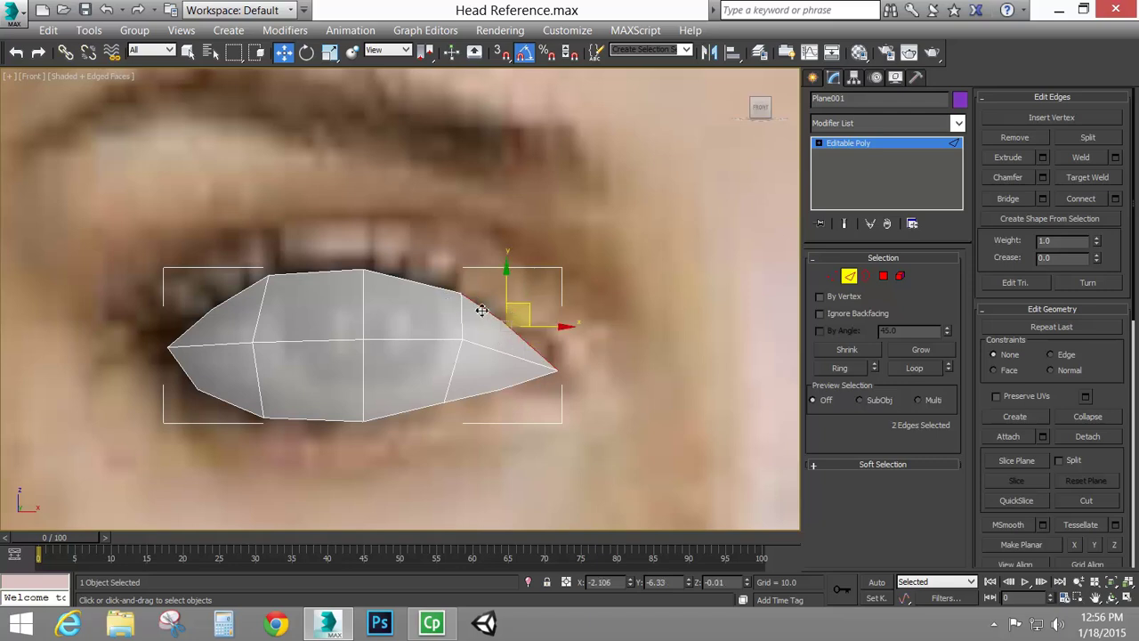
{"action": "left_click", "coordinate": [410, 280]}
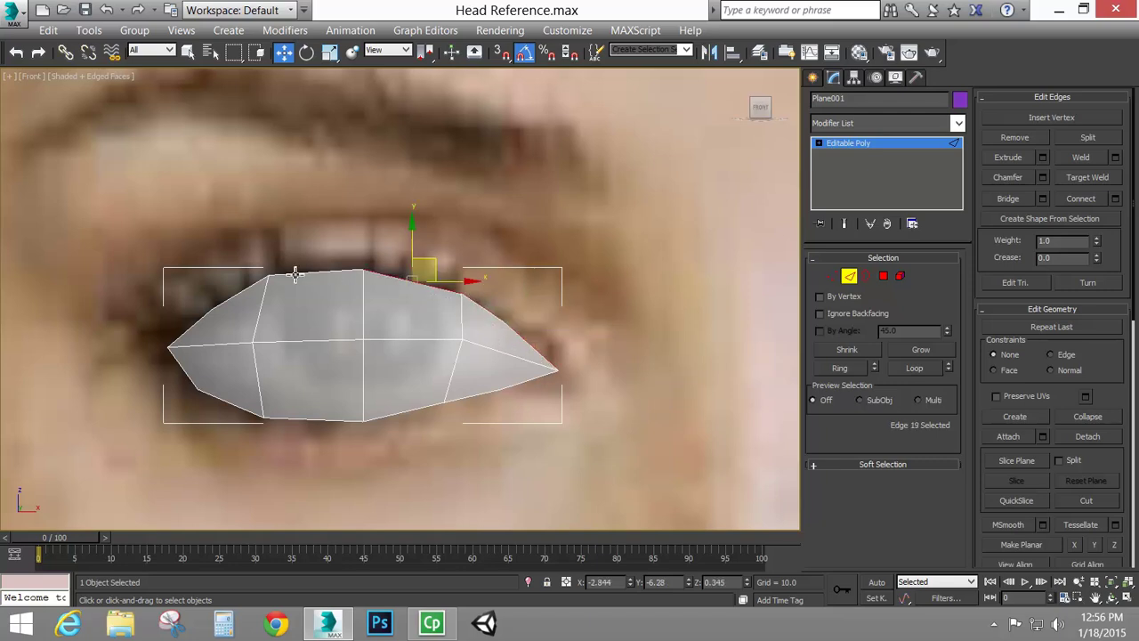
{"action": "left_click", "coordinate": [302, 277]}
{"action": "left_click", "coordinate": [328, 421]}
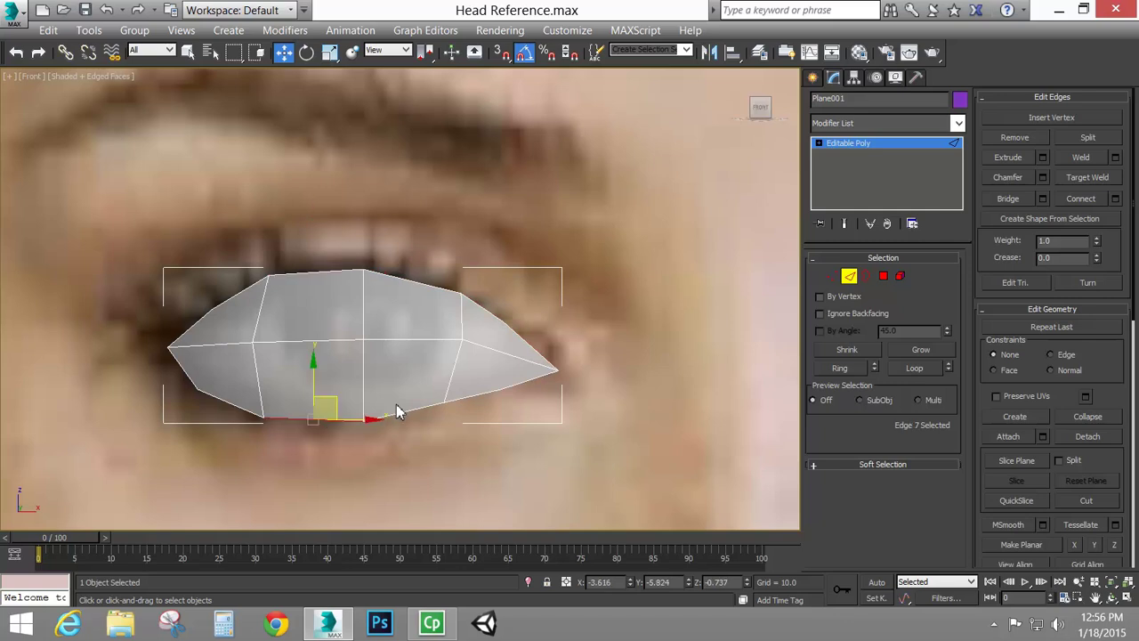
{"action": "left_click", "coordinate": [412, 415]}
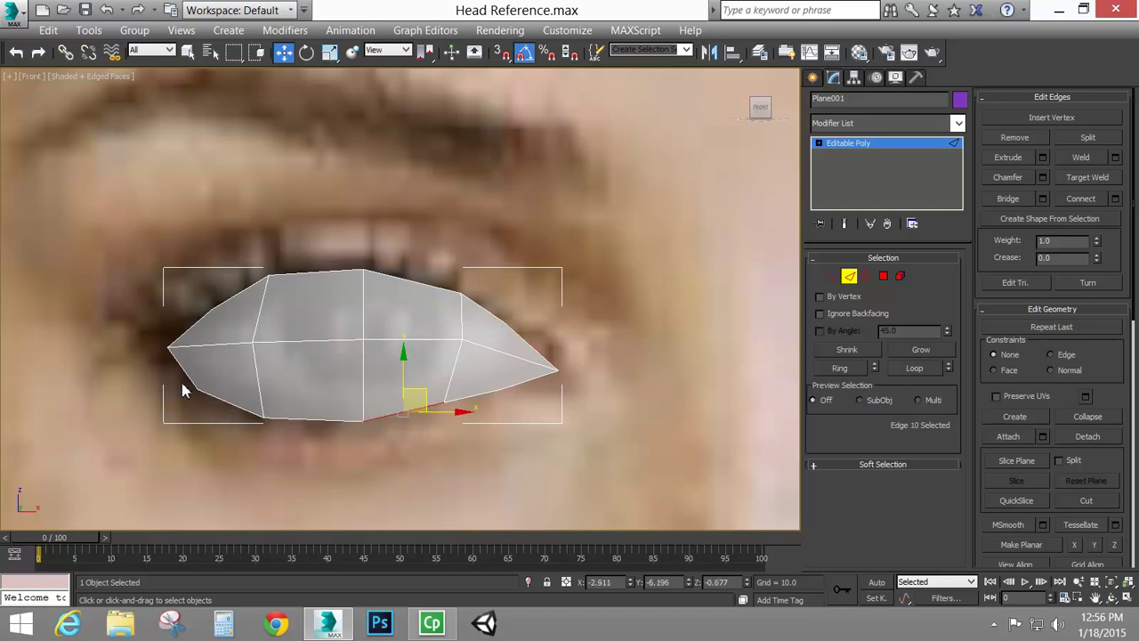
Select the eye plane's entire open border and scale-extrude it slightly outward into a thin ring of new faces.
{"action": "left_click", "coordinate": [866, 276]}
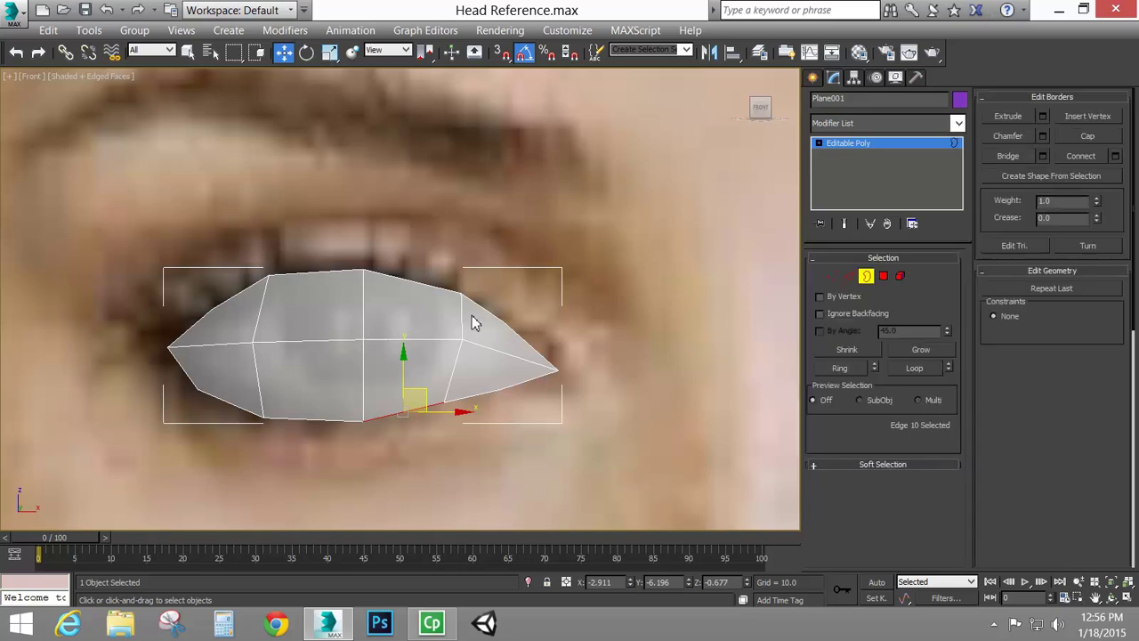
{"action": "left_click", "coordinate": [409, 281]}
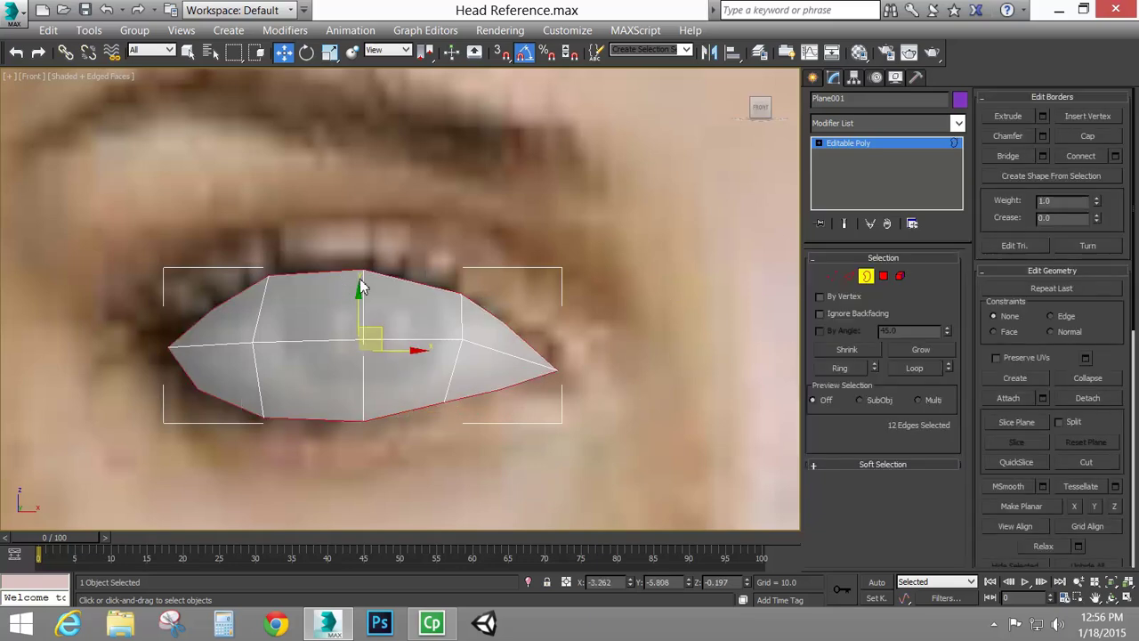
{"action": "left_click", "coordinate": [330, 52]}
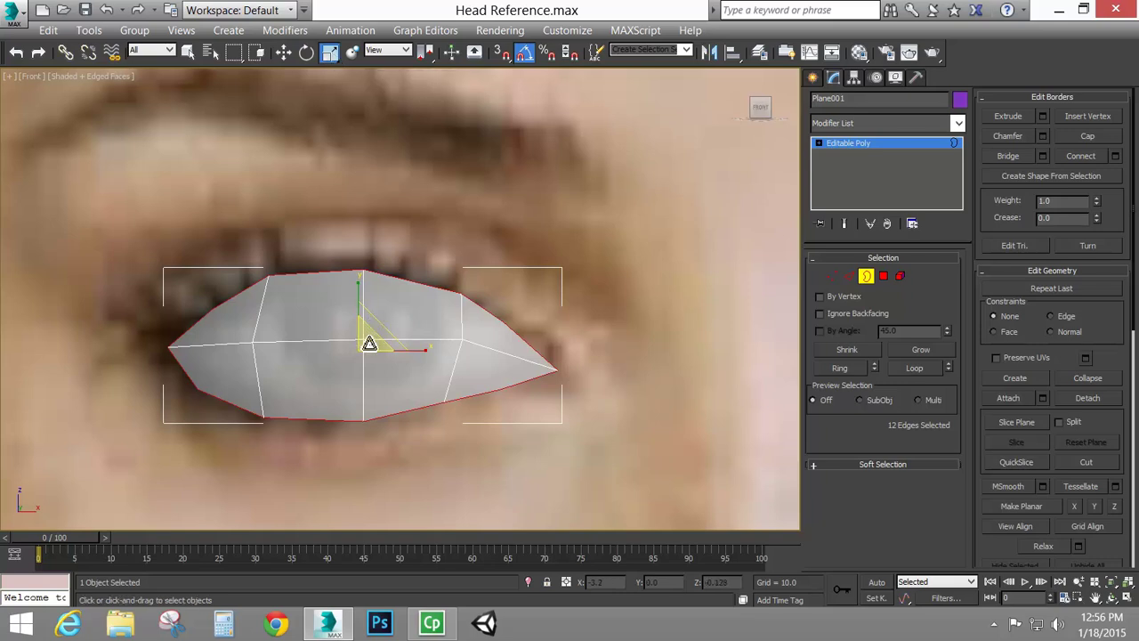
{"action": "left_click_drag", "start_coordinate": [370, 344], "coordinate": [364, 333], "text": "shift"}
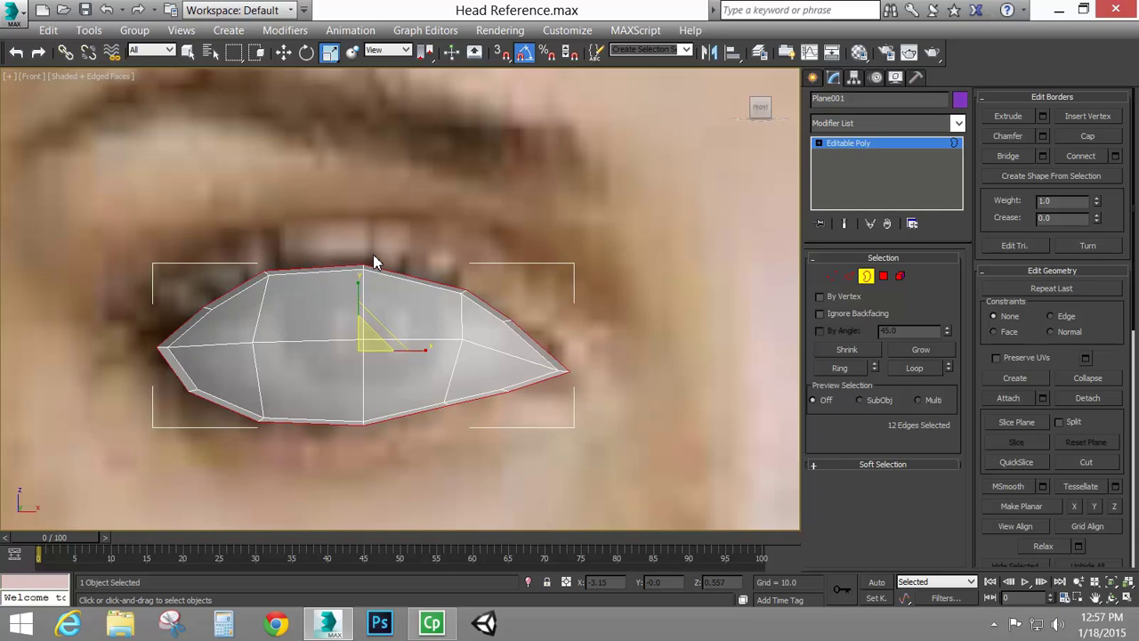
Move the new outer border slightly forward in the side view to about Y -5.86.
{"action": "key", "text": "l"}
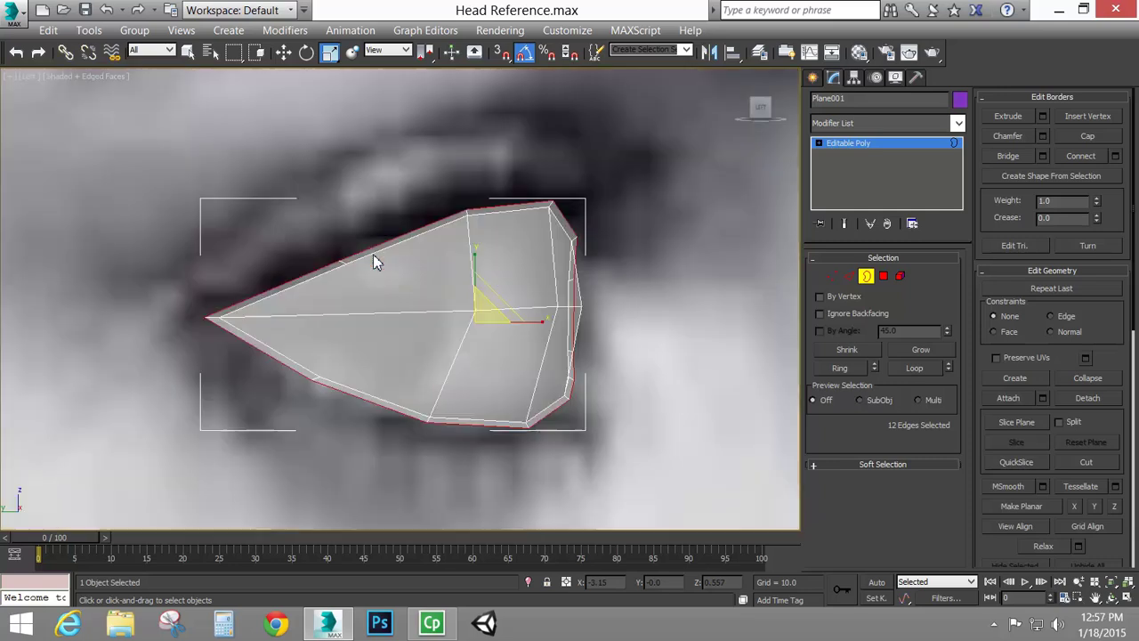
{"action": "left_click", "coordinate": [283, 54]}
{"action": "left_click_drag", "start_coordinate": [525, 321], "coordinate": [534, 322]}
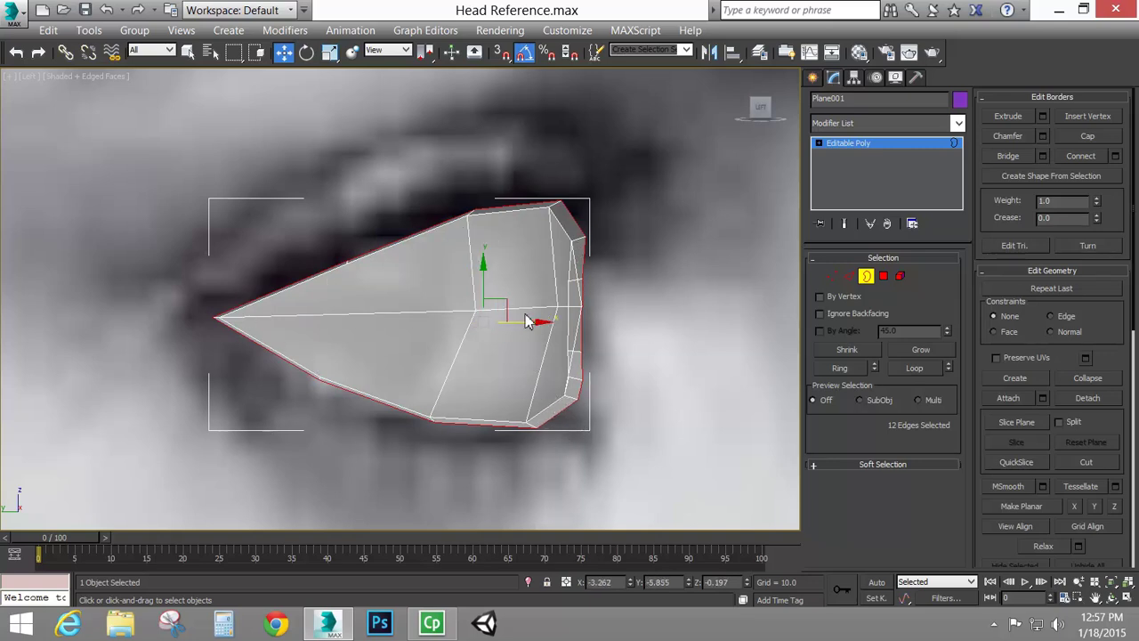
Scale-extrude the outer border again in the front view to add a wider second ring of faces around the eye.
{"action": "key", "text": "f"}
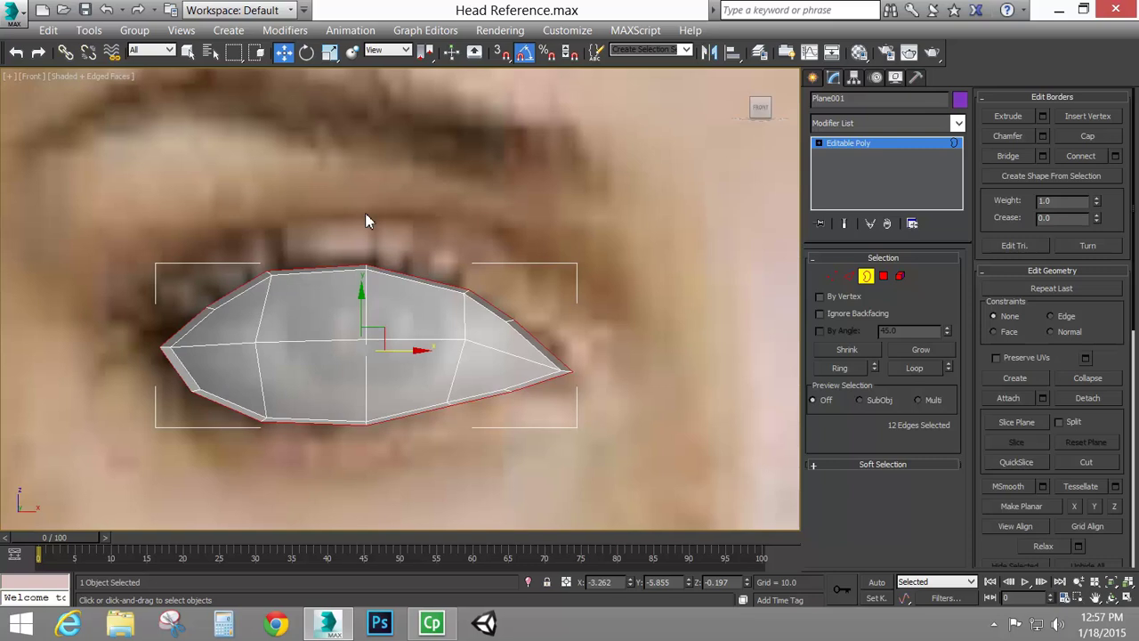
{"action": "left_click", "coordinate": [329, 53]}
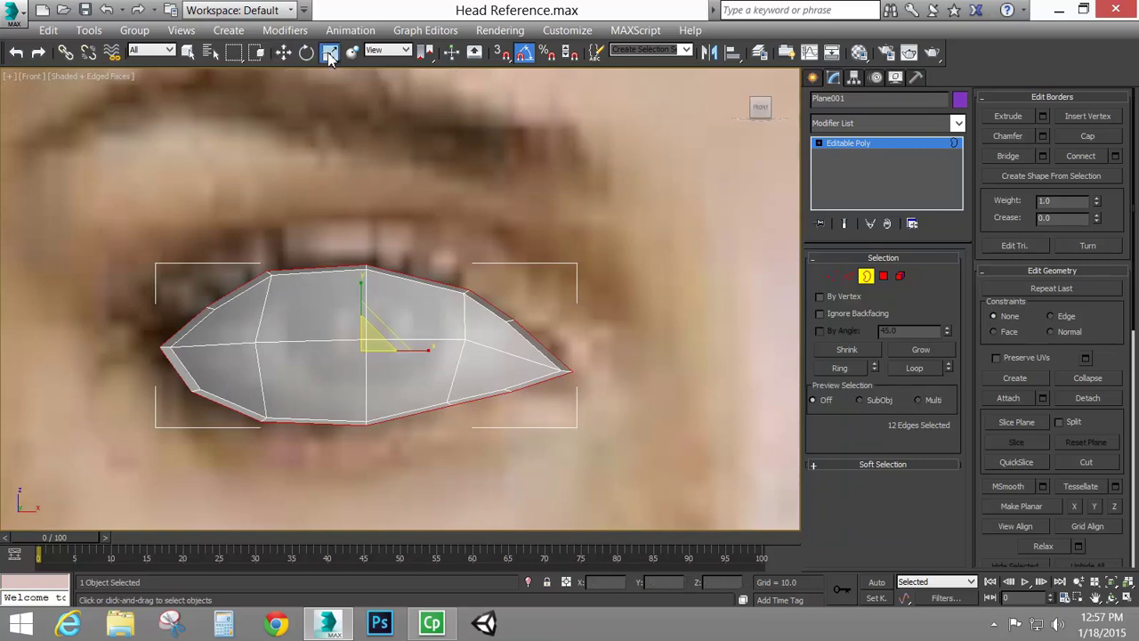
{"action": "middle_click_drag", "start_coordinate": [387, 326], "coordinate": [453, 350]}
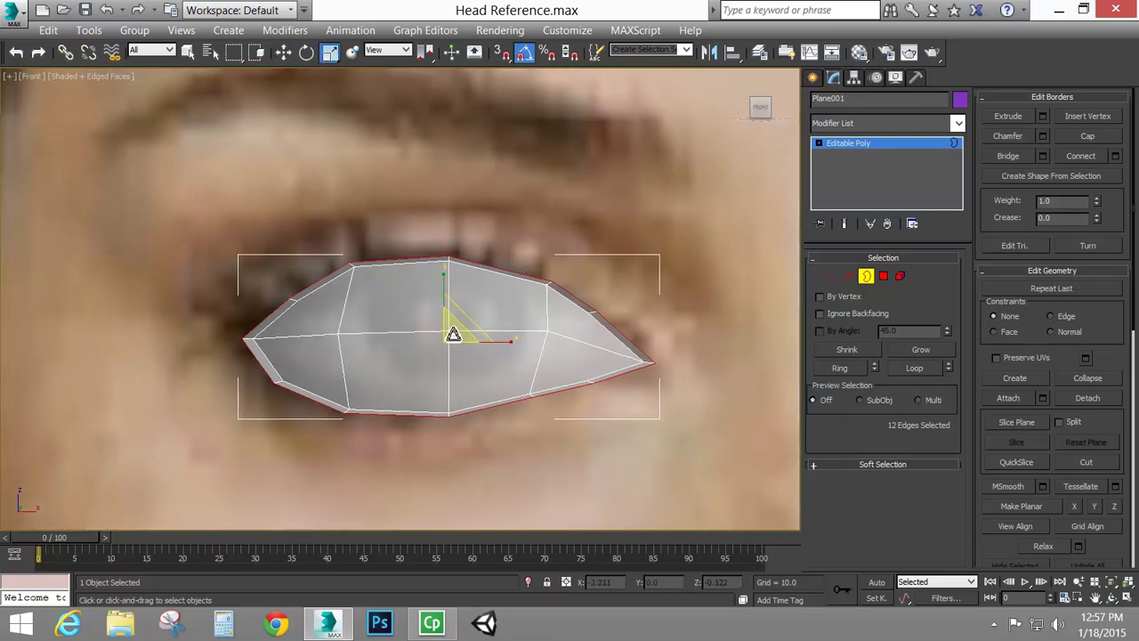
{"action": "left_click_drag", "start_coordinate": [453, 334], "coordinate": [451, 324], "text": "shift"}
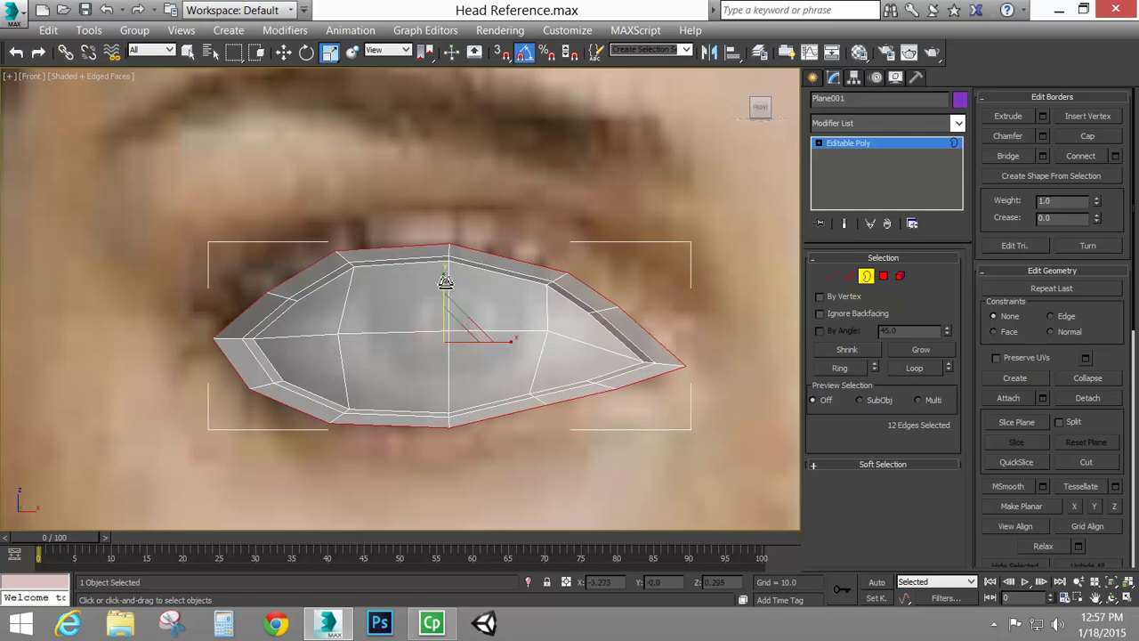
Scale the eye mesh's outer border taller vertically, and shift it slightly backward in the side view.
{"action": "left_click_drag", "start_coordinate": [445, 281], "coordinate": [445, 272]}
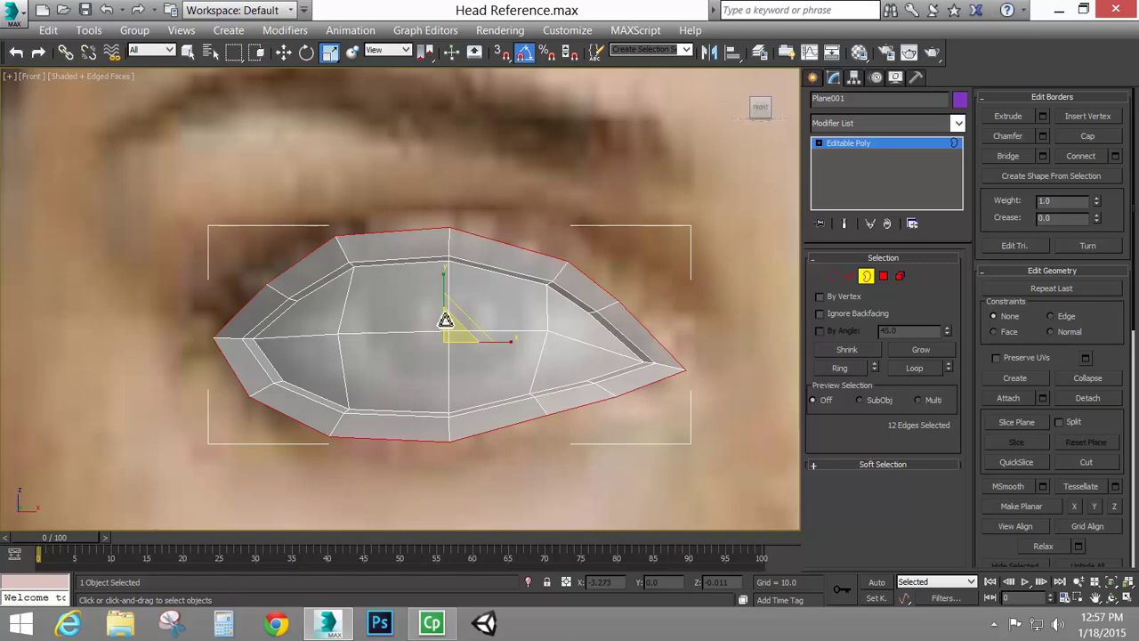
{"action": "key", "text": "l"}
{"action": "scroll", "coordinate": [476, 312], "scroll_direction": "down", "scroll_amount": 4}
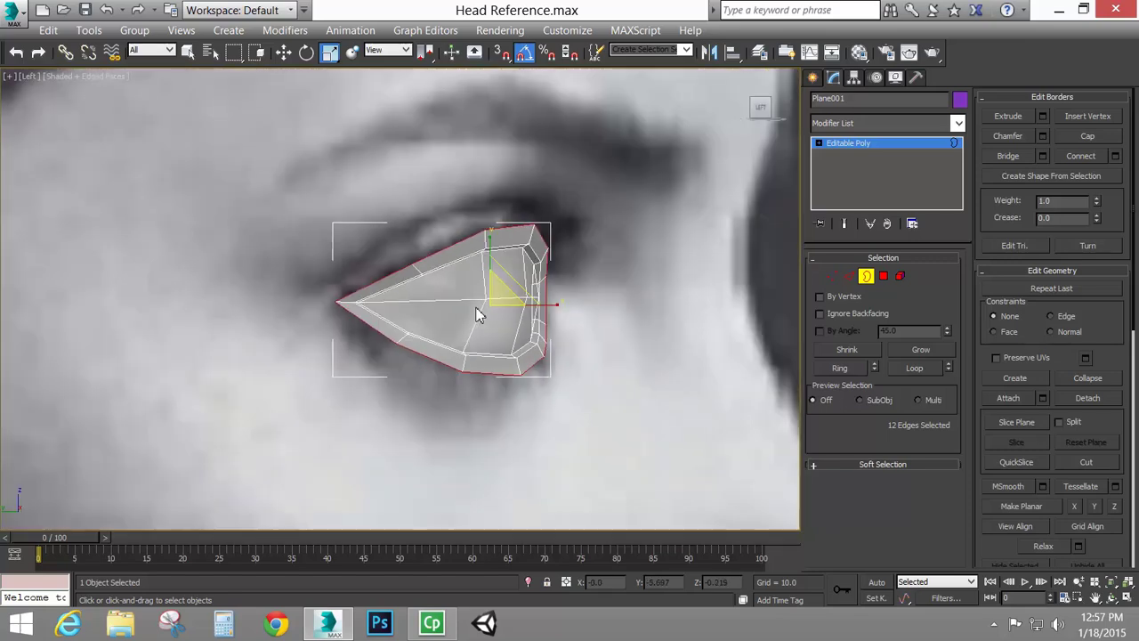
{"action": "left_click", "coordinate": [283, 52]}
{"action": "left_click_drag", "start_coordinate": [545, 310], "coordinate": [536, 306]}
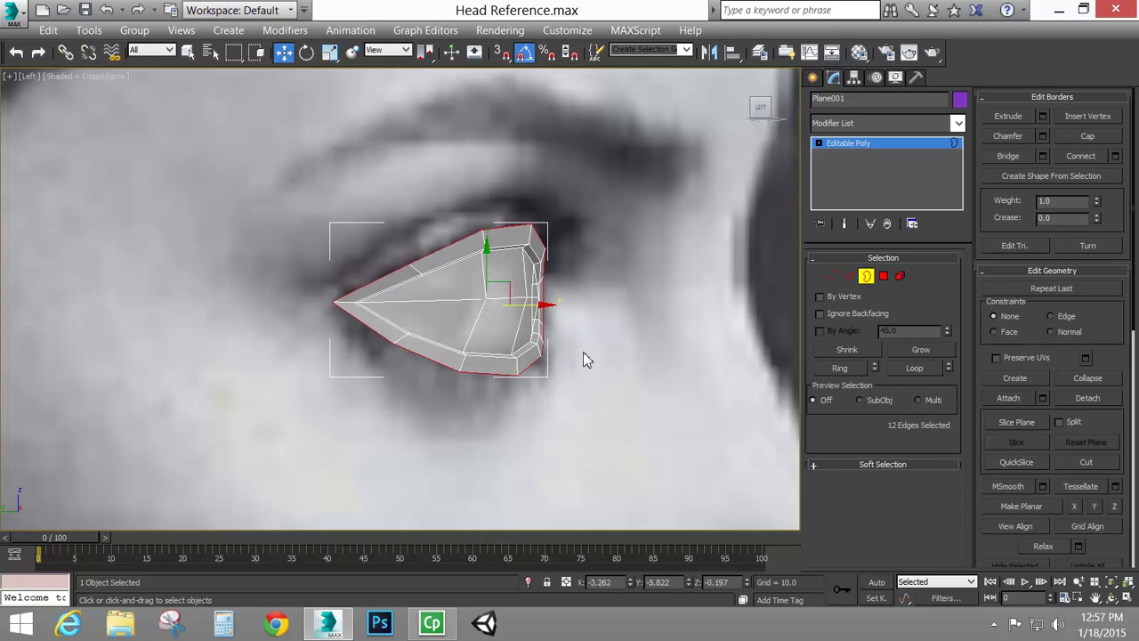
Extend the selected outer border outward with a uniformly scaled copy in the front view, adding another polygon ring around the eye.
{"action": "key", "text": "f"}
{"action": "middle_click_drag", "start_coordinate": [508, 374], "coordinate": [501, 412]}
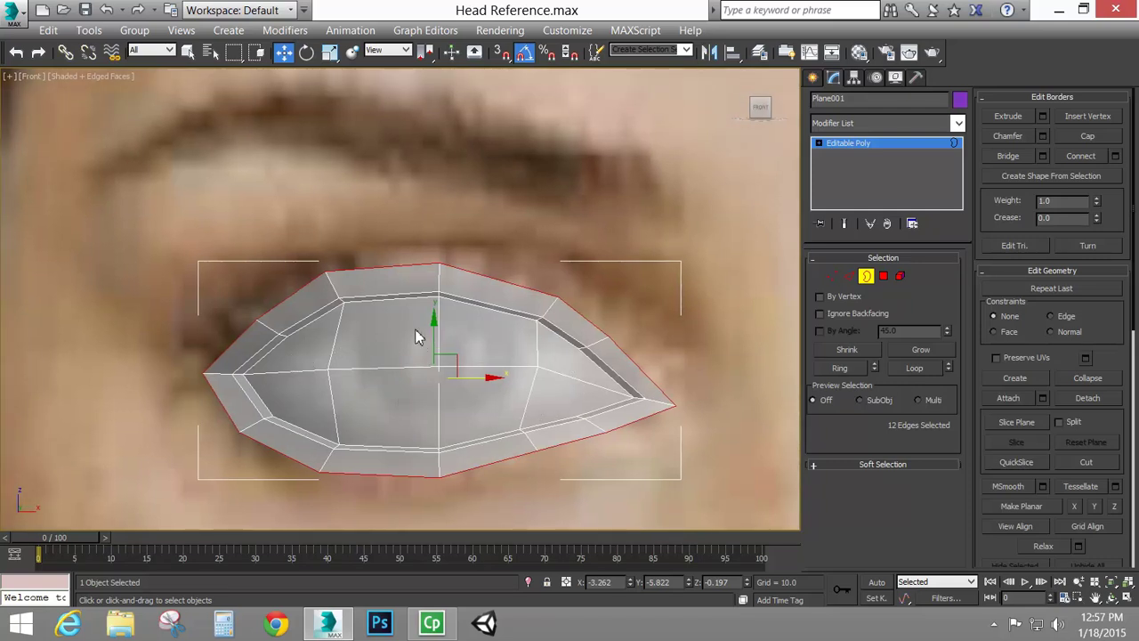
{"action": "left_click", "coordinate": [328, 53]}
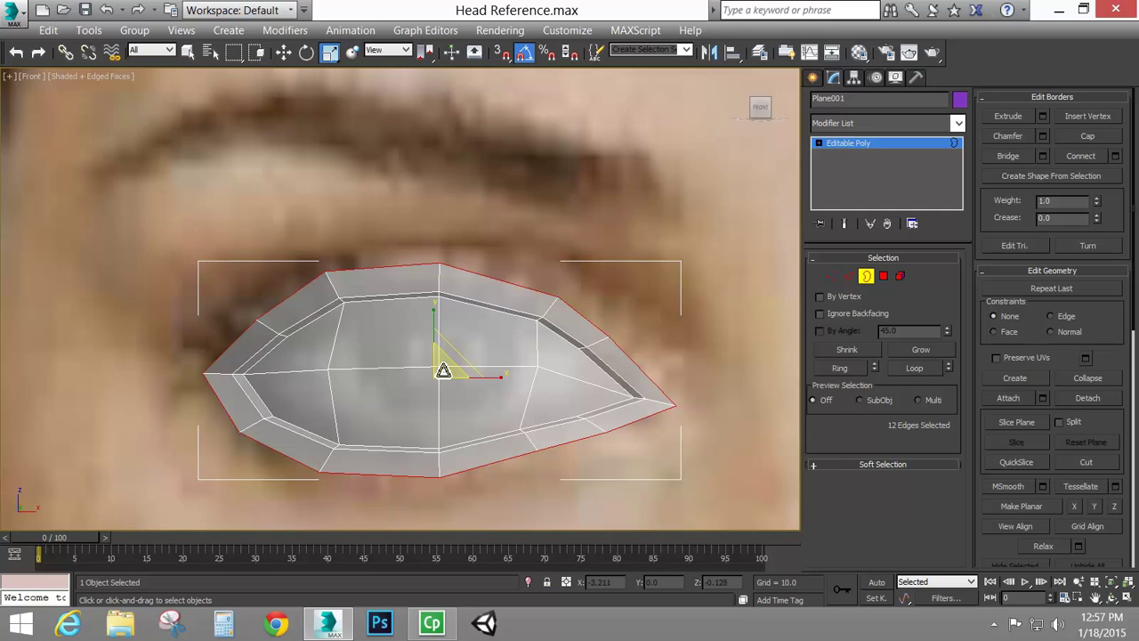
{"action": "left_click_drag", "start_coordinate": [443, 370], "coordinate": [439, 351]}
Reshape the new ring's upper edge by raising its top vertices and pushing the upper outer-corner vertex up and outward.
{"action": "left_click", "coordinate": [832, 277]}
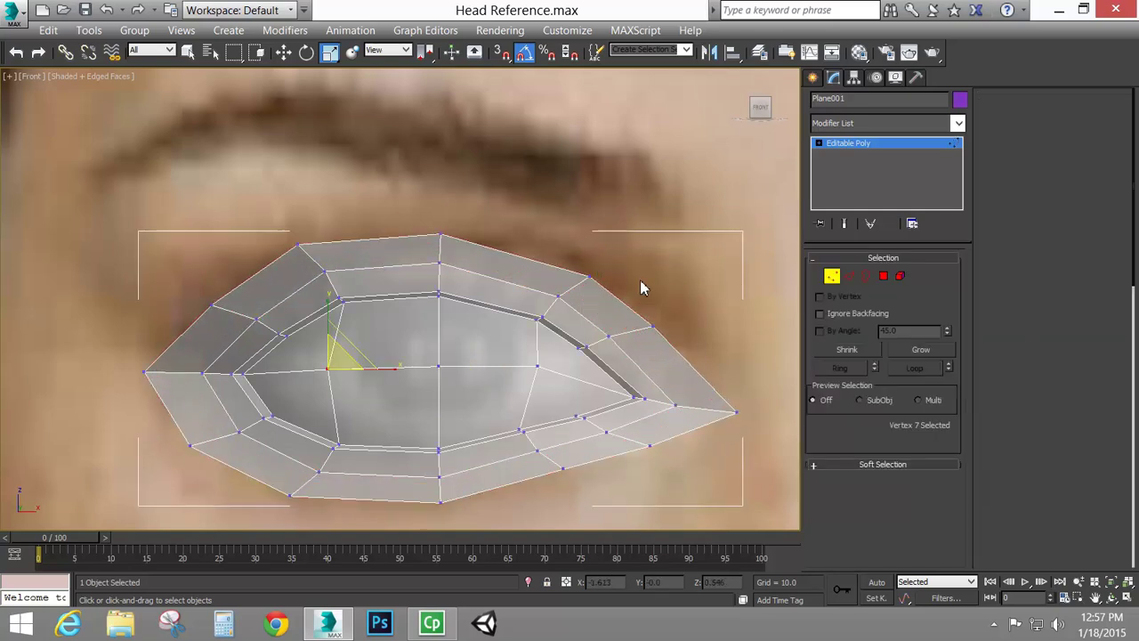
{"action": "left_click", "coordinate": [589, 277]}
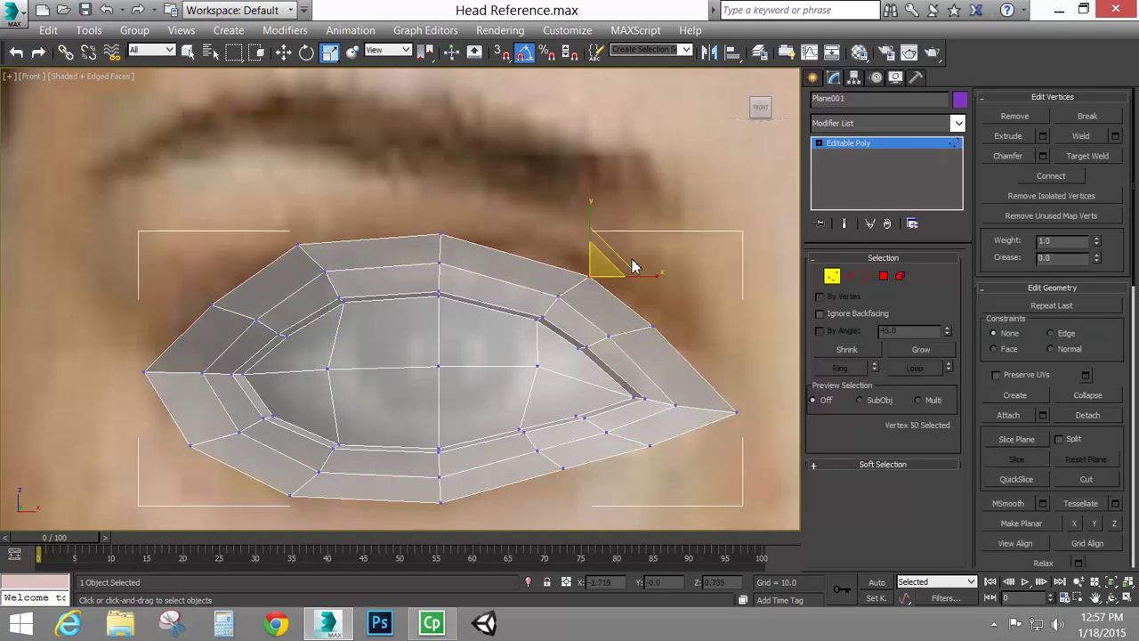
{"action": "left_click", "coordinate": [283, 52]}
{"action": "left_click_drag", "start_coordinate": [617, 233], "coordinate": [614, 211]}
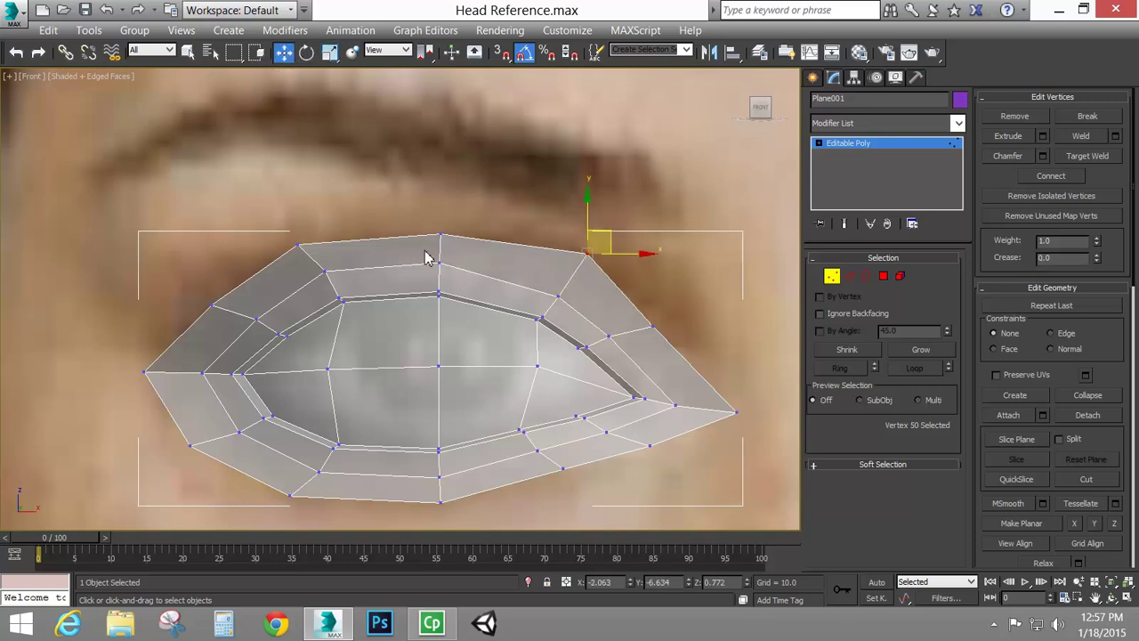
{"action": "left_click", "coordinate": [445, 234]}
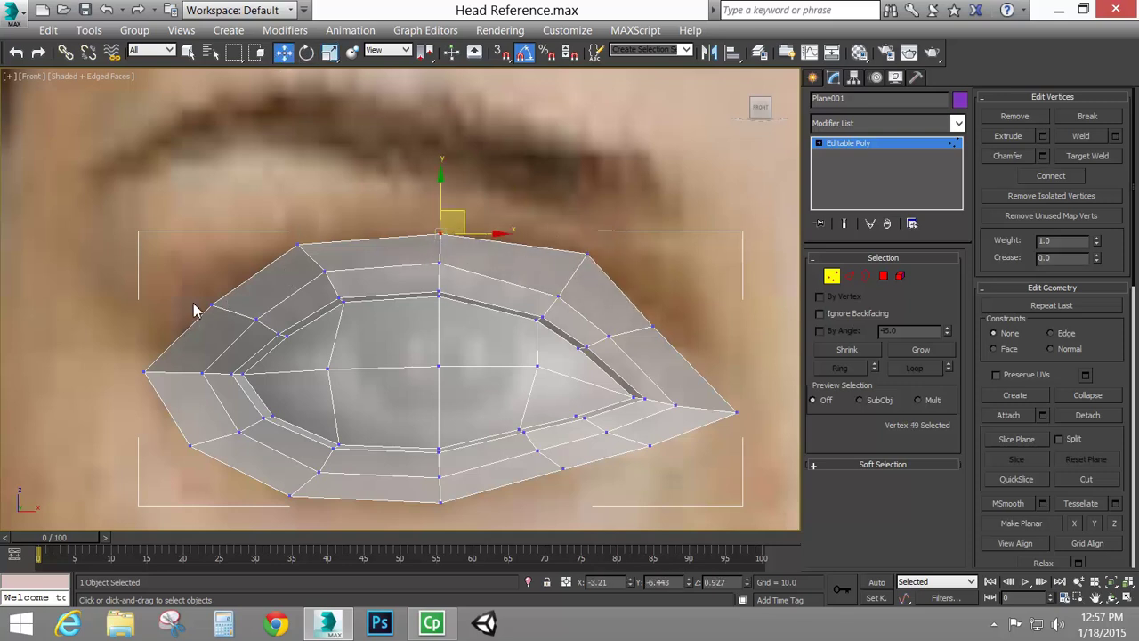
{"action": "left_click", "coordinate": [224, 323]}
{"action": "left_click_drag", "start_coordinate": [233, 283], "coordinate": [214, 269]}
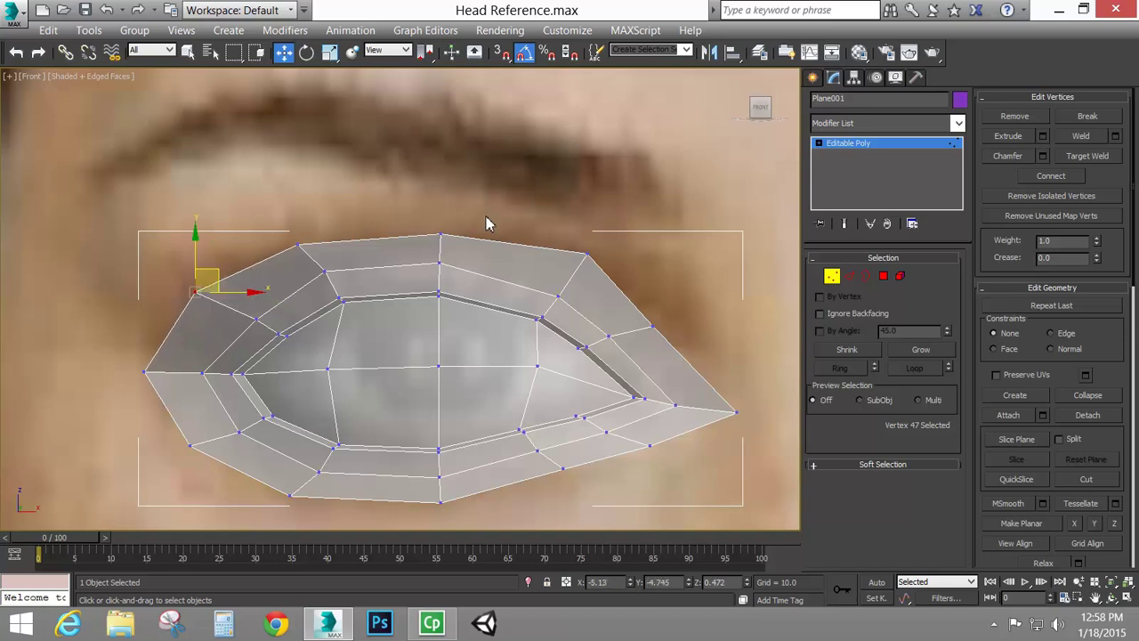
{"action": "left_click", "coordinate": [298, 244]}
{"action": "left_click", "coordinate": [441, 235], "text": "ctrl"}
{"action": "left_click_drag", "start_coordinate": [370, 193], "coordinate": [371, 180]}
Pull the outermost inner-corner vertex and the one beside it inward toward the eye.
{"action": "left_click", "coordinate": [737, 412]}
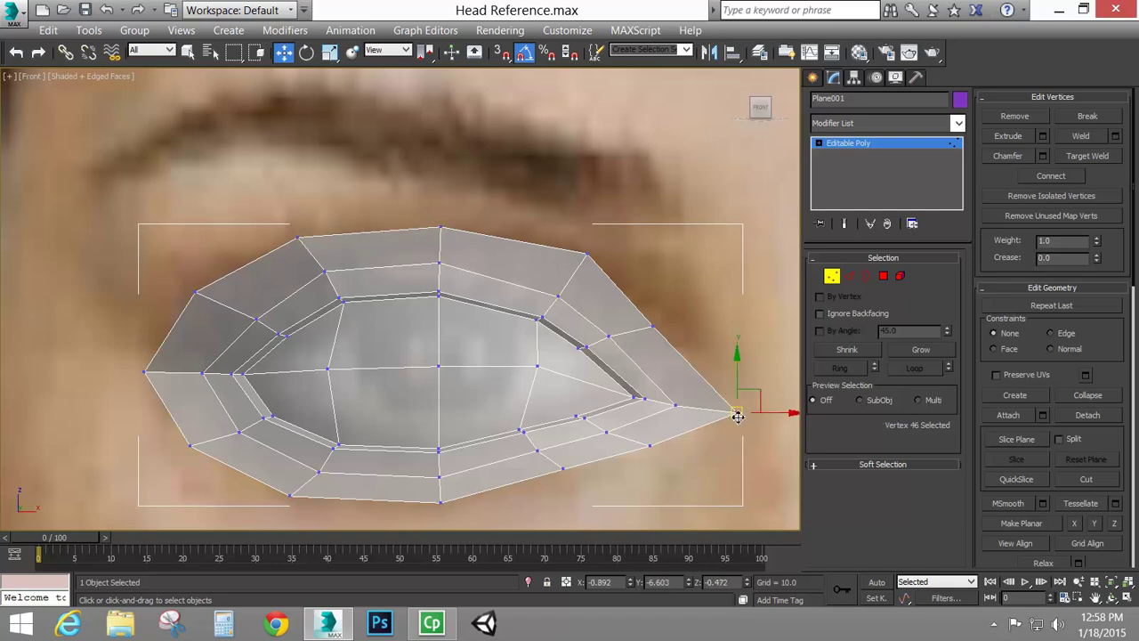
{"action": "left_click_drag", "start_coordinate": [775, 412], "coordinate": [736, 412]}
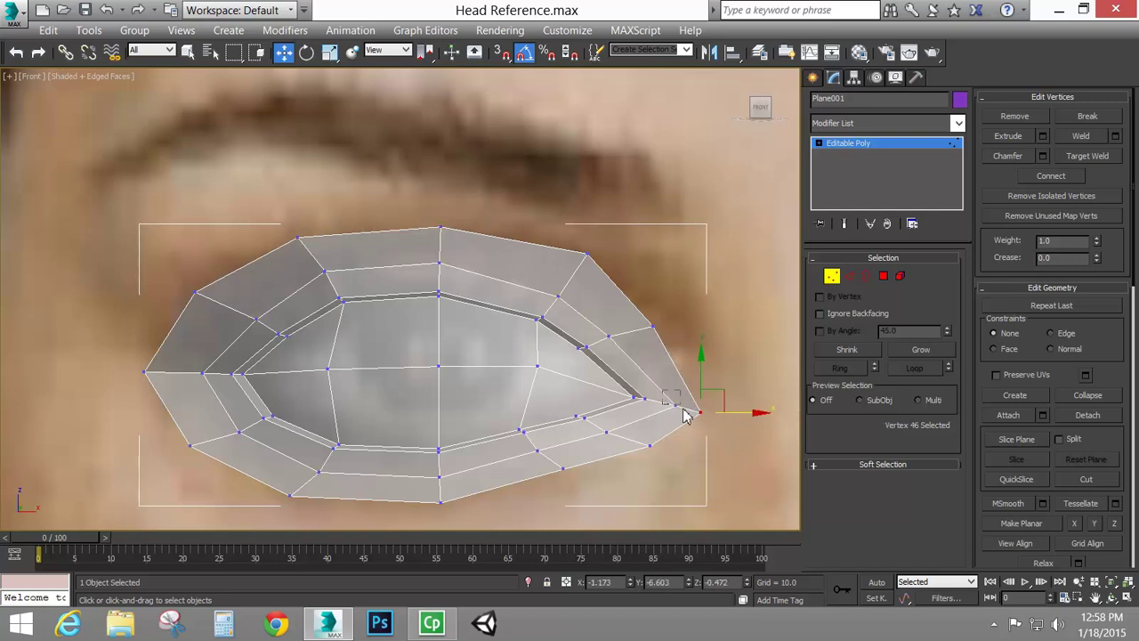
{"action": "left_click", "coordinate": [668, 403]}
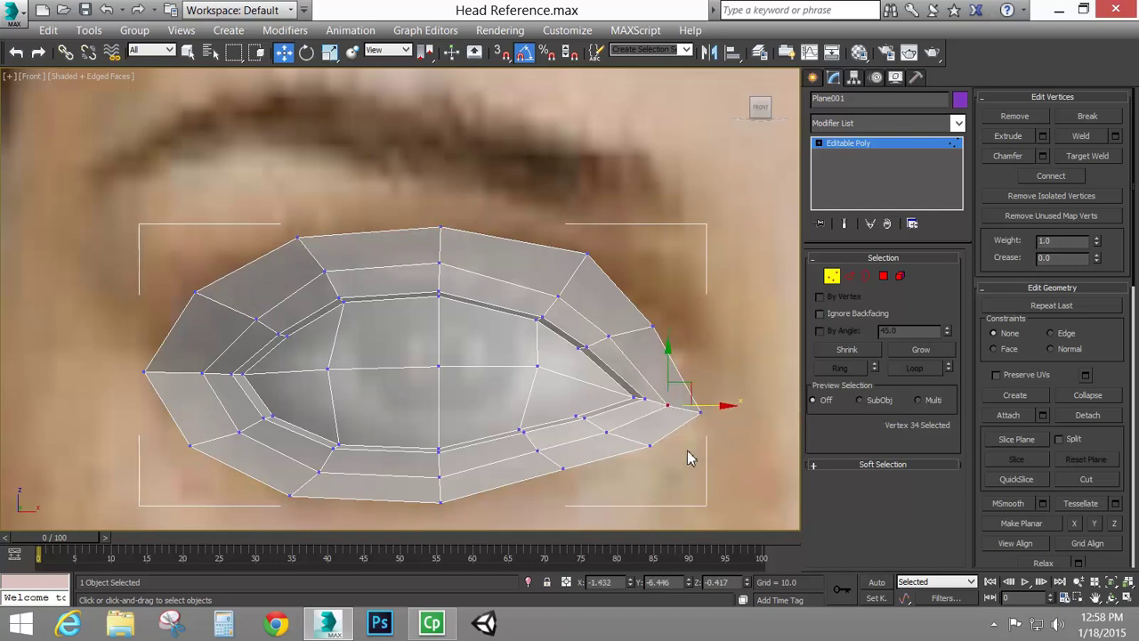
Lower the four outermost vertices along the bottom of the eye mesh to widen the ring beneath the lower lid.
{"action": "left_click", "coordinate": [650, 446]}
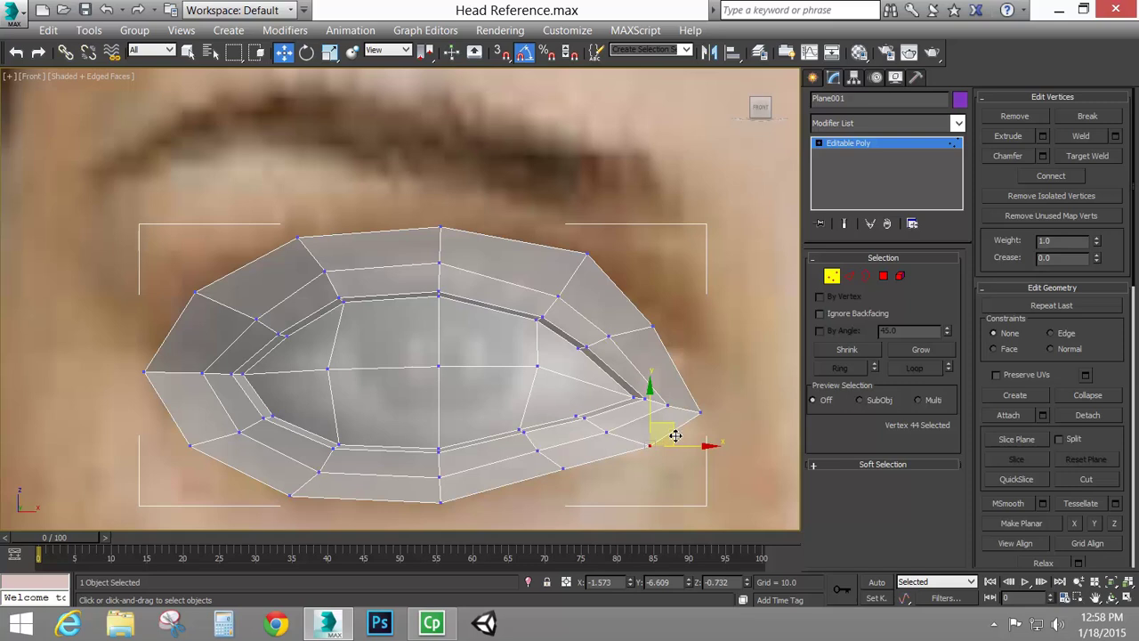
{"action": "left_click_drag", "start_coordinate": [675, 435], "coordinate": [635, 485]}
{"action": "left_click", "coordinate": [562, 469]}
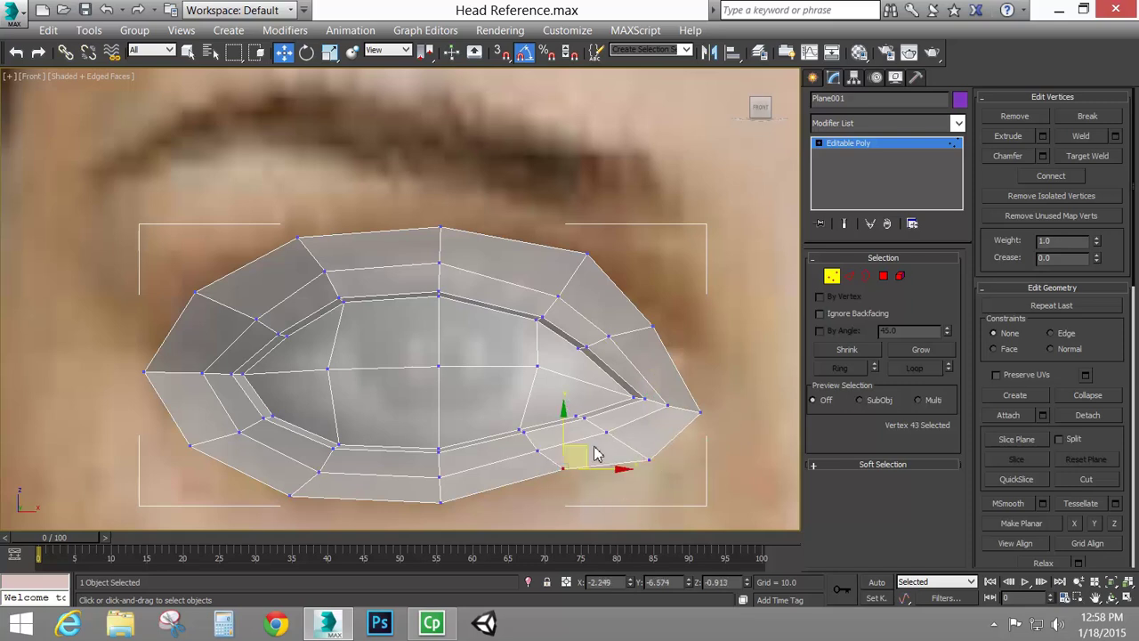
{"action": "left_click_drag", "start_coordinate": [587, 449], "coordinate": [584, 465]}
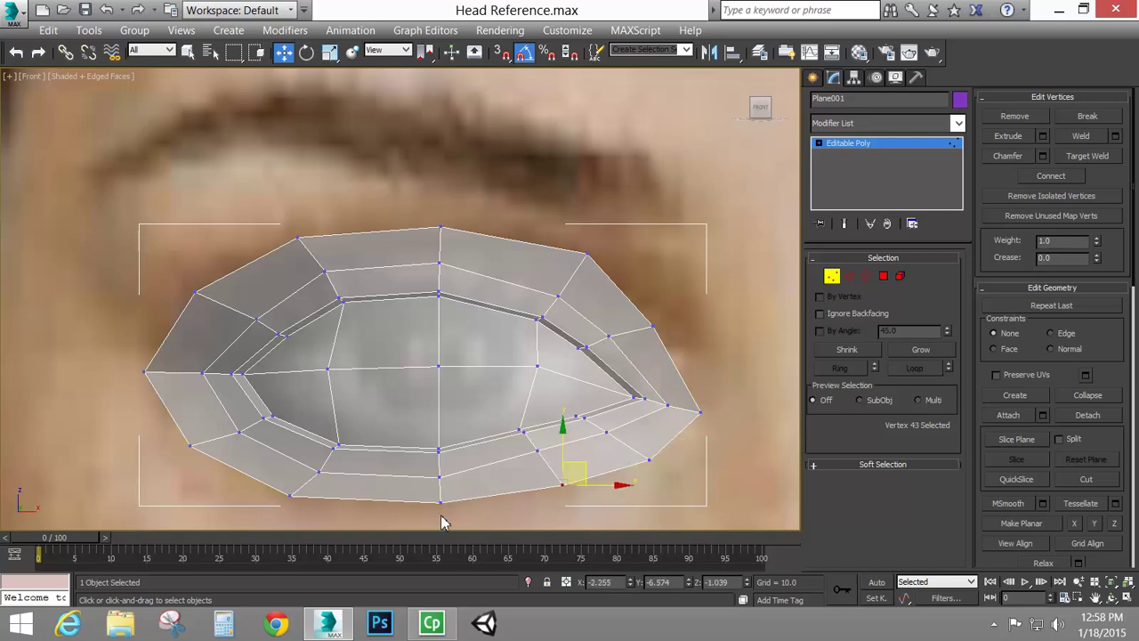
{"action": "middle_click_drag", "start_coordinate": [478, 503], "coordinate": [517, 338]}
{"action": "left_click", "coordinate": [479, 326]}
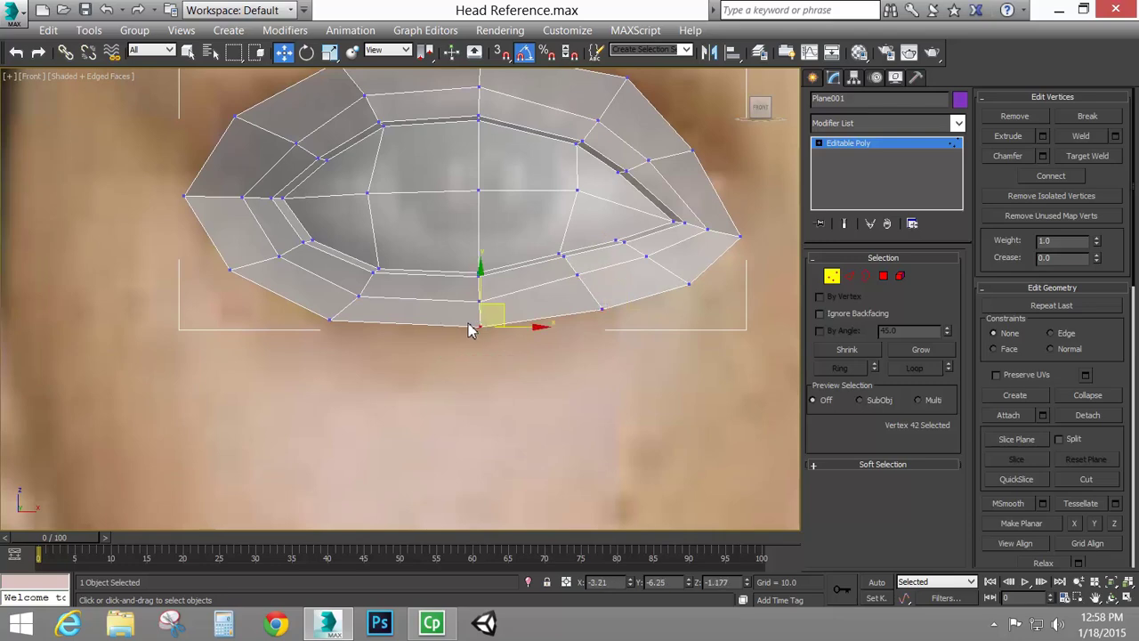
{"action": "left_click_drag", "start_coordinate": [480, 289], "coordinate": [480, 304]}
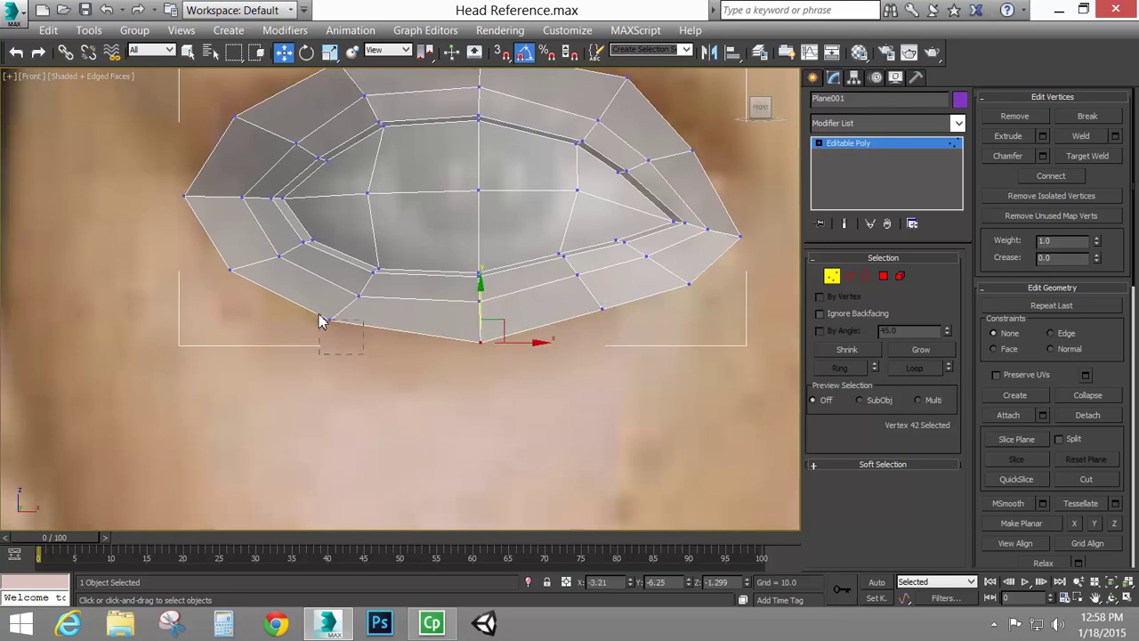
{"action": "left_click_drag", "start_coordinate": [321, 322], "coordinate": [322, 321]}
{"action": "left_click_drag", "start_coordinate": [327, 294], "coordinate": [347, 337]}
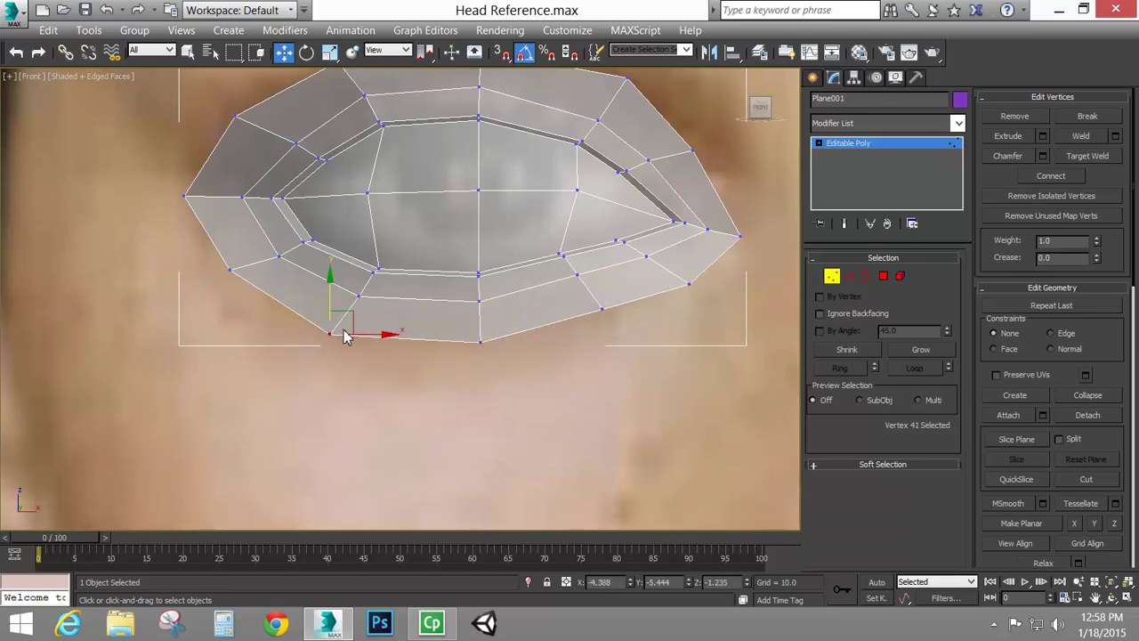
In the left view, move the four upper-lid vertices of the second-outermost ring slightly forward to round the profile.
{"action": "scroll", "coordinate": [257, 346], "scroll_direction": "down", "scroll_amount": 10}
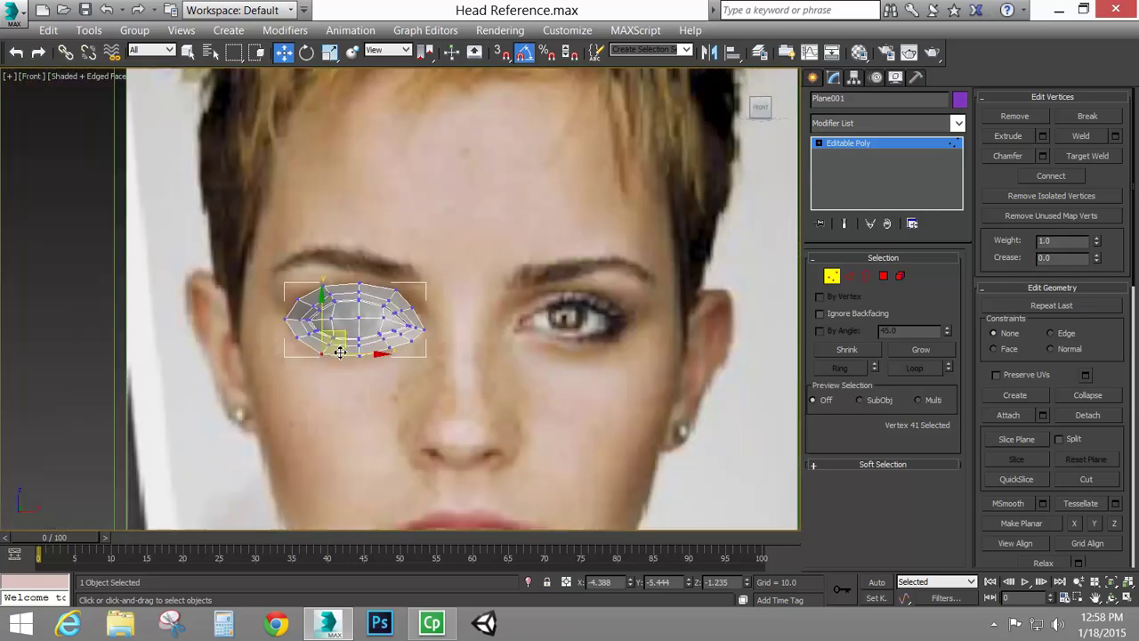
{"action": "scroll", "coordinate": [346, 372], "scroll_direction": "down", "scroll_amount": 2}
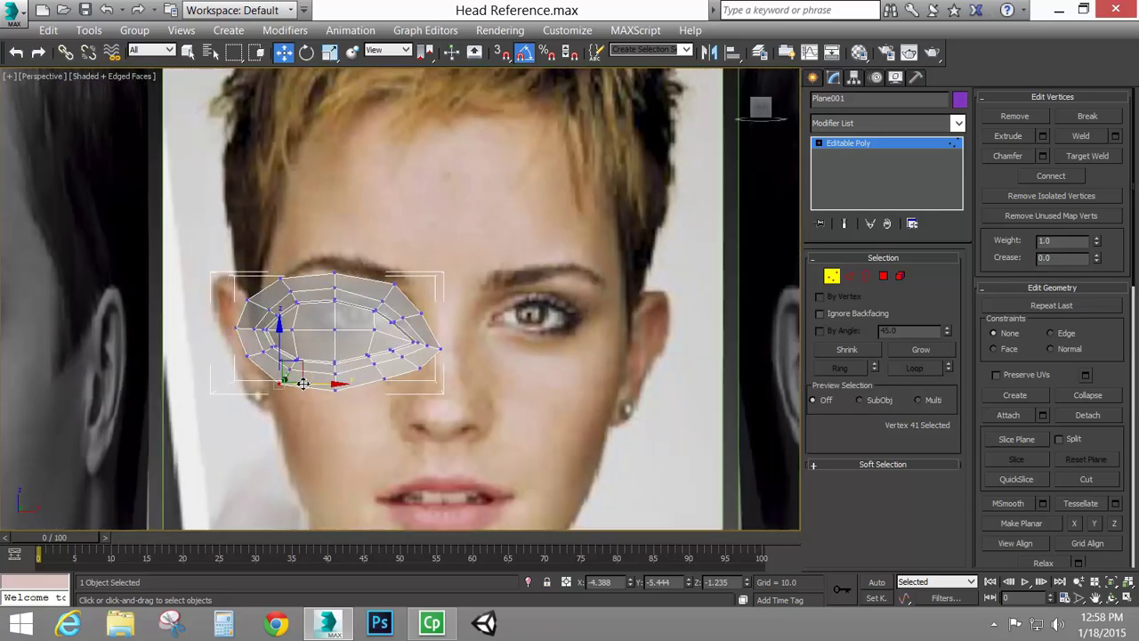
{"action": "key", "text": "p"}
{"action": "middle_click_drag", "start_coordinate": [346, 372], "coordinate": [447, 379], "text": "alt"}
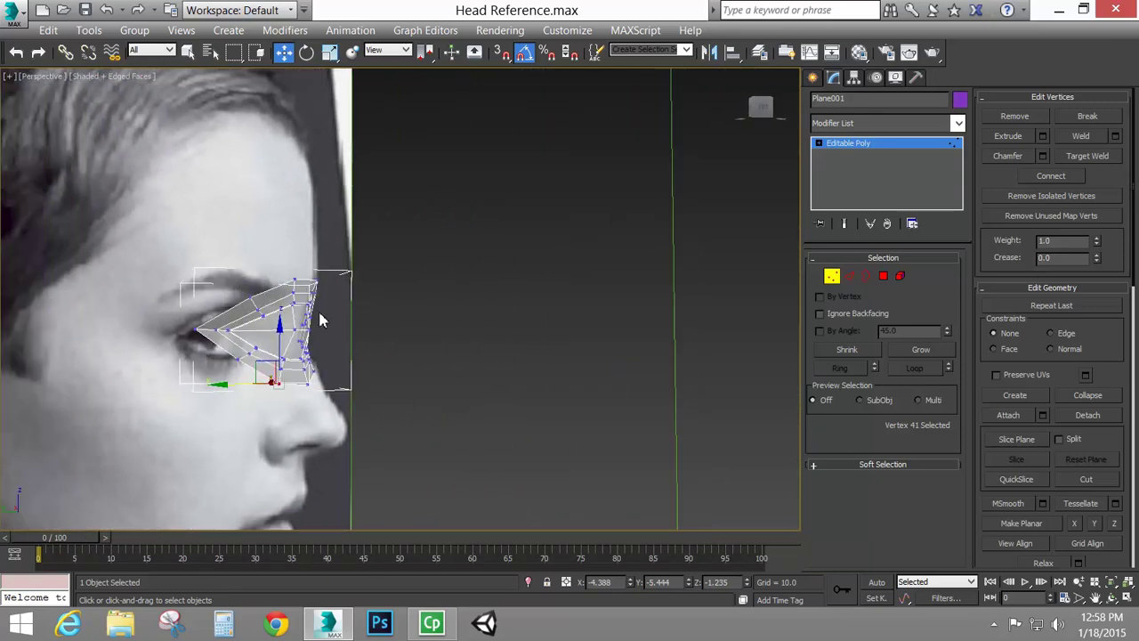
{"action": "key", "text": "l"}
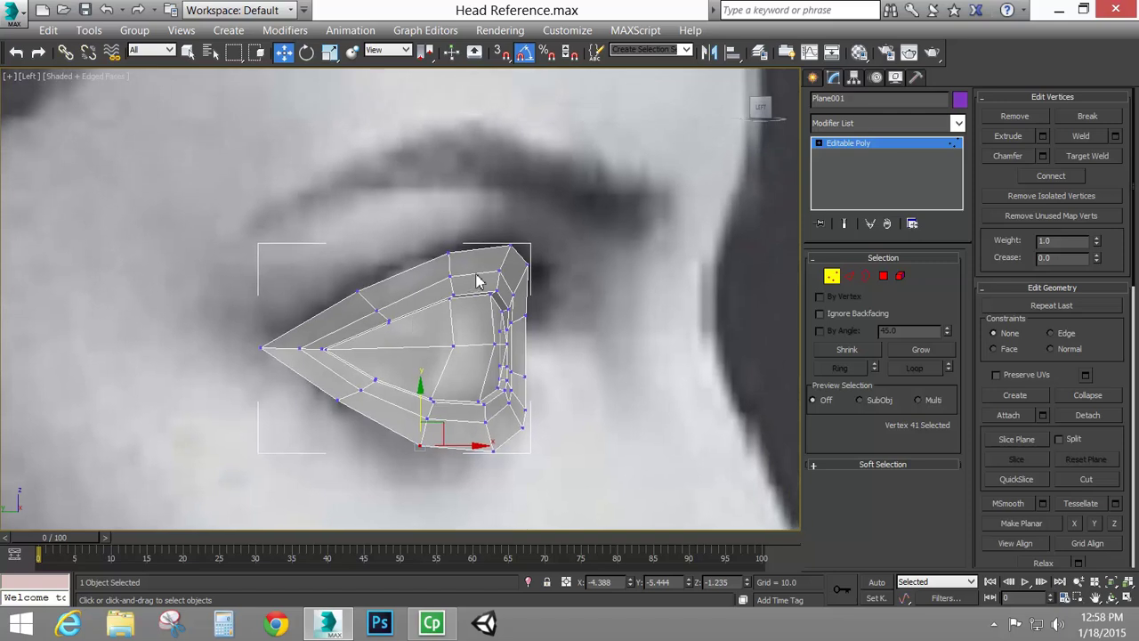
{"action": "left_click", "coordinate": [499, 273]}
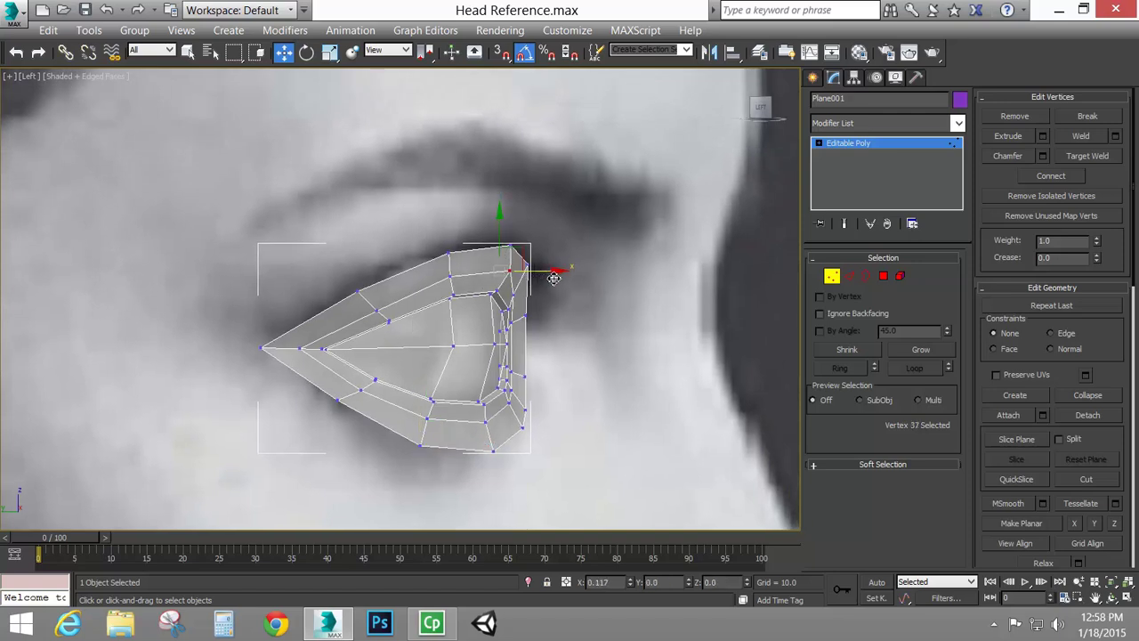
{"action": "left_click", "coordinate": [518, 294]}
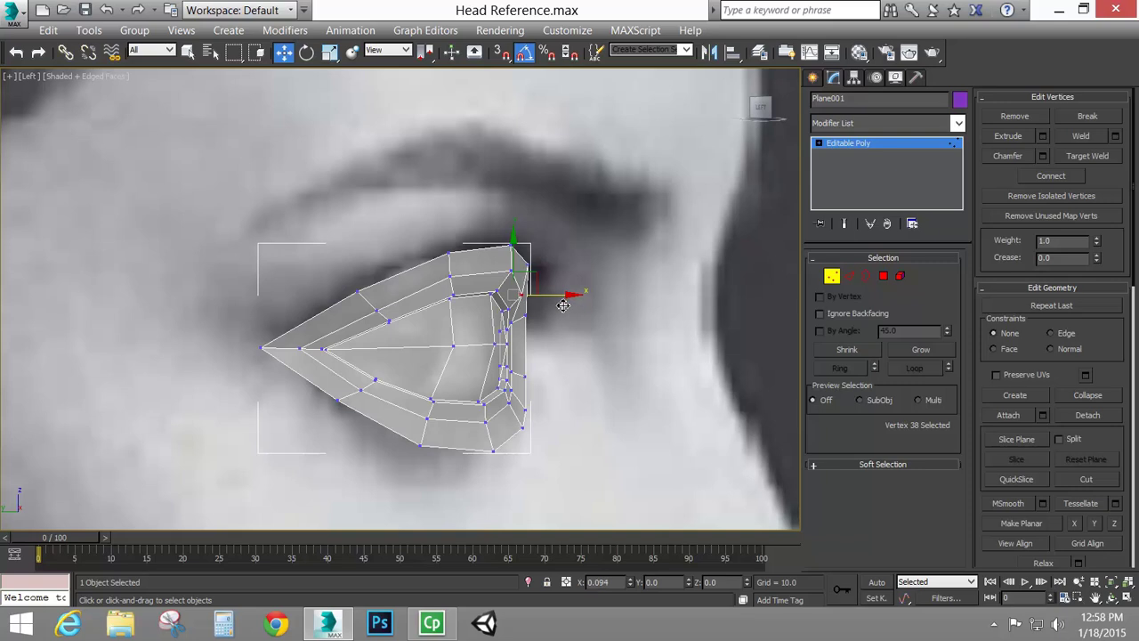
{"action": "left_click_drag", "start_coordinate": [560, 304], "coordinate": [566, 304]}
{"action": "left_click", "coordinate": [447, 277]}
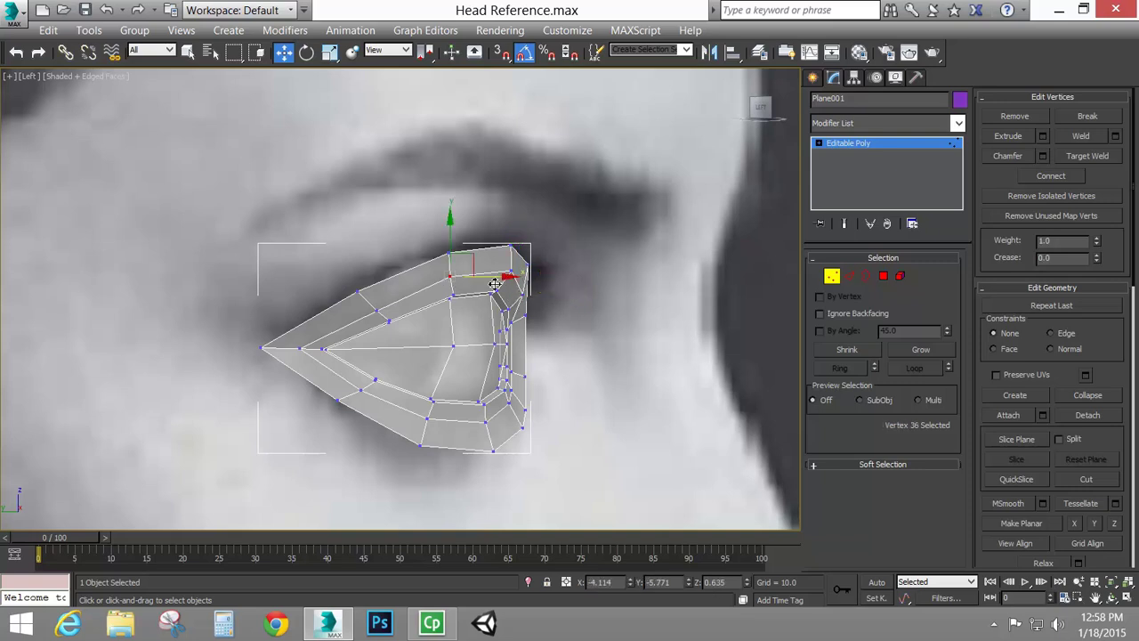
{"action": "left_click", "coordinate": [377, 310]}
{"action": "left_click_drag", "start_coordinate": [405, 307], "coordinate": [412, 310]}
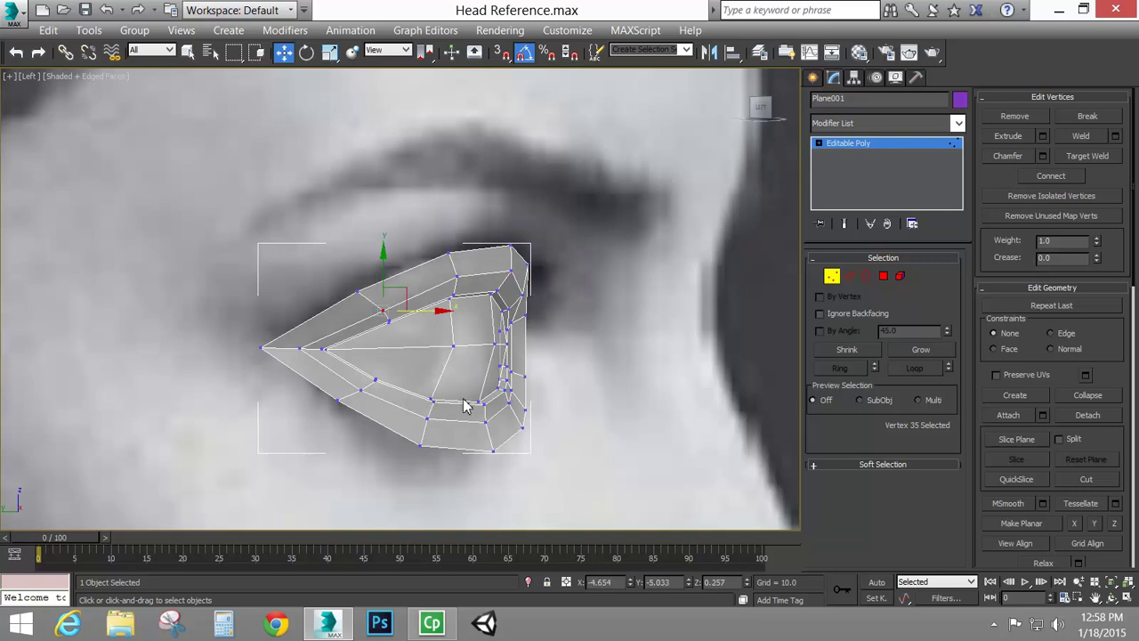
Move the three lower-lid vertices of the second-outermost ring slightly forward in the left view.
{"action": "left_click", "coordinate": [488, 423]}
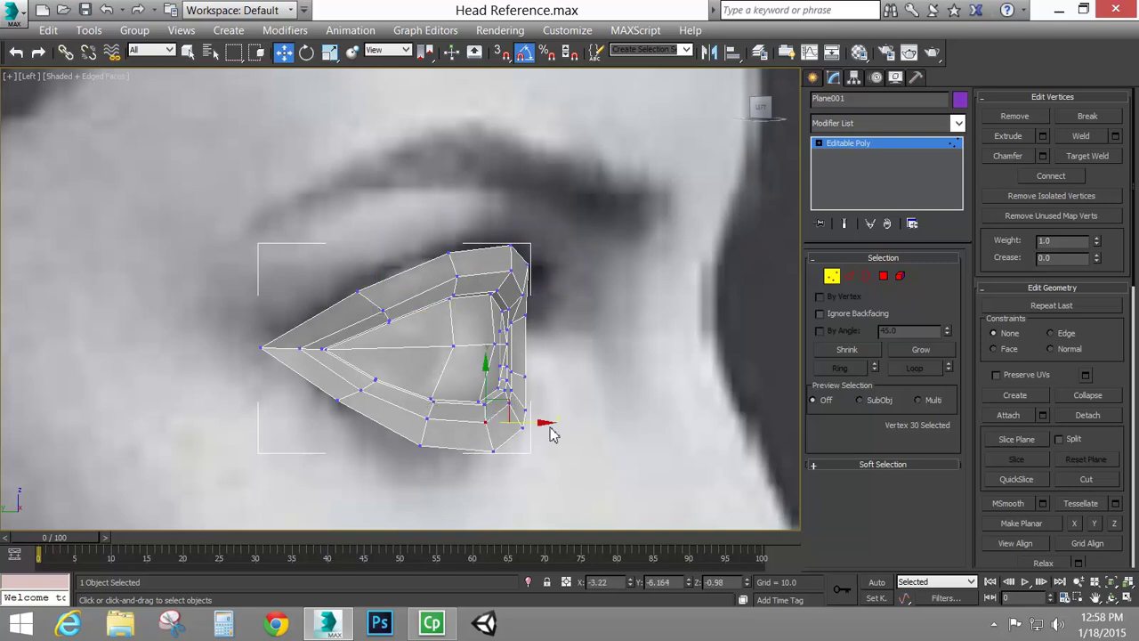
{"action": "left_click_drag", "start_coordinate": [539, 427], "coordinate": [555, 428]}
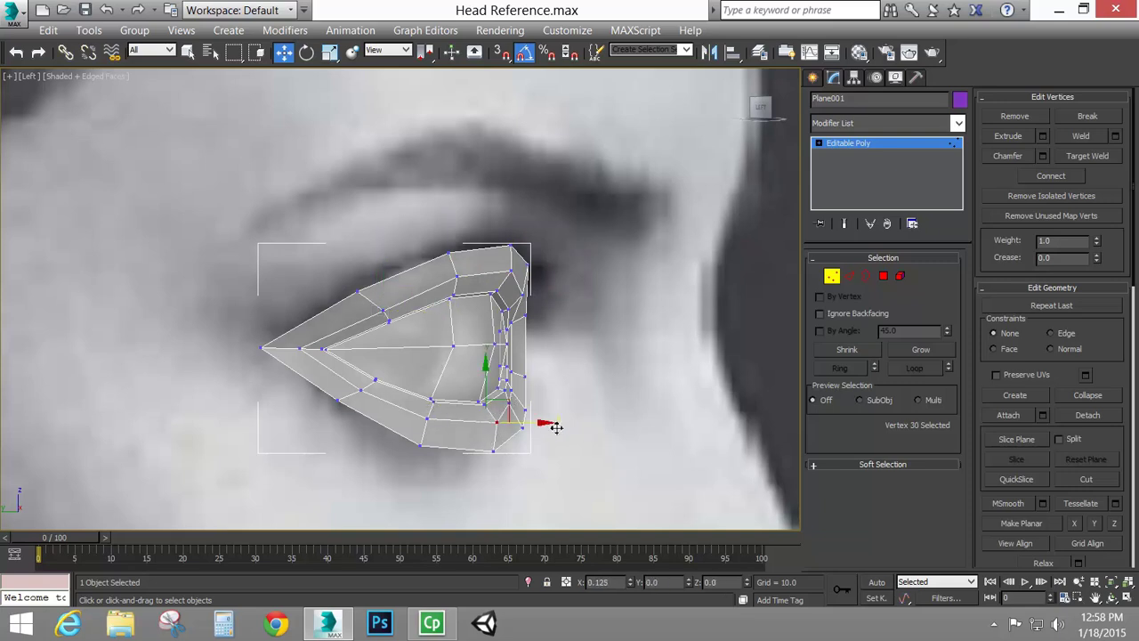
{"action": "left_click", "coordinate": [517, 402]}
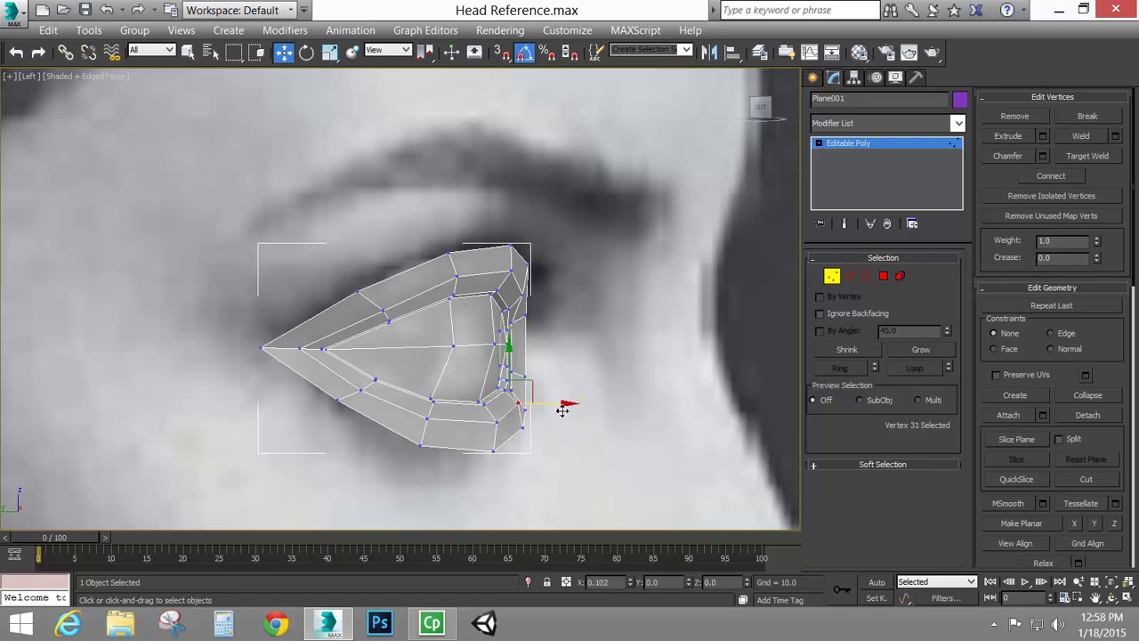
{"action": "left_click", "coordinate": [431, 421]}
{"action": "left_click_drag", "start_coordinate": [479, 427], "coordinate": [493, 428]}
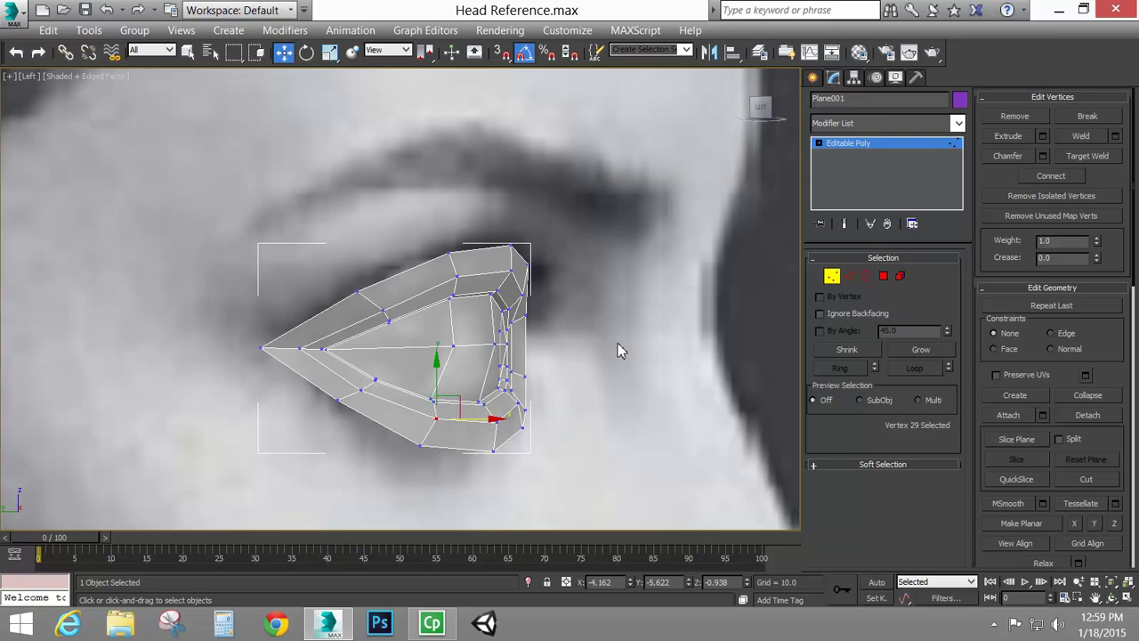
Leave vertex editing and save the scene as an incremented copy named Head Reference01.max.
{"action": "middle_click_drag", "start_coordinate": [618, 349], "coordinate": [602, 367]}
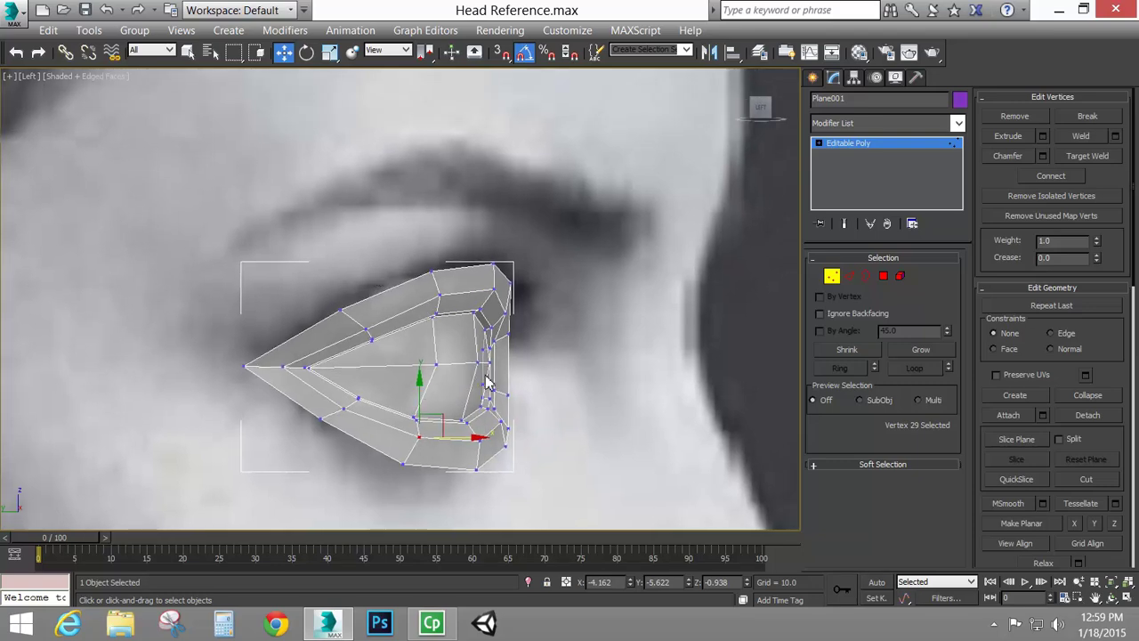
{"action": "key", "text": "f"}
{"action": "middle_click_drag", "start_coordinate": [462, 378], "coordinate": [504, 348]}
{"action": "scroll", "coordinate": [504, 348], "scroll_direction": "up", "scroll_amount": 2}
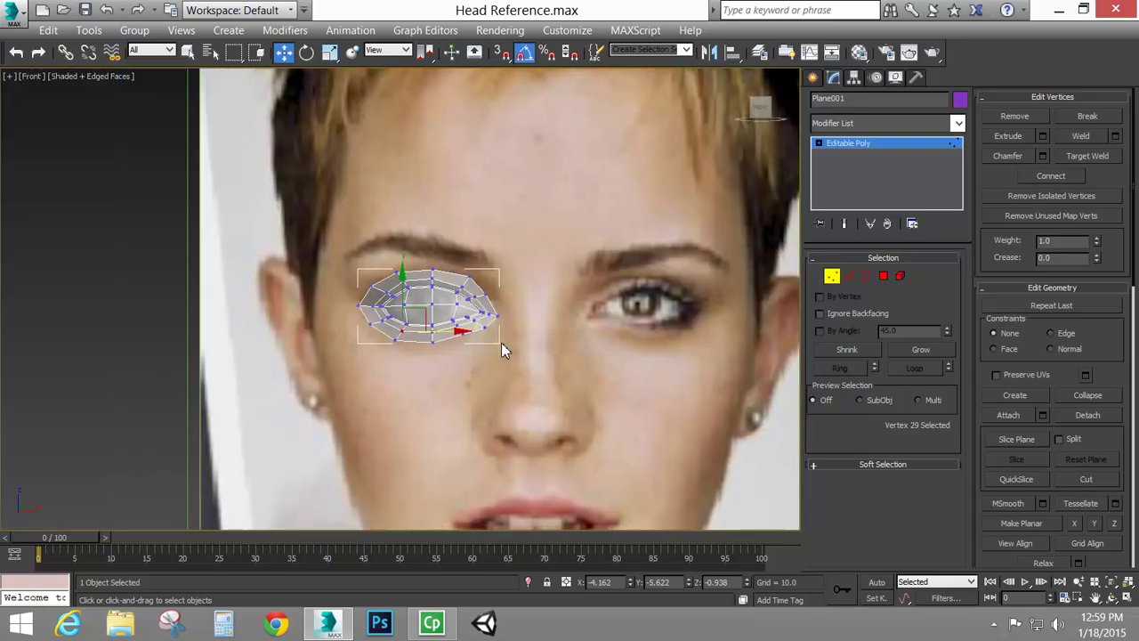
{"action": "left_click", "coordinate": [832, 277]}
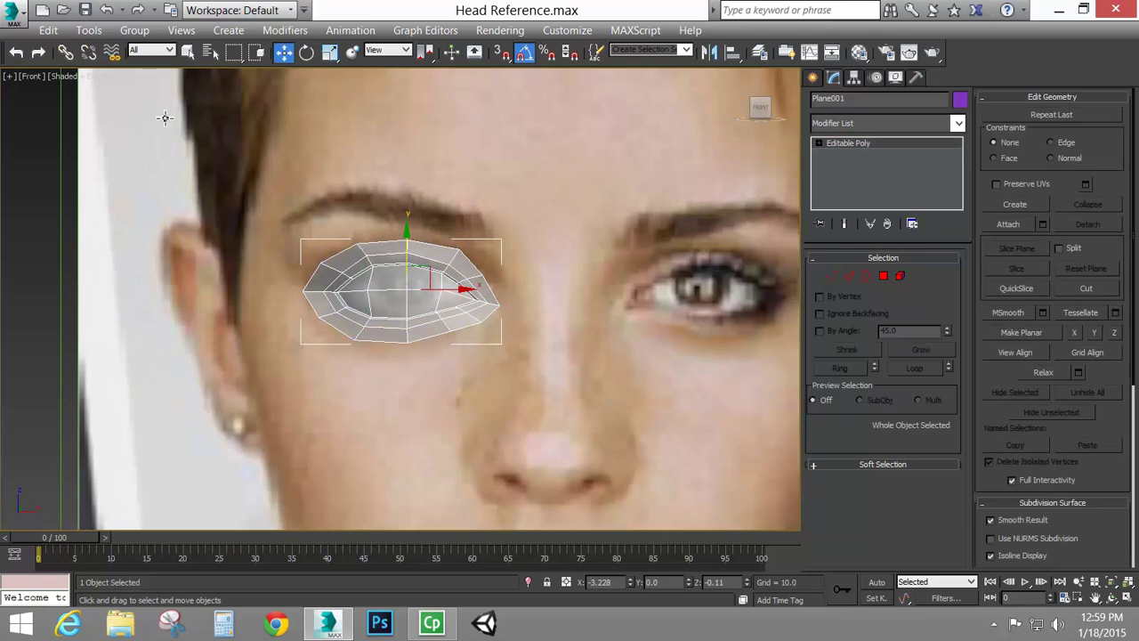
{"action": "left_click", "coordinate": [24, 25]}
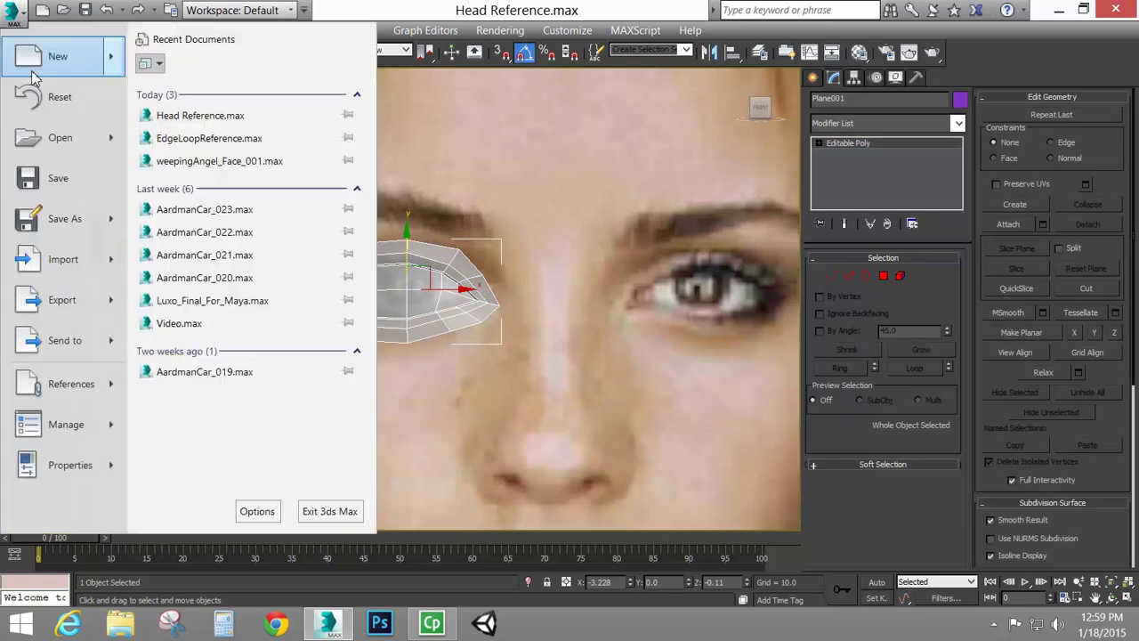
{"action": "left_click", "coordinate": [85, 221]}
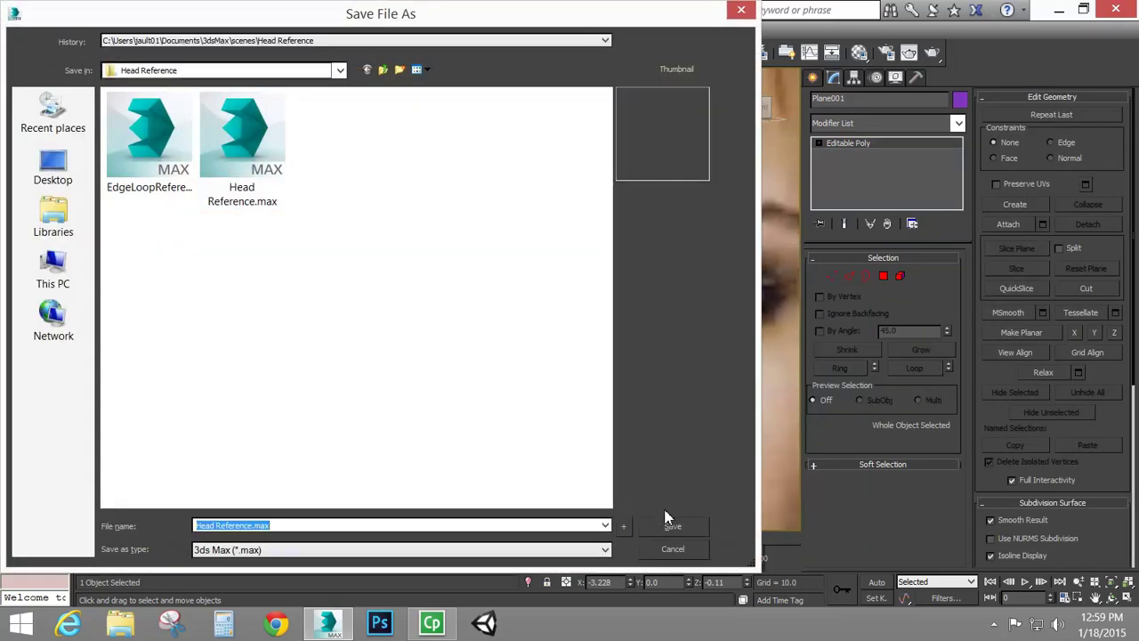
{"action": "left_click", "coordinate": [624, 529]}
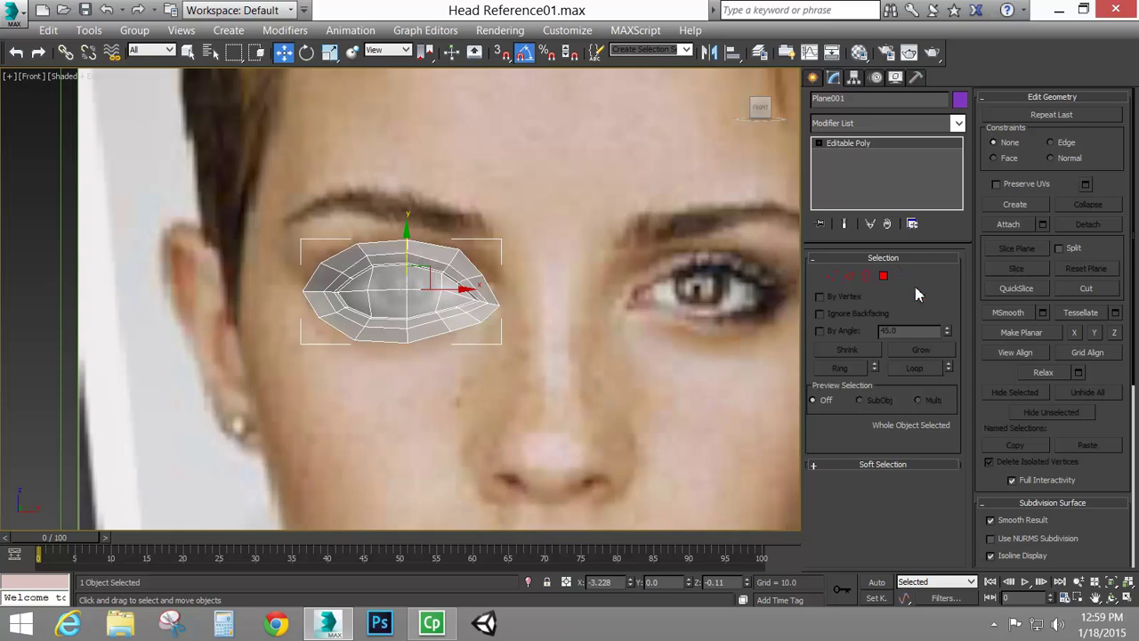
{"action": "left_click", "coordinate": [883, 275]}
{"action": "left_click", "coordinate": [429, 249]}
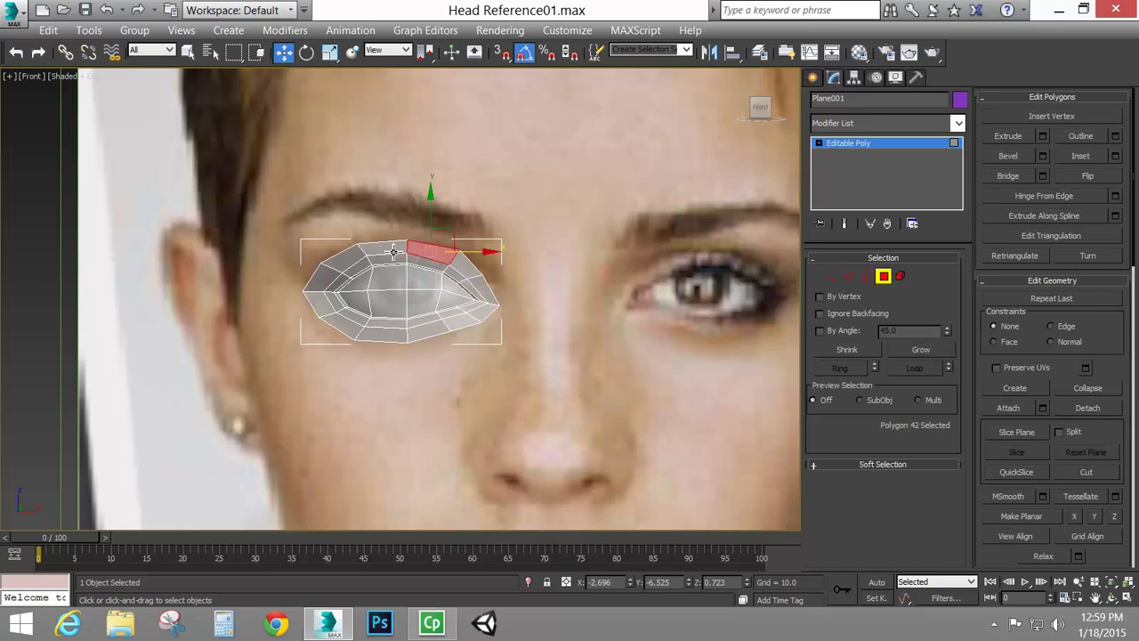
{"action": "left_click", "coordinate": [385, 251], "text": "shift"}
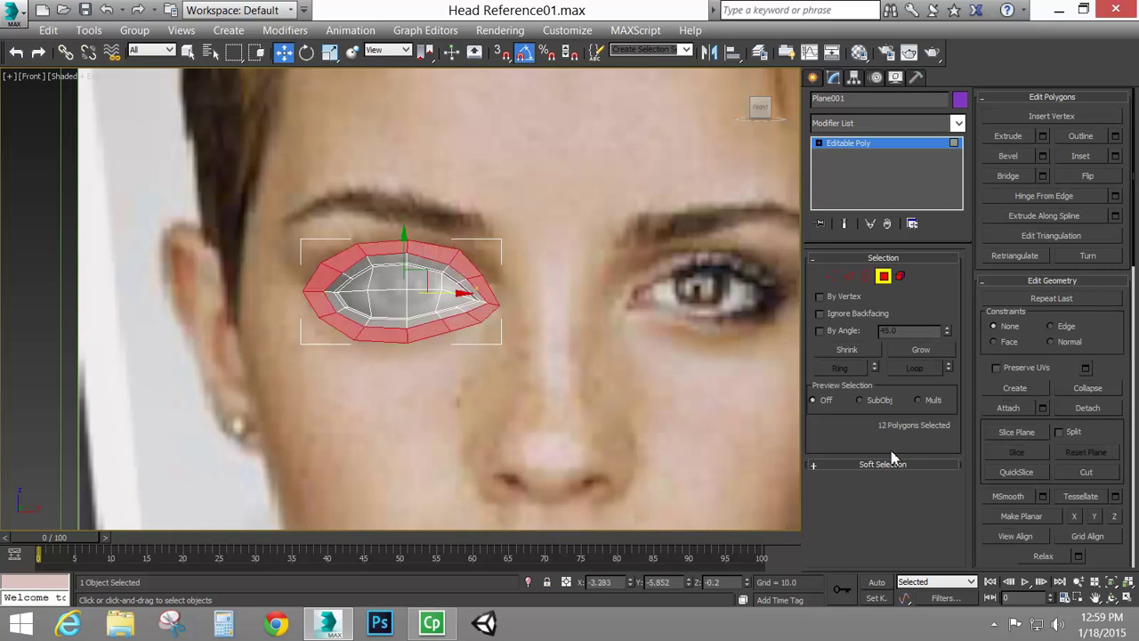
{"action": "left_click", "coordinate": [883, 276]}
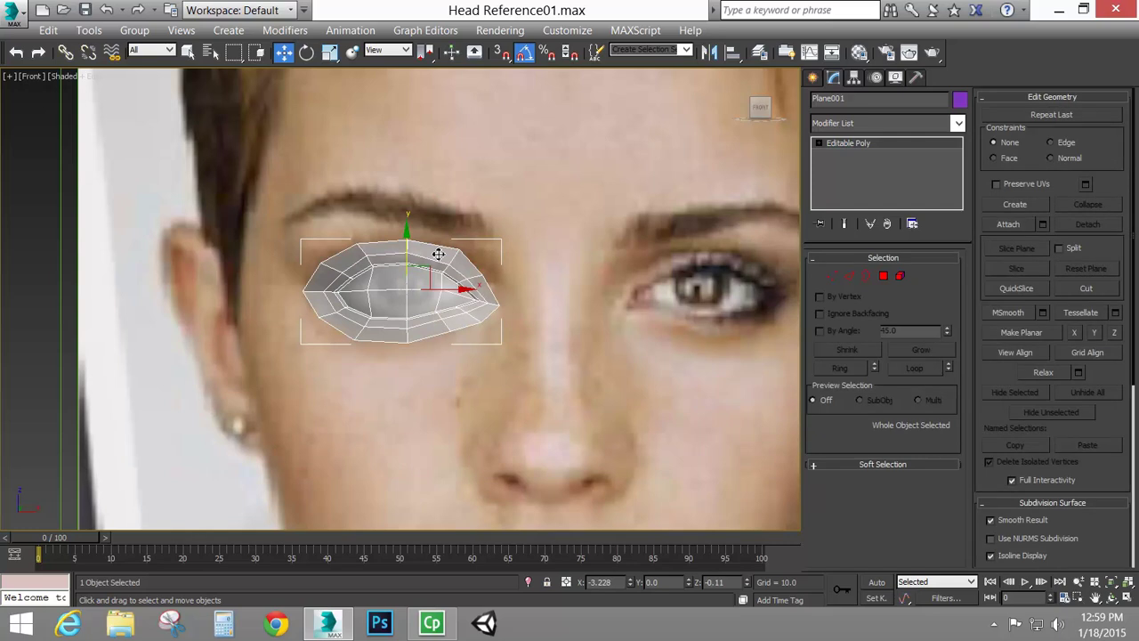
Extend the eye mesh with a new outer ring by scaling a copy of its open border up to 130%.
{"action": "left_click", "coordinate": [866, 276]}
{"action": "left_click", "coordinate": [438, 252]}
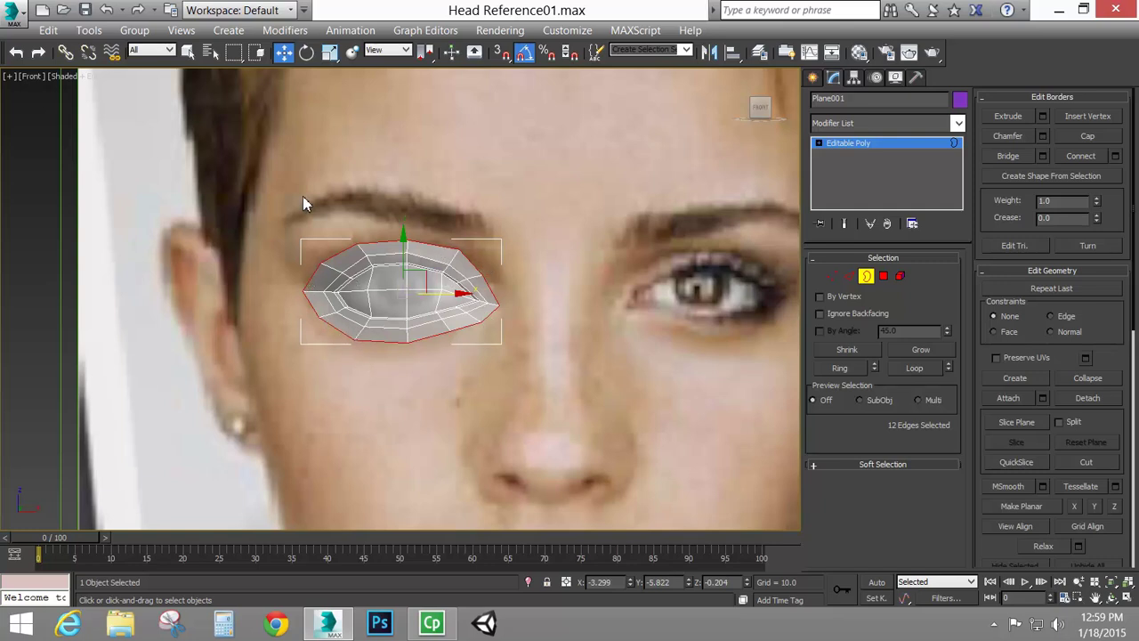
{"action": "left_click", "coordinate": [329, 52]}
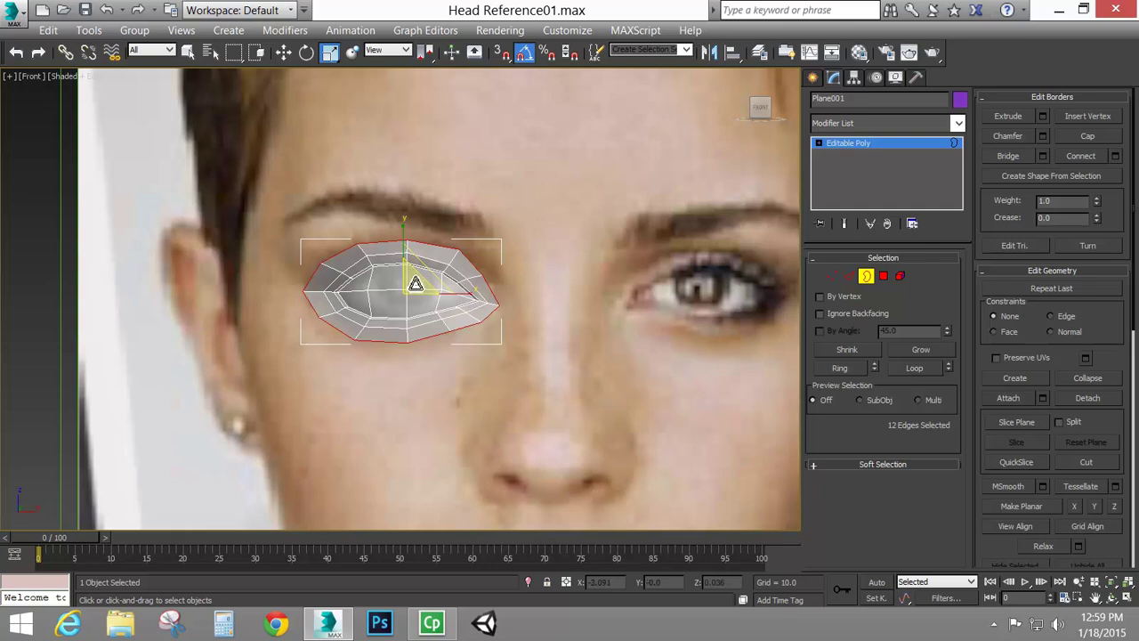
{"action": "left_click_drag", "start_coordinate": [416, 283], "coordinate": [410, 261]}
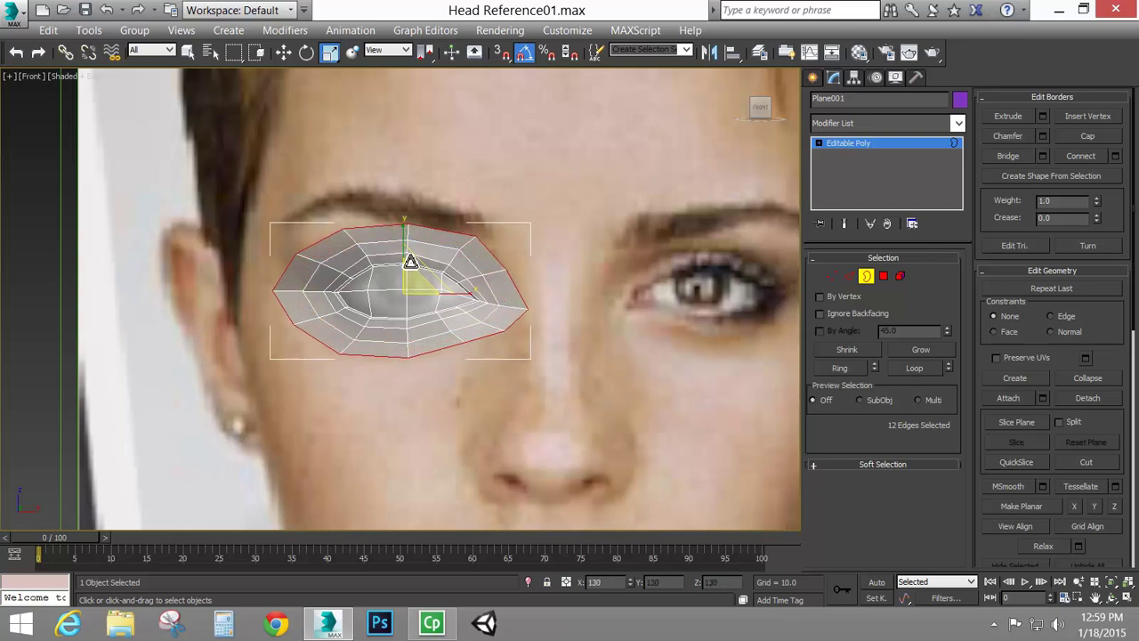
Lower the new ring's three bottom vertices from beside the inner eye corner to below the pupil.
{"action": "left_click", "coordinate": [832, 276]}
{"action": "scroll", "coordinate": [485, 334], "scroll_direction": "up", "scroll_amount": 3}
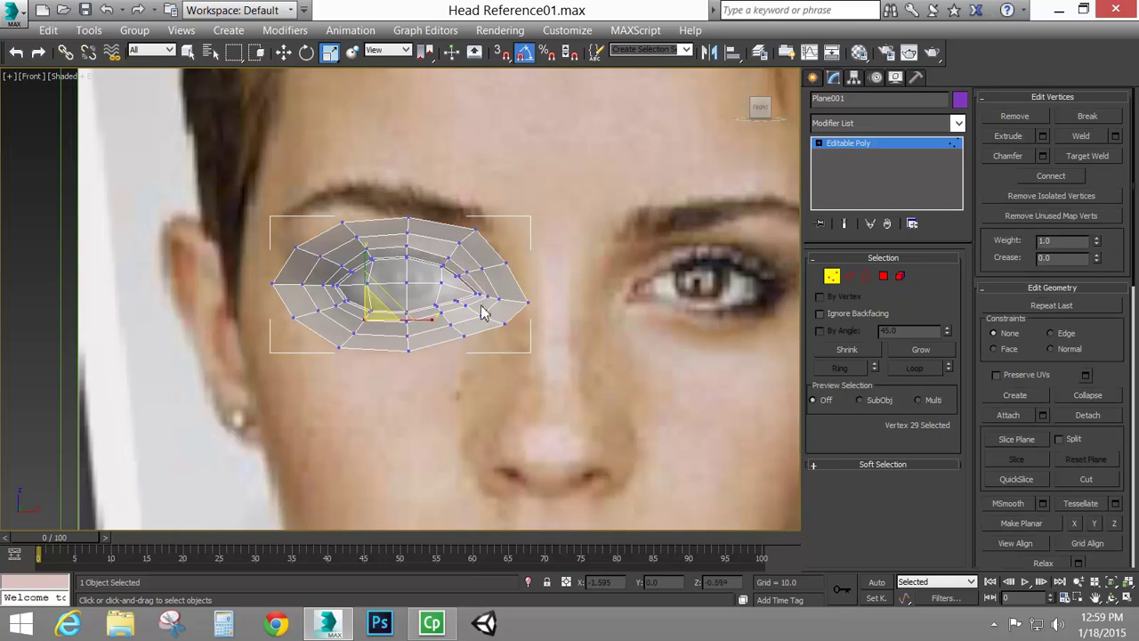
{"action": "left_click", "coordinate": [515, 324]}
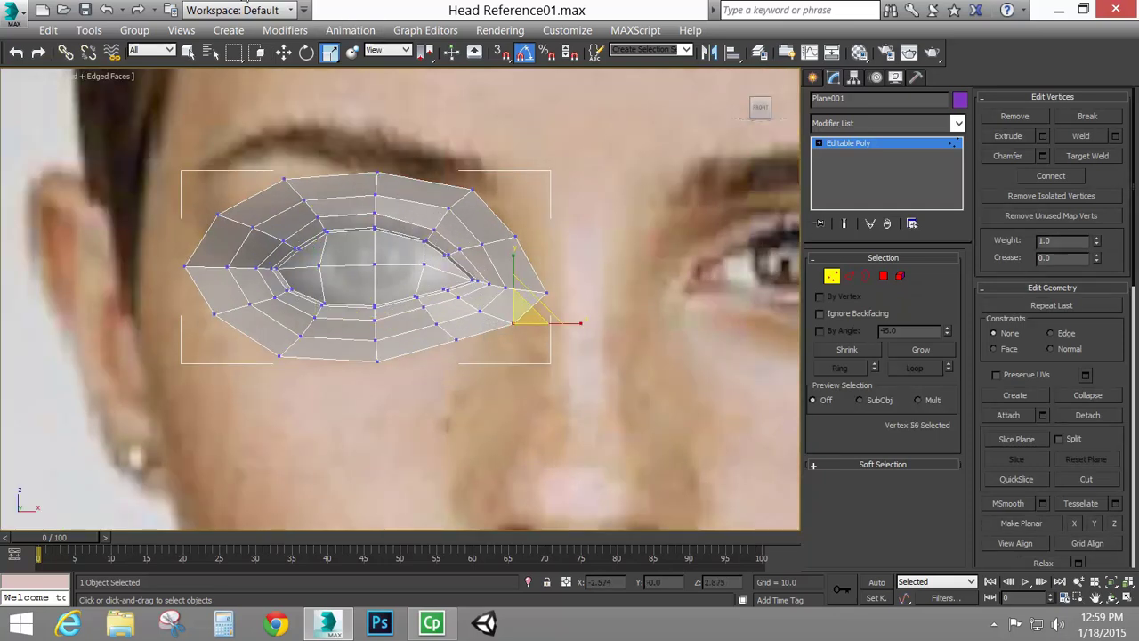
{"action": "left_click", "coordinate": [283, 52]}
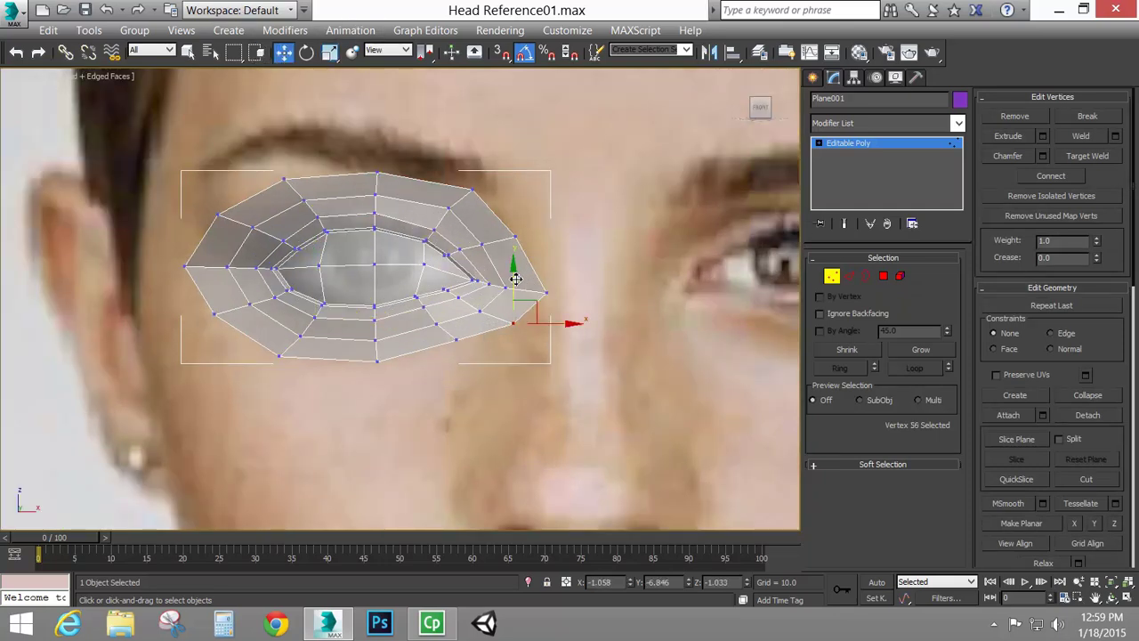
{"action": "left_click_drag", "start_coordinate": [514, 281], "coordinate": [460, 338]}
{"action": "left_click", "coordinate": [459, 342]}
{"action": "left_click", "coordinate": [382, 360]}
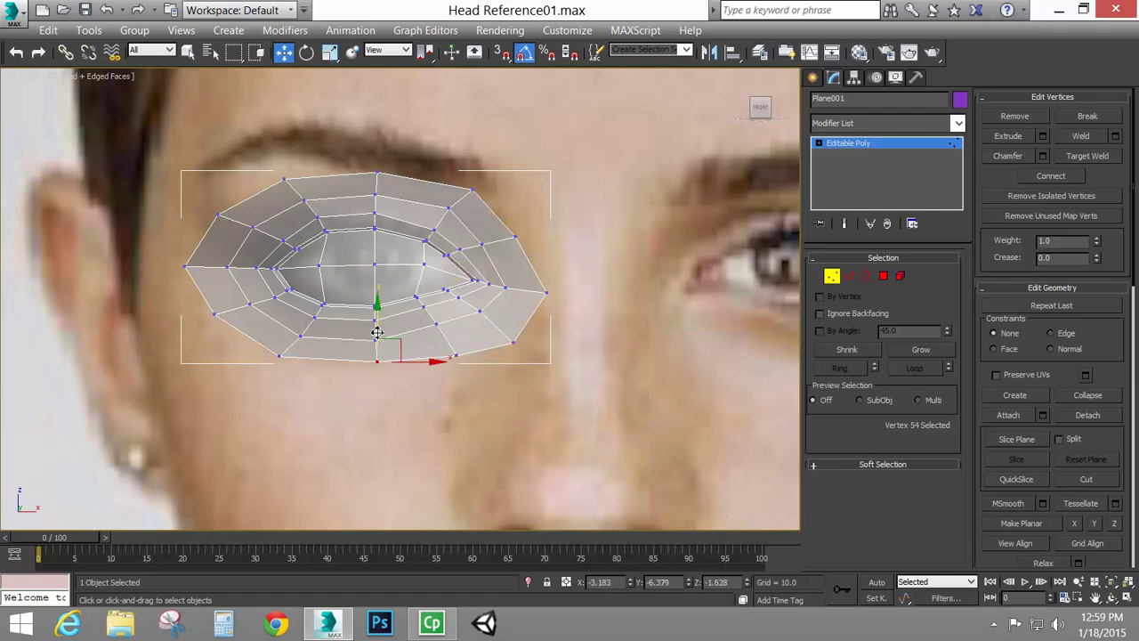
{"action": "left_click_drag", "start_coordinate": [381, 335], "coordinate": [381, 352]}
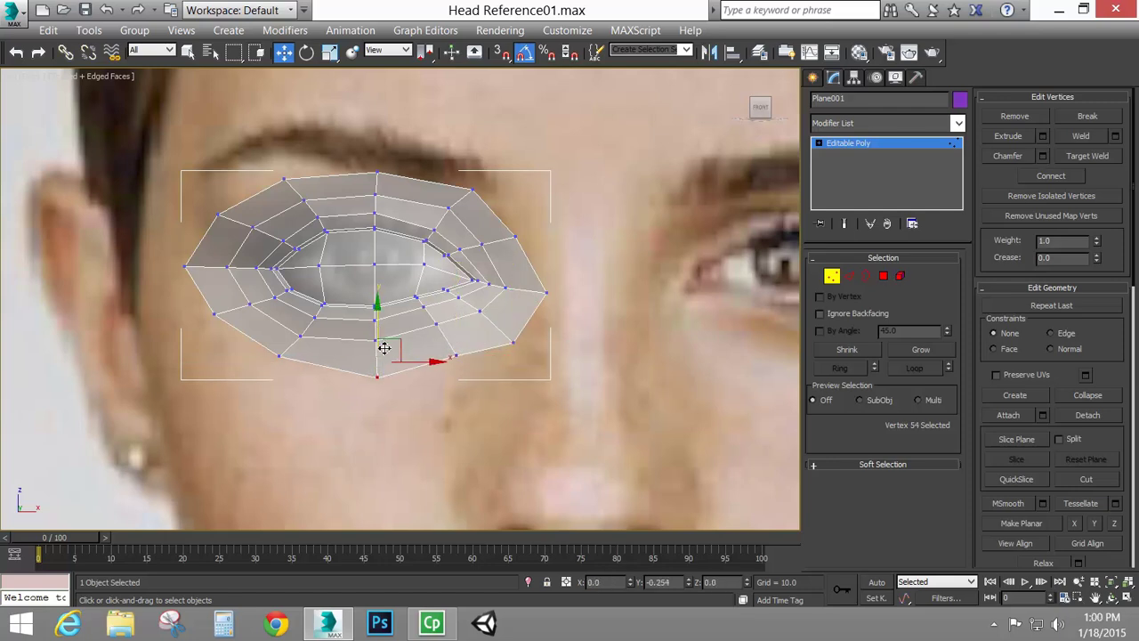
Move the new ring's two lower vertices on the temple side down and slightly outward.
{"action": "left_click", "coordinate": [281, 360]}
{"action": "left_click_drag", "start_coordinate": [302, 333], "coordinate": [297, 348]}
{"action": "left_click", "coordinate": [215, 313]}
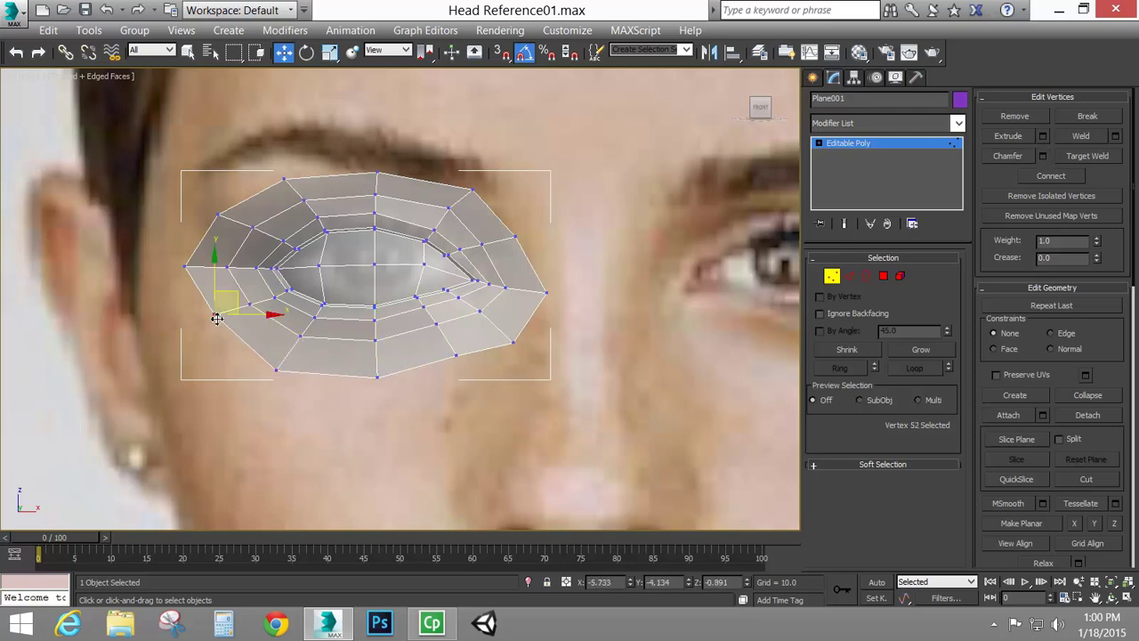
{"action": "mouse_move", "coordinate": [246, 302]}
{"action": "left_mouse_down"}
{"action": "mouse_move", "coordinate": [228, 301]}
{"action": "mouse_move", "coordinate": [229, 313]}
{"action": "left_mouse_up"}
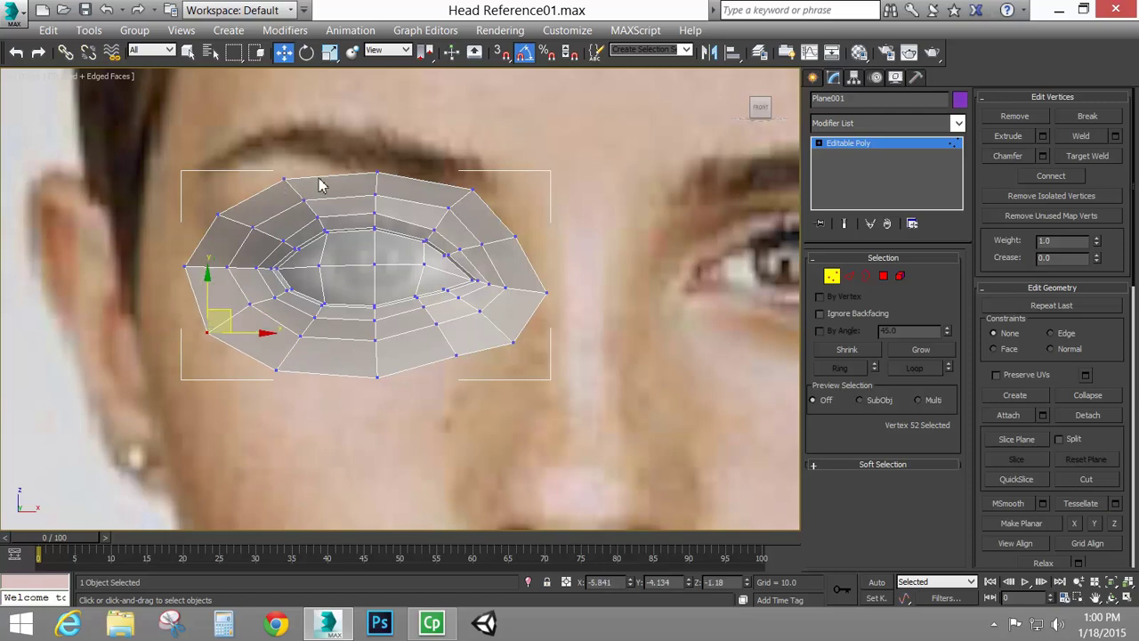
Raise the new ring's two upper temple-side vertices toward the eyebrow and slightly lower the vertex above the pupil.
{"action": "left_click", "coordinate": [286, 181]}
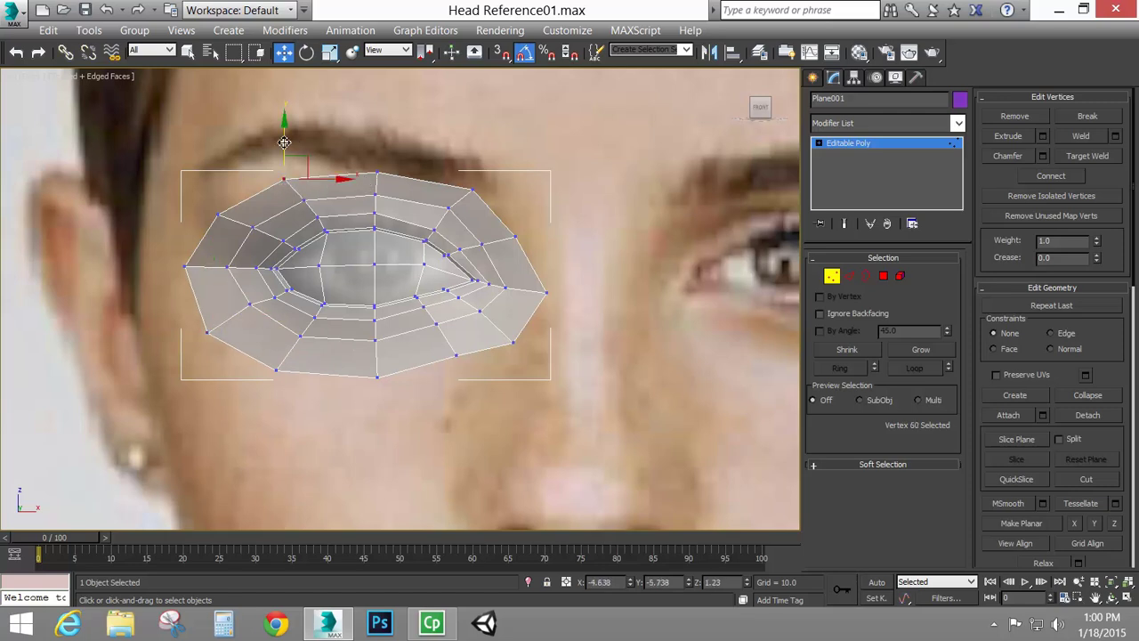
{"action": "left_click_drag", "start_coordinate": [289, 138], "coordinate": [288, 129]}
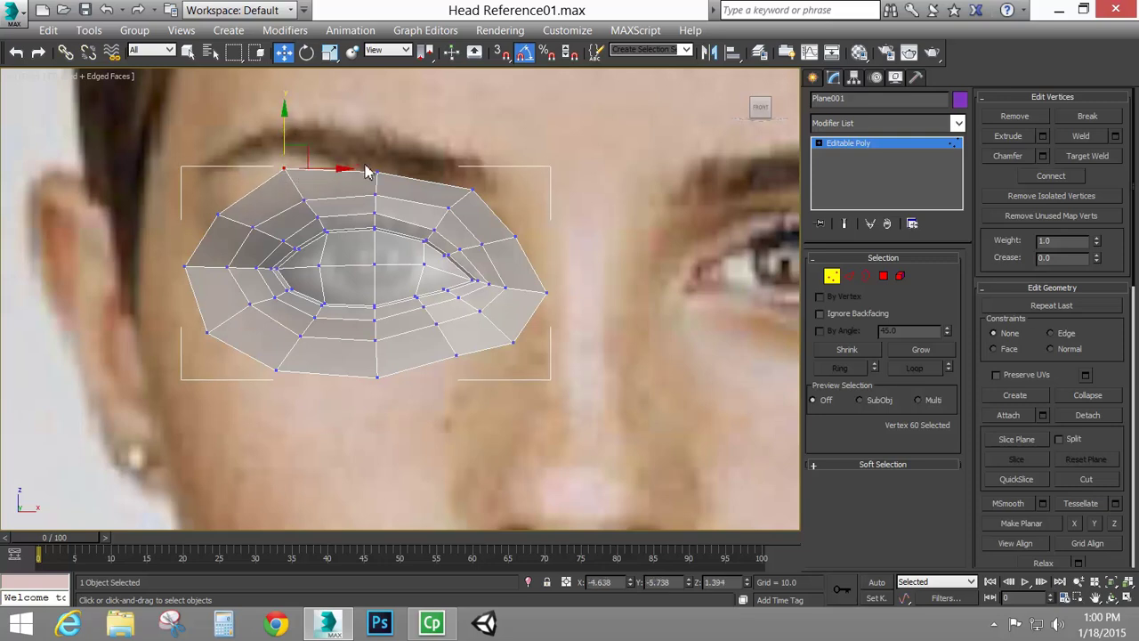
{"action": "left_click", "coordinate": [379, 177]}
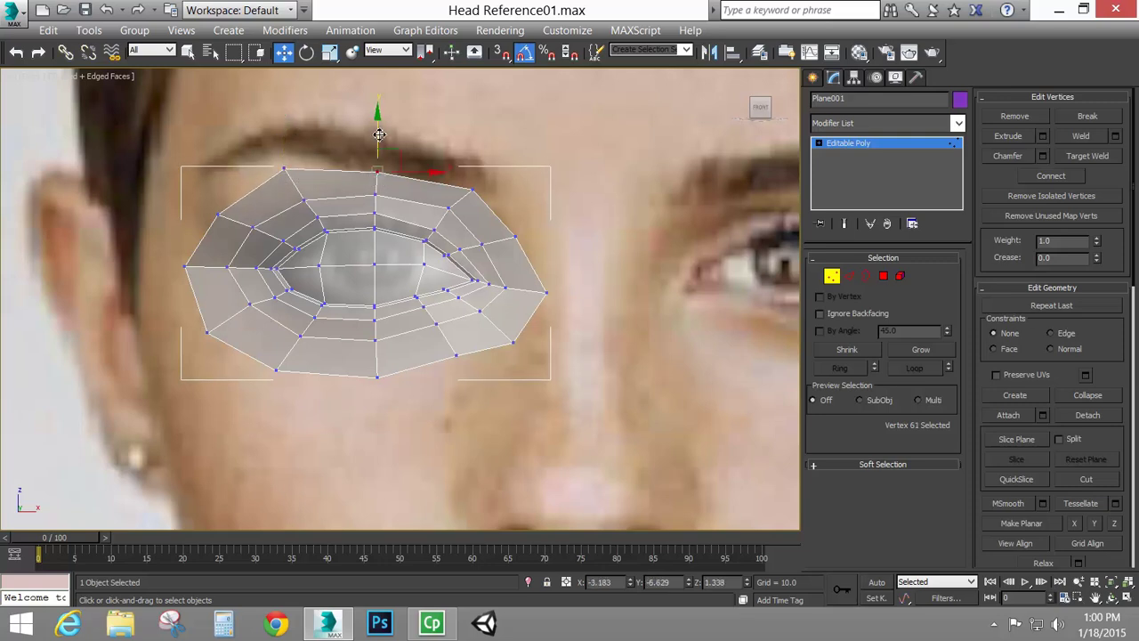
{"action": "left_click", "coordinate": [284, 167]}
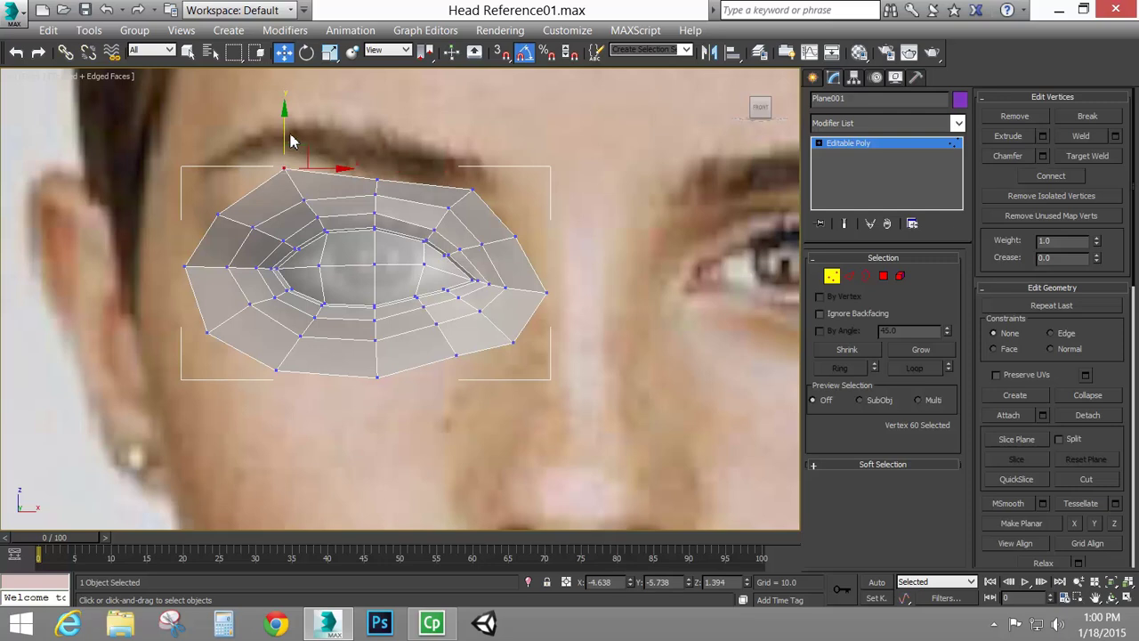
{"action": "left_click_drag", "start_coordinate": [285, 125], "coordinate": [284, 117]}
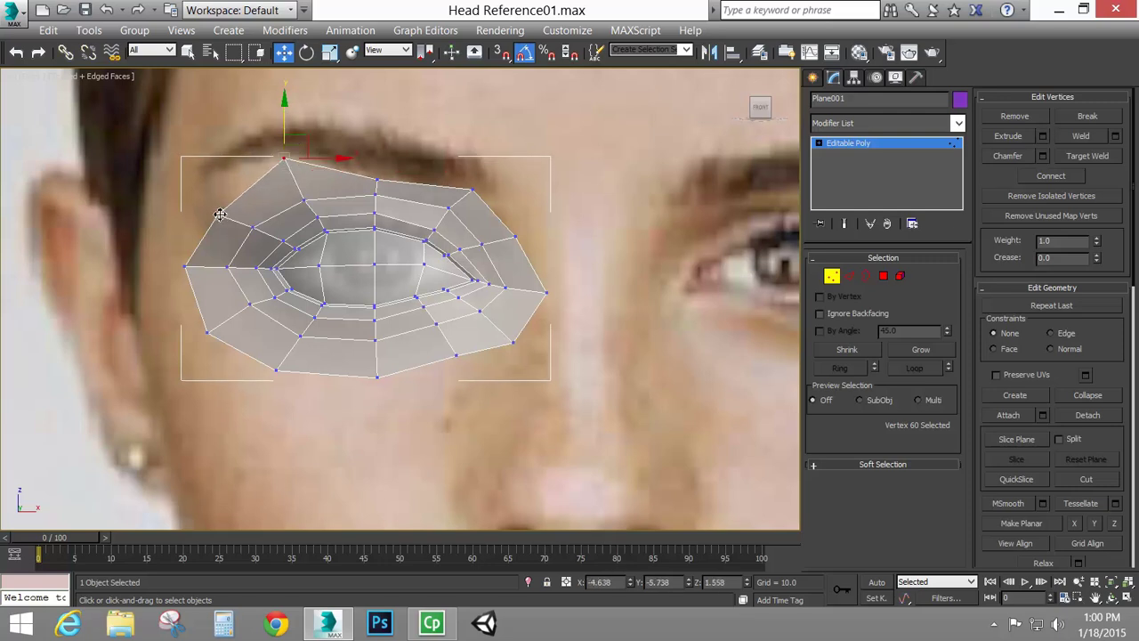
{"action": "left_click", "coordinate": [217, 215]}
{"action": "left_click_drag", "start_coordinate": [238, 197], "coordinate": [226, 185]}
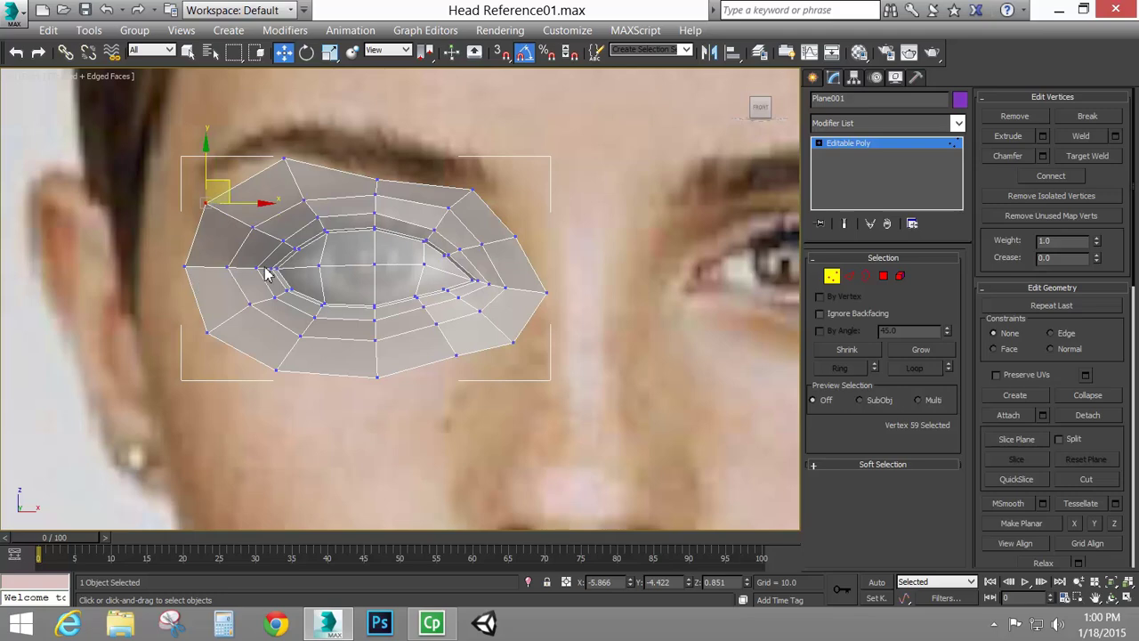
In the left view, move the outer ring's upper temple-side vertex back and up toward the eyebrow's tail.
{"action": "scroll", "coordinate": [387, 258], "scroll_direction": "up", "scroll_amount": 3}
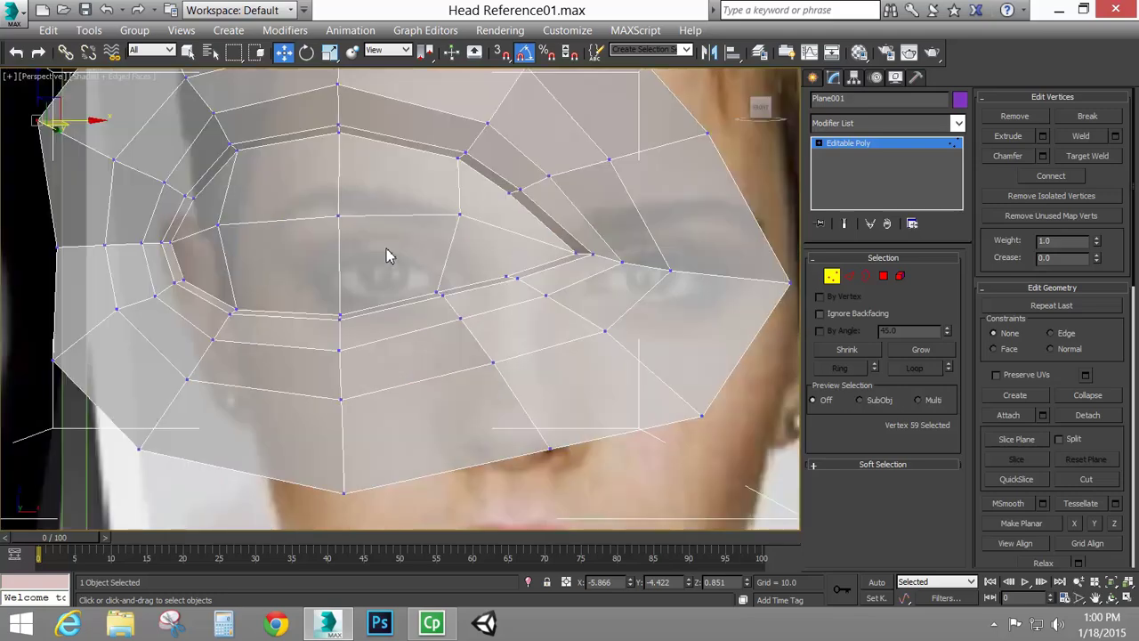
{"action": "scroll", "coordinate": [386, 254], "scroll_direction": "down", "scroll_amount": 8}
{"action": "scroll", "coordinate": [386, 255], "scroll_direction": "up", "scroll_amount": 5}
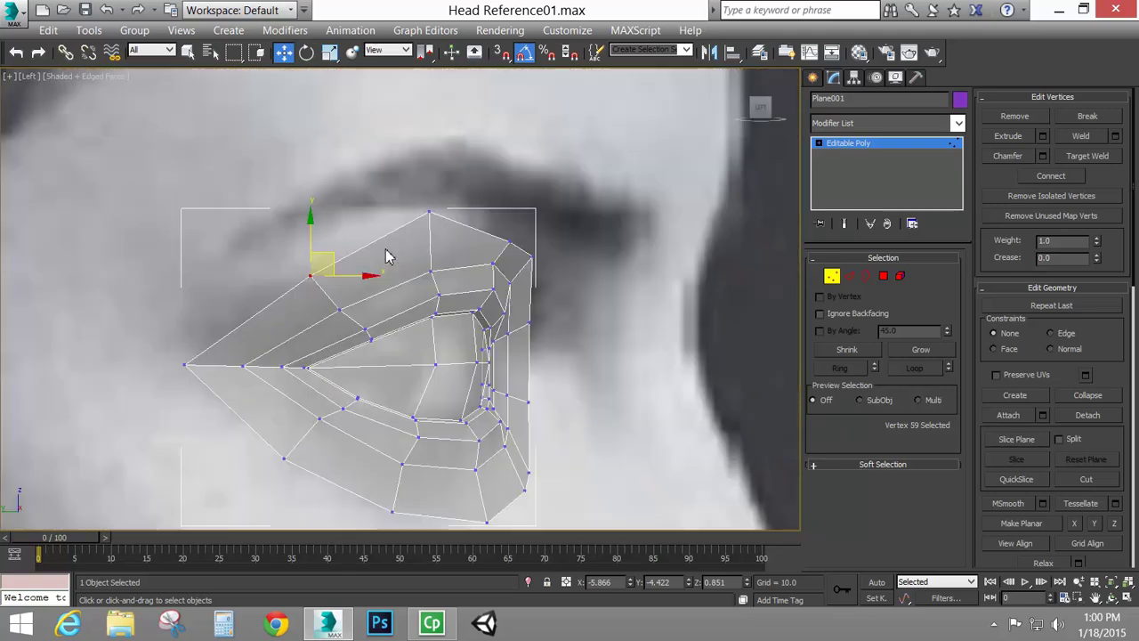
{"action": "key", "text": "l"}
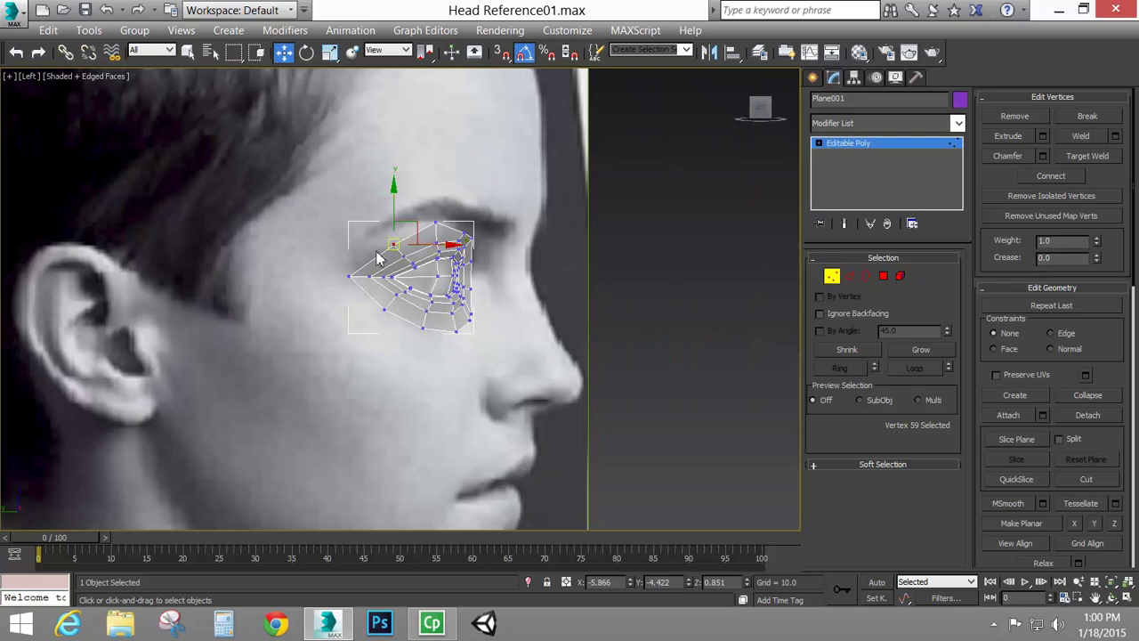
{"action": "scroll", "coordinate": [392, 276], "scroll_direction": "up", "scroll_amount": 3}
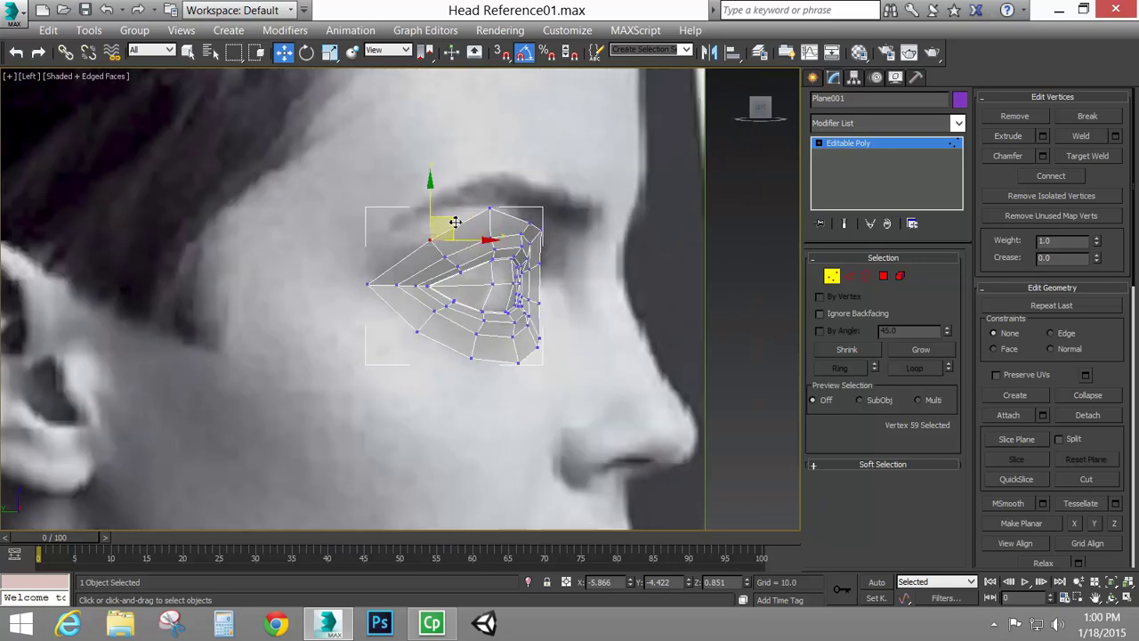
{"action": "left_click_drag", "start_coordinate": [445, 223], "coordinate": [445, 218]}
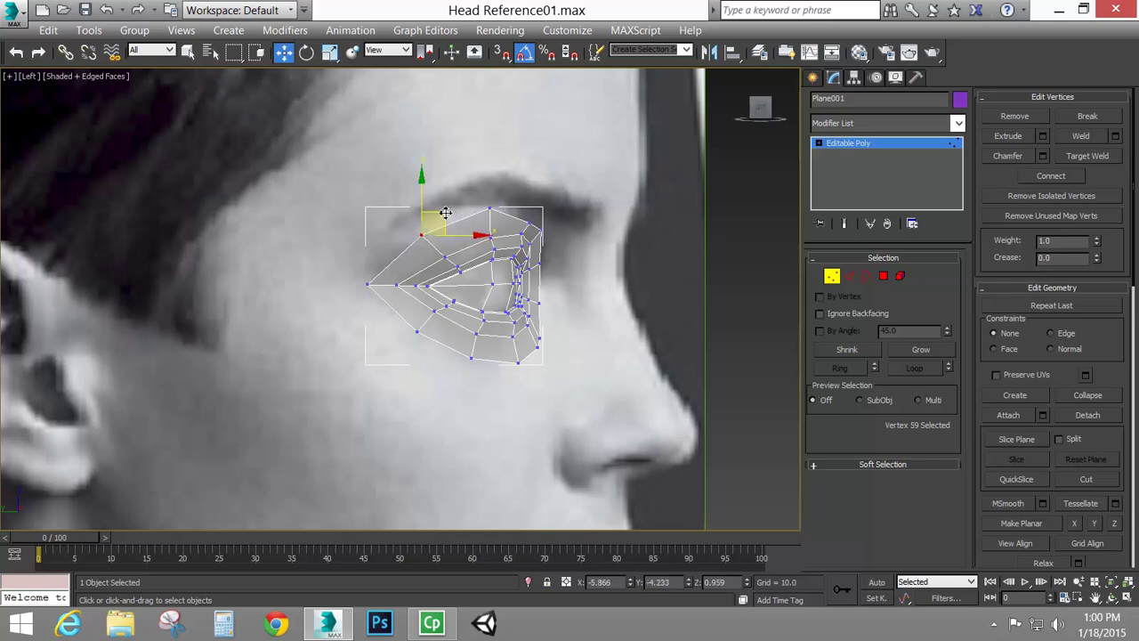
{"action": "left_click_drag", "start_coordinate": [439, 216], "coordinate": [438, 211]}
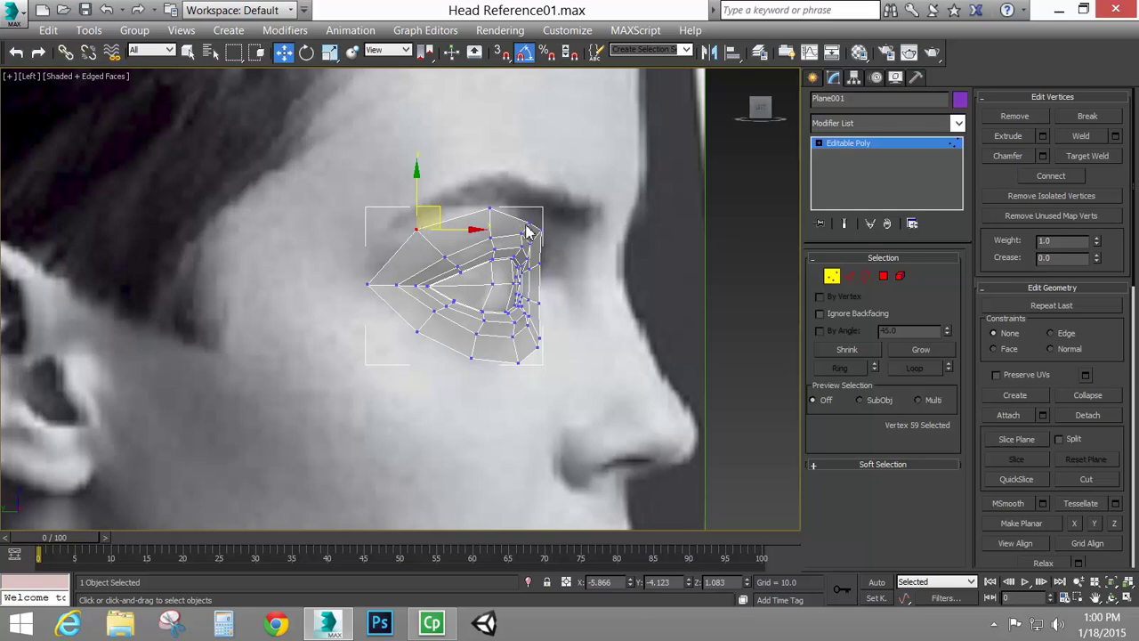
In the left view, move the outer ring's nose-side vertices forward to follow the profile beside the nose bridge.
{"action": "left_click", "coordinate": [529, 223]}
{"action": "left_click_drag", "start_coordinate": [545, 212], "coordinate": [580, 214]}
{"action": "left_click", "coordinate": [542, 231]}
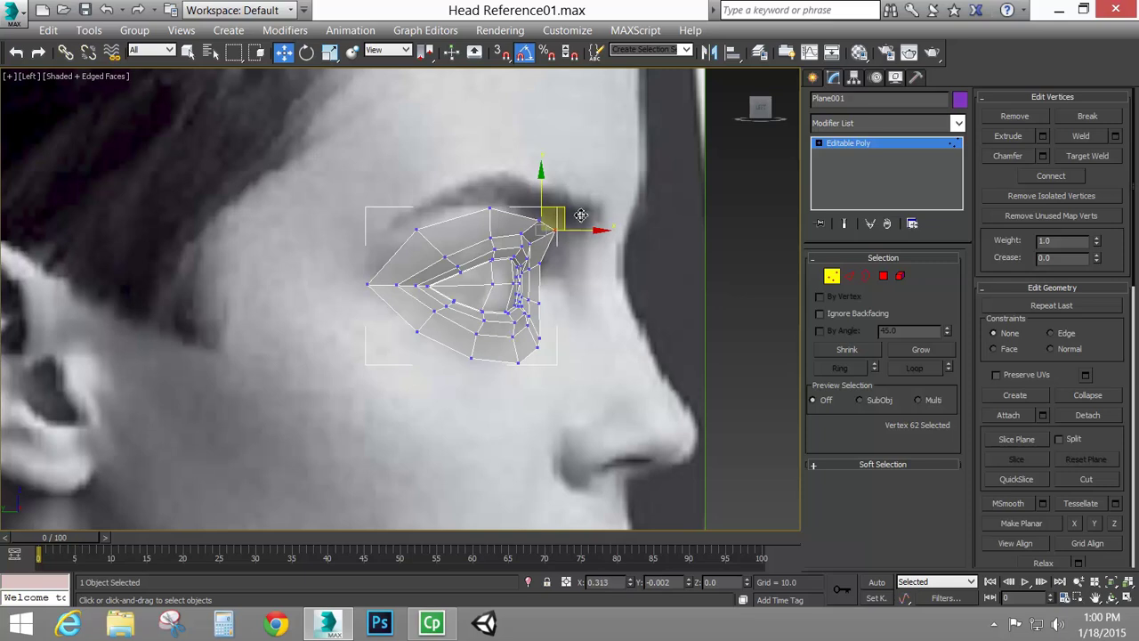
{"action": "left_click", "coordinate": [548, 266]}
{"action": "left_click_drag", "start_coordinate": [549, 266], "coordinate": [593, 344]}
{"action": "left_click", "coordinate": [537, 304]}
{"action": "left_click", "coordinate": [545, 338]}
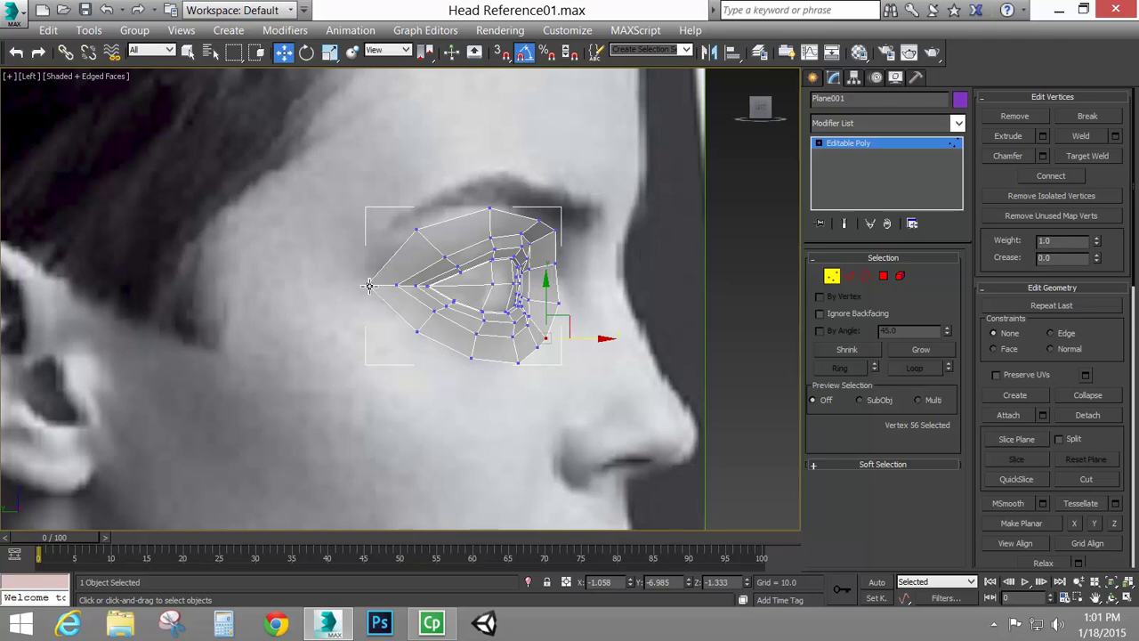
Turn off the eye mesh's see-through display and check its outer ring in the front view.
{"action": "middle_click_drag", "start_coordinate": [523, 345], "coordinate": [466, 284]}
{"action": "key", "text": "f"}
{"action": "scroll", "coordinate": [464, 303], "scroll_direction": "down", "scroll_amount": 5}
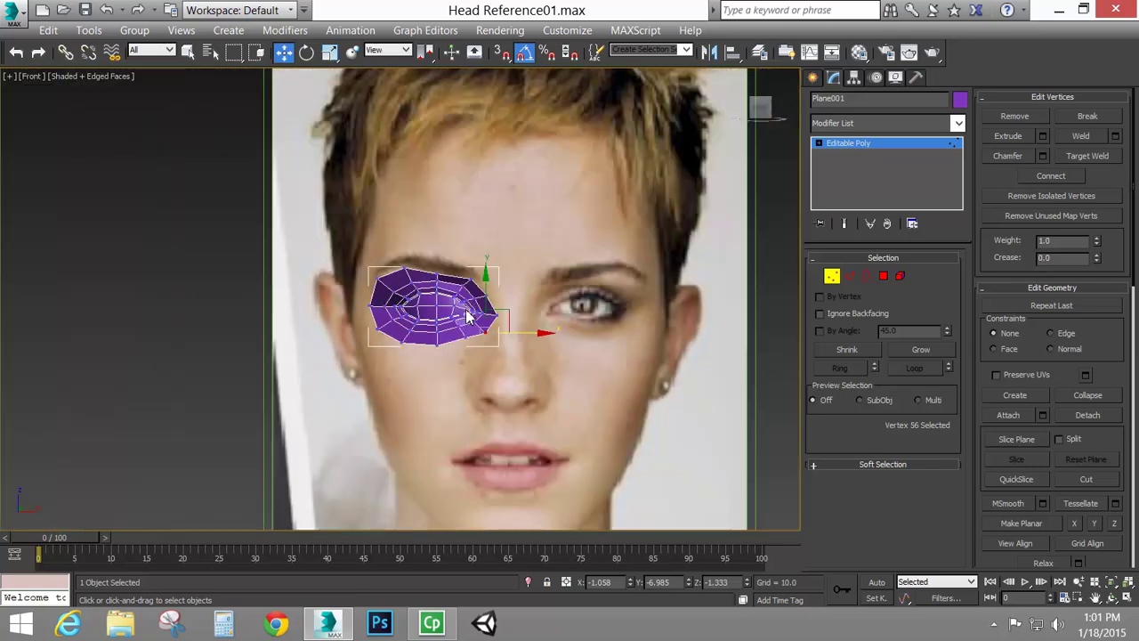
{"action": "scroll", "coordinate": [485, 356], "scroll_direction": "up", "scroll_amount": 3}
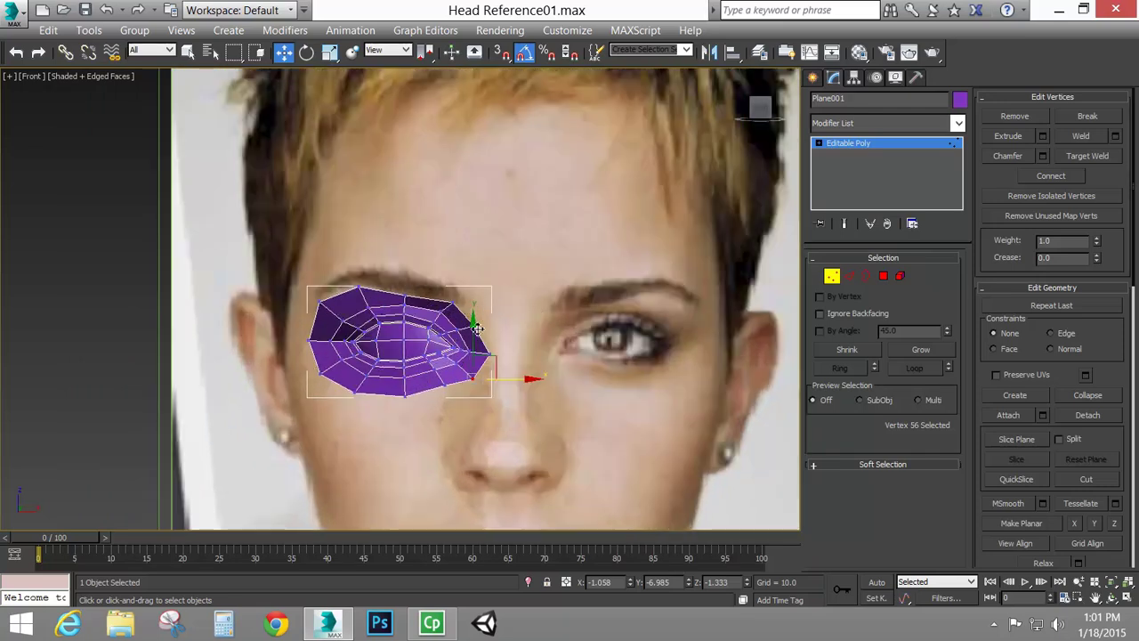
Pull the outer ring's nose-side corner vertex slightly inward, away from the nose bridge, in the front view.
{"action": "left_click", "coordinate": [490, 354]}
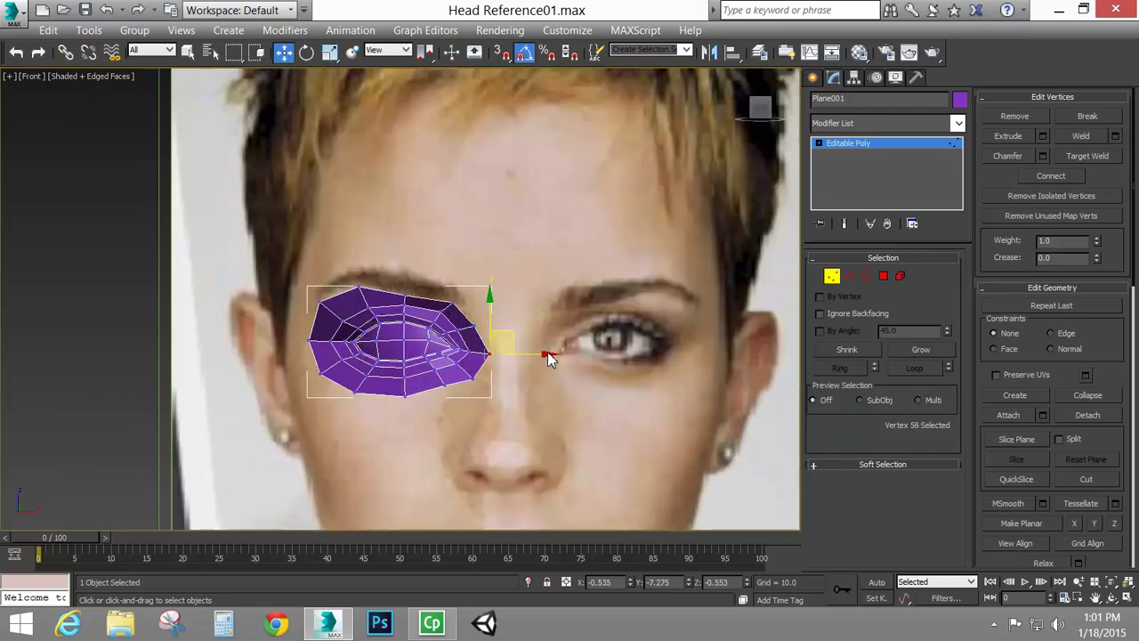
{"action": "left_click_drag", "start_coordinate": [547, 356], "coordinate": [501, 372]}
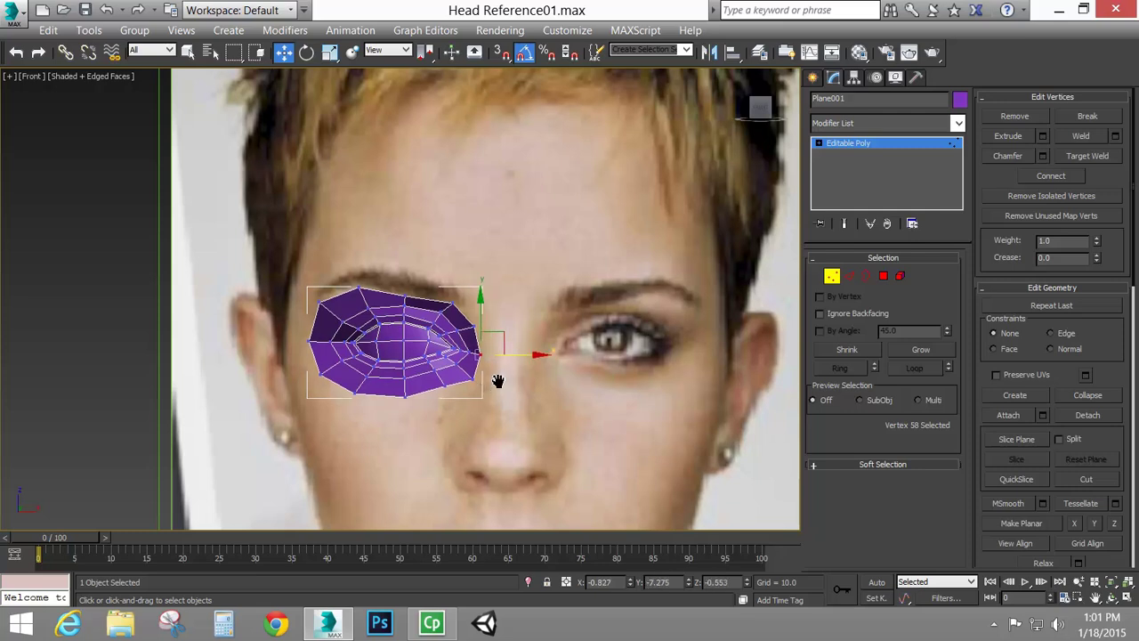
{"action": "left_click_drag", "start_coordinate": [516, 359], "coordinate": [529, 361]}
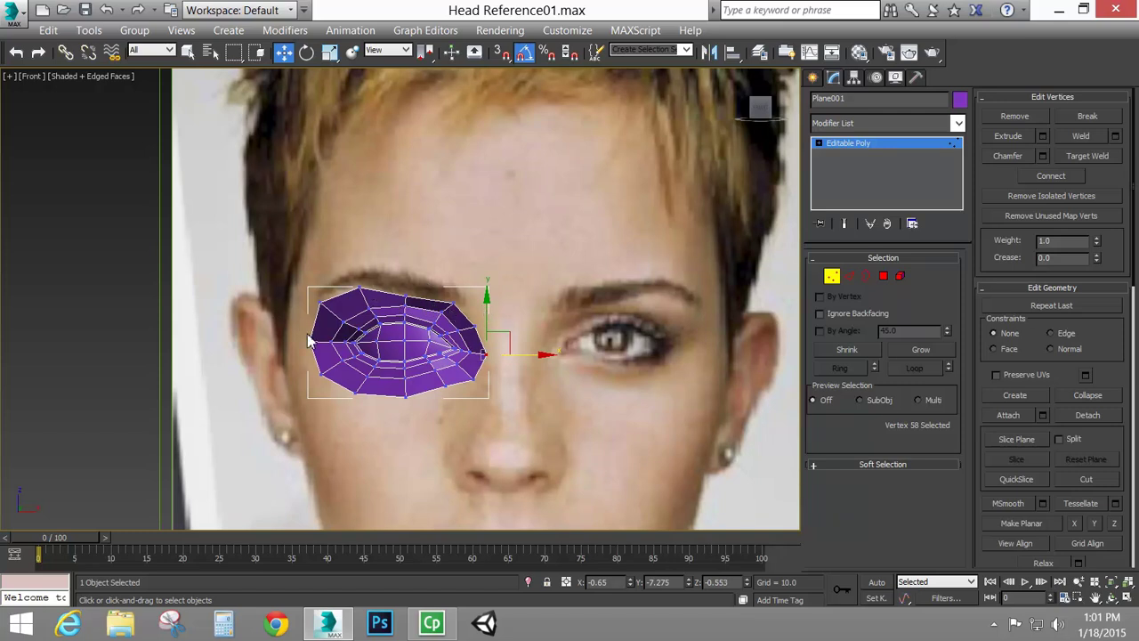
{"action": "middle_click_drag", "start_coordinate": [341, 332], "coordinate": [362, 345]}
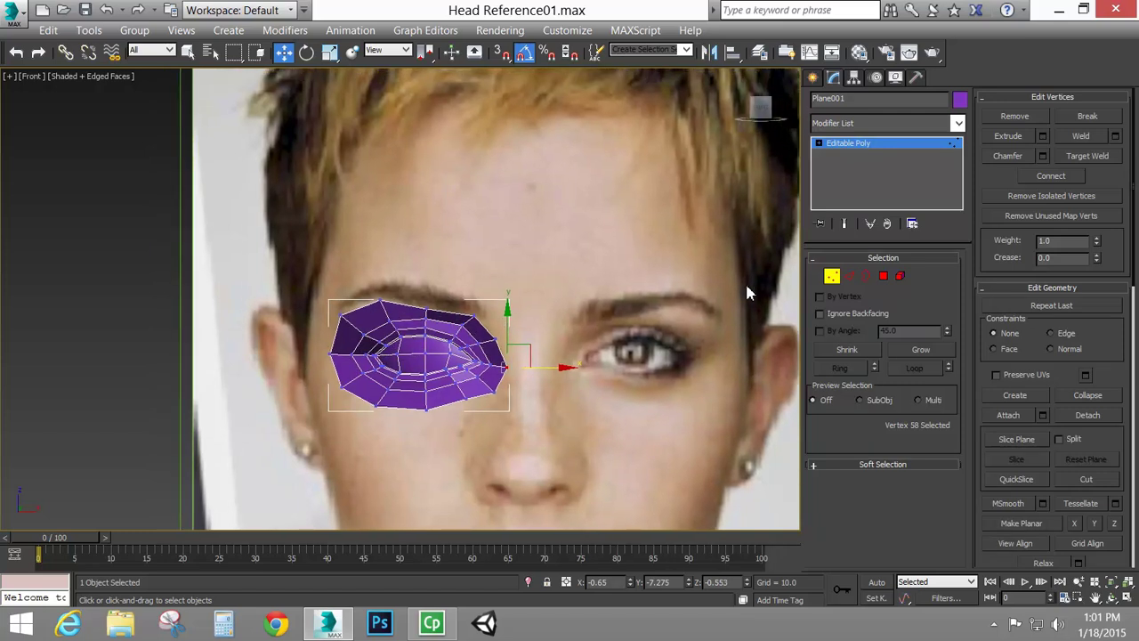
Extrude a new outer ring of polygons from the eye mesh's border edges by scaling them out to 126 percent.
{"action": "left_click", "coordinate": [850, 276]}
{"action": "middle_click_drag", "start_coordinate": [488, 271], "coordinate": [525, 253]}
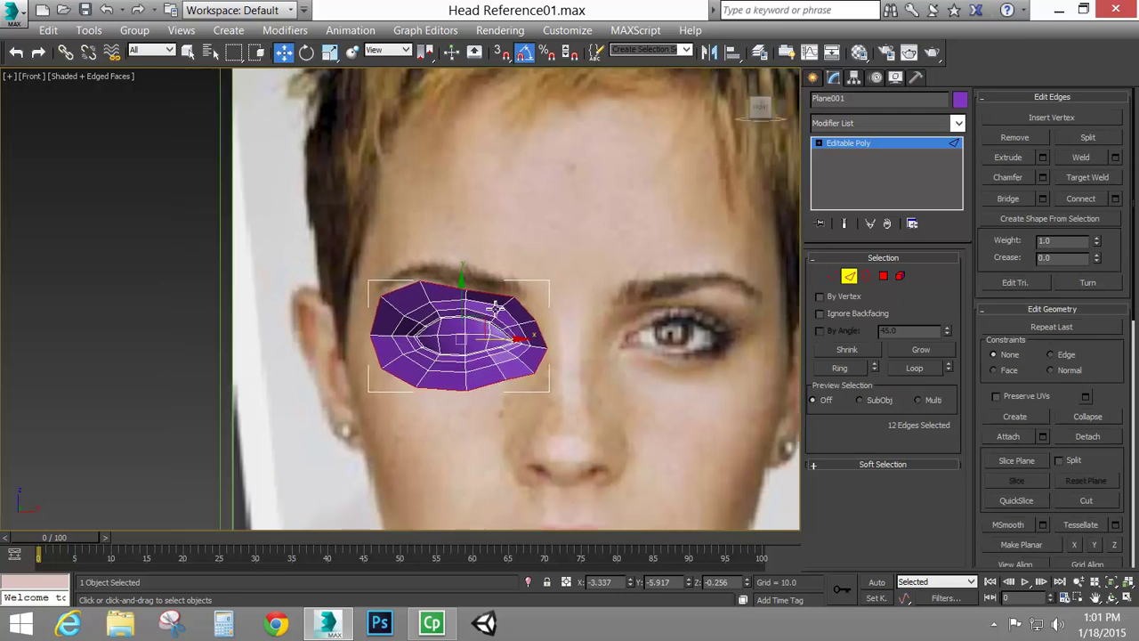
{"action": "scroll", "coordinate": [498, 294], "scroll_direction": "up", "scroll_amount": 3}
{"action": "left_click", "coordinate": [329, 53]}
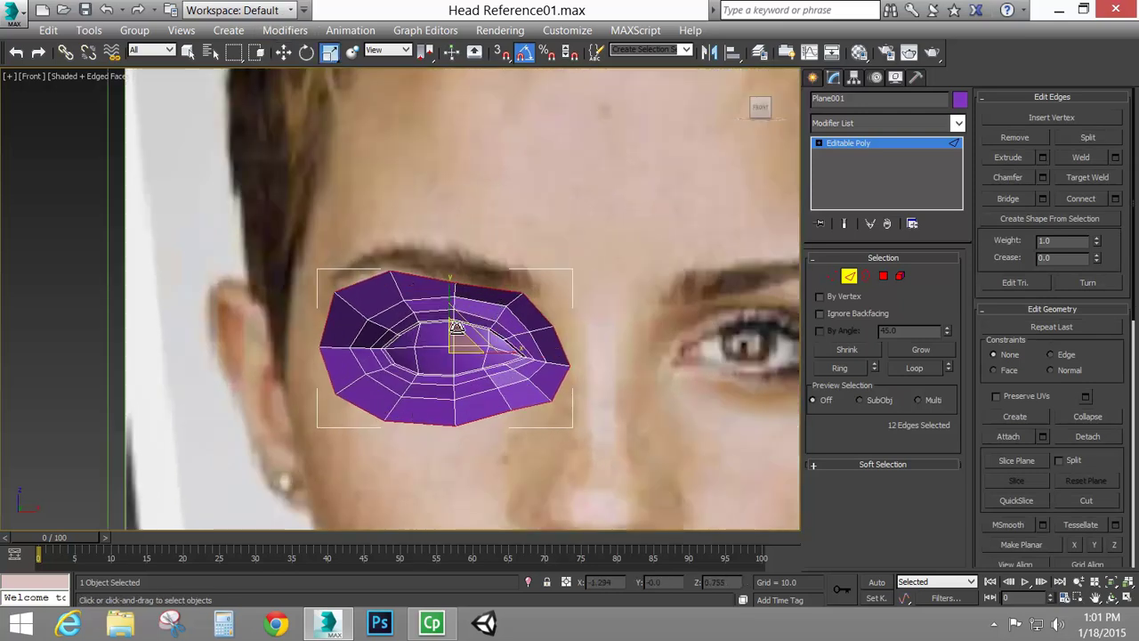
{"action": "left_click_drag", "start_coordinate": [457, 338], "coordinate": [459, 325]}
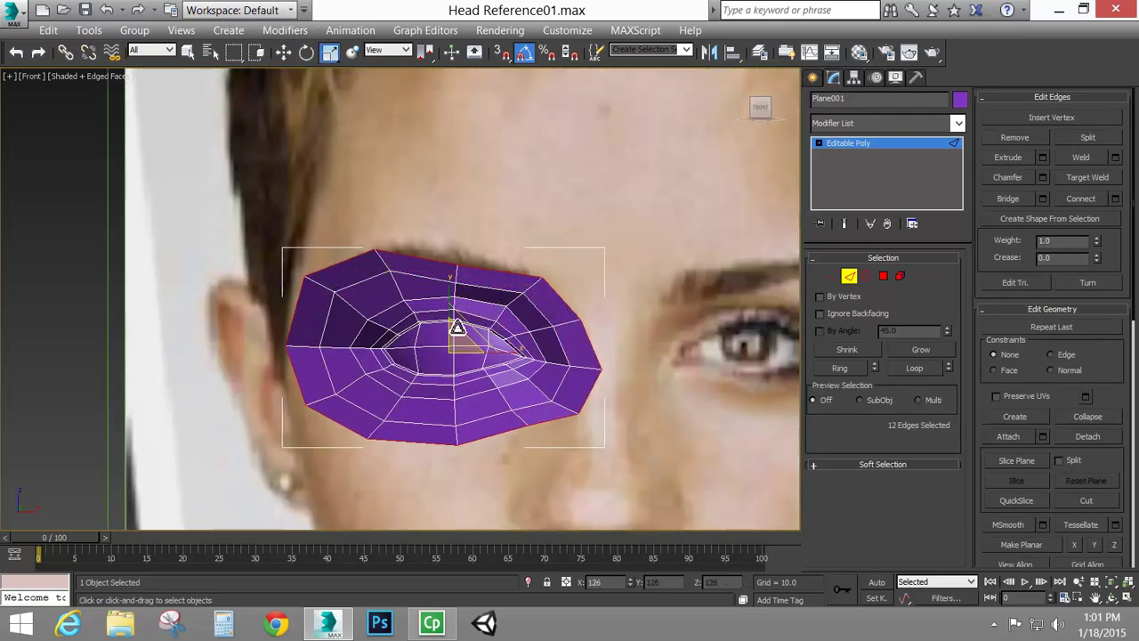
Make the mesh see-through and raise the new ring's vertex above the pupil and its temple-side neighbour along the eyebrow.
{"action": "left_click", "coordinate": [460, 269]}
{"action": "left_click", "coordinate": [283, 51]}
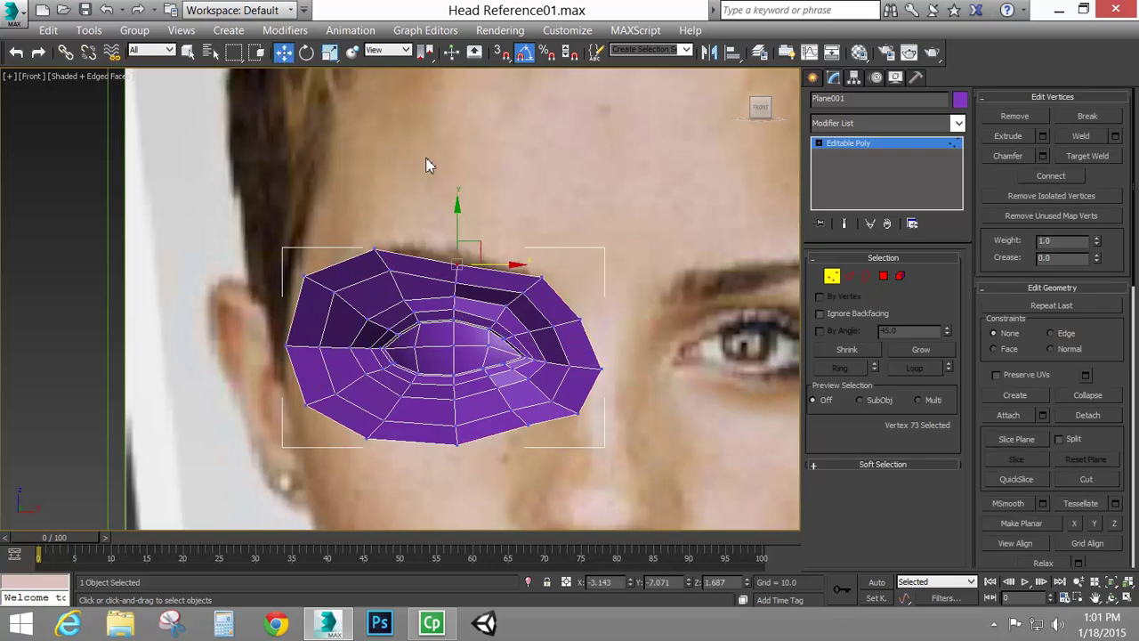
{"action": "left_click_drag", "start_coordinate": [461, 223], "coordinate": [461, 207]}
{"action": "key", "text": "alt+x"}
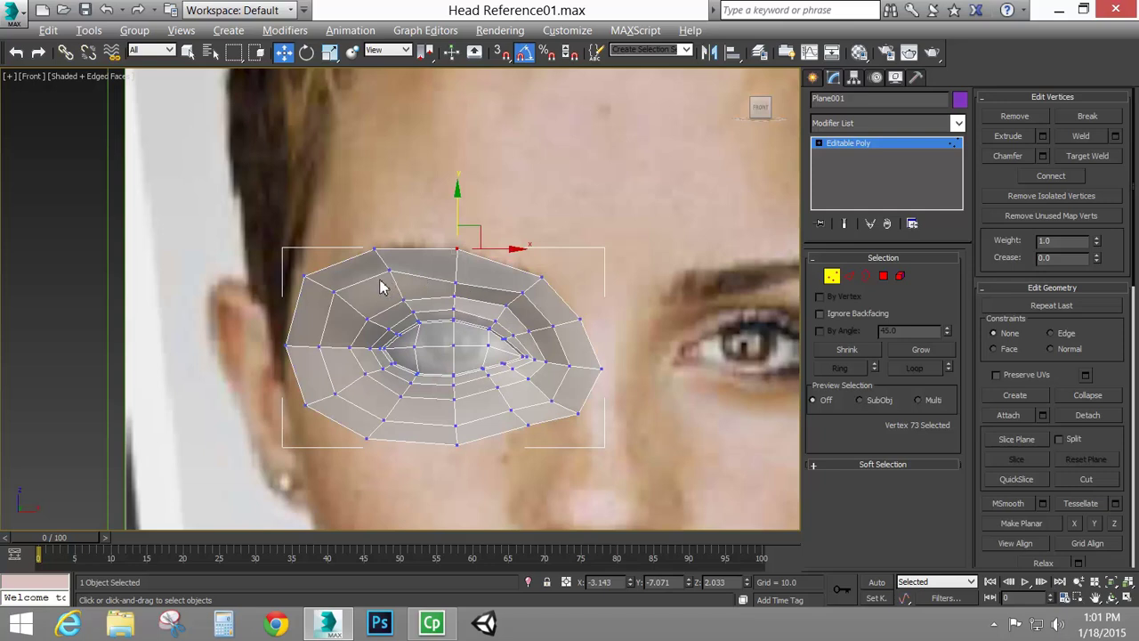
{"action": "left_click", "coordinate": [376, 251]}
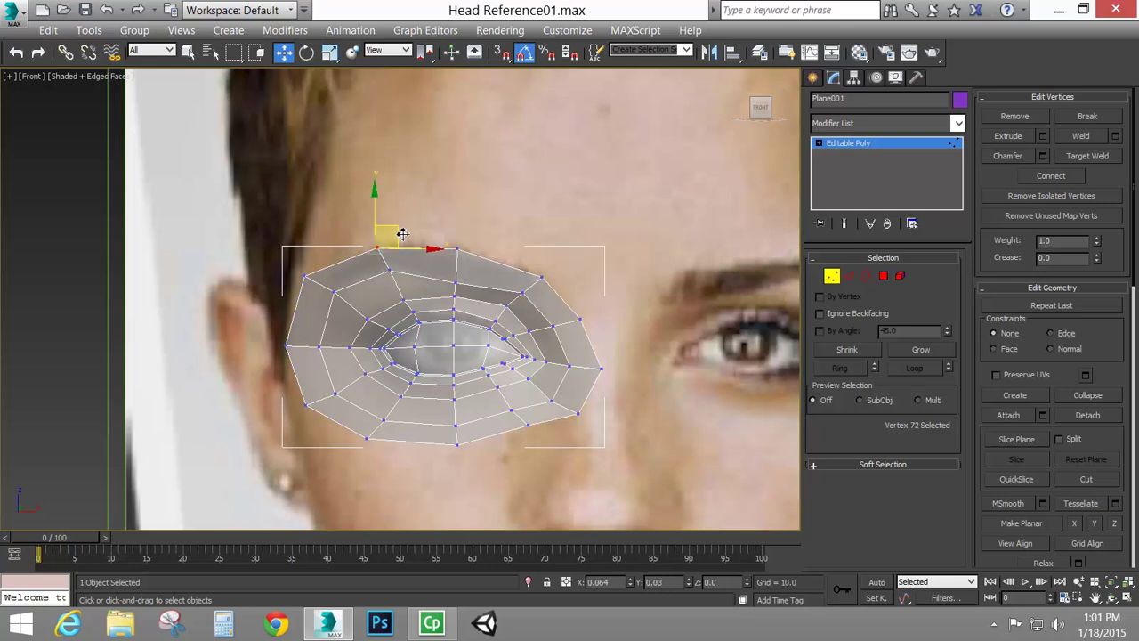
Move the new ring's three temple-side vertices inward to follow the side of the face in the front view.
{"action": "left_click", "coordinate": [306, 278]}
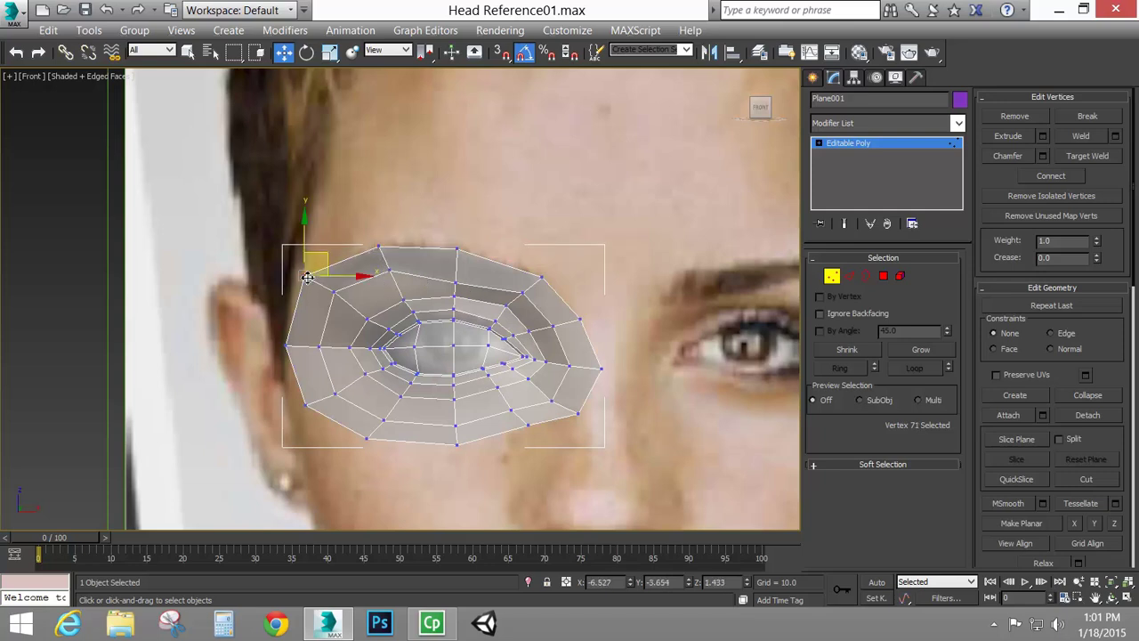
{"action": "left_click_drag", "start_coordinate": [332, 259], "coordinate": [340, 280]}
{"action": "left_click", "coordinate": [287, 346]}
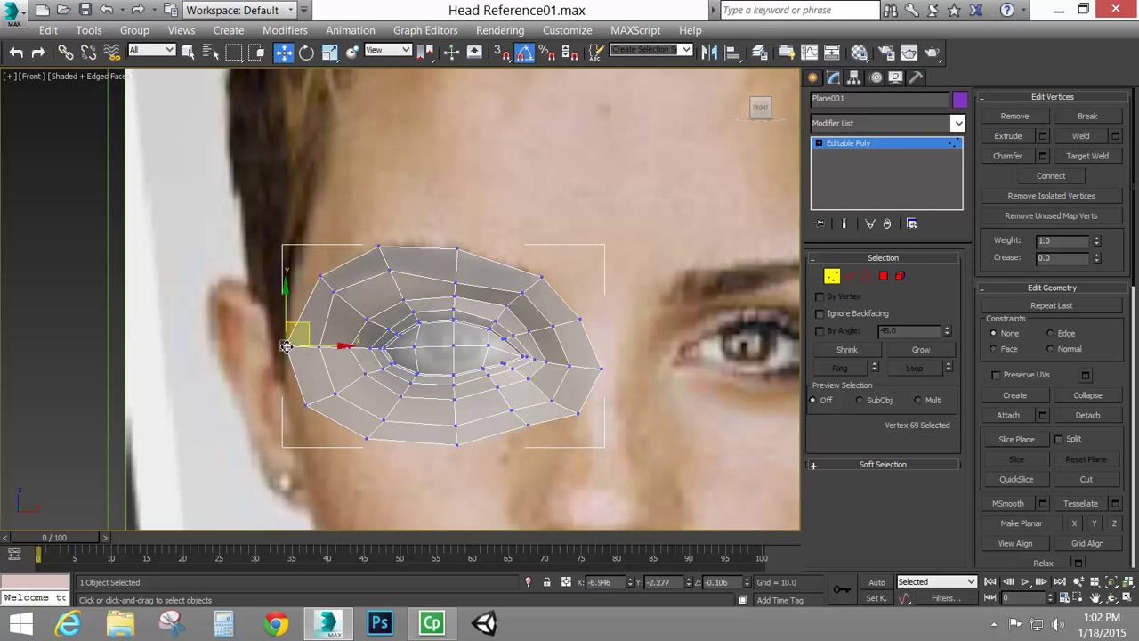
{"action": "left_click_drag", "start_coordinate": [334, 352], "coordinate": [349, 354]}
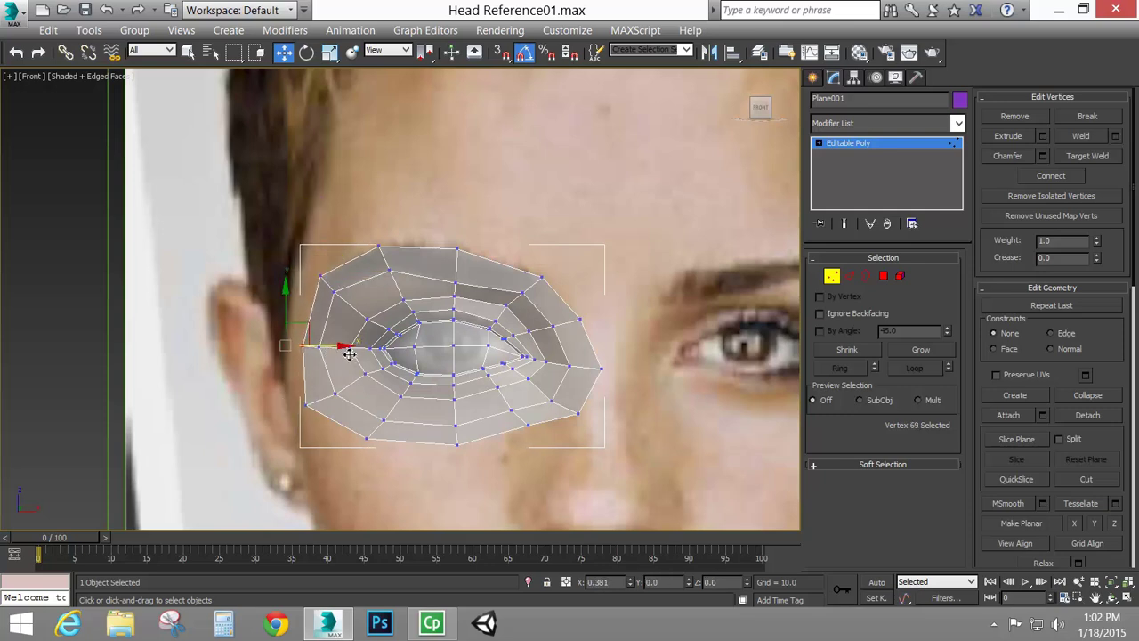
{"action": "left_click", "coordinate": [306, 405]}
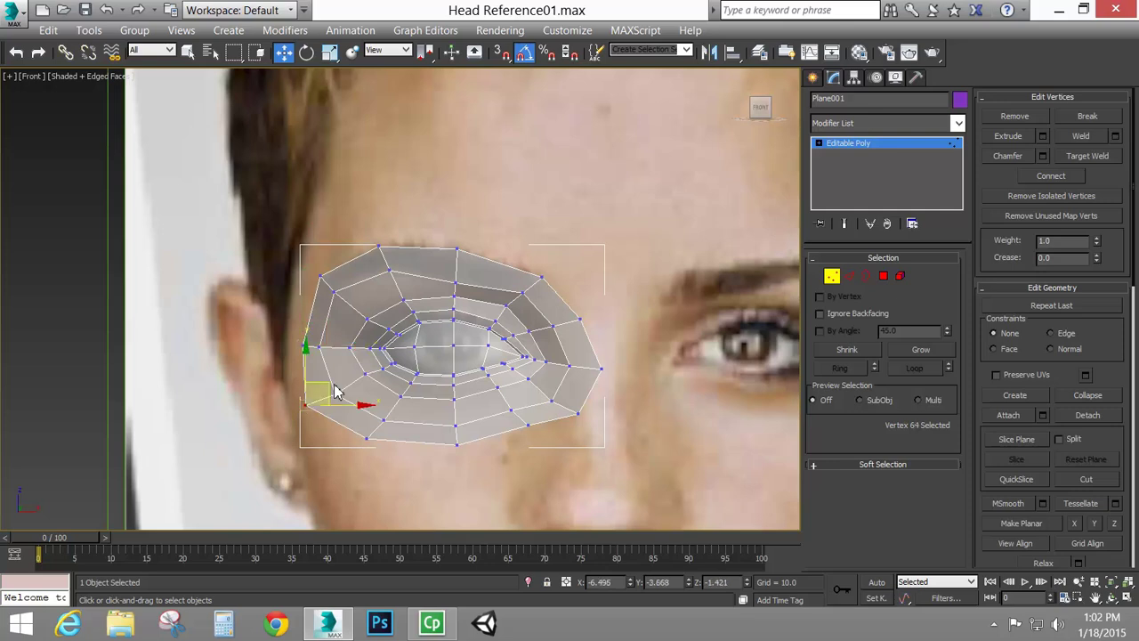
{"action": "left_click_drag", "start_coordinate": [334, 389], "coordinate": [343, 393]}
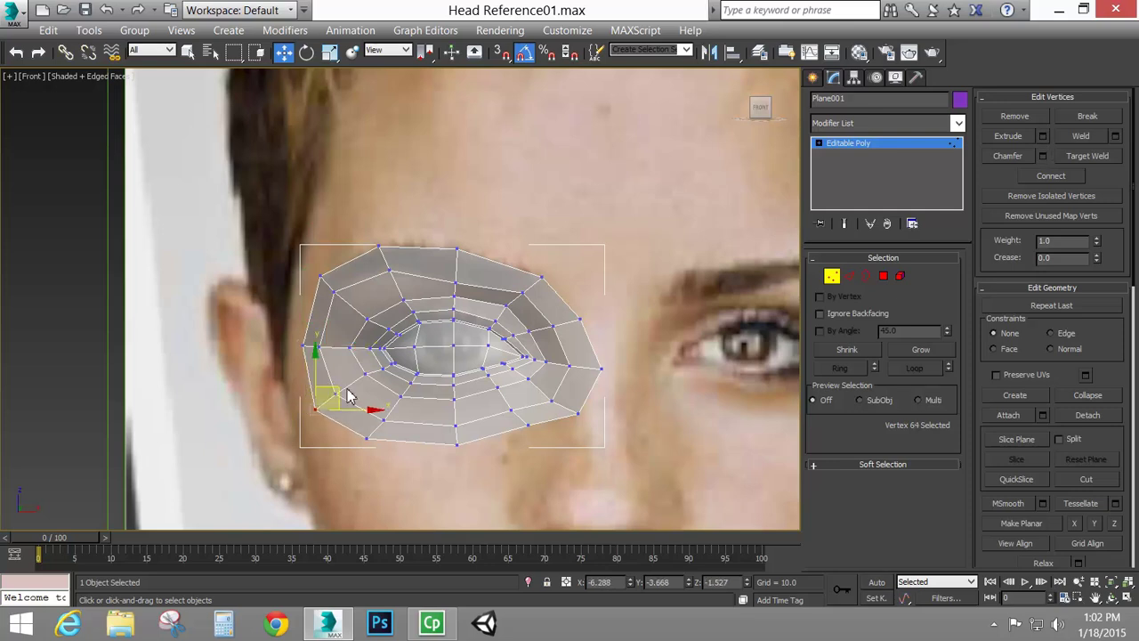
Move the new ring's three nose-side vertices inward to round its outline beside the nose bridge.
{"action": "left_click", "coordinate": [602, 368]}
{"action": "left_click_drag", "start_coordinate": [623, 353], "coordinate": [604, 352]}
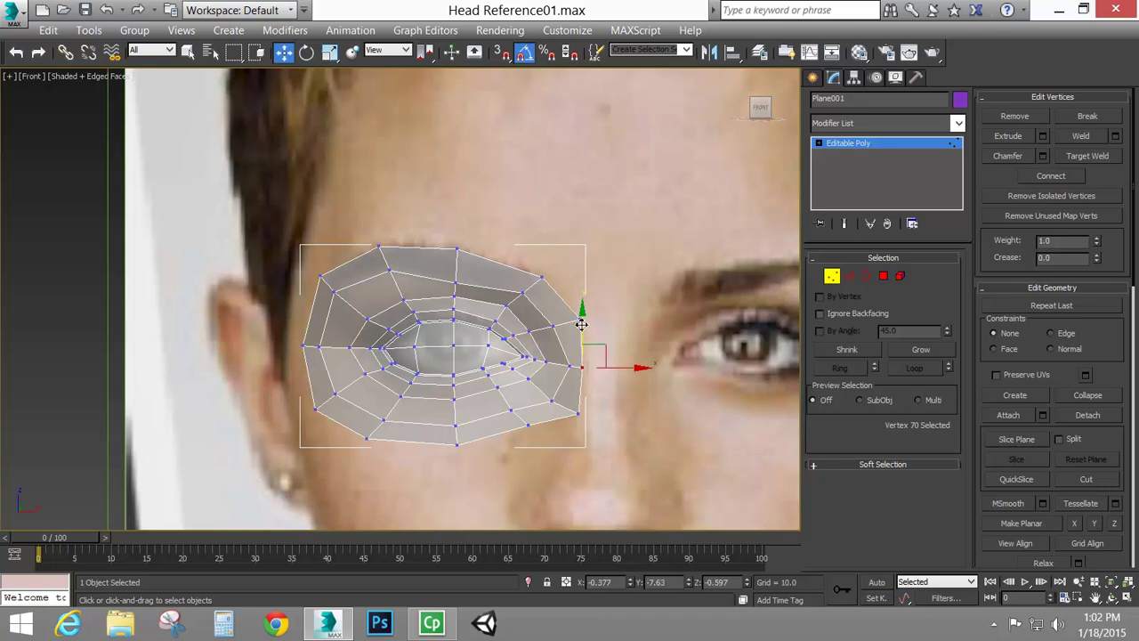
{"action": "left_click", "coordinate": [580, 318]}
{"action": "left_click_drag", "start_coordinate": [604, 303], "coordinate": [594, 307]}
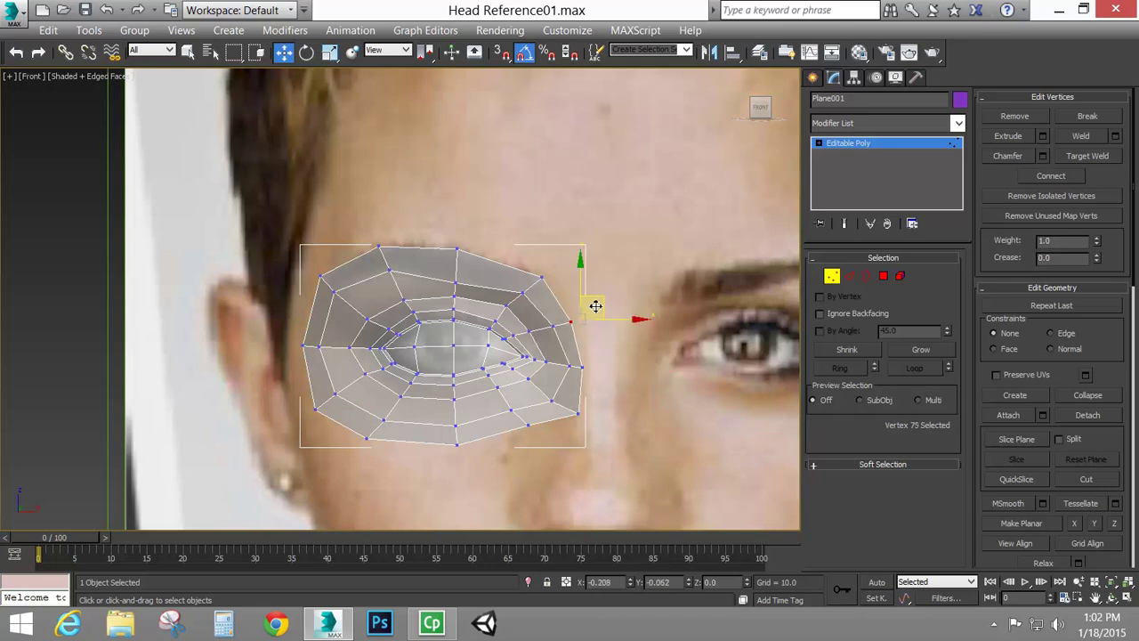
{"action": "left_click", "coordinate": [580, 417]}
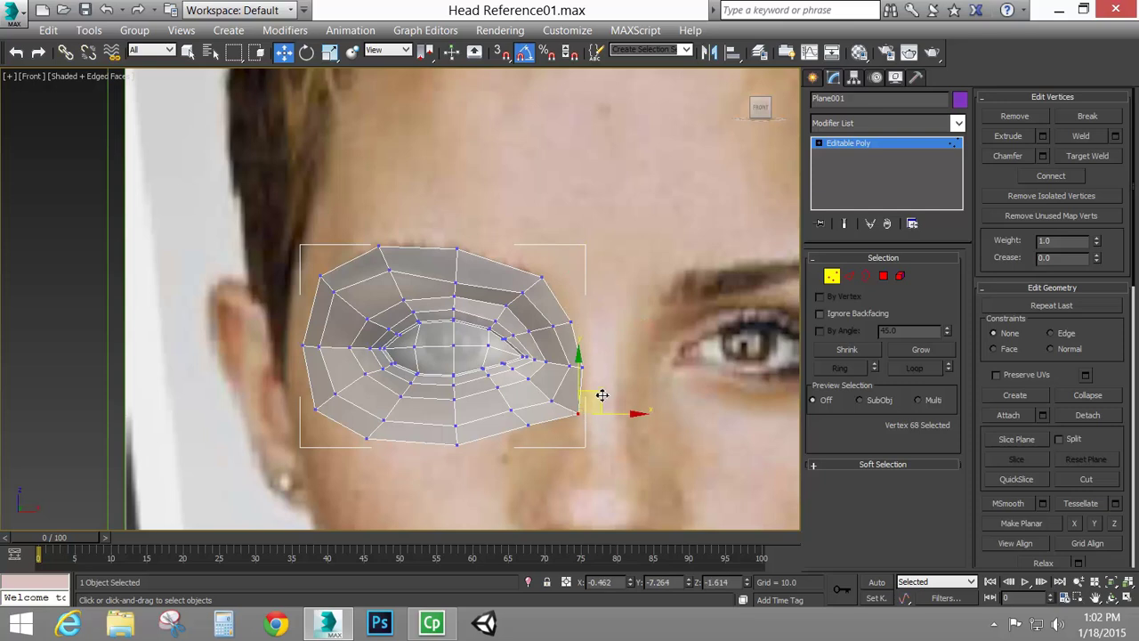
{"action": "left_click_drag", "start_coordinate": [600, 396], "coordinate": [592, 394]}
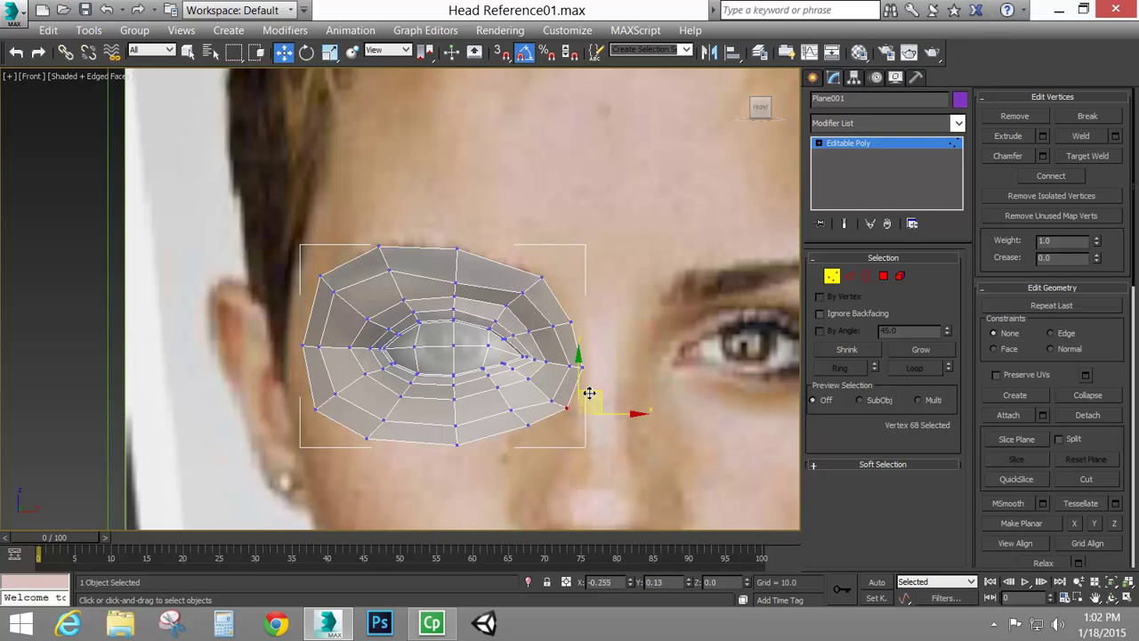
{"action": "left_click_drag", "start_coordinate": [588, 394], "coordinate": [576, 393]}
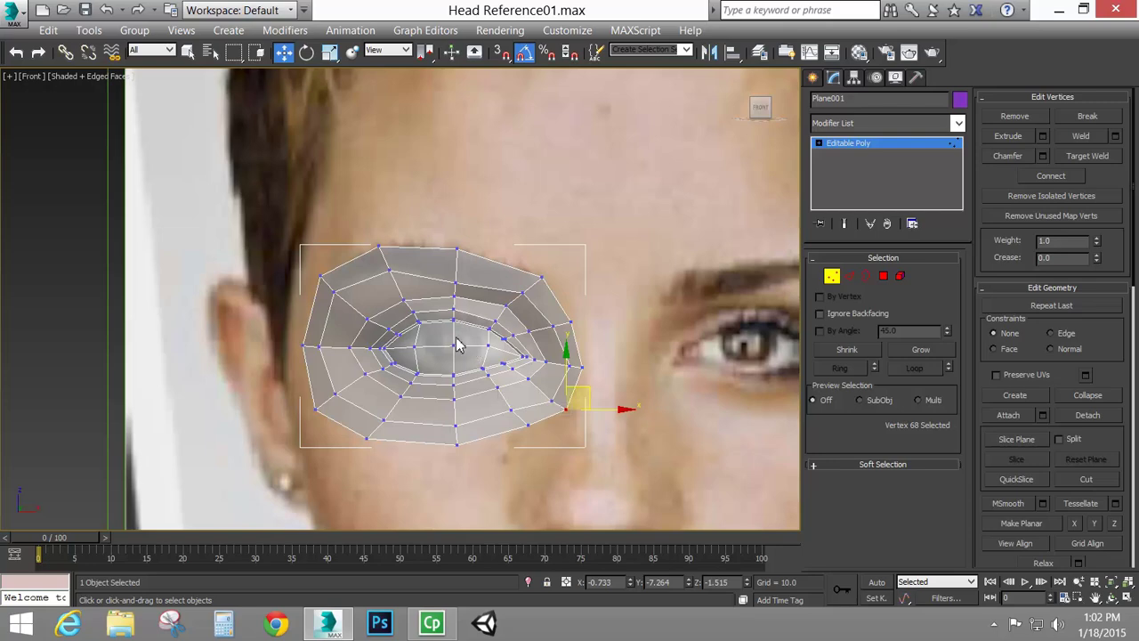
In the left view, move the new ring's nose-side corner vertex forward toward the nose bridge profile.
{"action": "middle_click_drag", "start_coordinate": [455, 346], "coordinate": [491, 344]}
{"action": "scroll", "coordinate": [518, 325], "scroll_direction": "down", "scroll_amount": 2}
{"action": "left_click", "coordinate": [831, 277]}
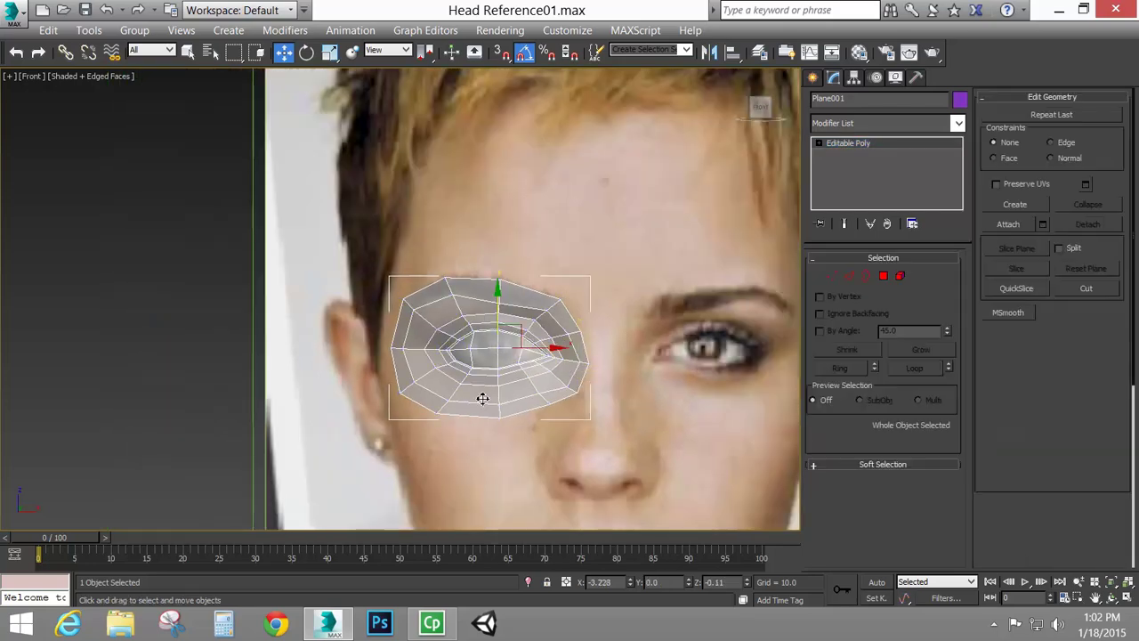
{"action": "key", "text": "l"}
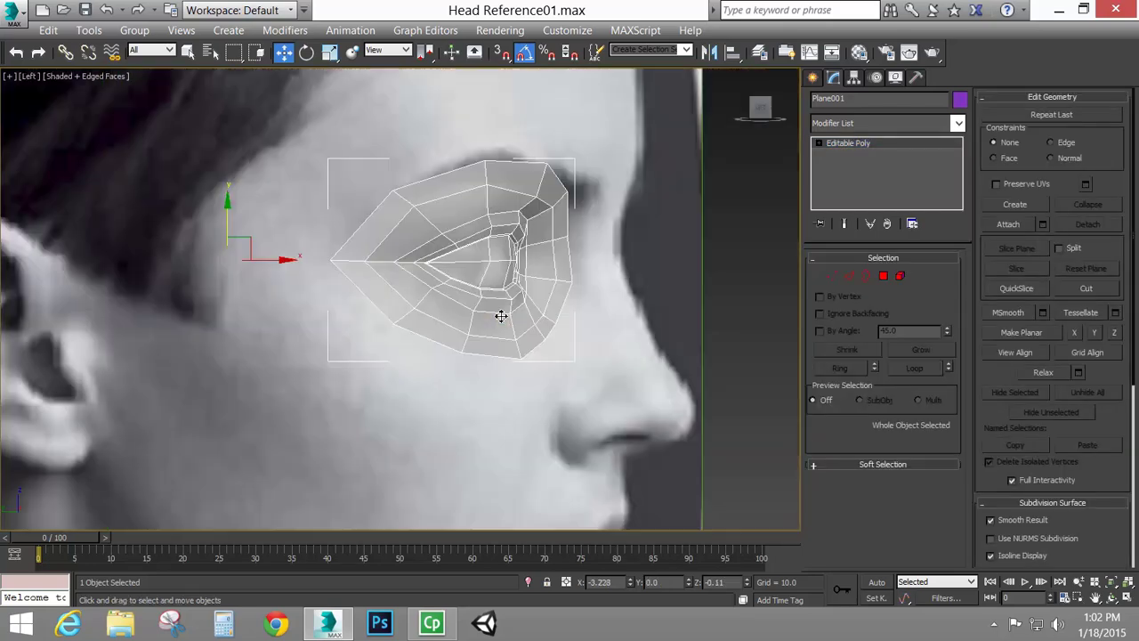
{"action": "left_click", "coordinate": [831, 279]}
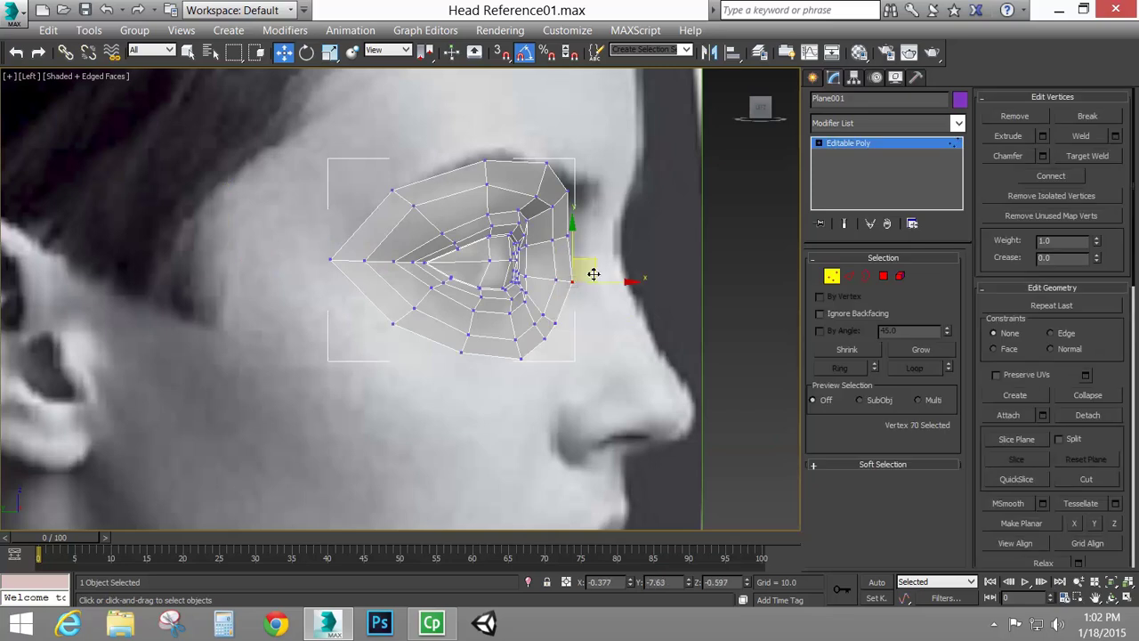
{"action": "key", "text": "f"}
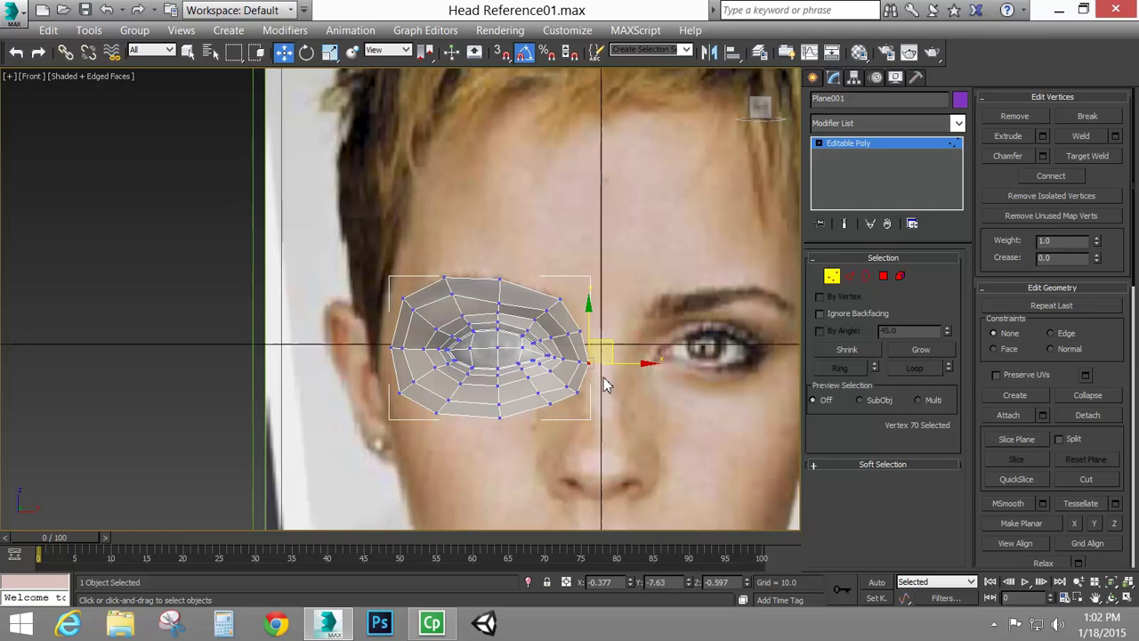
{"action": "scroll", "coordinate": [598, 375], "scroll_direction": "up", "scroll_amount": 5}
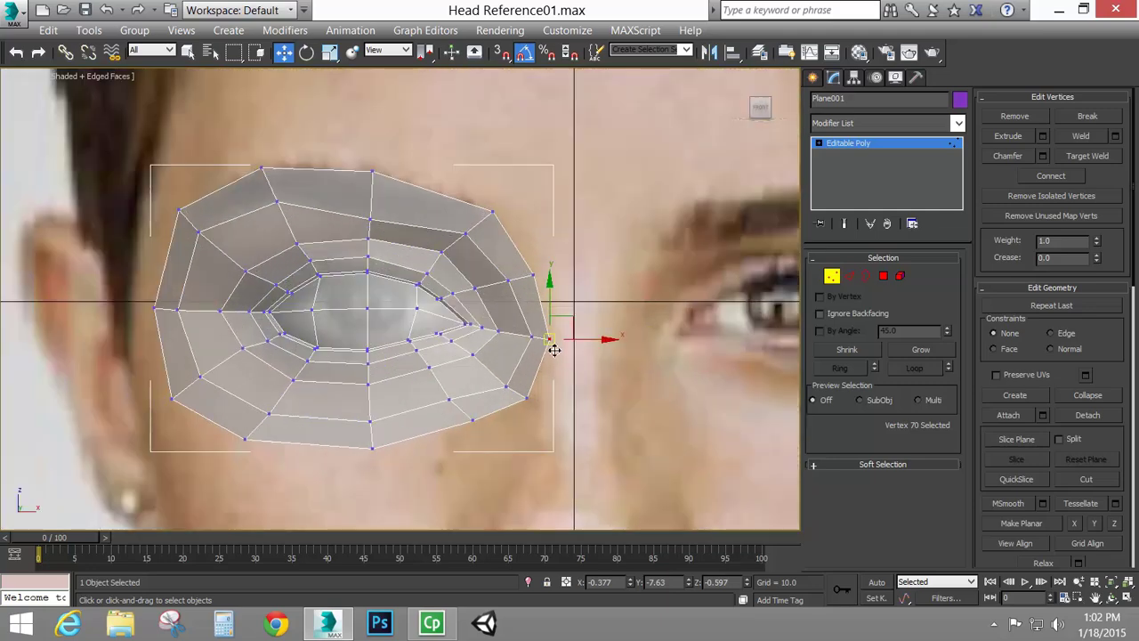
{"action": "key", "text": "l"}
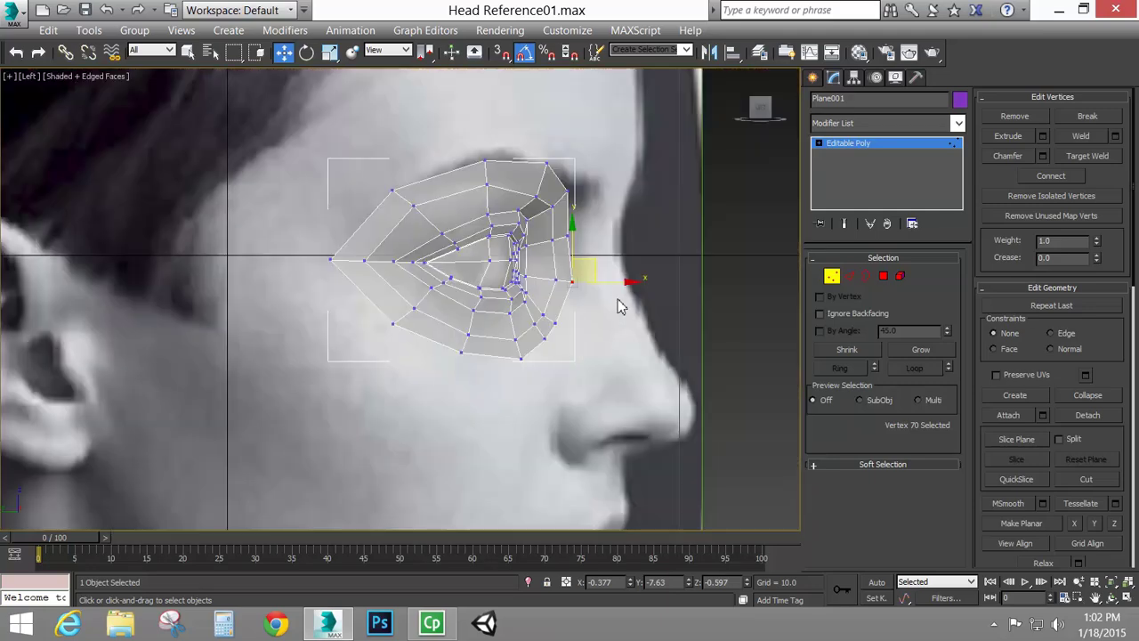
{"action": "mouse_move", "coordinate": [623, 279]}
{"action": "left_mouse_down"}
{"action": "mouse_move", "coordinate": [638, 292]}
{"action": "mouse_move", "coordinate": [610, 297]}
{"action": "left_mouse_up"}
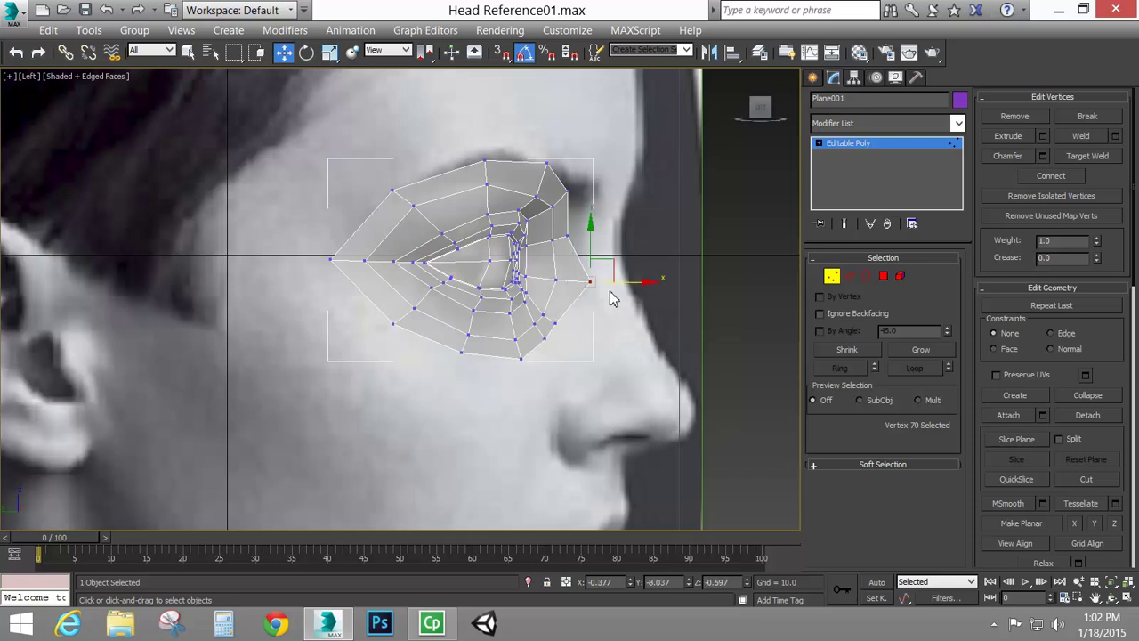
Move the two outer-ring vertices above the nose-side corner forward, bringing the upper one under the eyebrow's front end.
{"action": "left_click", "coordinate": [570, 238]}
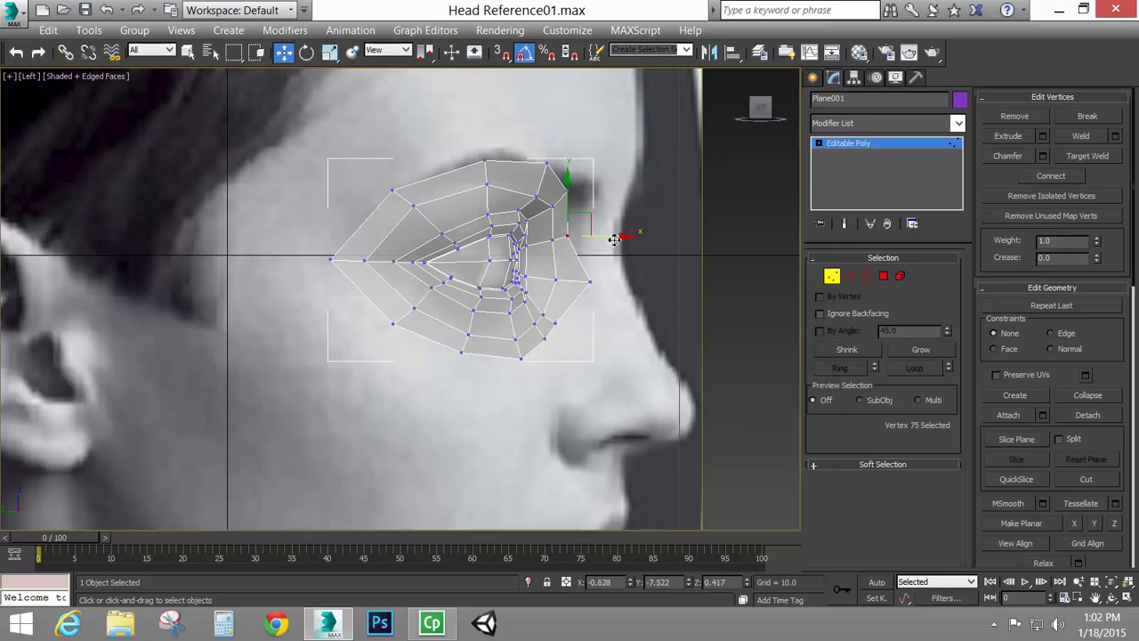
{"action": "left_click_drag", "start_coordinate": [623, 238], "coordinate": [627, 243]}
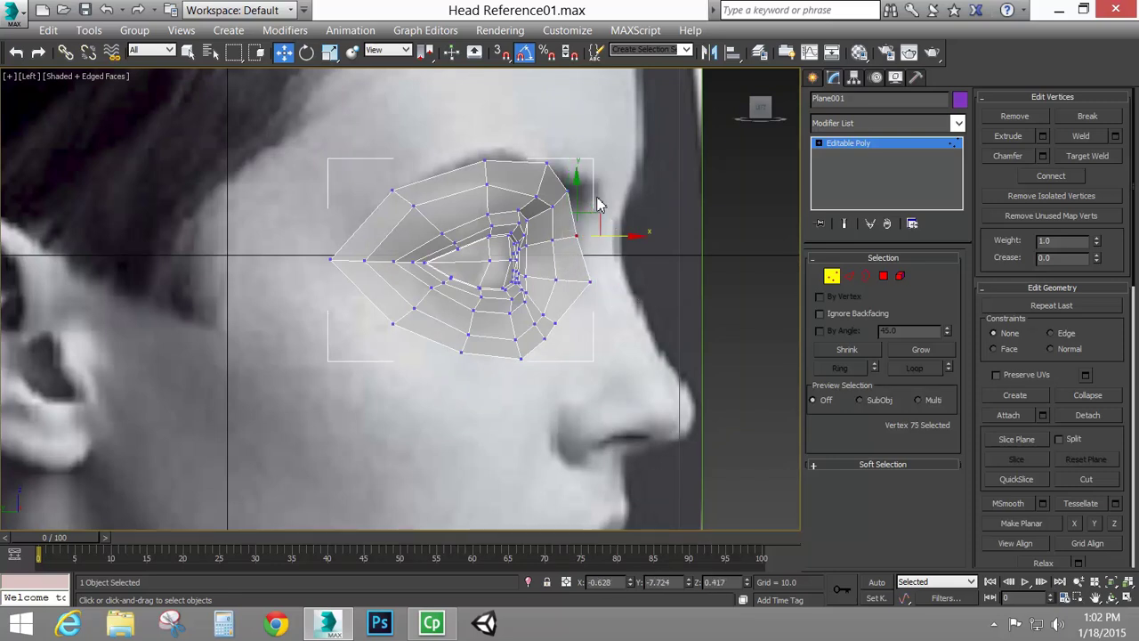
{"action": "left_click", "coordinate": [574, 193]}
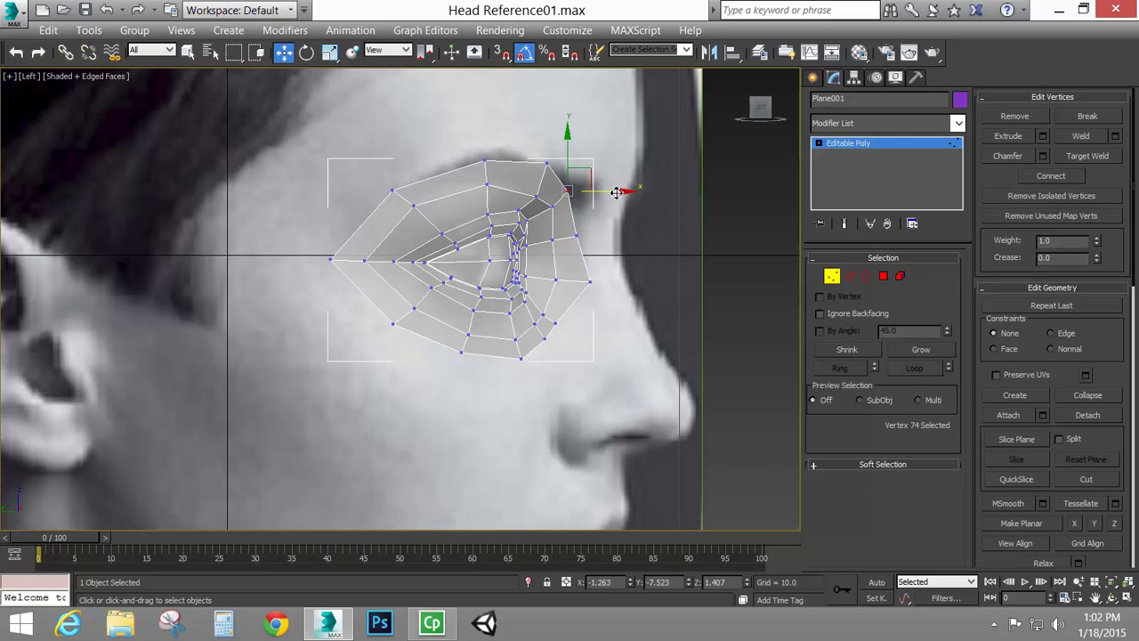
{"action": "left_click_drag", "start_coordinate": [616, 193], "coordinate": [639, 193]}
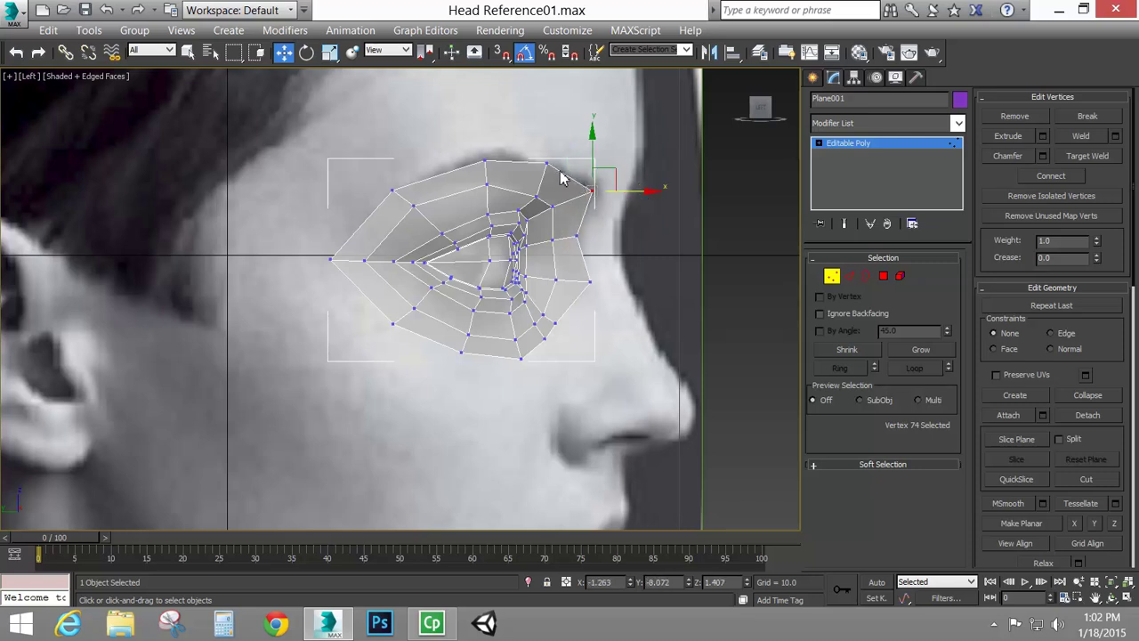
Move the outer ring's vertex below the nose-side corner forward and lower the next vertex slightly.
{"action": "left_click", "coordinate": [560, 325]}
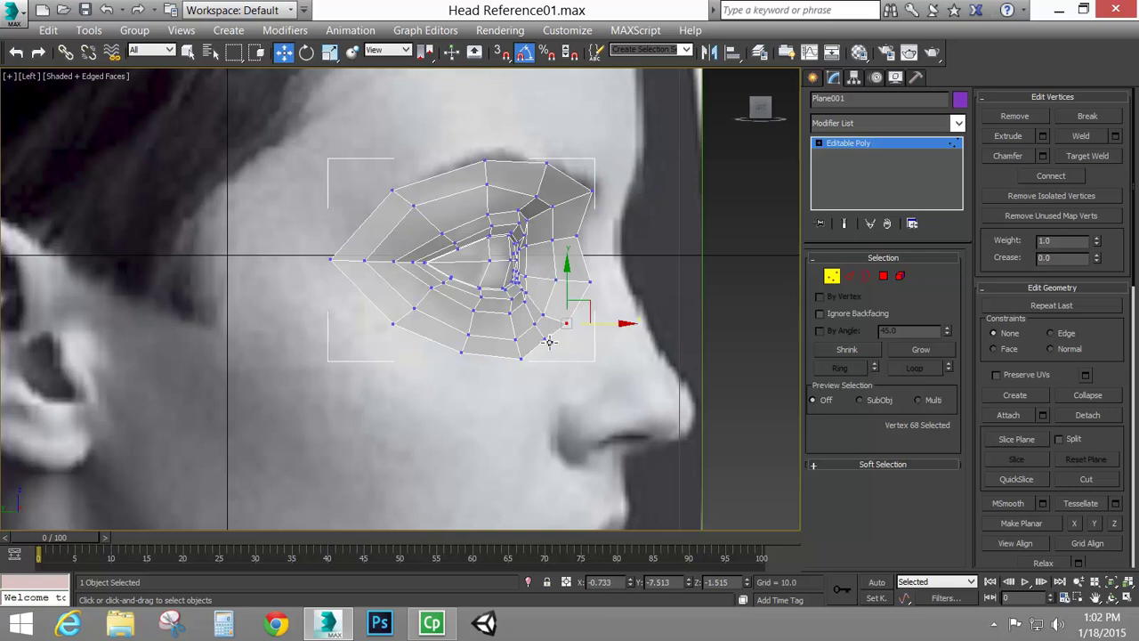
{"action": "left_click", "coordinate": [548, 340]}
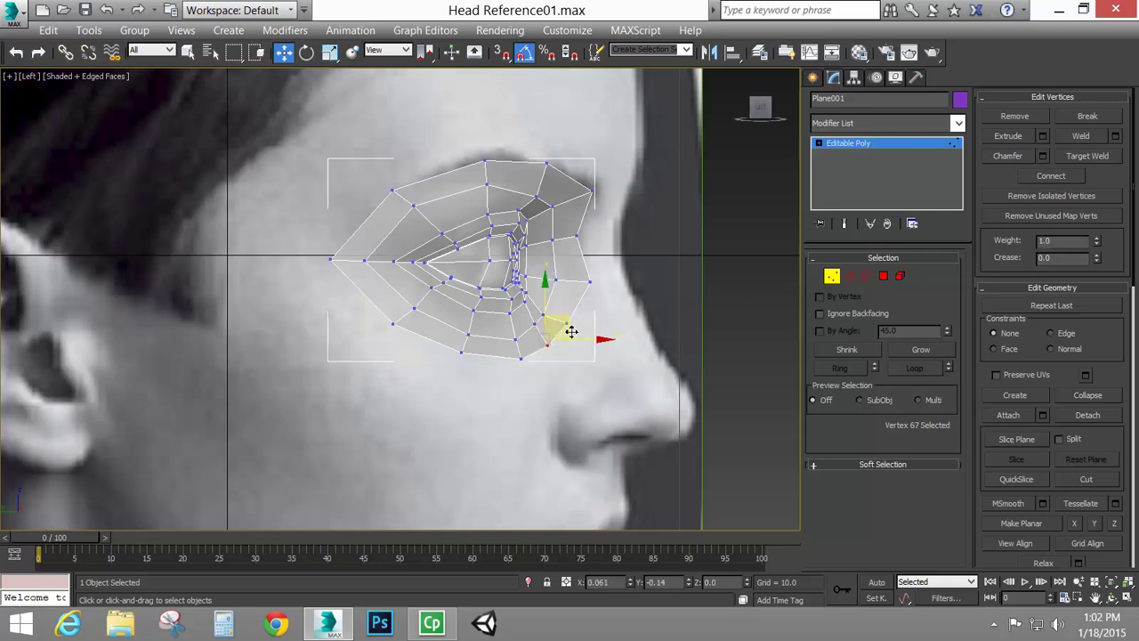
{"action": "left_click_drag", "start_coordinate": [567, 331], "coordinate": [551, 352]}
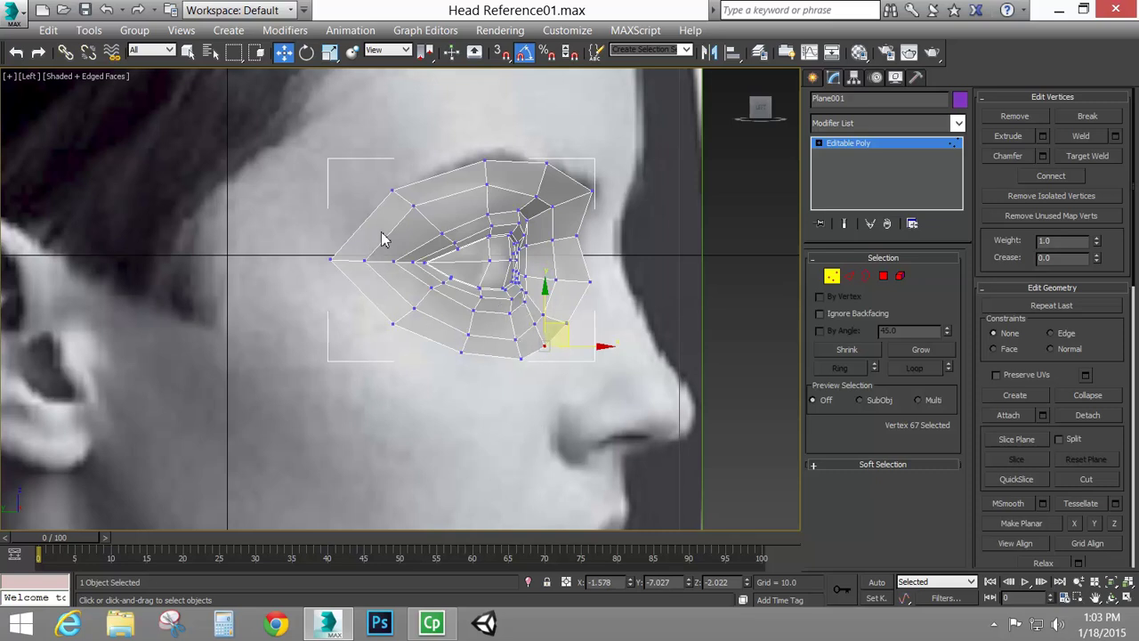
Move the inner-ring vertex just below the brow's front end slightly forward in the left view and leave vertex editing.
{"action": "left_click", "coordinate": [552, 207]}
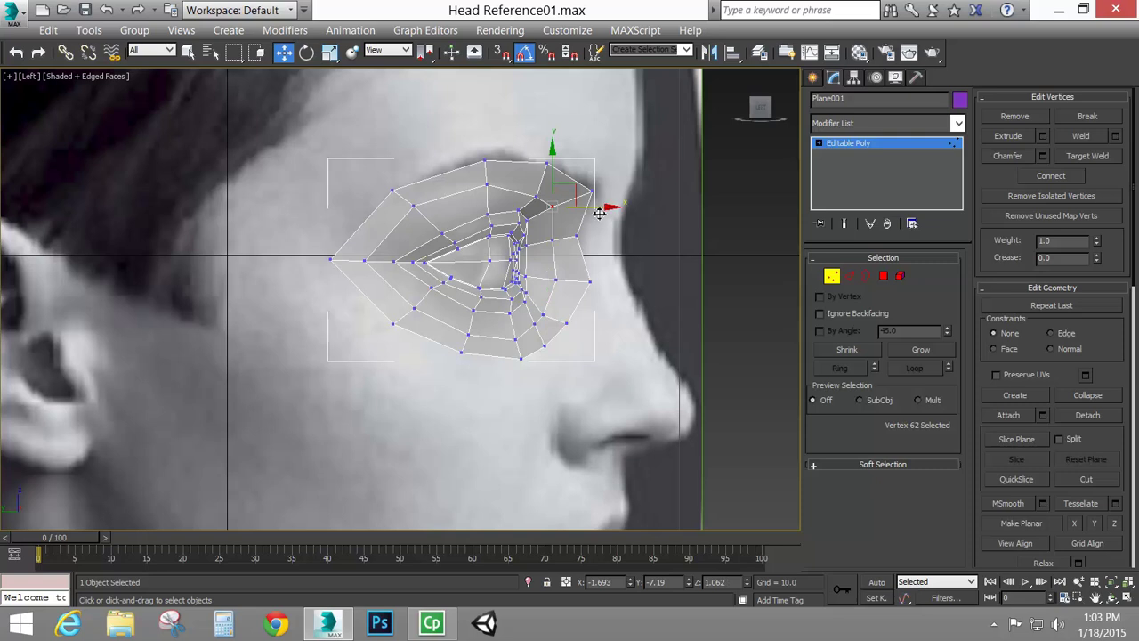
{"action": "left_click_drag", "start_coordinate": [599, 211], "coordinate": [609, 216]}
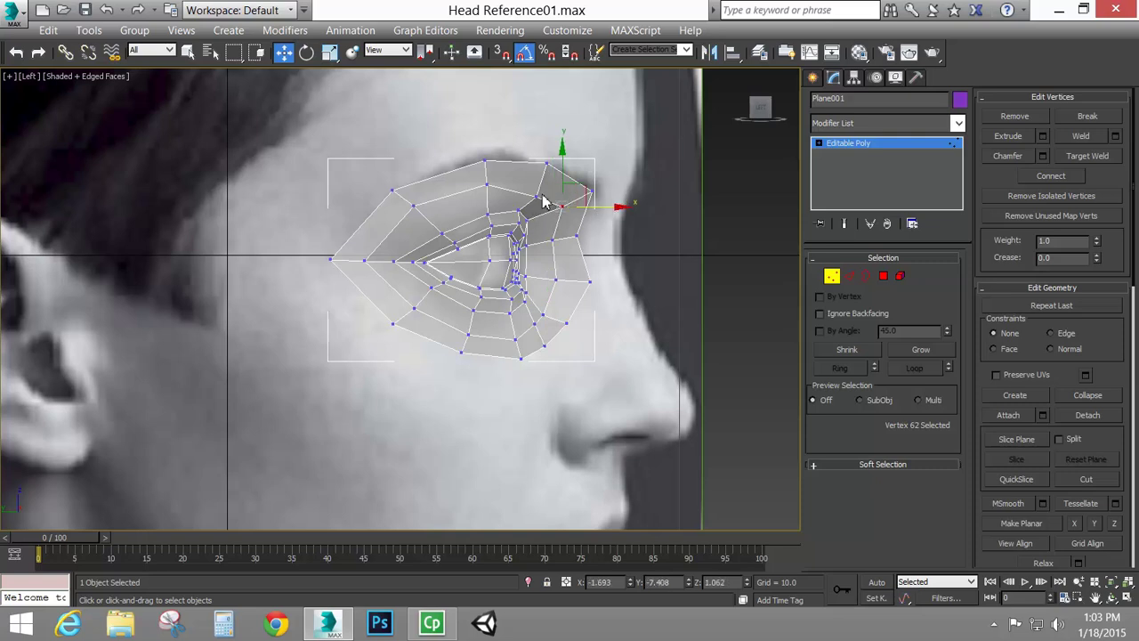
{"action": "middle_click_drag", "start_coordinate": [548, 244], "coordinate": [559, 222]}
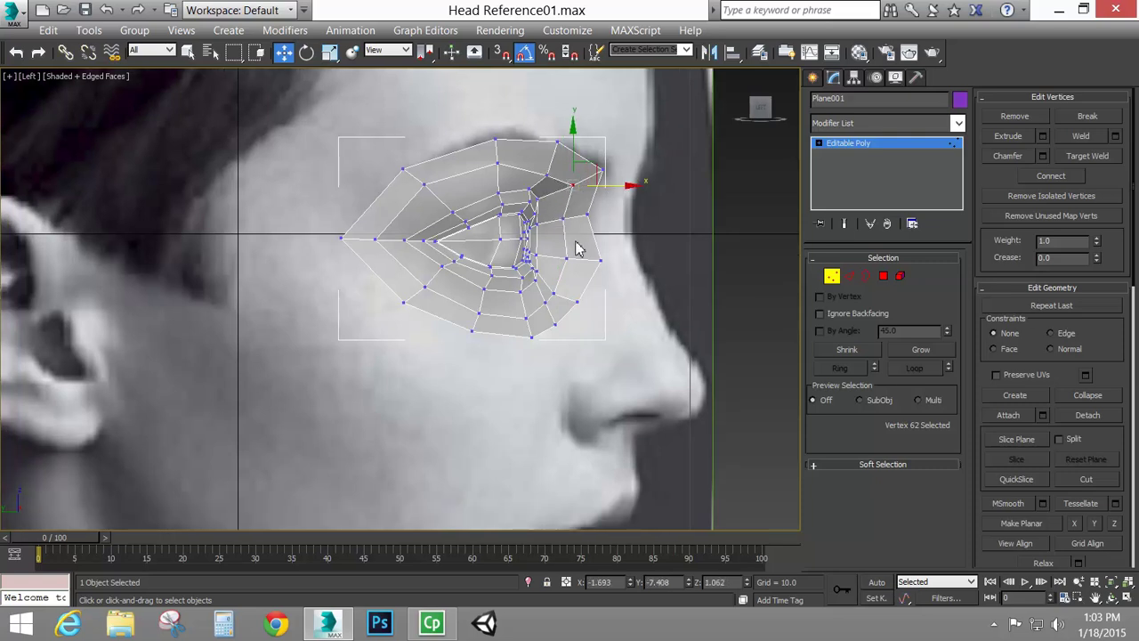
{"action": "left_click", "coordinate": [831, 276]}
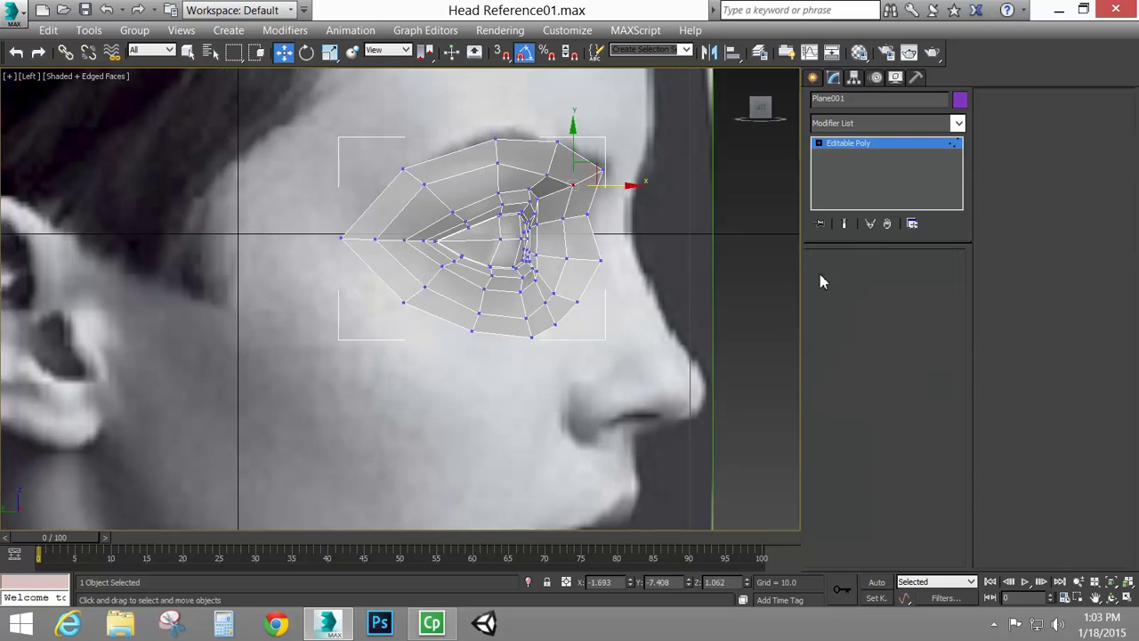
Save the head scene and open EdgeLoopReference.max, continuing without the missing external files.
{"action": "left_click", "coordinate": [20, 22]}
{"action": "left_click", "coordinate": [56, 181]}
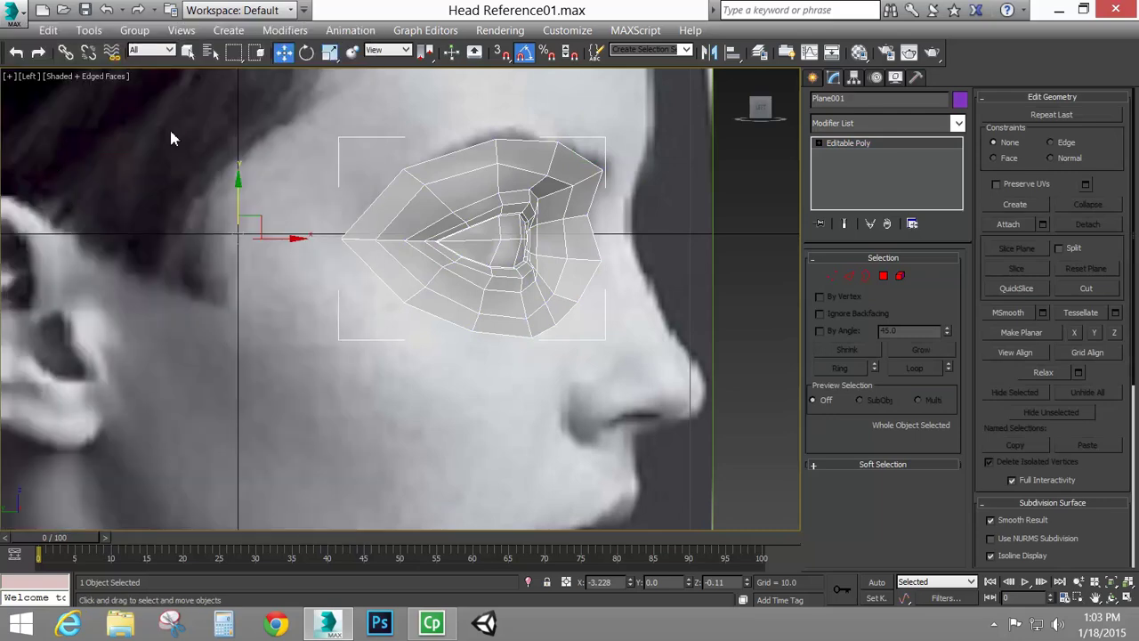
{"action": "left_click", "coordinate": [9, 21]}
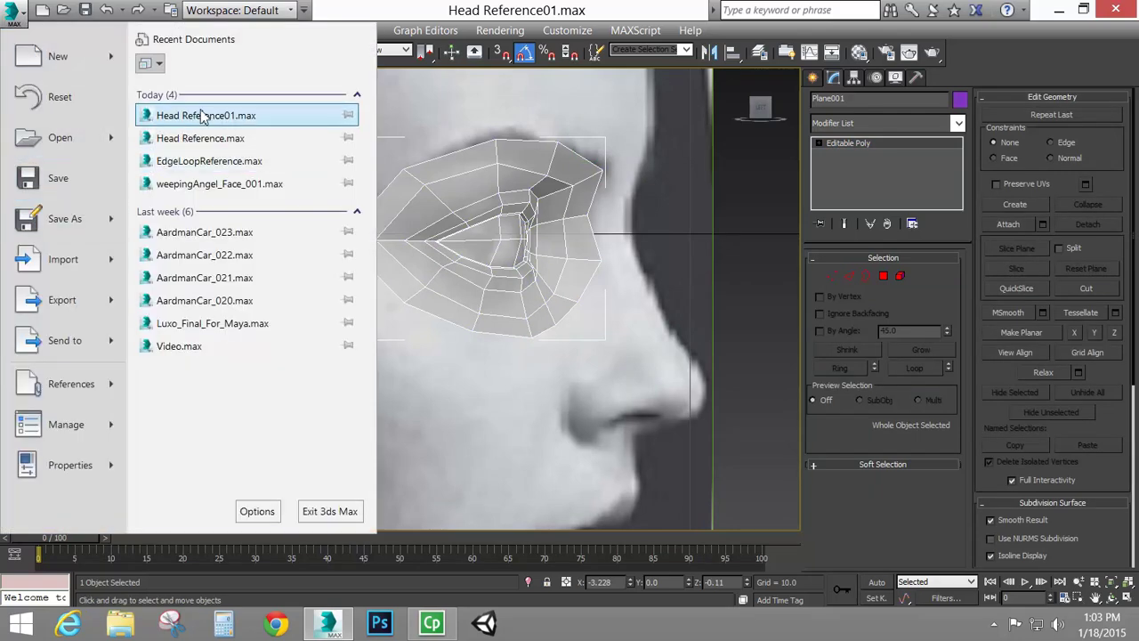
{"action": "left_click", "coordinate": [203, 167]}
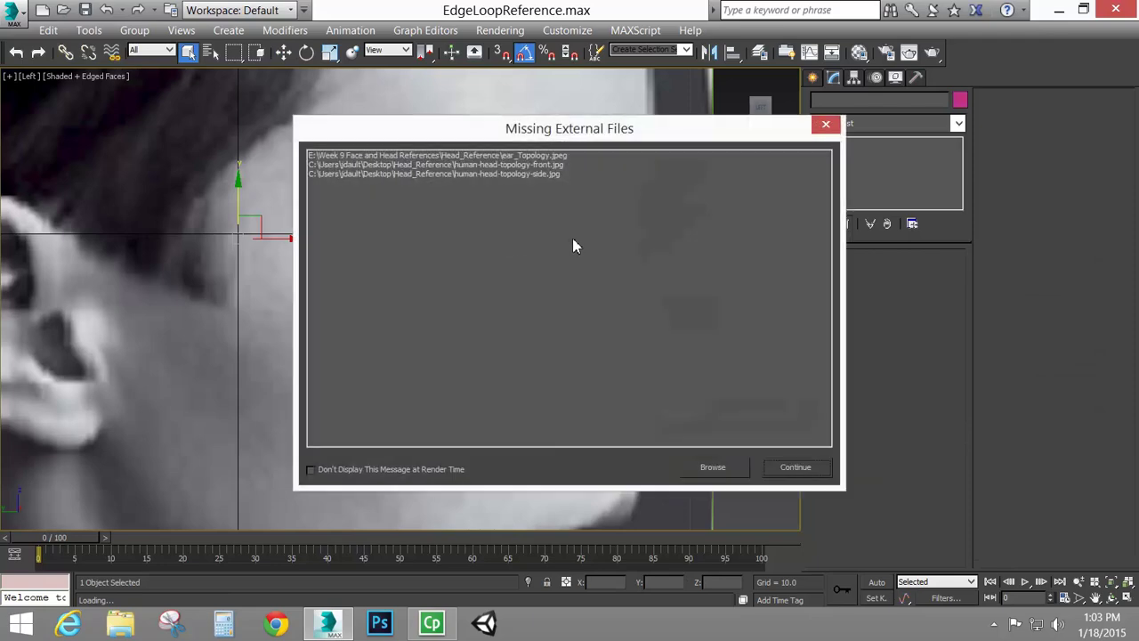
{"action": "left_click", "coordinate": [797, 474]}
Examine the reference head's eye loops and how they meet the nose bridge and nose-side loops.
{"action": "scroll", "coordinate": [530, 300], "scroll_direction": "up", "scroll_amount": 5}
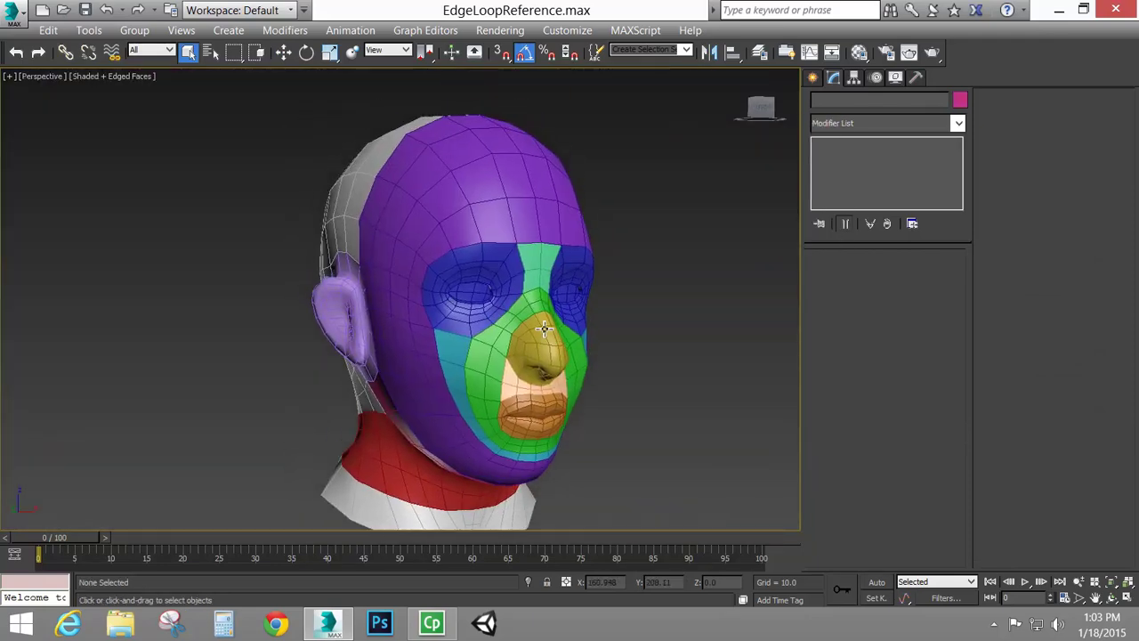
{"action": "left_click", "coordinate": [492, 247]}
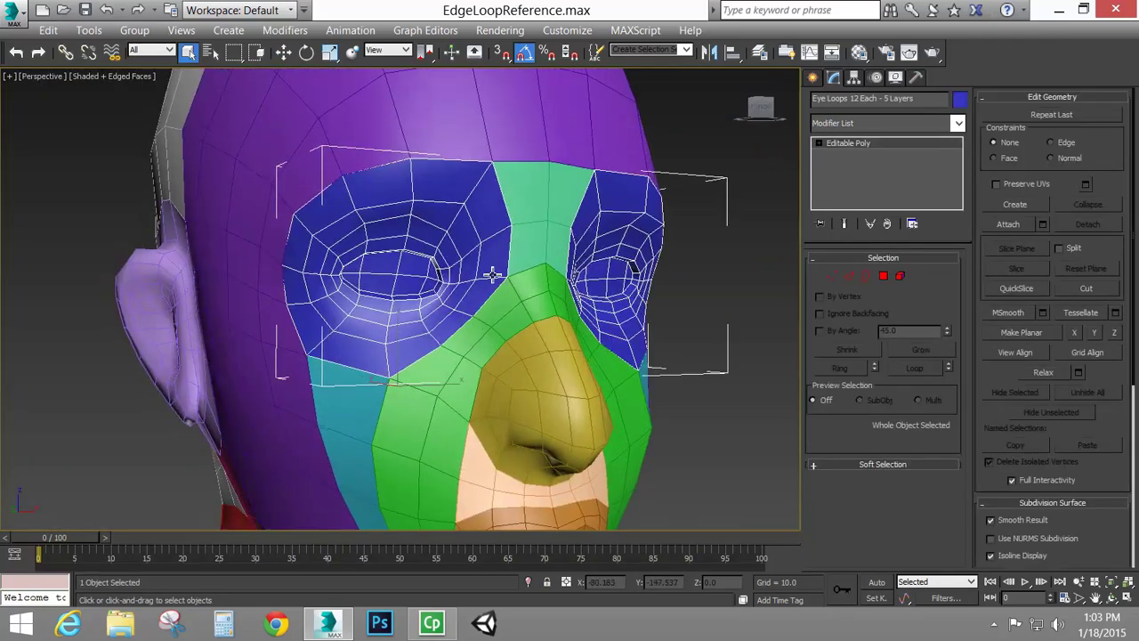
{"action": "middle_click_drag", "start_coordinate": [491, 272], "coordinate": [457, 266], "text": "alt"}
{"action": "scroll", "coordinate": [445, 272], "scroll_direction": "up", "scroll_amount": 5}
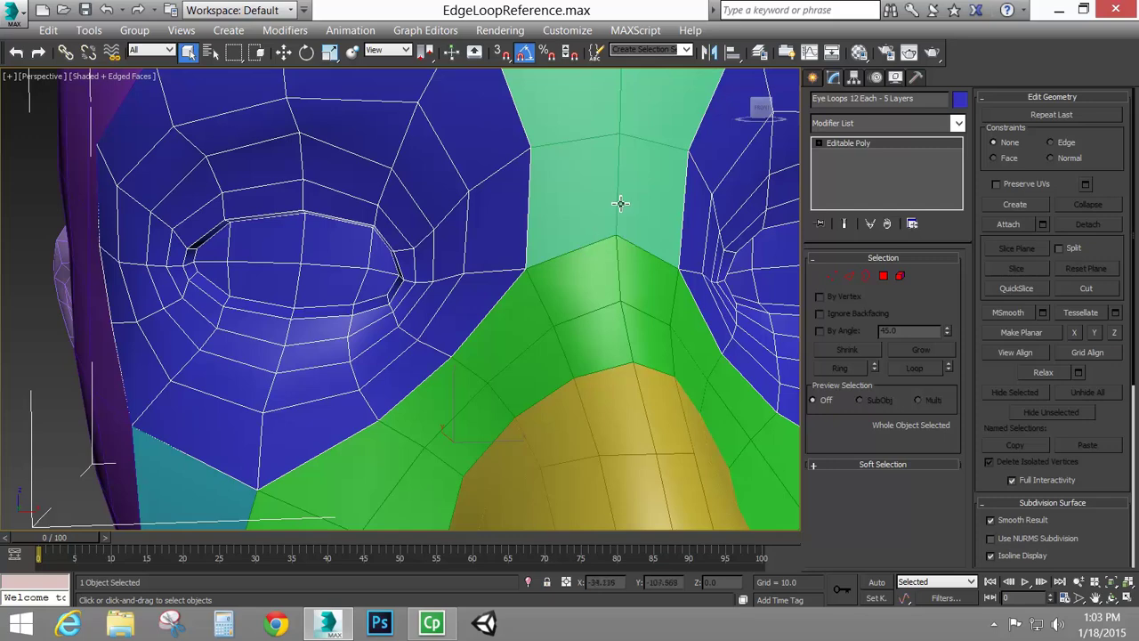
{"action": "scroll", "coordinate": [620, 204], "scroll_direction": "down", "scroll_amount": 6}
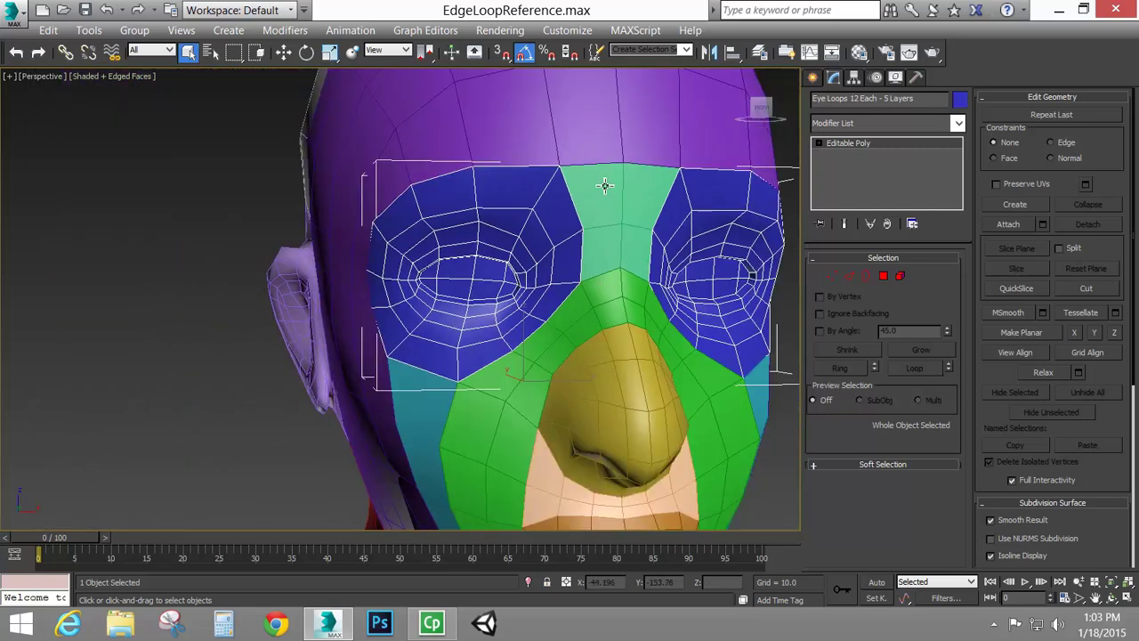
{"action": "scroll", "coordinate": [597, 284], "scroll_direction": "up", "scroll_amount": 6}
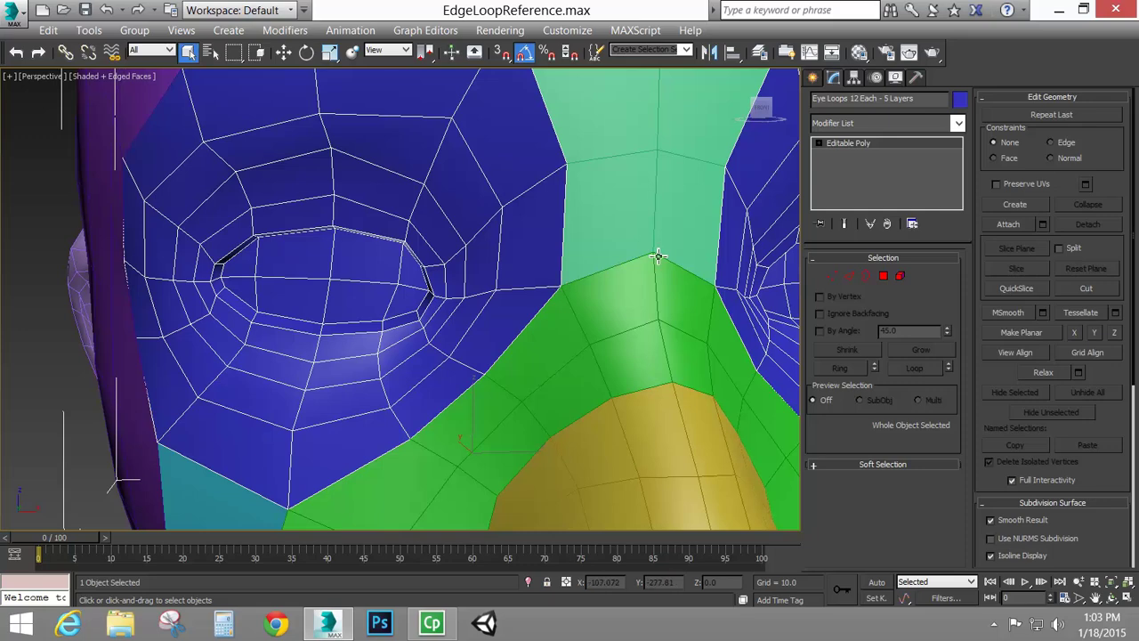
{"action": "middle_click_drag", "start_coordinate": [531, 221], "coordinate": [534, 259]}
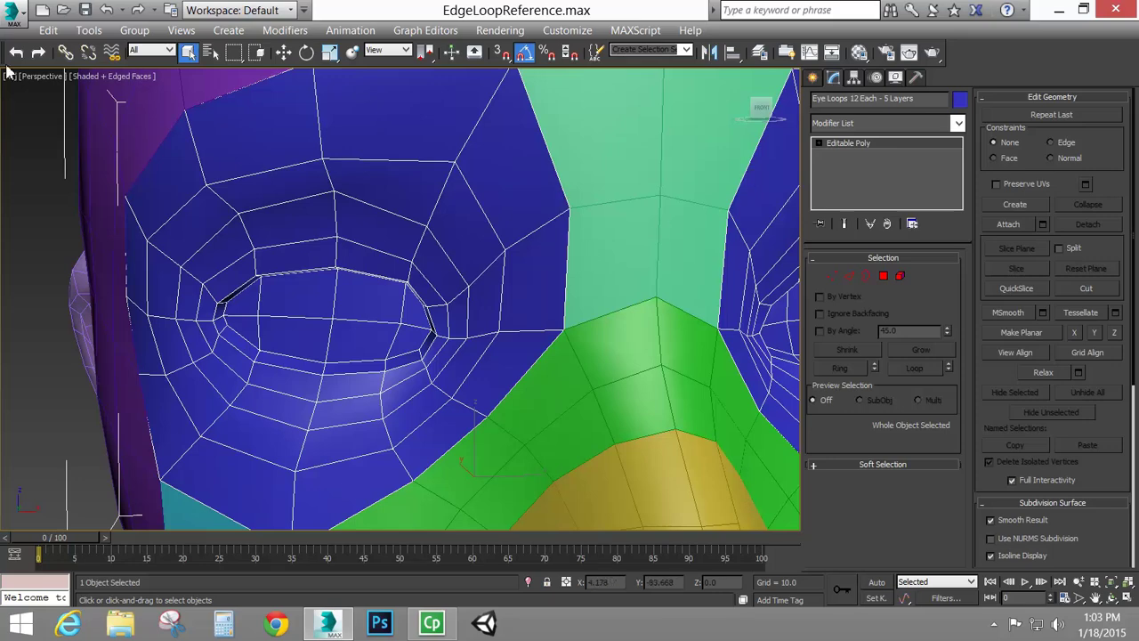
Reopen Head Reference01.max, discarding changes to the edge loop reference scene.
{"action": "left_click", "coordinate": [8, 11]}
{"action": "mouse_move", "coordinate": [43, 150]}
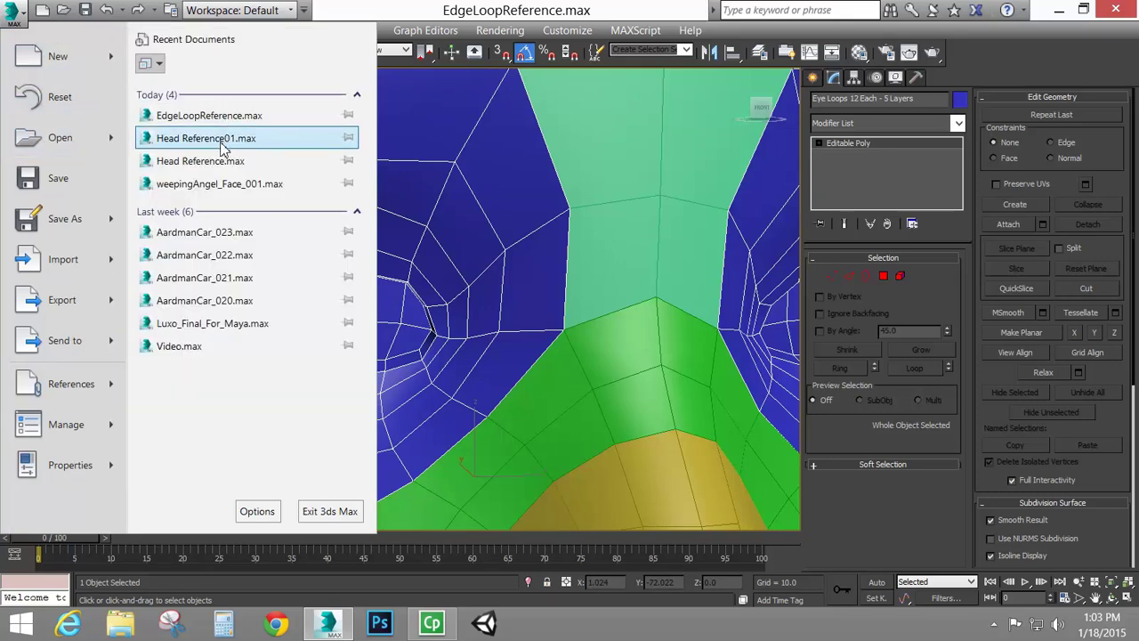
{"action": "left_click", "coordinate": [222, 144]}
{"action": "left_click", "coordinate": [572, 345]}
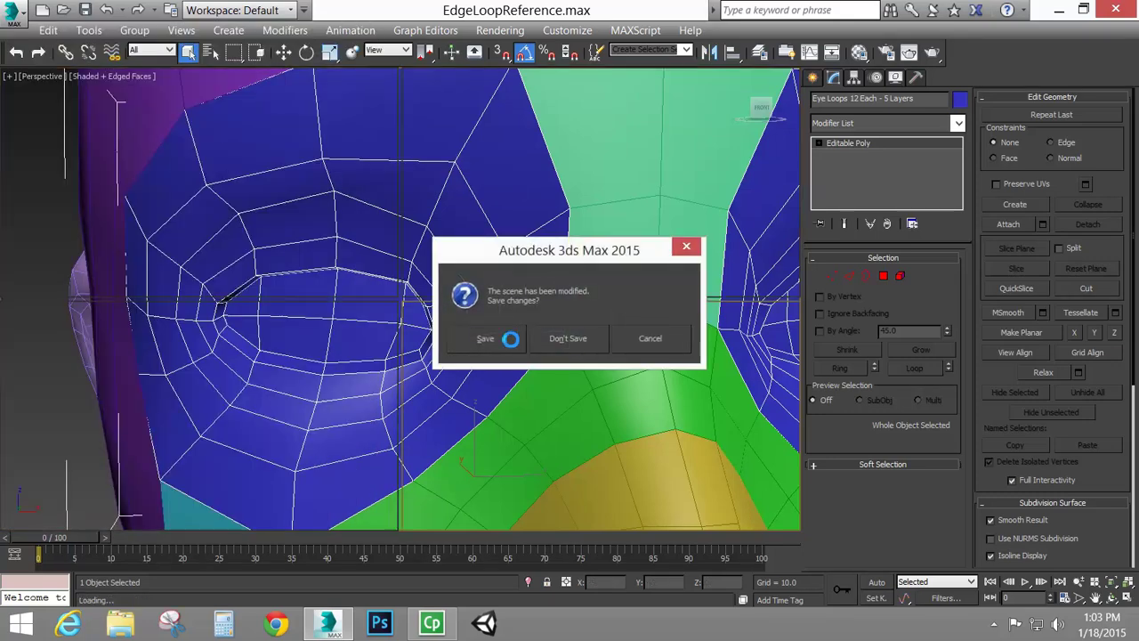
Turn off see-through display for the eye mesh and show it over the whole face in the front view.
{"action": "left_click", "coordinate": [507, 267]}
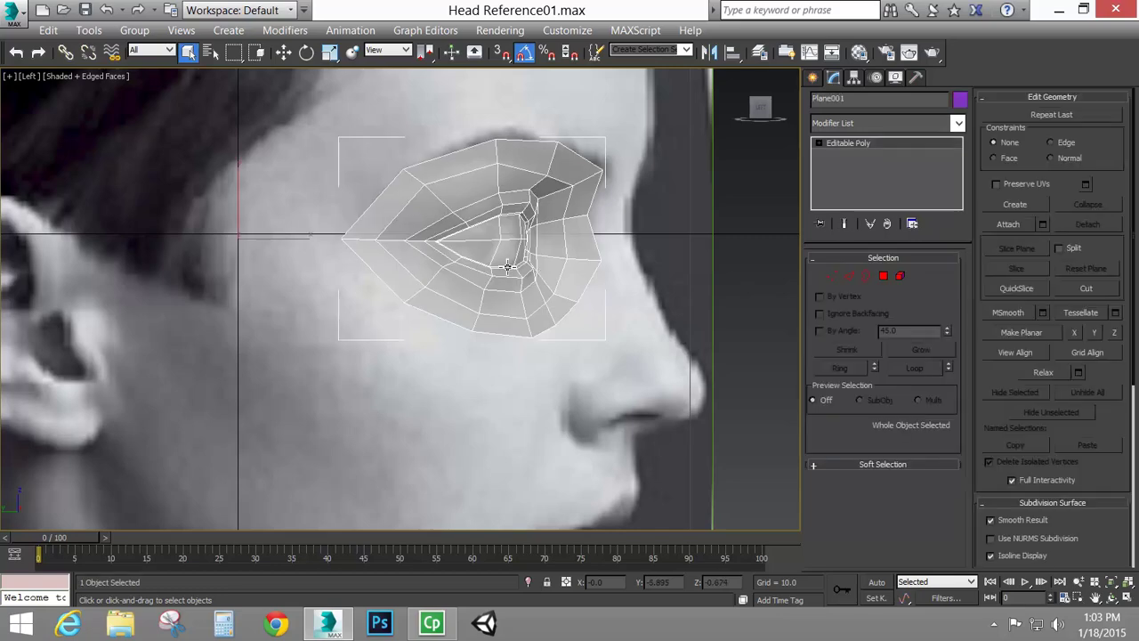
{"action": "key", "text": "alt+x"}
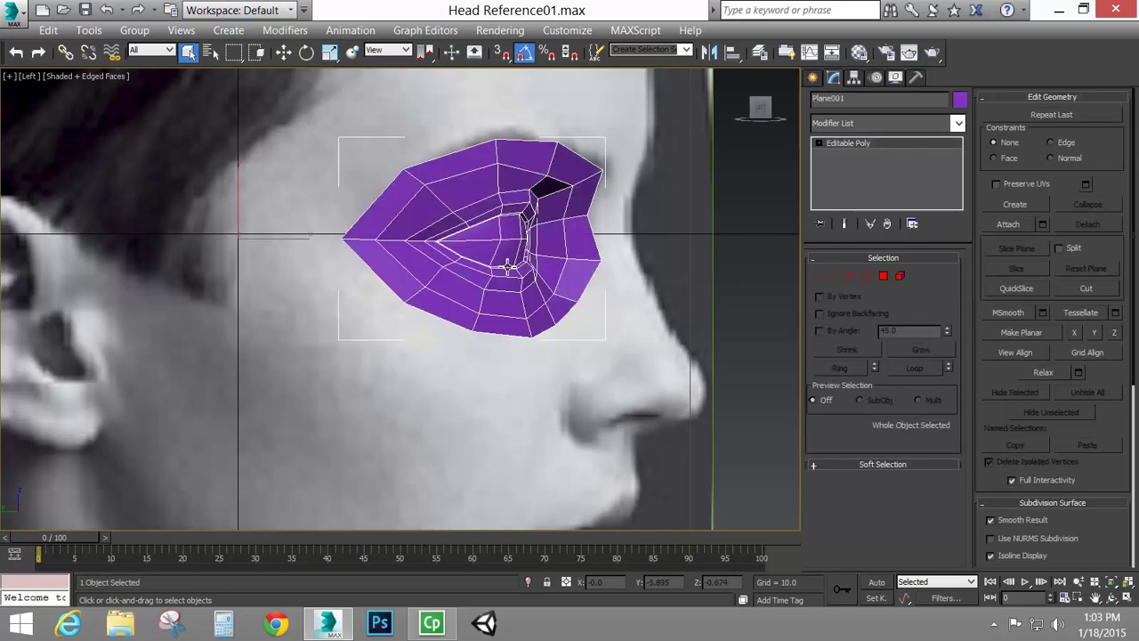
{"action": "key", "text": "f"}
{"action": "scroll", "coordinate": [566, 245], "scroll_direction": "down", "scroll_amount": 5}
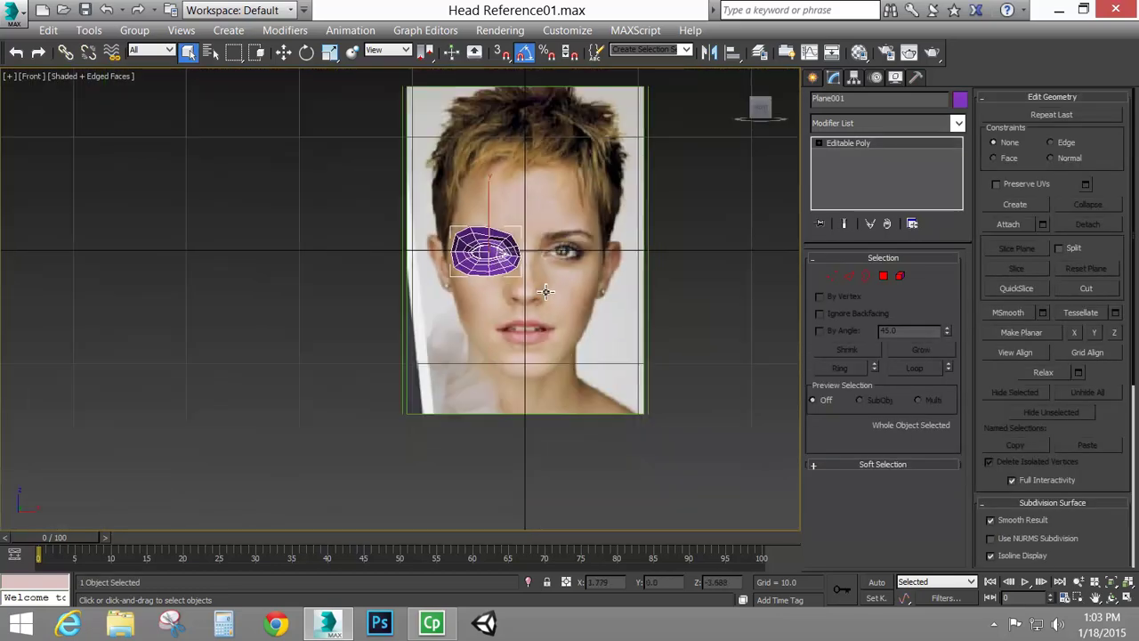
{"action": "scroll", "coordinate": [528, 280], "scroll_direction": "up", "scroll_amount": 3}
{"action": "middle_click_drag", "start_coordinate": [555, 254], "coordinate": [527, 312]}
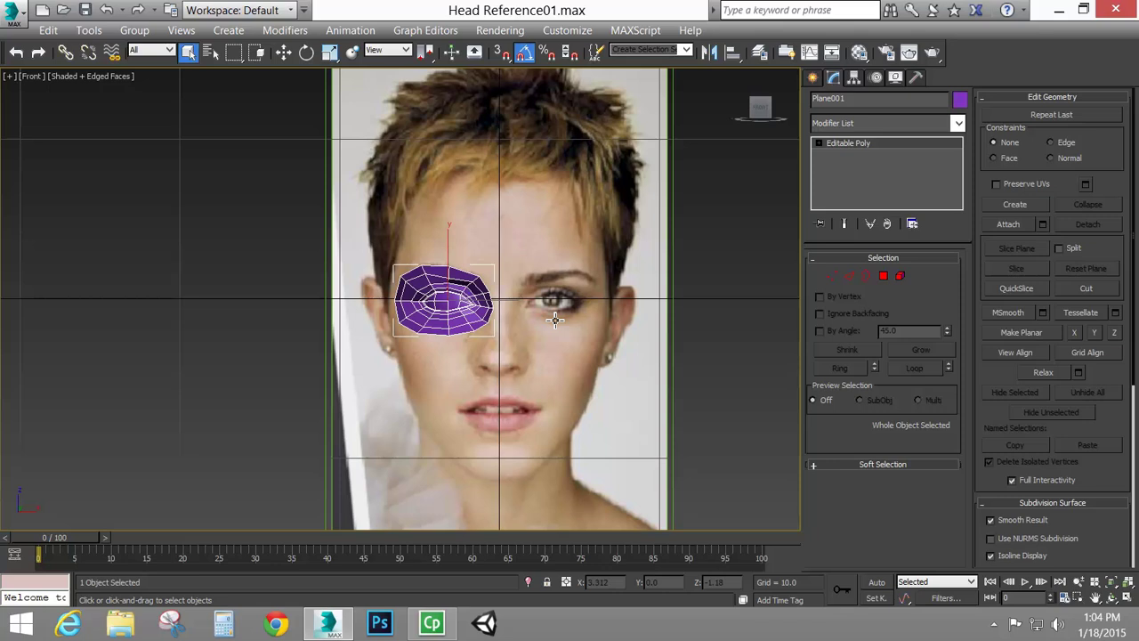
{"action": "middle_click_drag", "start_coordinate": [496, 314], "coordinate": [491, 318]}
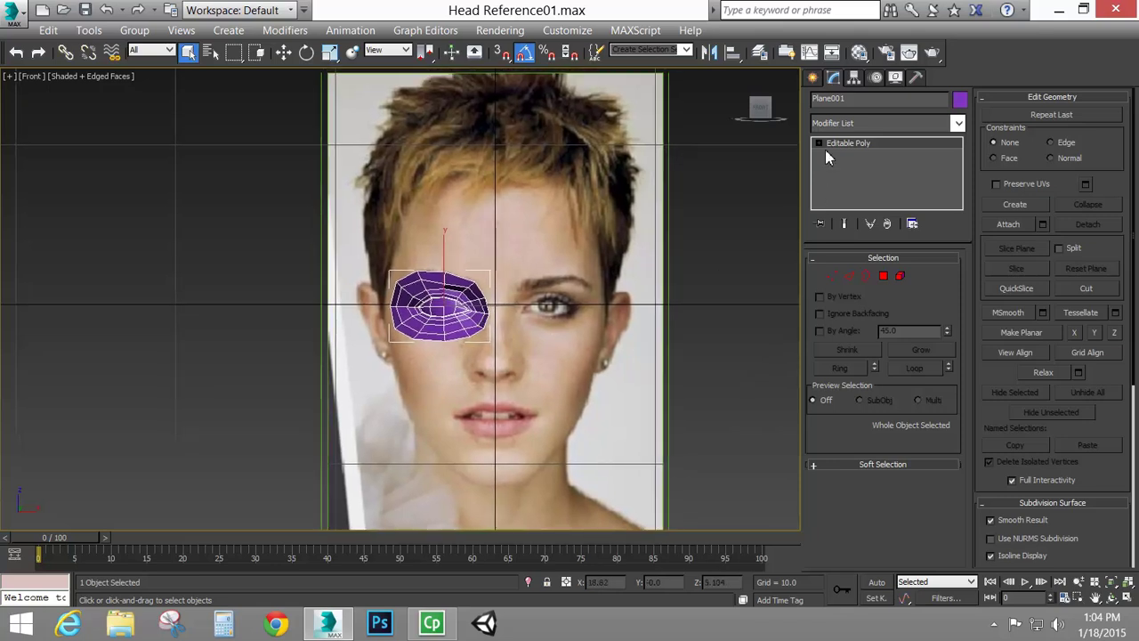
Align the eye mesh's pivot to the world and set the pivot's X position to 0 on the face's centre line.
{"action": "left_click", "coordinate": [855, 79]}
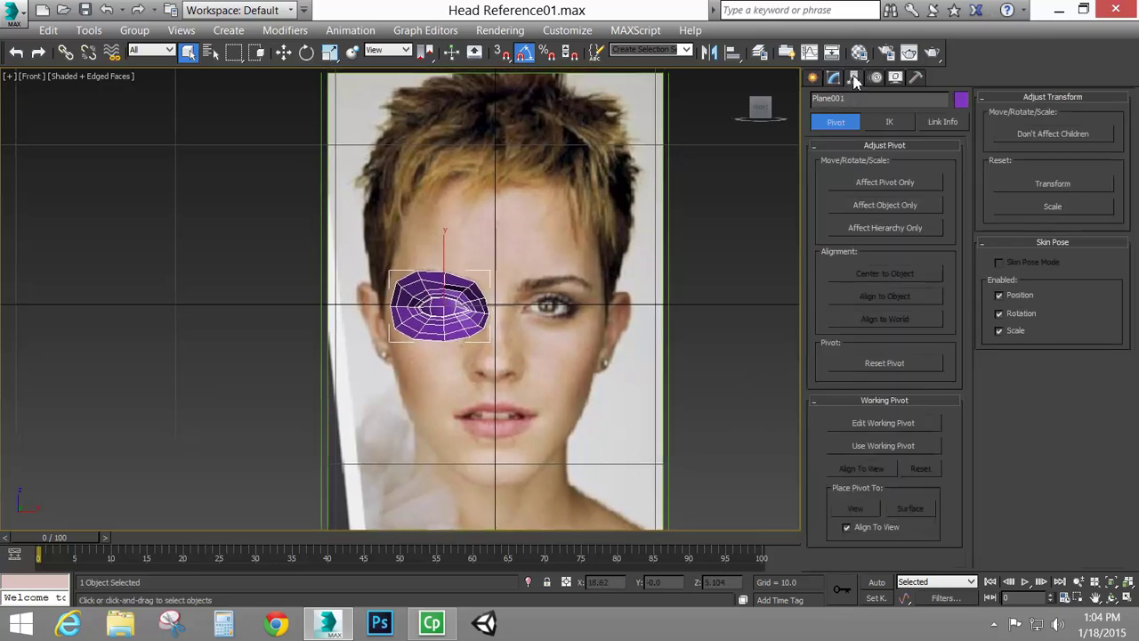
{"action": "left_click", "coordinate": [900, 182]}
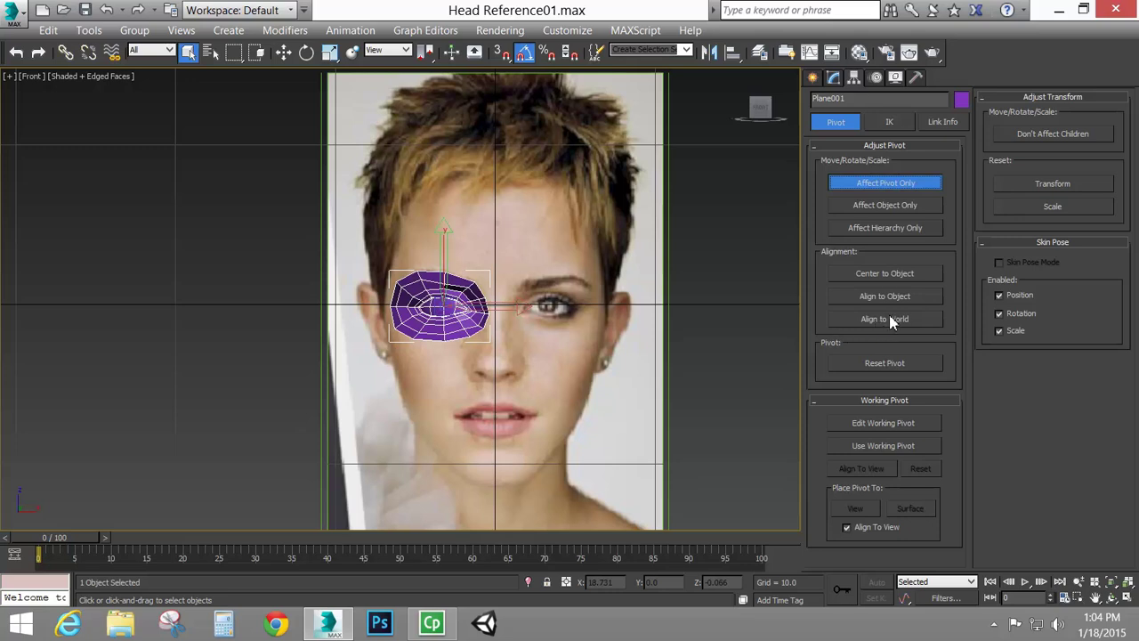
{"action": "left_click", "coordinate": [889, 320]}
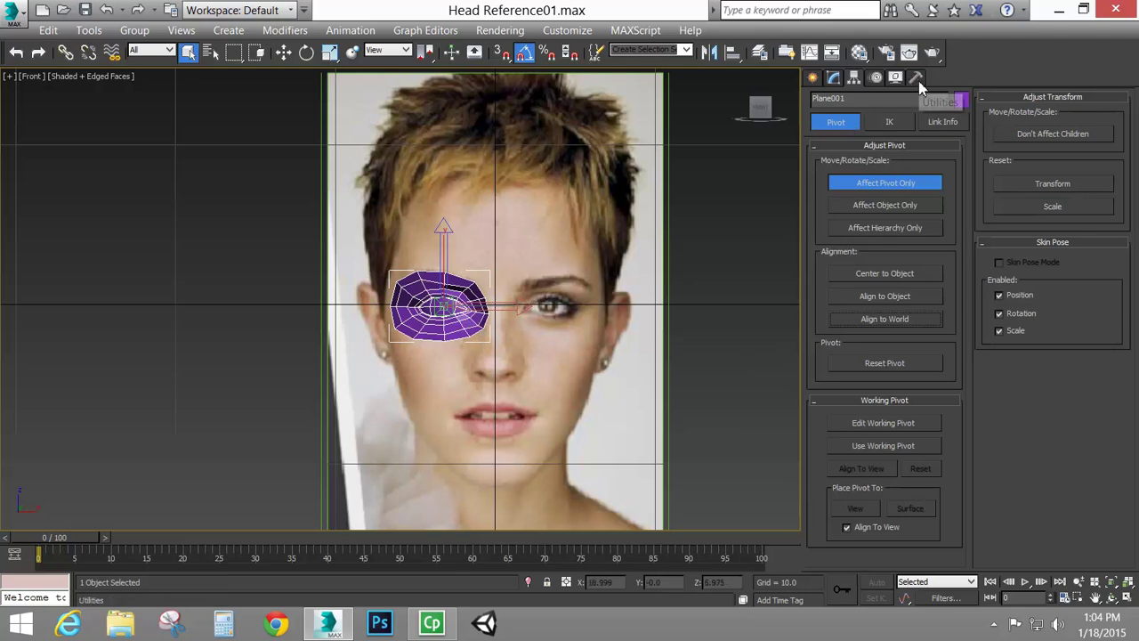
{"action": "left_click", "coordinate": [284, 52]}
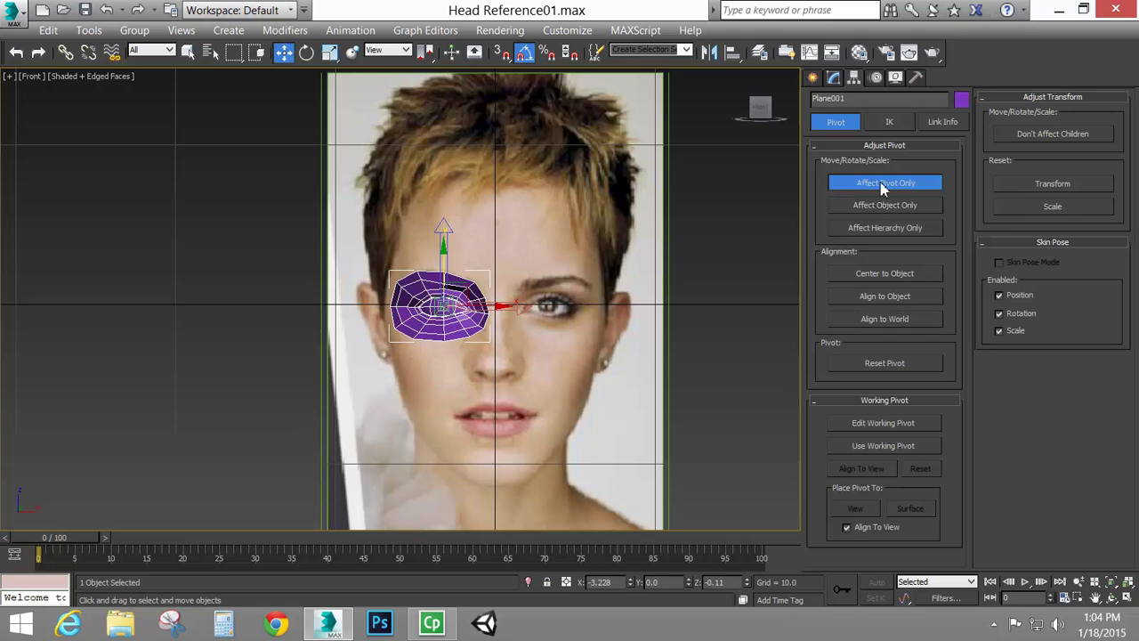
{"action": "double_click", "coordinate": [620, 583]}
{"action": "type", "text": "0"}
{"action": "key", "text": "Return"}
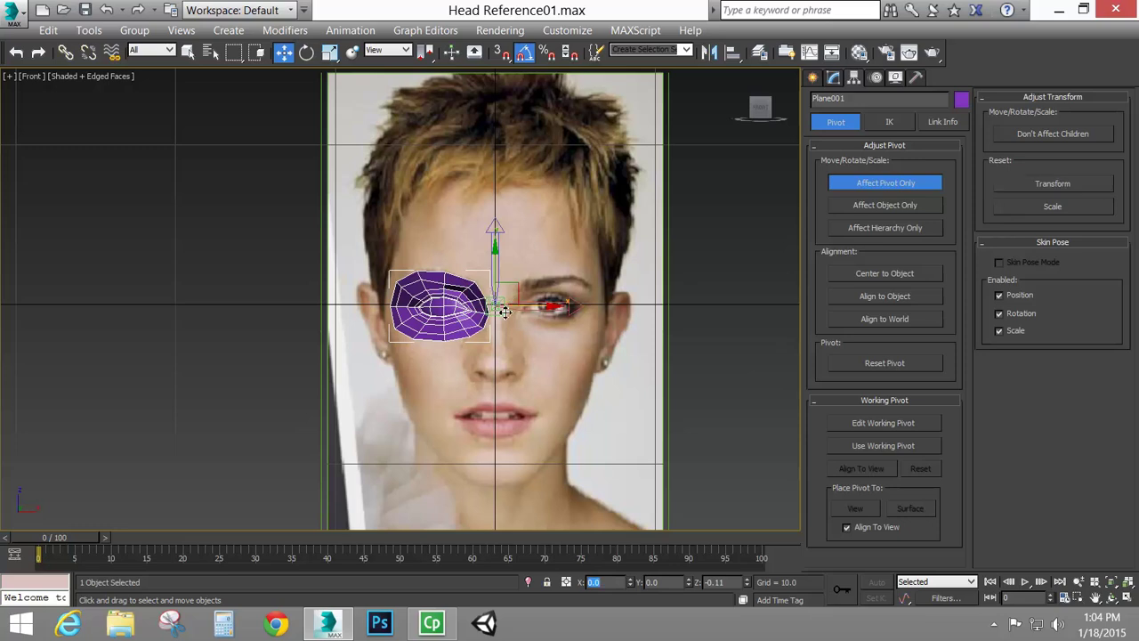
{"action": "left_click", "coordinate": [864, 183]}
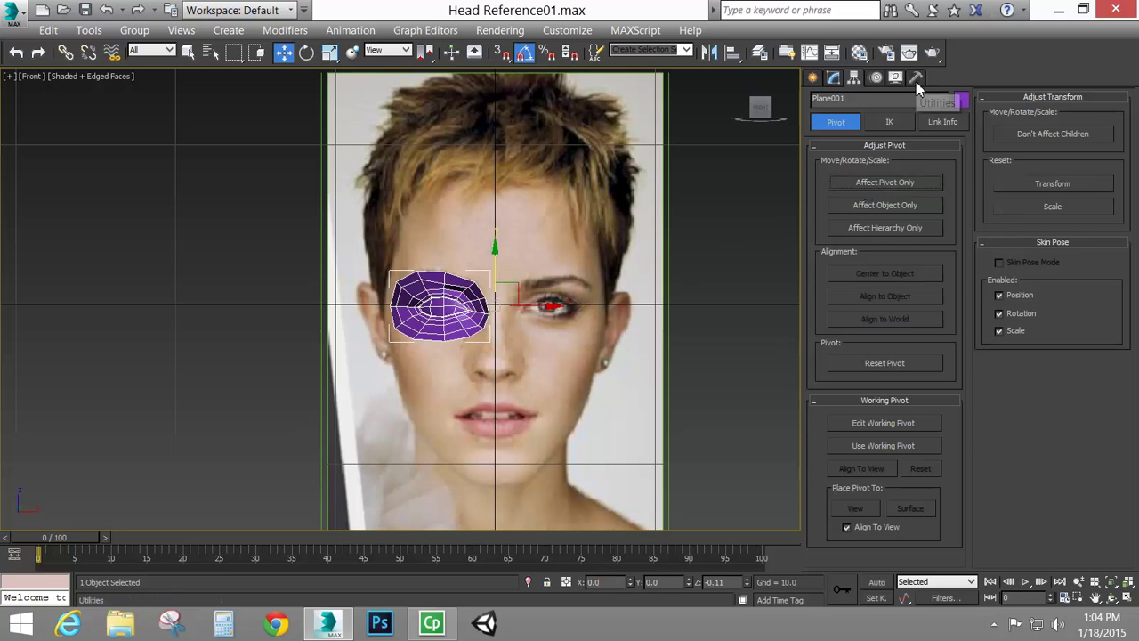
Reset the eye mesh's transform with Reset XForm and convert it to an Editable Poly.
{"action": "left_click", "coordinate": [915, 78]}
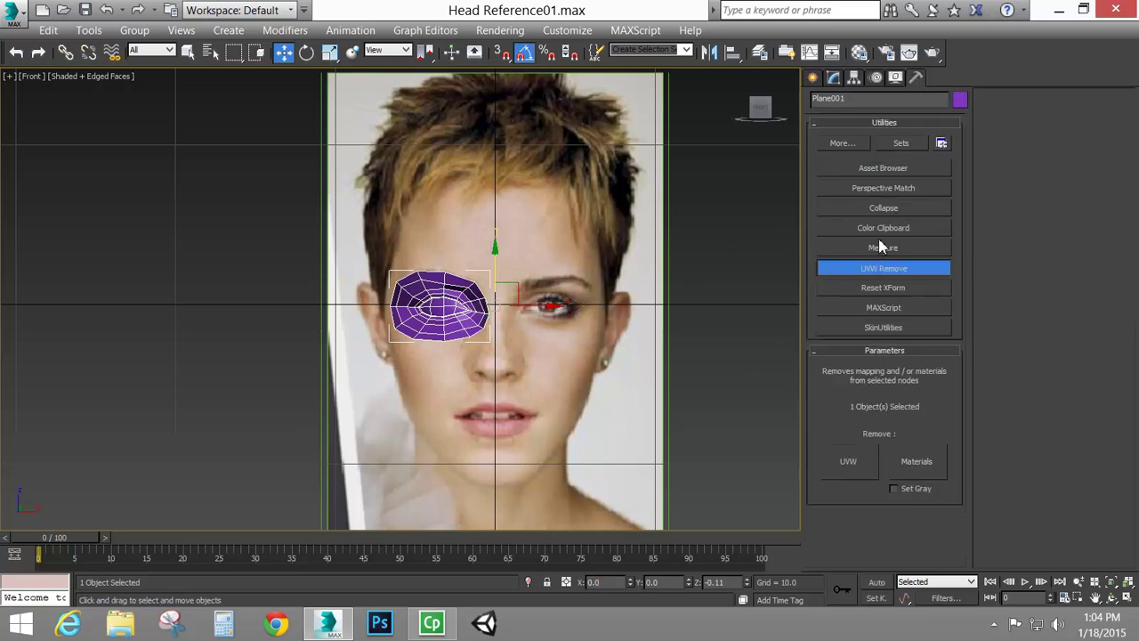
{"action": "left_click", "coordinate": [898, 289]}
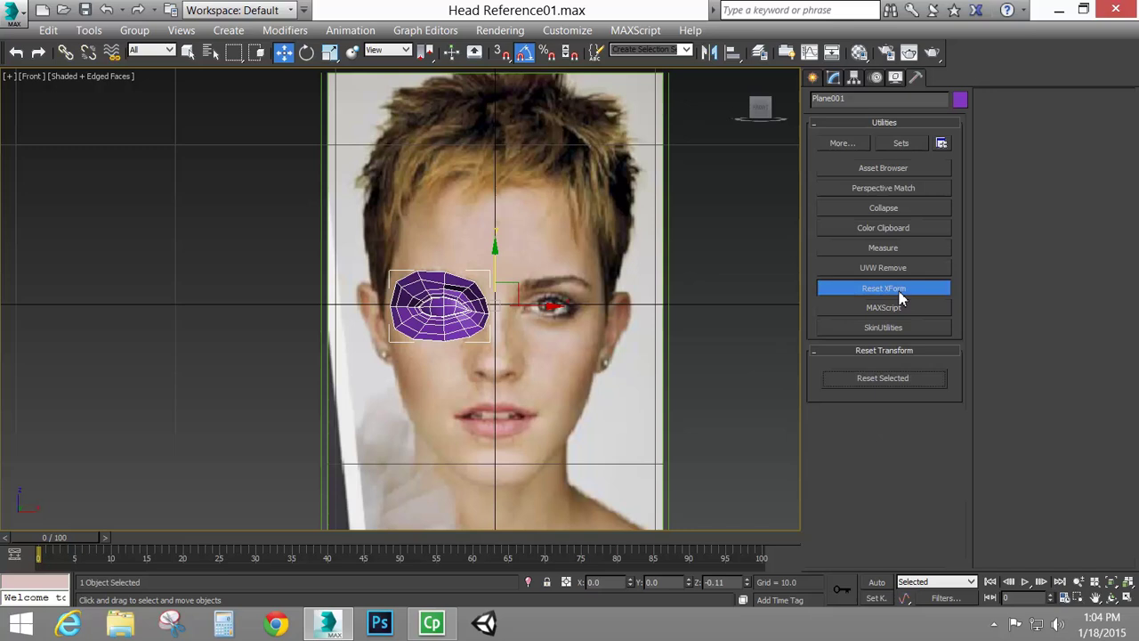
{"action": "left_click", "coordinate": [879, 381]}
{"action": "right_click", "coordinate": [460, 325]}
{"action": "mouse_move", "coordinate": [520, 505]}
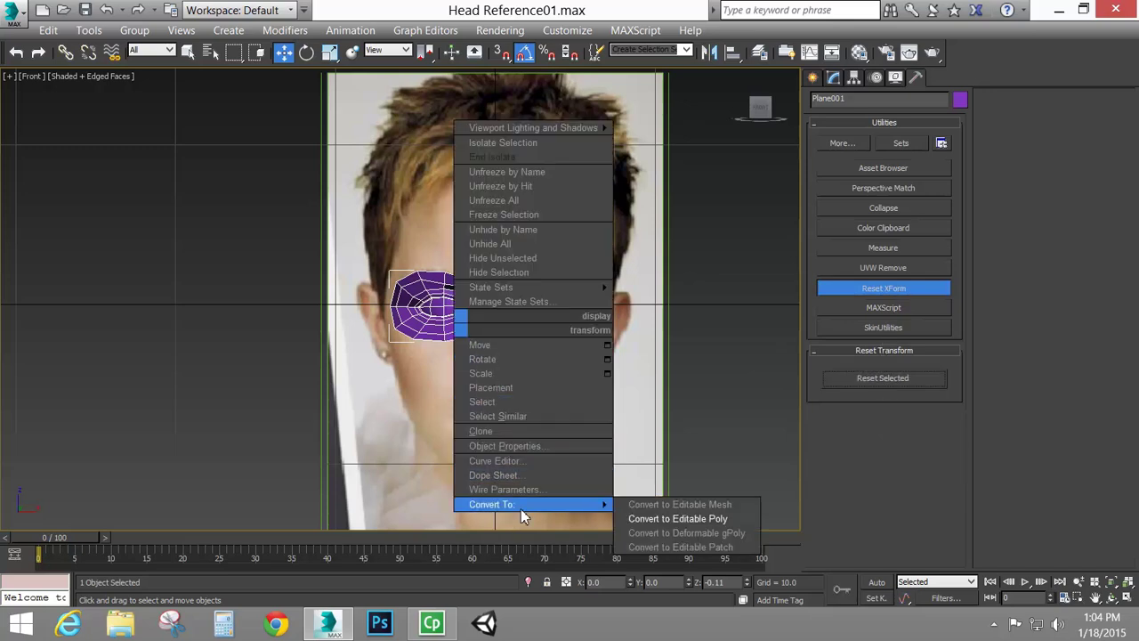
{"action": "left_click", "coordinate": [675, 519]}
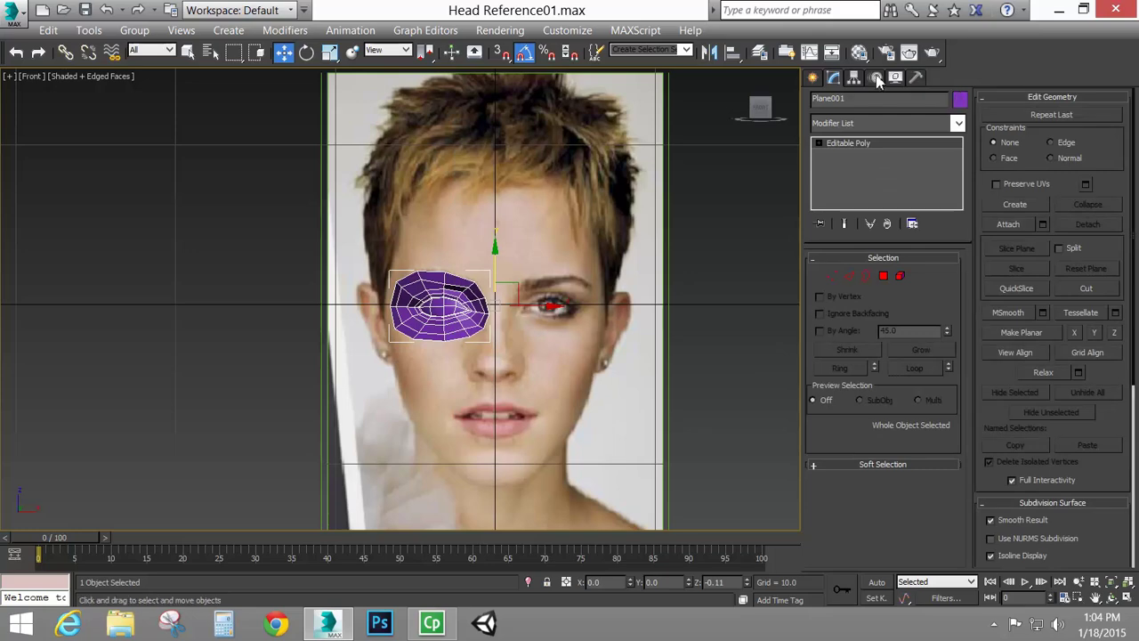
Mirror the eye mesh across the X axis as an instance in the perspective view.
{"action": "middle_click_drag", "start_coordinate": [424, 317], "coordinate": [530, 378]}
{"action": "key", "text": "p"}
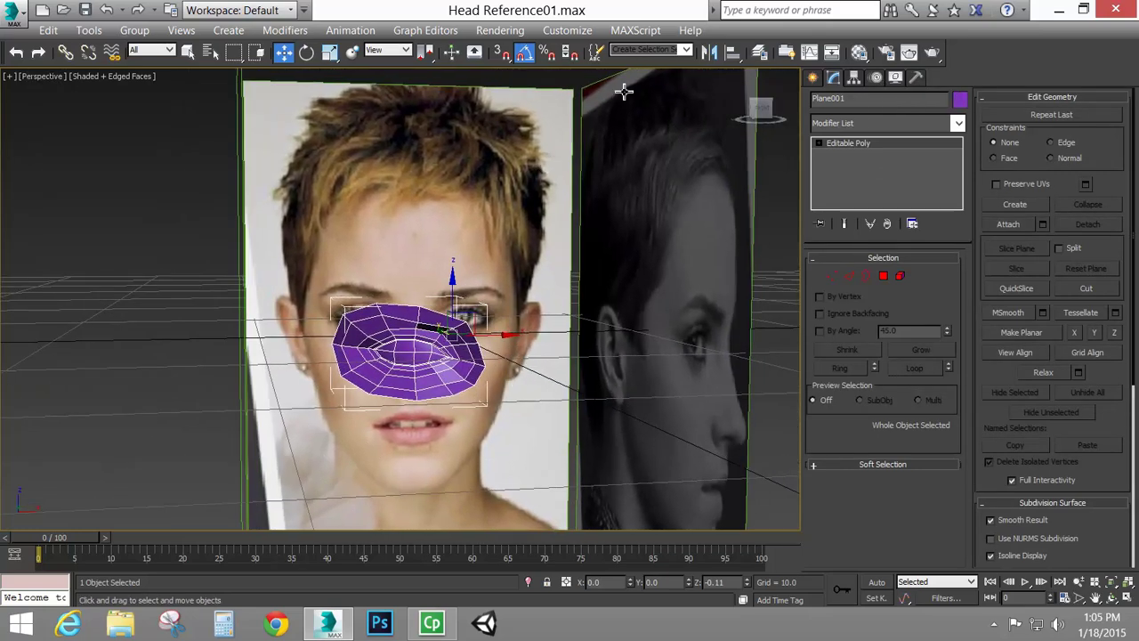
{"action": "left_click", "coordinate": [709, 54]}
{"action": "left_click_drag", "start_coordinate": [539, 165], "coordinate": [774, 164]}
{"action": "left_click", "coordinate": [775, 354]}
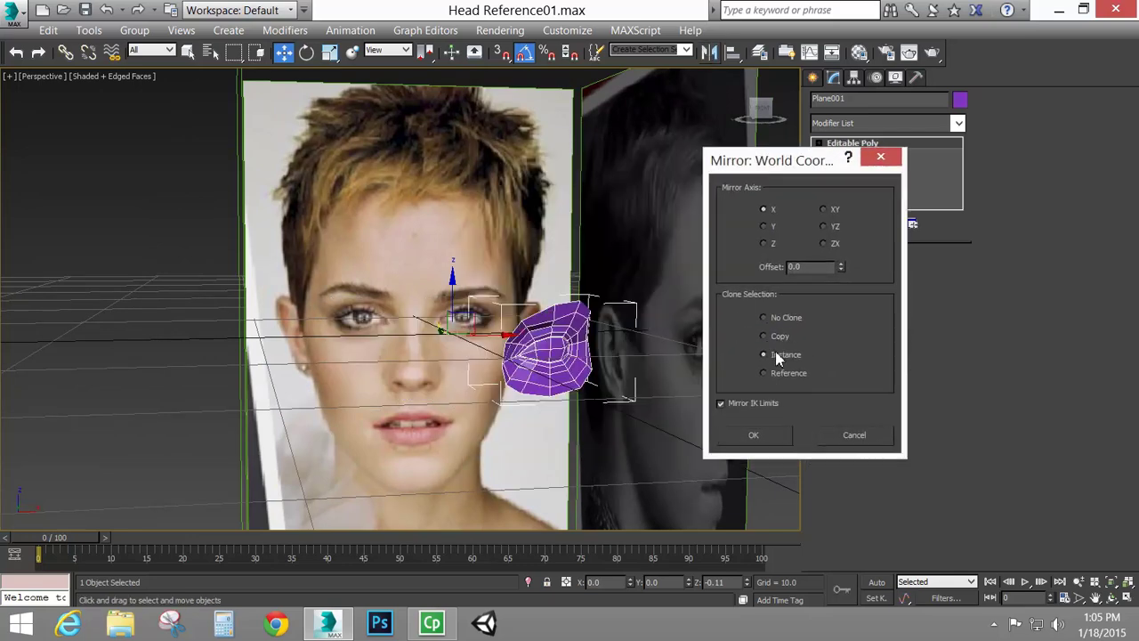
{"action": "left_click", "coordinate": [755, 436]}
Change the mirrored eye mesh's object color to green so it differs from the purple original.
{"action": "left_click", "coordinate": [488, 353]}
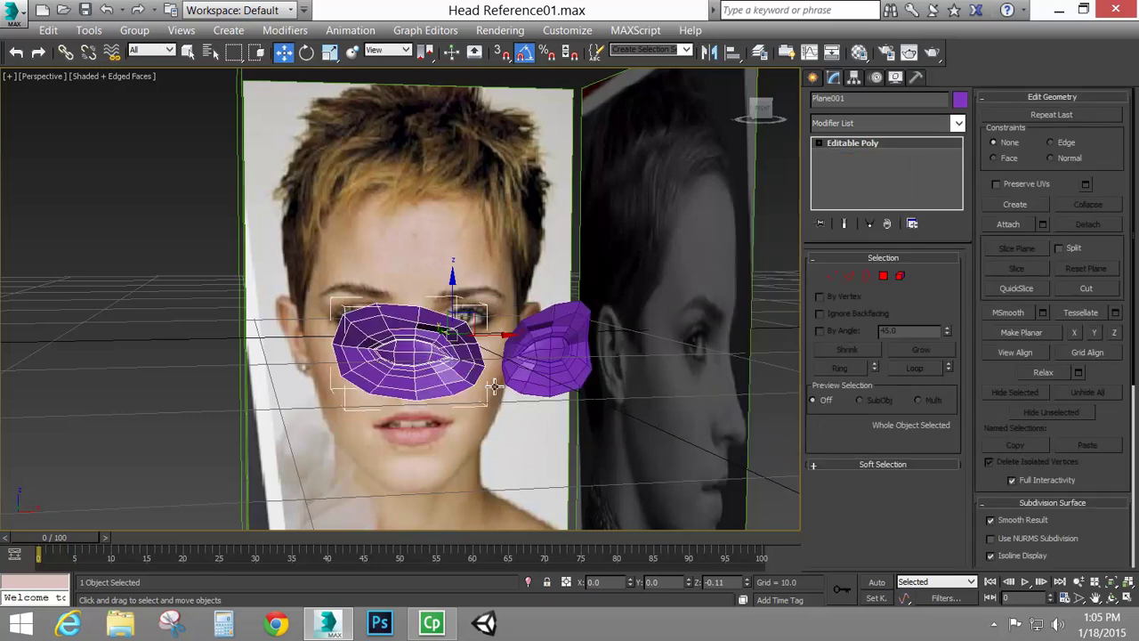
{"action": "middle_click_drag", "start_coordinate": [494, 387], "coordinate": [393, 306], "text": "alt"}
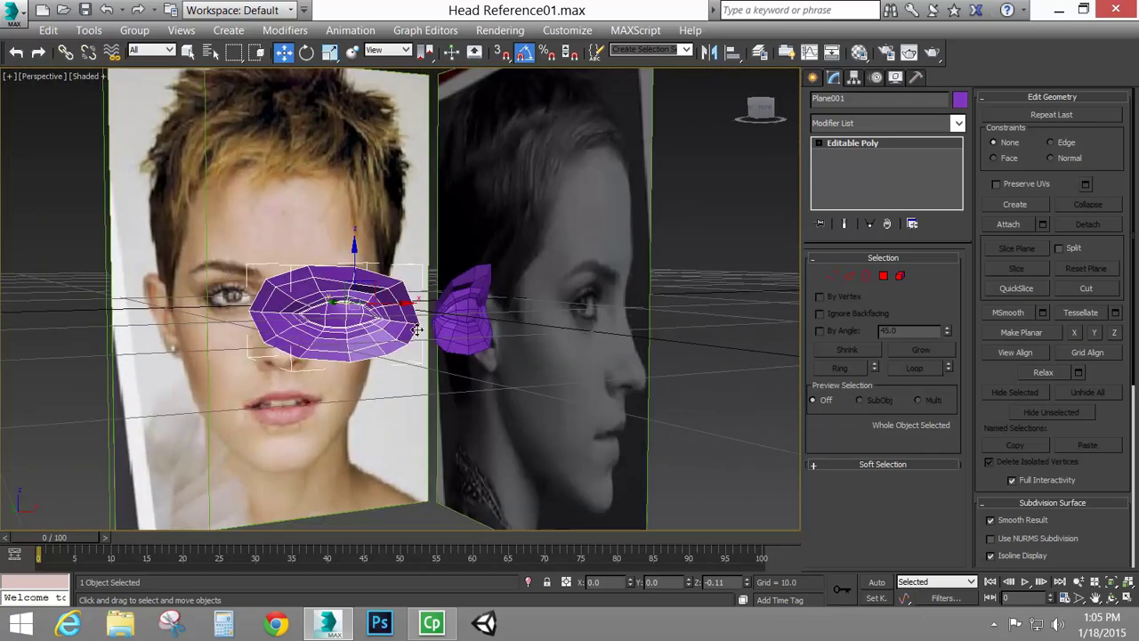
{"action": "left_click", "coordinate": [471, 288]}
{"action": "left_click", "coordinate": [959, 98]}
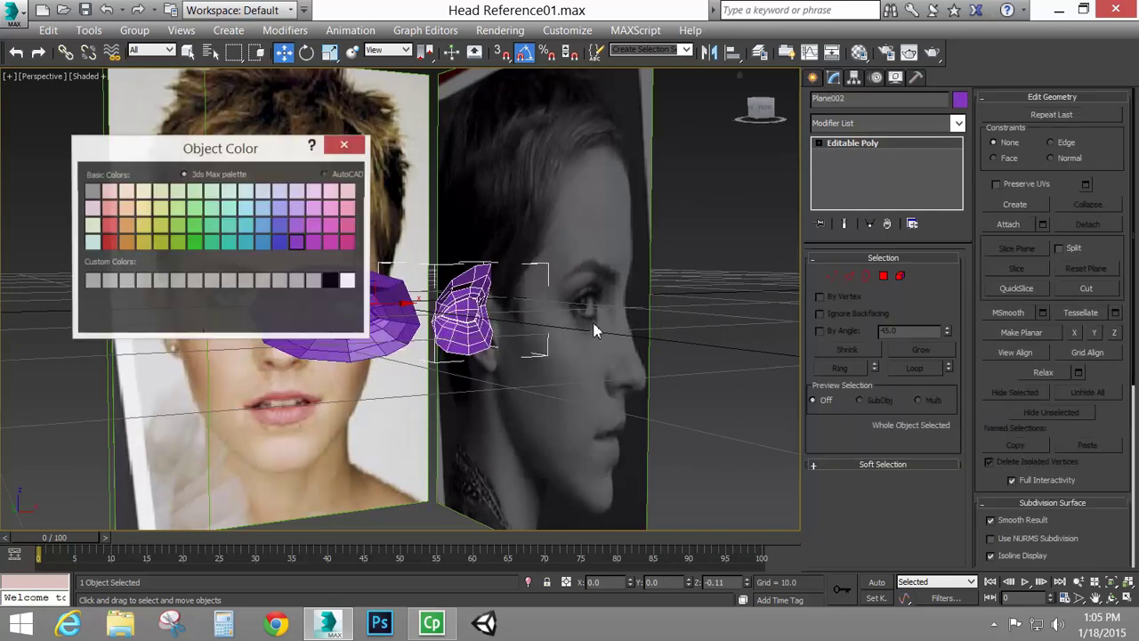
{"action": "left_click", "coordinate": [280, 241]}
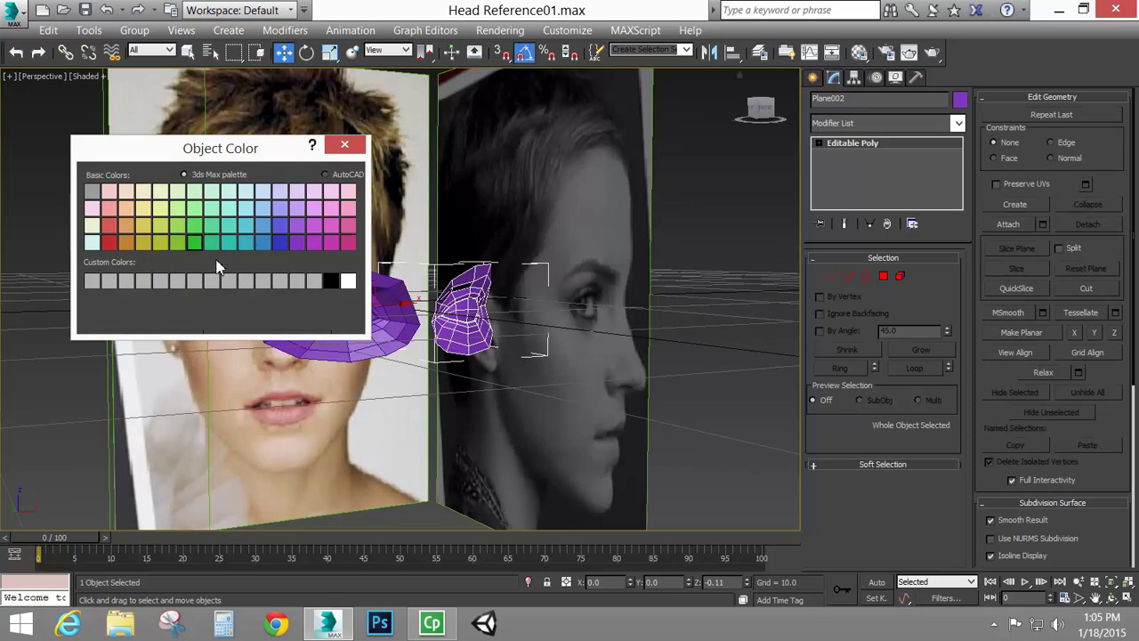
{"action": "key", "text": "Return"}
{"action": "middle_click_drag", "start_coordinate": [293, 320], "coordinate": [467, 322], "text": "alt"}
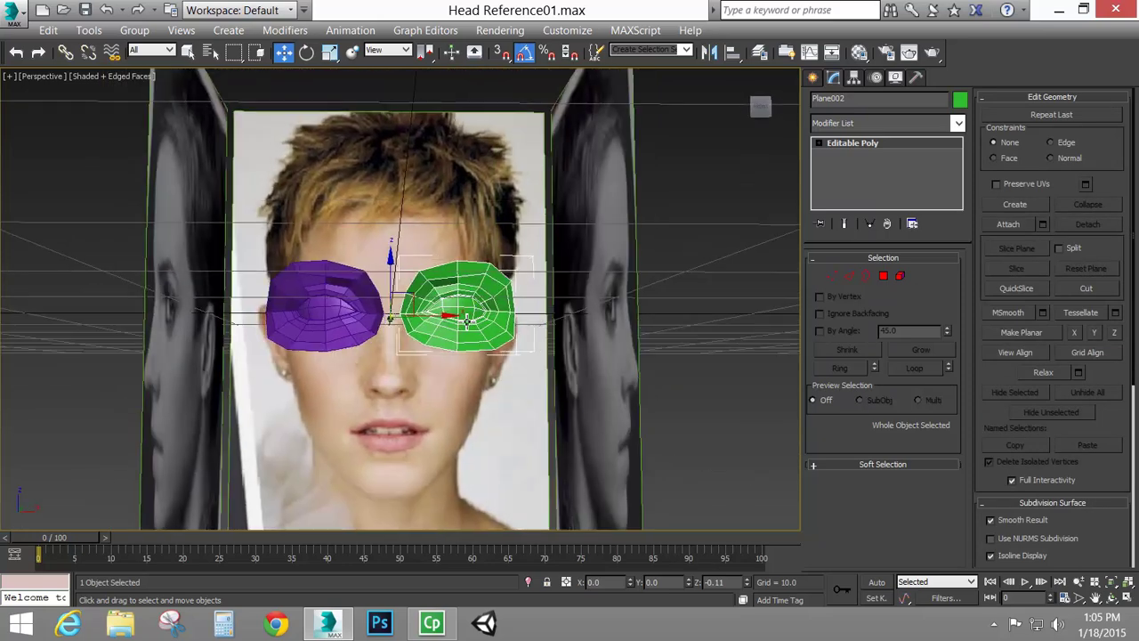
Extend the original eye mesh's inner edge towards the nose bridge in the front view, keeping only one new strip.
{"action": "left_click", "coordinate": [330, 326]}
{"action": "key", "text": "f"}
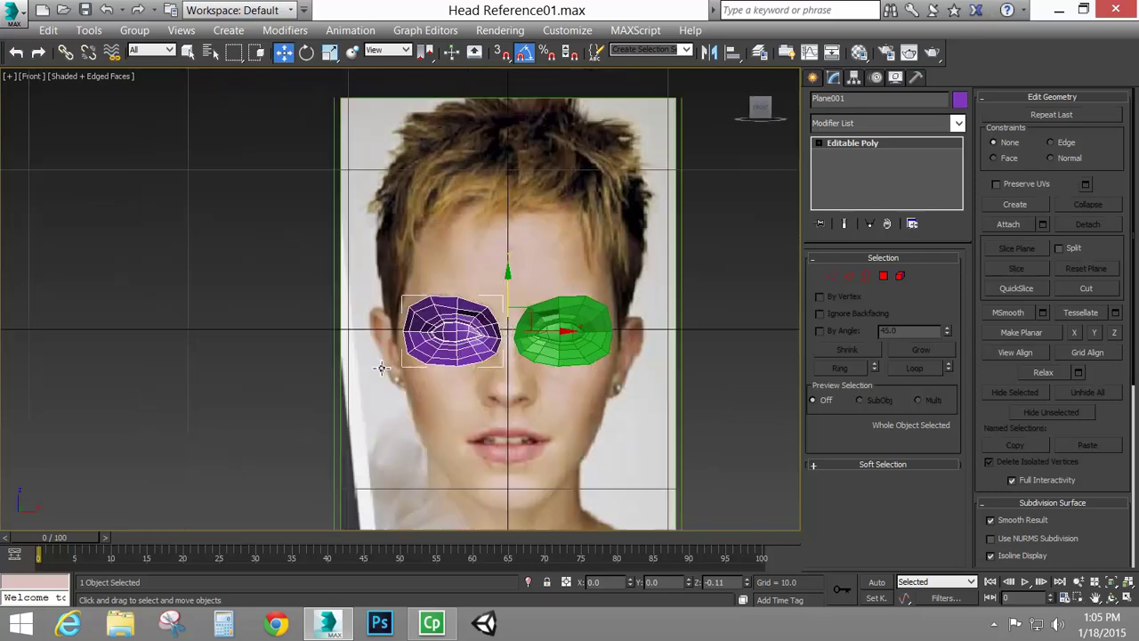
{"action": "scroll", "coordinate": [423, 363], "scroll_direction": "up", "scroll_amount": 5}
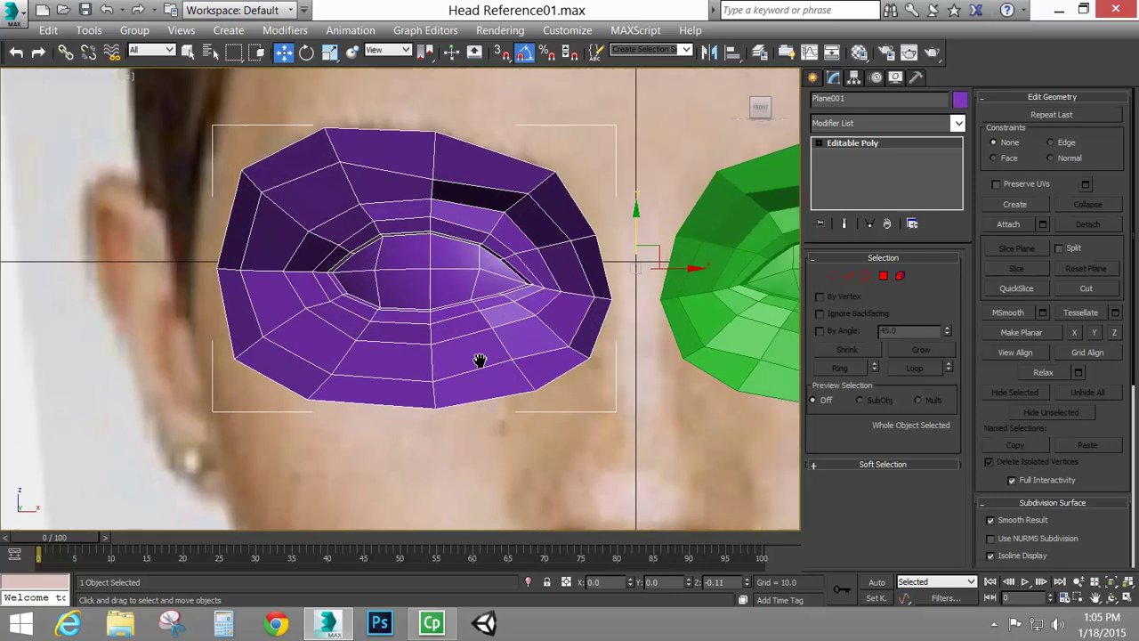
{"action": "scroll", "coordinate": [420, 372], "scroll_direction": "up", "scroll_amount": 2}
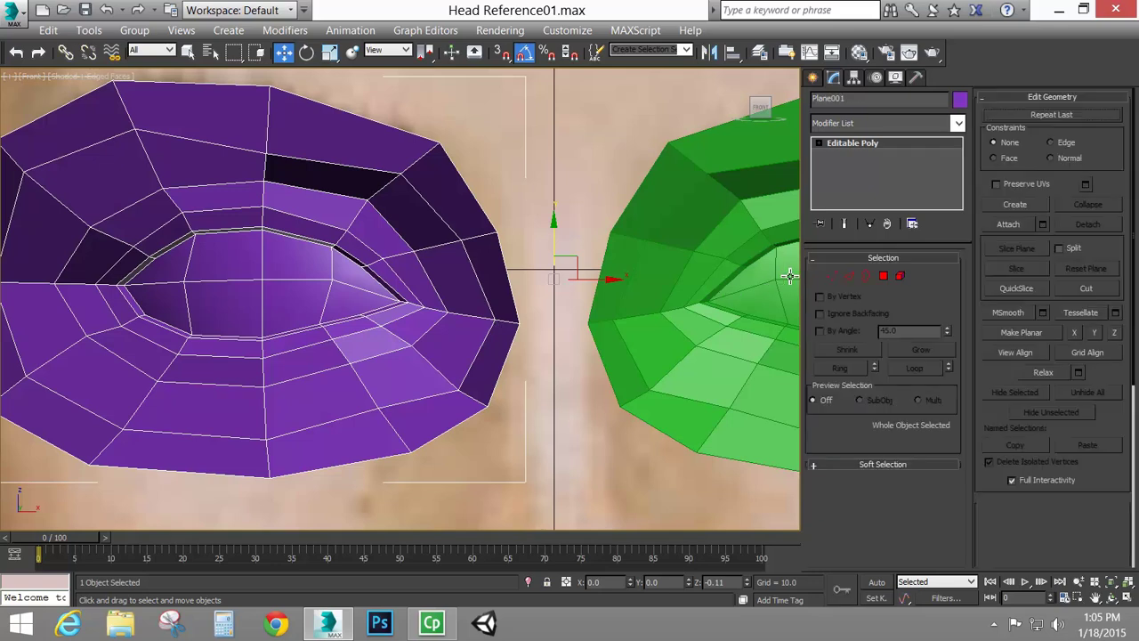
{"action": "key", "text": "2"}
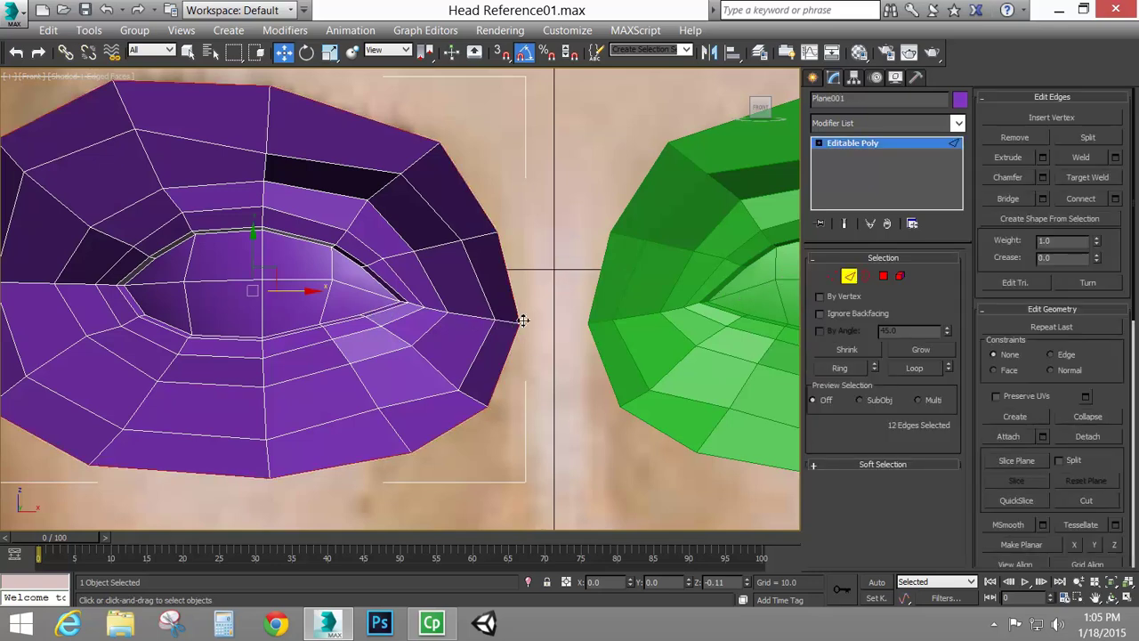
{"action": "left_click", "coordinate": [516, 307]}
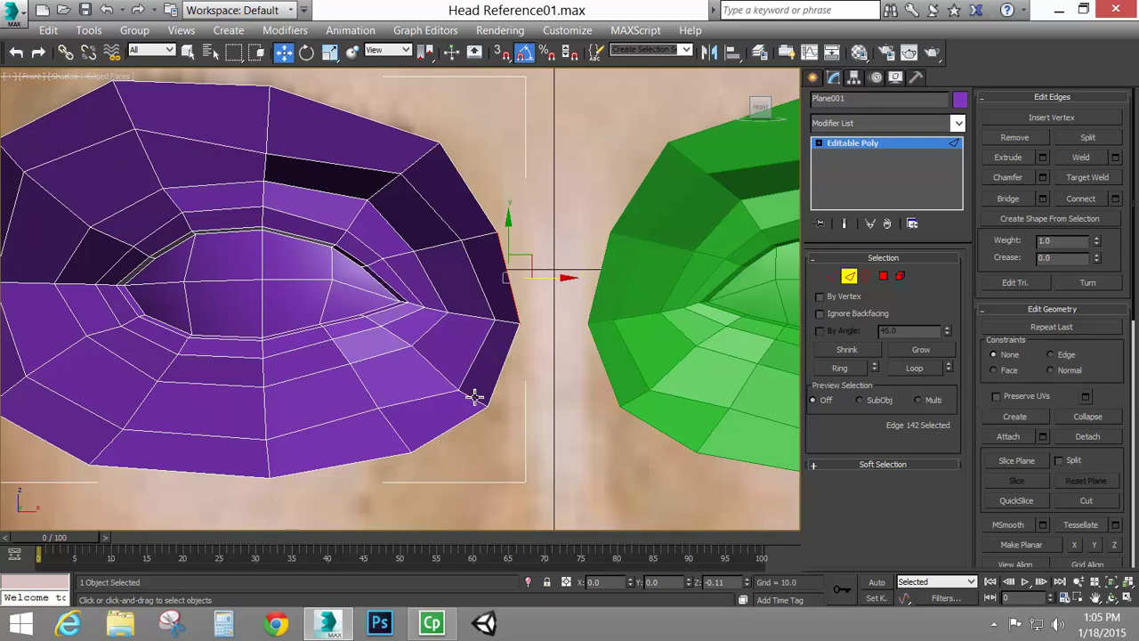
{"action": "middle_click_drag", "start_coordinate": [474, 397], "coordinate": [430, 354]}
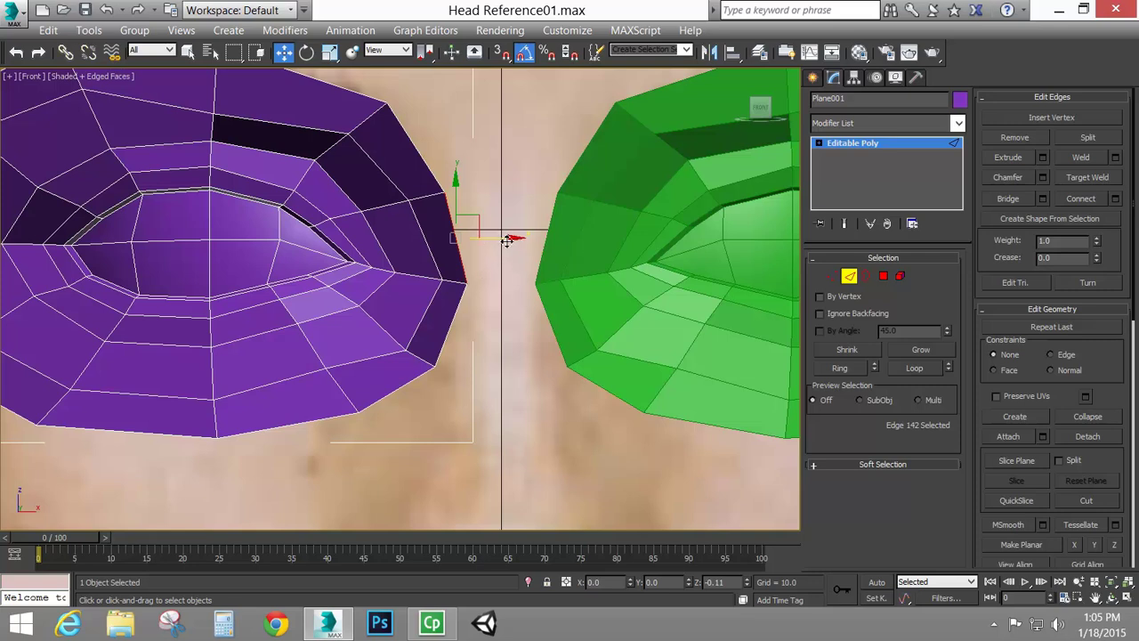
{"action": "left_click_drag", "start_coordinate": [506, 241], "coordinate": [537, 242], "text": "shift"}
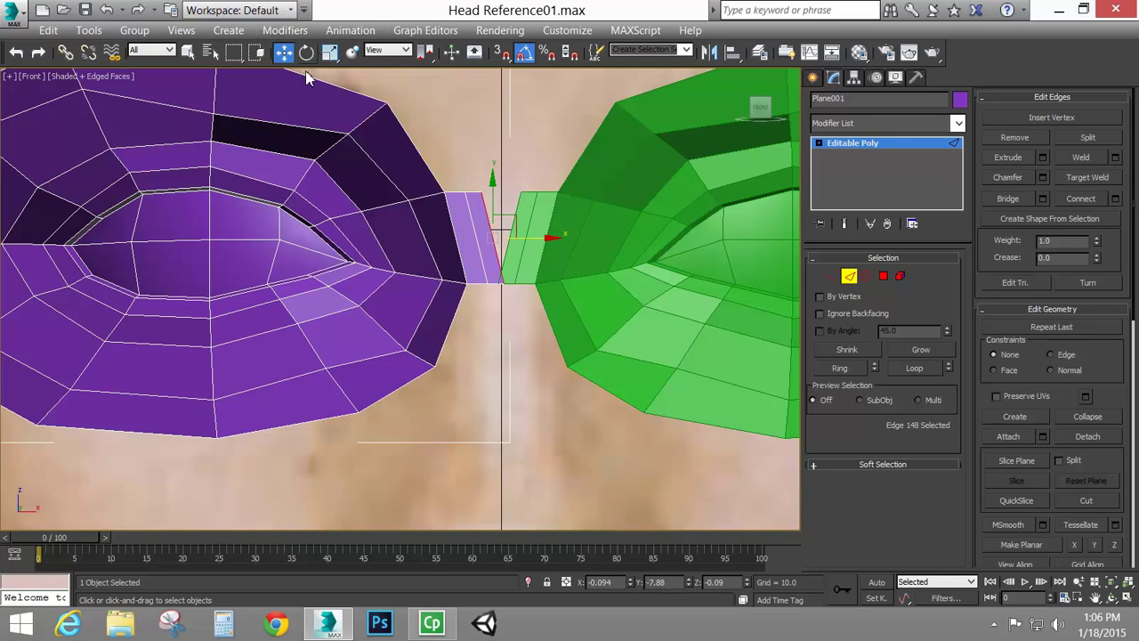
{"action": "key", "text": "ctrl+z"}
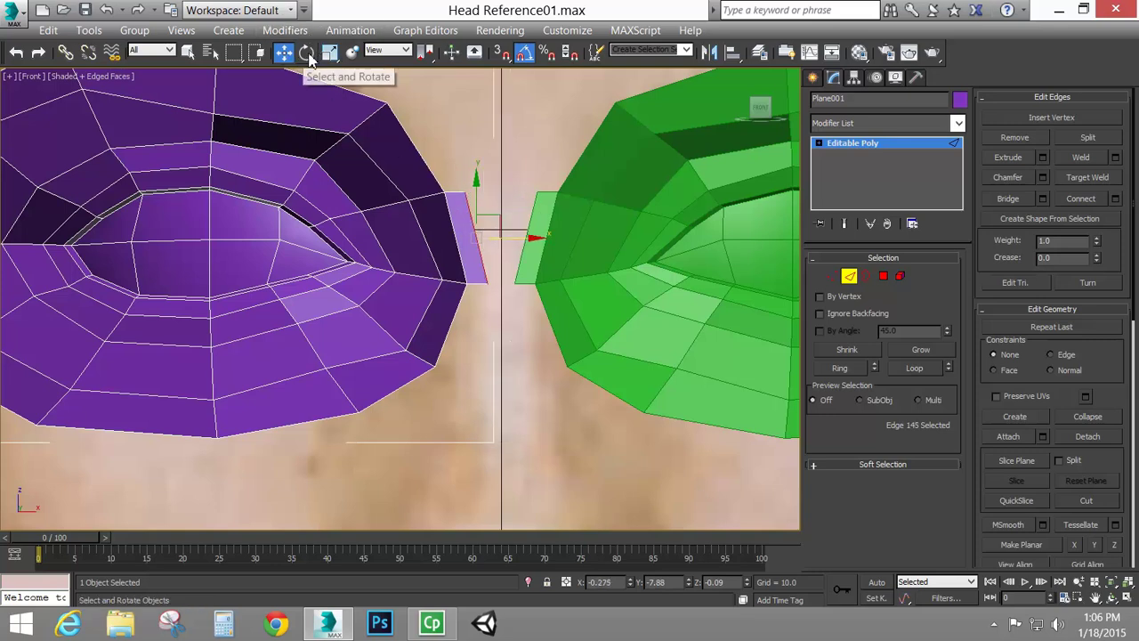
Reposition the two end vertices of the new nose-bridge strip, raising both and moving the upper one towards the centre line.
{"action": "left_click", "coordinate": [849, 276]}
{"action": "key", "text": "1"}
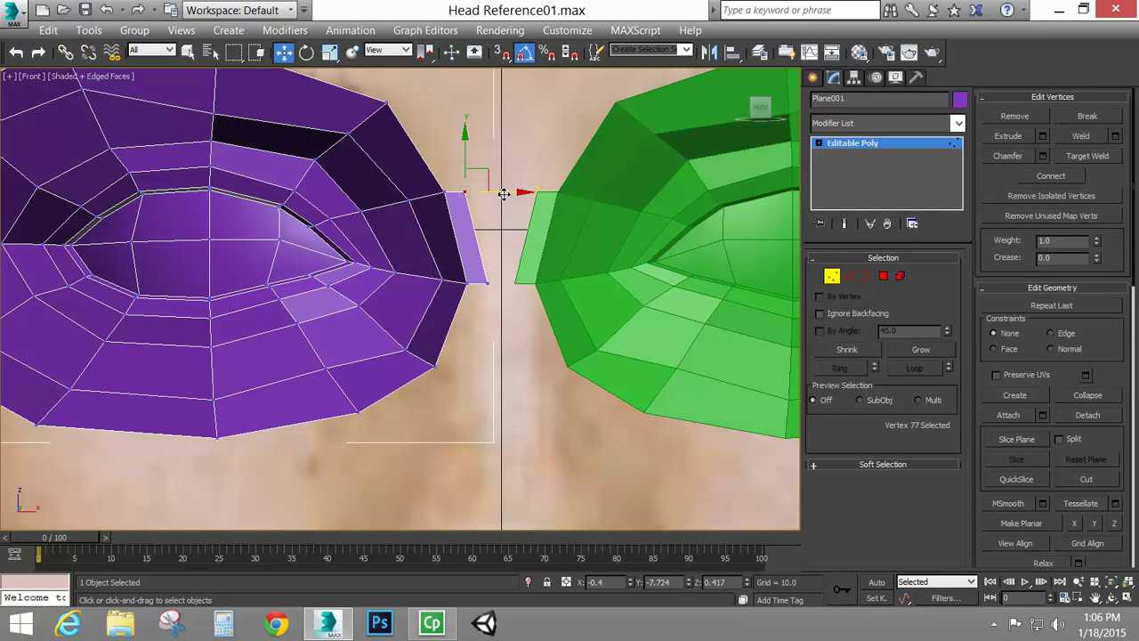
{"action": "left_click_drag", "start_coordinate": [504, 194], "coordinate": [508, 196]}
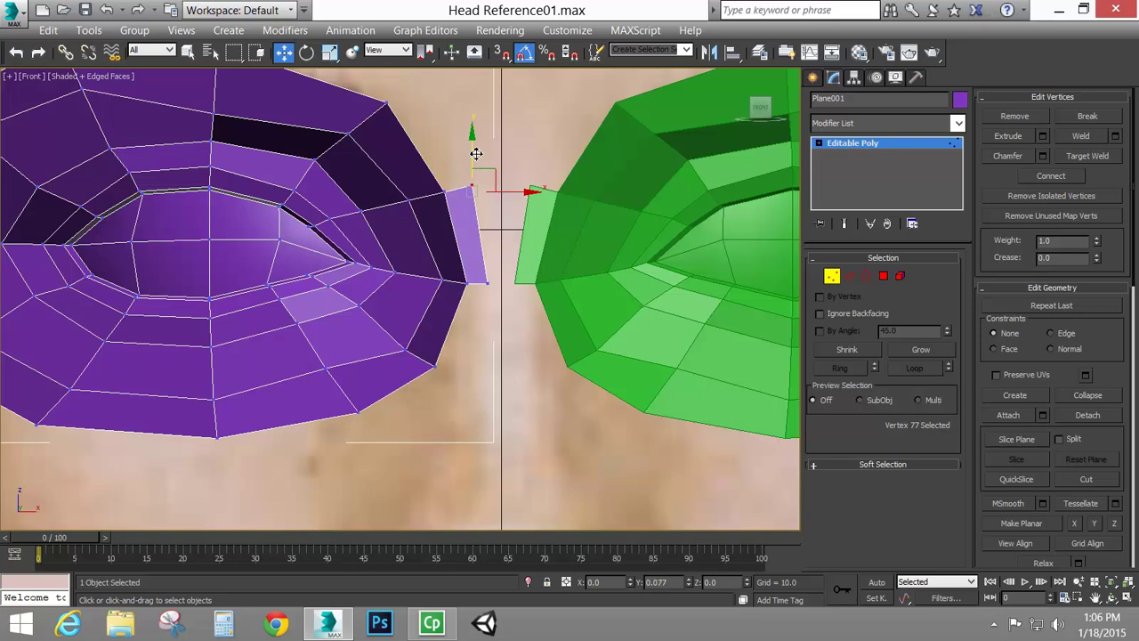
{"action": "left_click_drag", "start_coordinate": [476, 154], "coordinate": [476, 149]}
{"action": "left_click", "coordinate": [490, 283]}
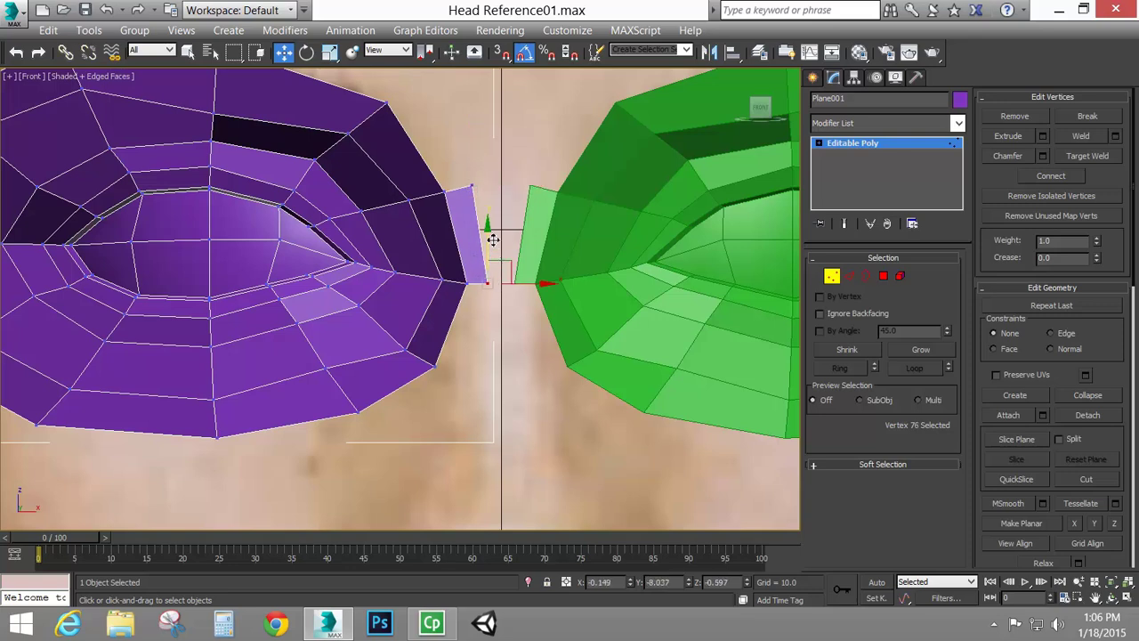
{"action": "mouse_move", "coordinate": [493, 239]}
{"action": "left_mouse_down"}
{"action": "mouse_move", "coordinate": [488, 223]}
{"action": "mouse_move", "coordinate": [521, 279]}
{"action": "mouse_move", "coordinate": [525, 269]}
{"action": "mouse_move", "coordinate": [501, 261]}
{"action": "mouse_move", "coordinate": [482, 234]}
{"action": "left_mouse_up"}
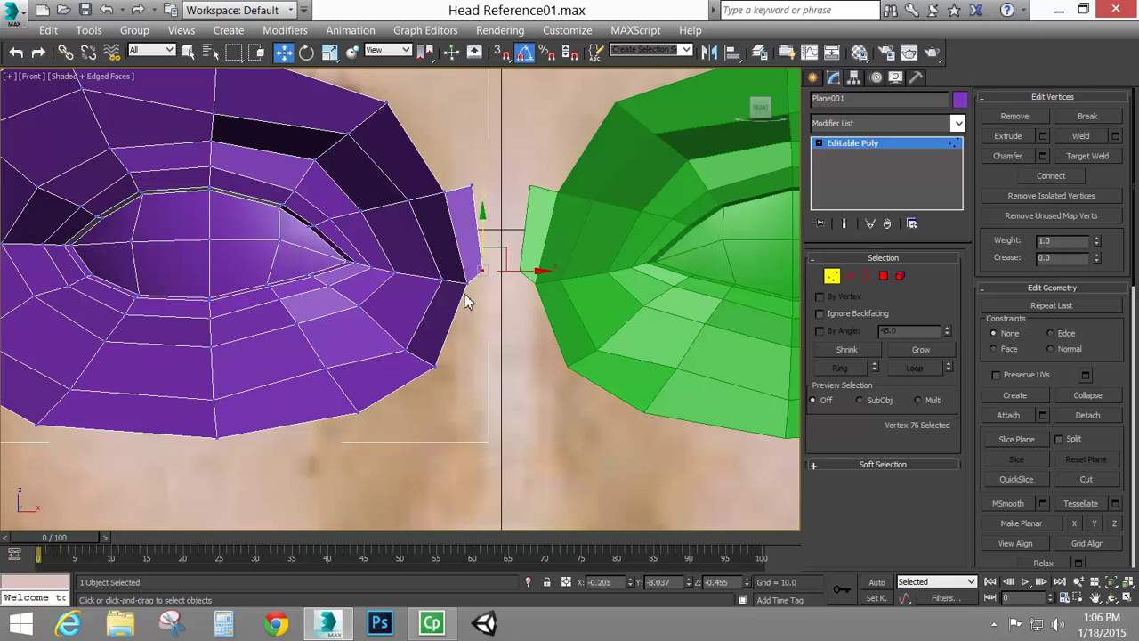
Shift the vertices at the eye mesh's lower inner corner slightly outward to even out the loops beside the strip.
{"action": "left_click", "coordinate": [467, 283]}
{"action": "left_click_drag", "start_coordinate": [467, 283], "coordinate": [463, 283]}
{"action": "left_click", "coordinate": [444, 280]}
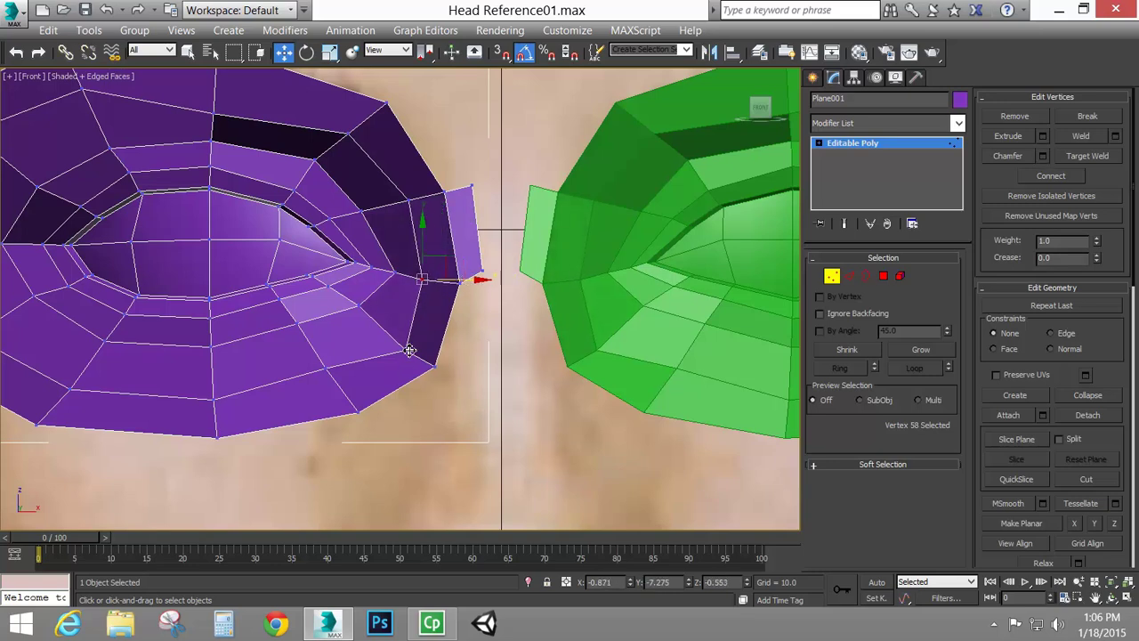
{"action": "left_click", "coordinate": [407, 350]}
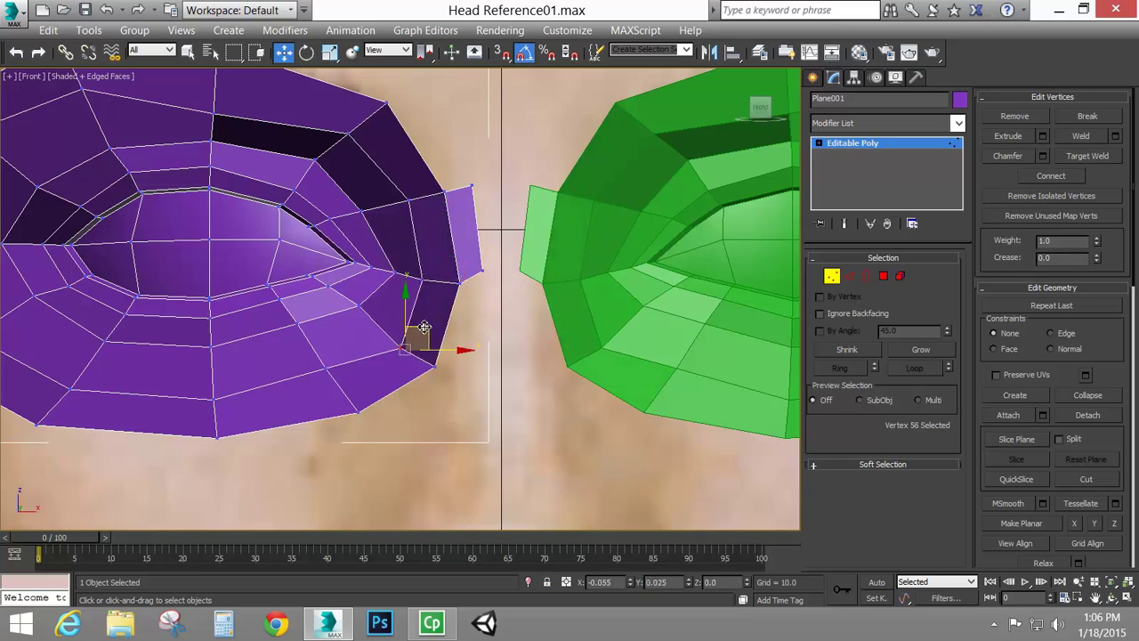
{"action": "left_click_drag", "start_coordinate": [424, 328], "coordinate": [420, 326]}
Extend the strip's end edge once more, scale it straight and set its X position to 0 on the centre line.
{"action": "left_click", "coordinate": [863, 277]}
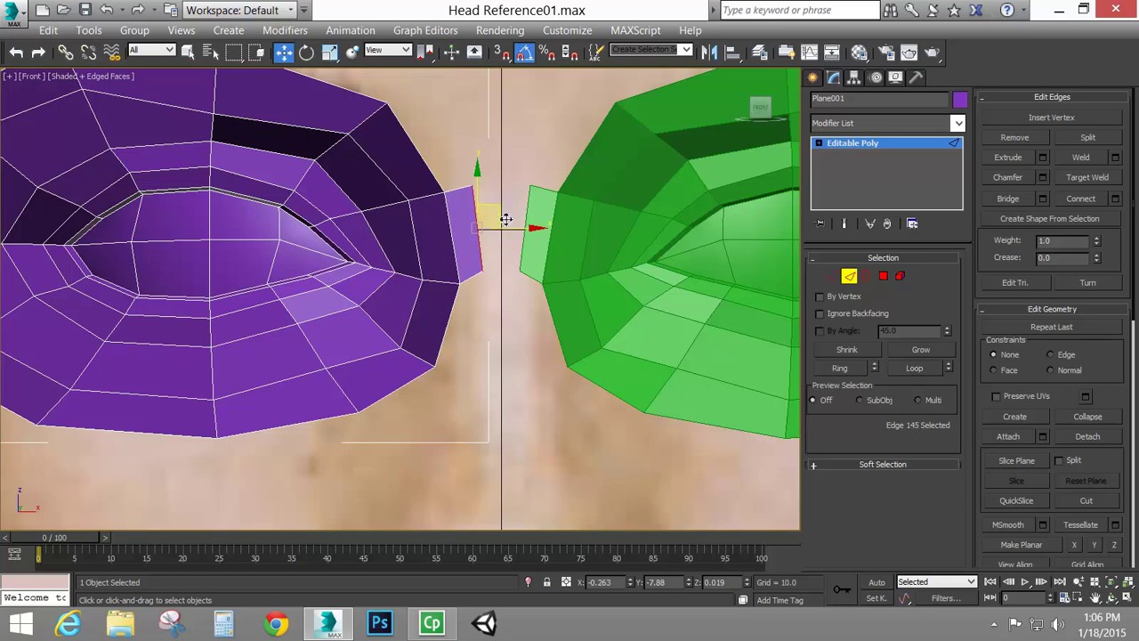
{"action": "left_click", "coordinate": [481, 229]}
{"action": "left_click_drag", "start_coordinate": [522, 230], "coordinate": [522, 223], "text": "shift"}
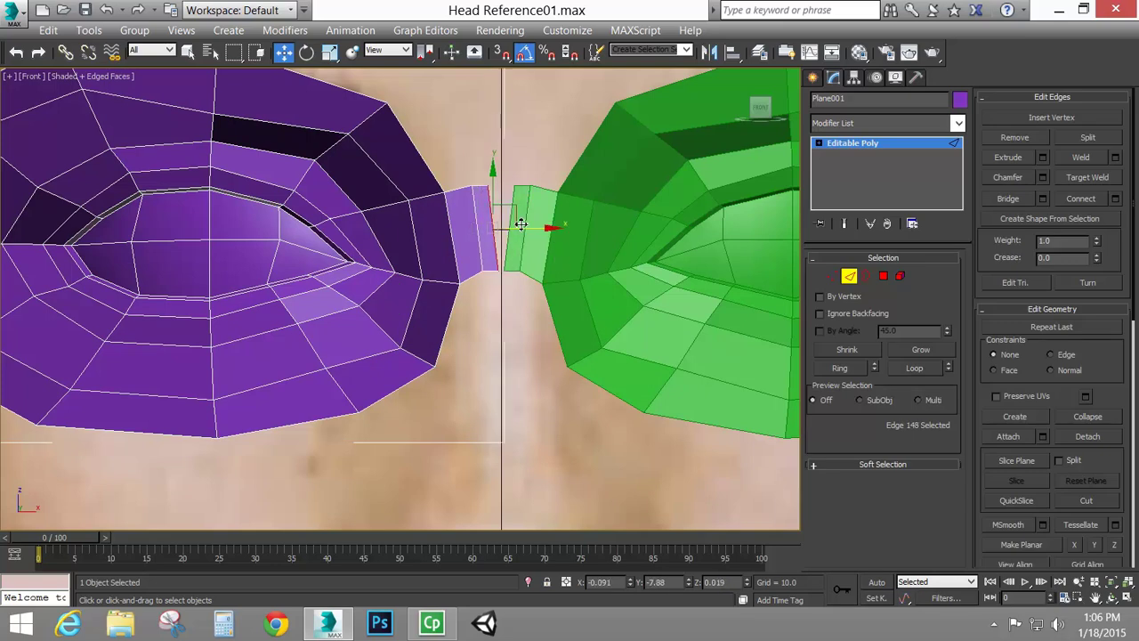
{"action": "left_click", "coordinate": [329, 53]}
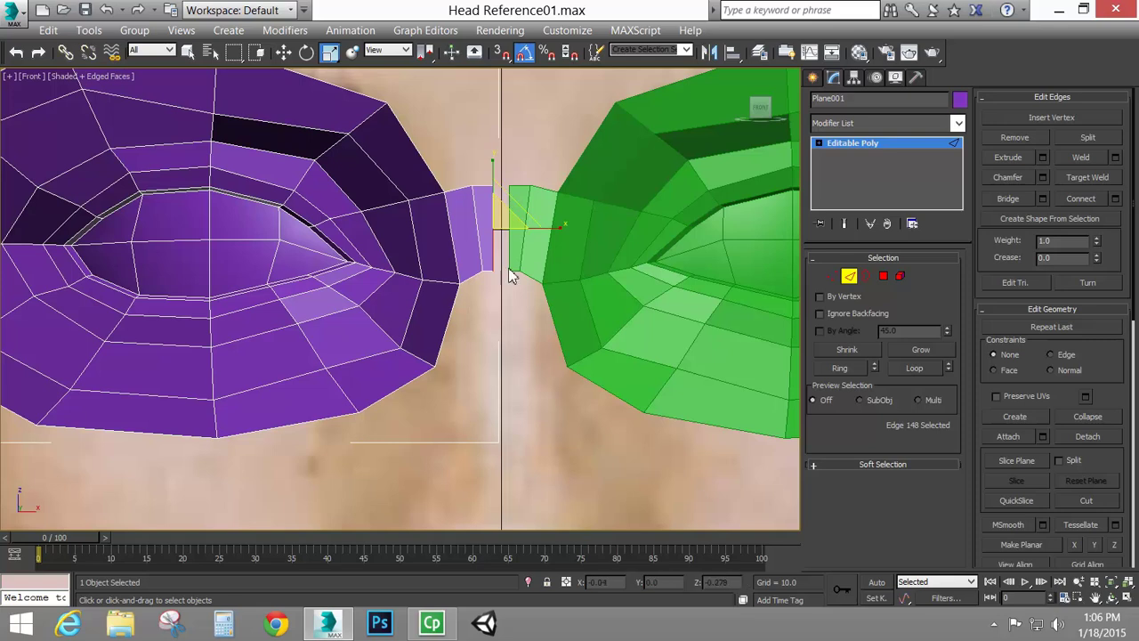
{"action": "left_click", "coordinate": [283, 52]}
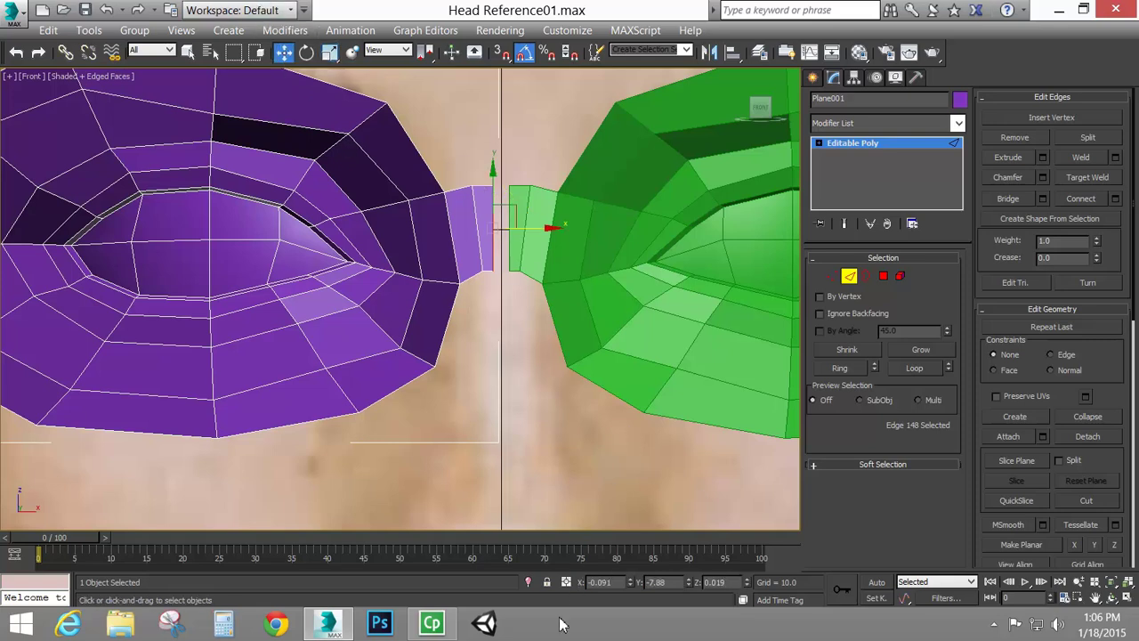
{"action": "right_click", "coordinate": [631, 584]}
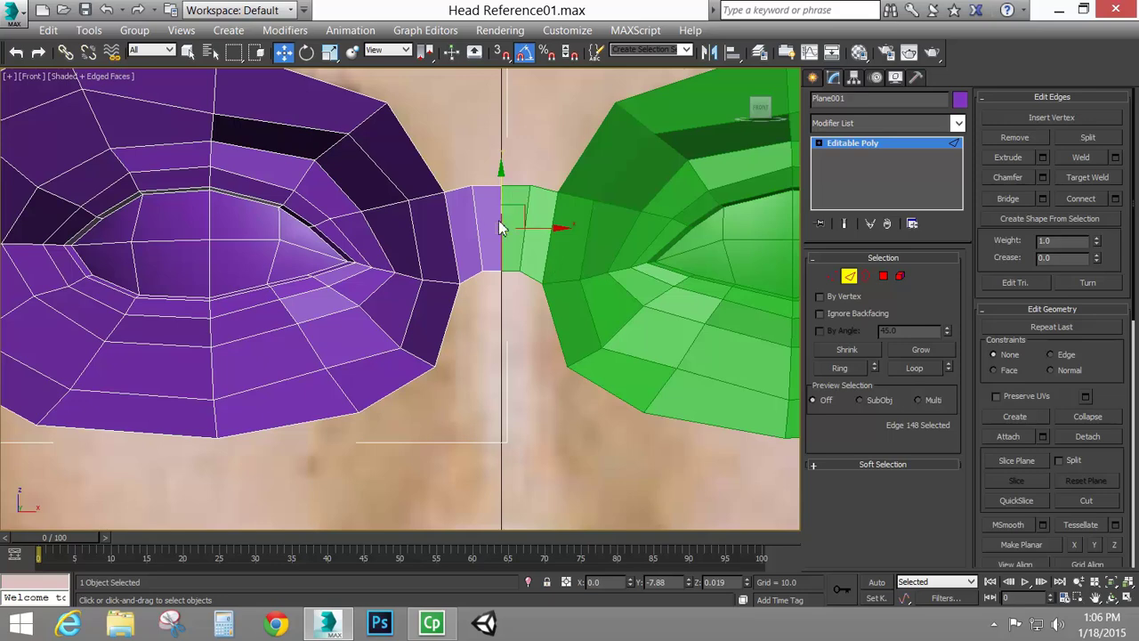
Move the centre-line edge forward in the left view and align its upper vertex with the nose bridge profile.
{"action": "key", "text": "l"}
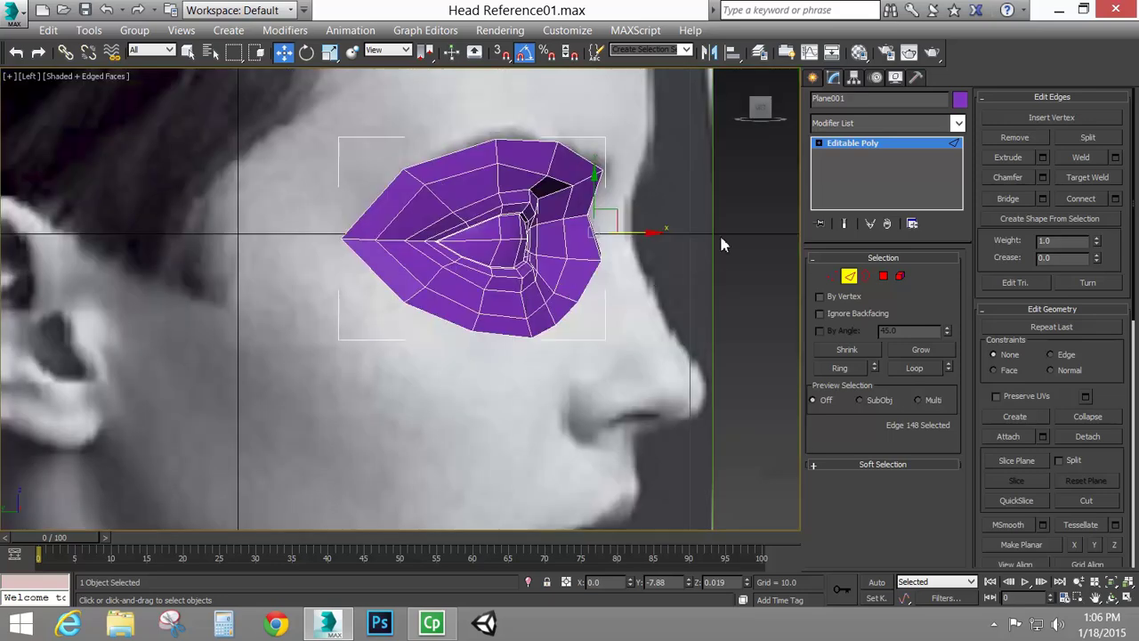
{"action": "left_click_drag", "start_coordinate": [642, 234], "coordinate": [676, 240], "text": "shift"}
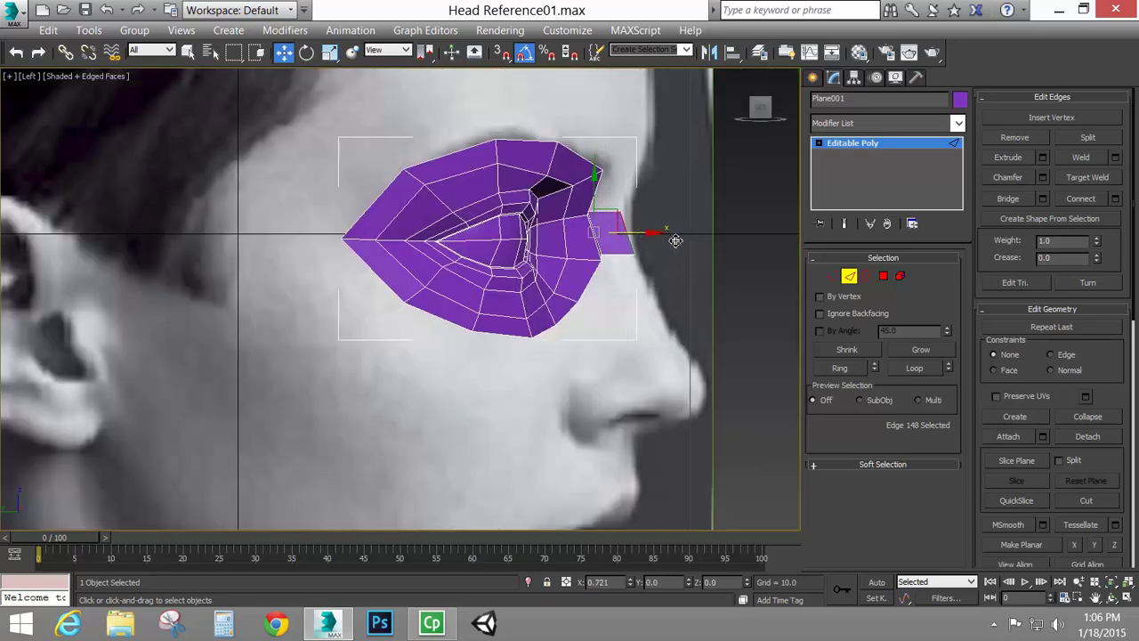
{"action": "key", "text": "1"}
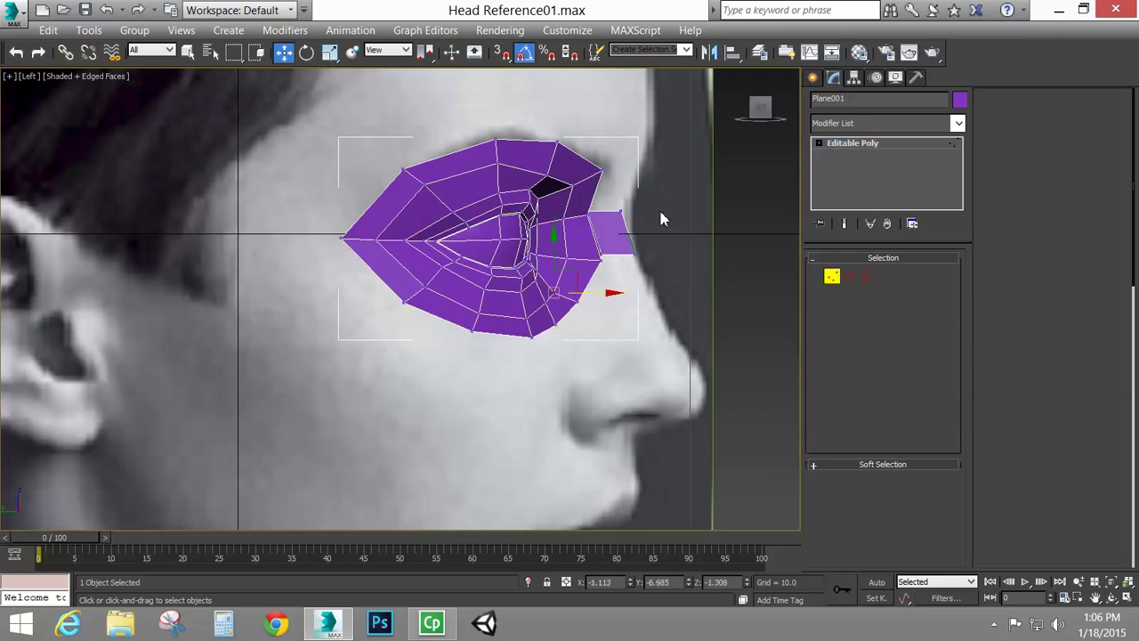
{"action": "left_click", "coordinate": [623, 211]}
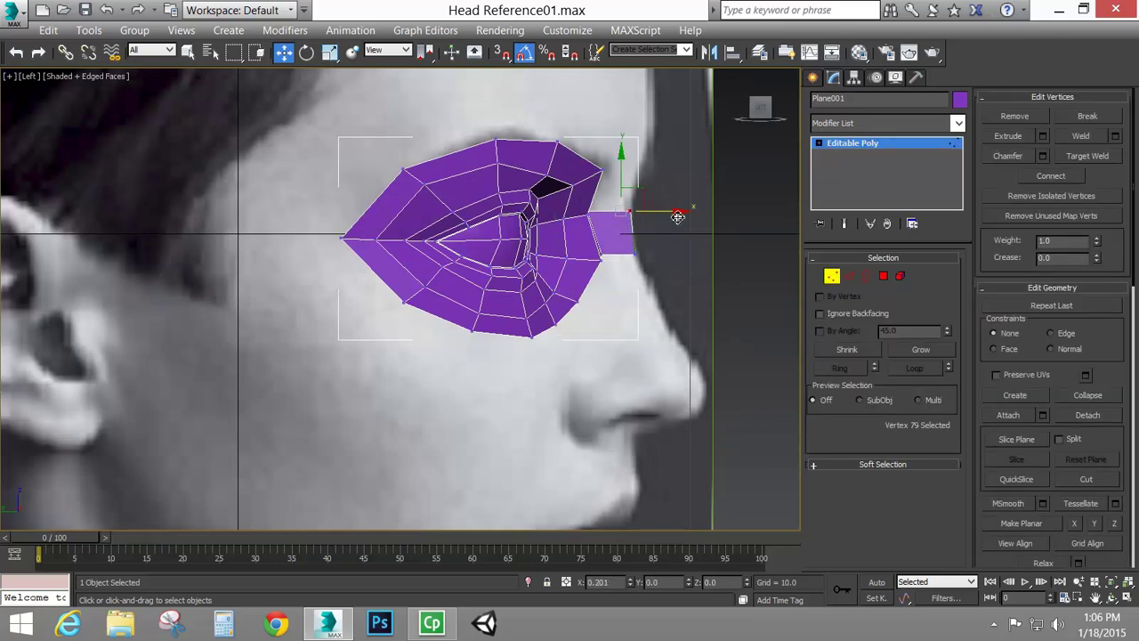
{"action": "left_click_drag", "start_coordinate": [678, 216], "coordinate": [650, 281]}
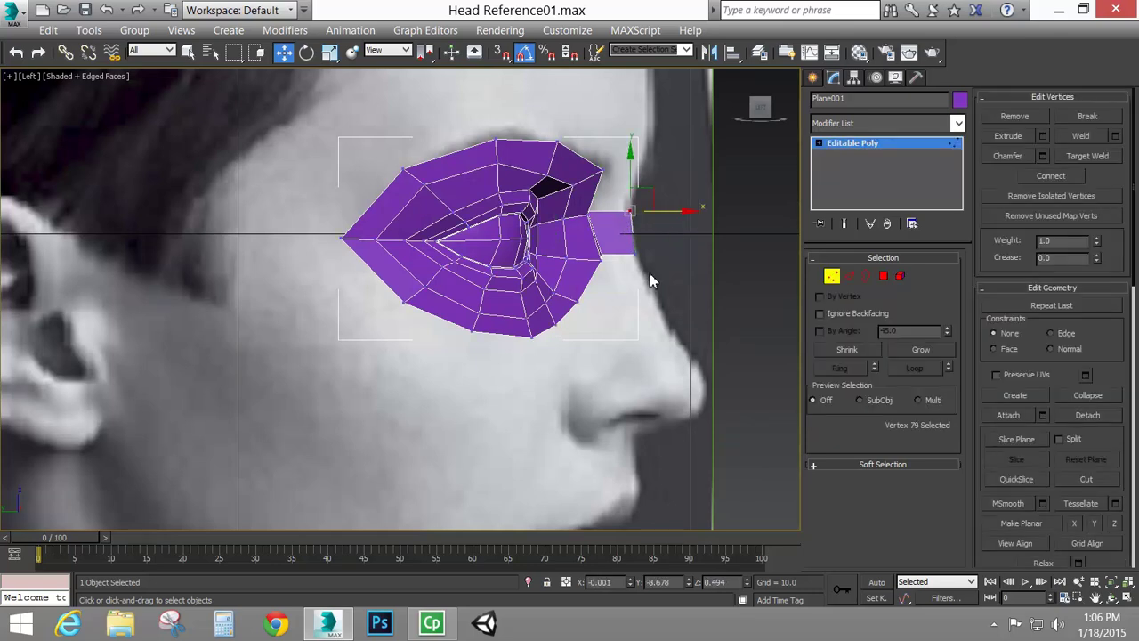
Select the two middle vertices of the nose-bridge strip and move them forward in the left view.
{"action": "left_click", "coordinate": [605, 256]}
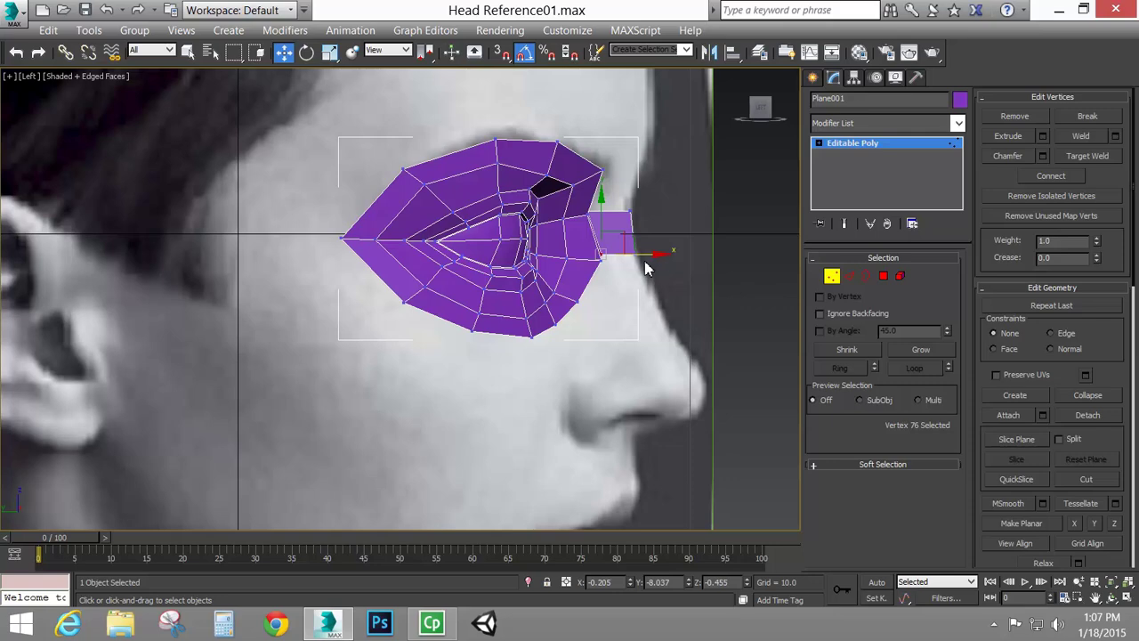
{"action": "key", "text": "f"}
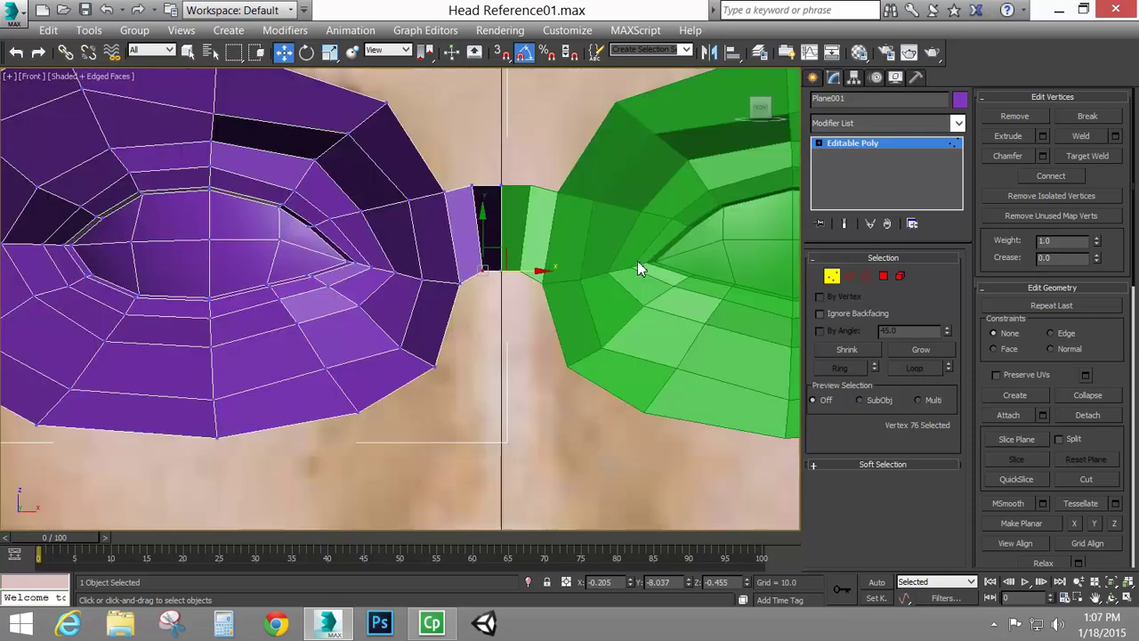
{"action": "scroll", "coordinate": [478, 197], "scroll_direction": "up", "scroll_amount": 1}
{"action": "left_click", "coordinate": [464, 235], "text": "ctrl"}
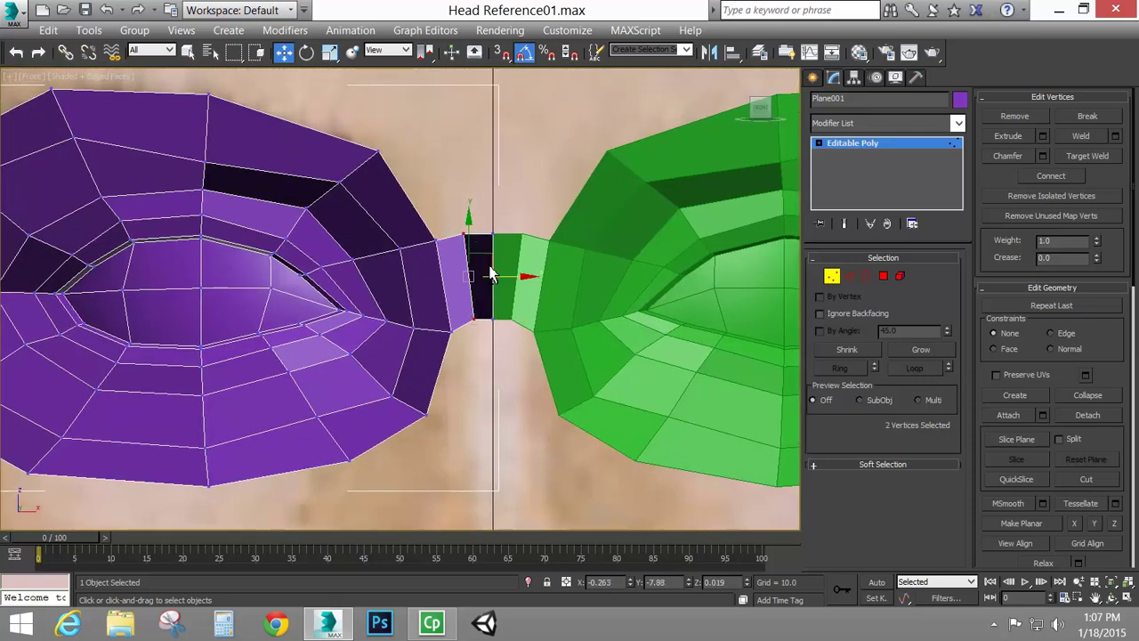
{"action": "key", "text": "l"}
{"action": "mouse_move", "coordinate": [653, 234]}
{"action": "left_mouse_down"}
{"action": "mouse_move", "coordinate": [667, 239]}
{"action": "mouse_move", "coordinate": [655, 219]}
{"action": "left_mouse_up"}
Adjust the upper vertices of the nose-bridge strip in the left view so its top edge rises smoothly to the profile.
{"action": "left_click", "coordinate": [601, 213]}
{"action": "scroll", "coordinate": [584, 267], "scroll_direction": "up", "scroll_amount": 6}
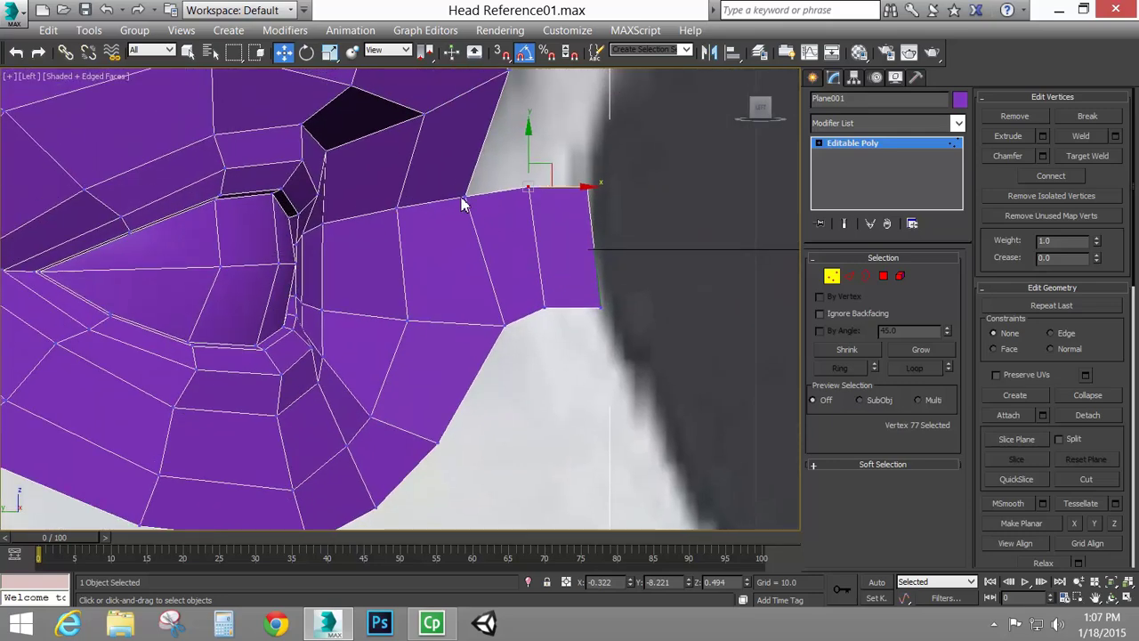
{"action": "left_click", "coordinate": [463, 194]}
{"action": "left_click_drag", "start_coordinate": [489, 178], "coordinate": [500, 174]}
{"action": "left_click", "coordinate": [587, 191]}
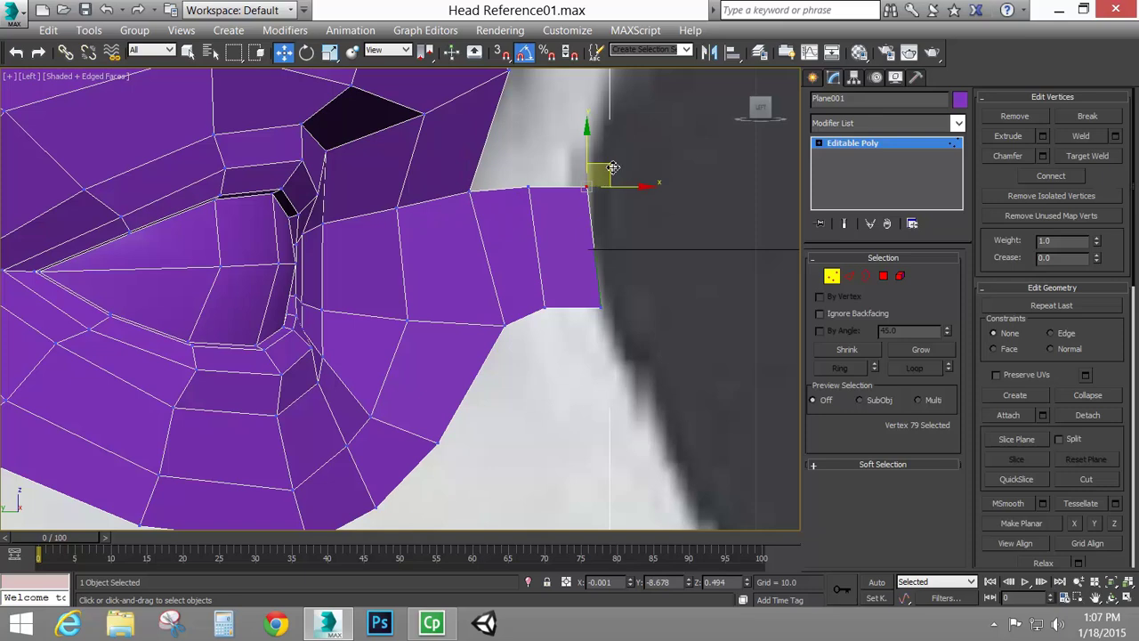
{"action": "left_click_drag", "start_coordinate": [610, 169], "coordinate": [607, 156]}
{"action": "left_click", "coordinate": [528, 185]}
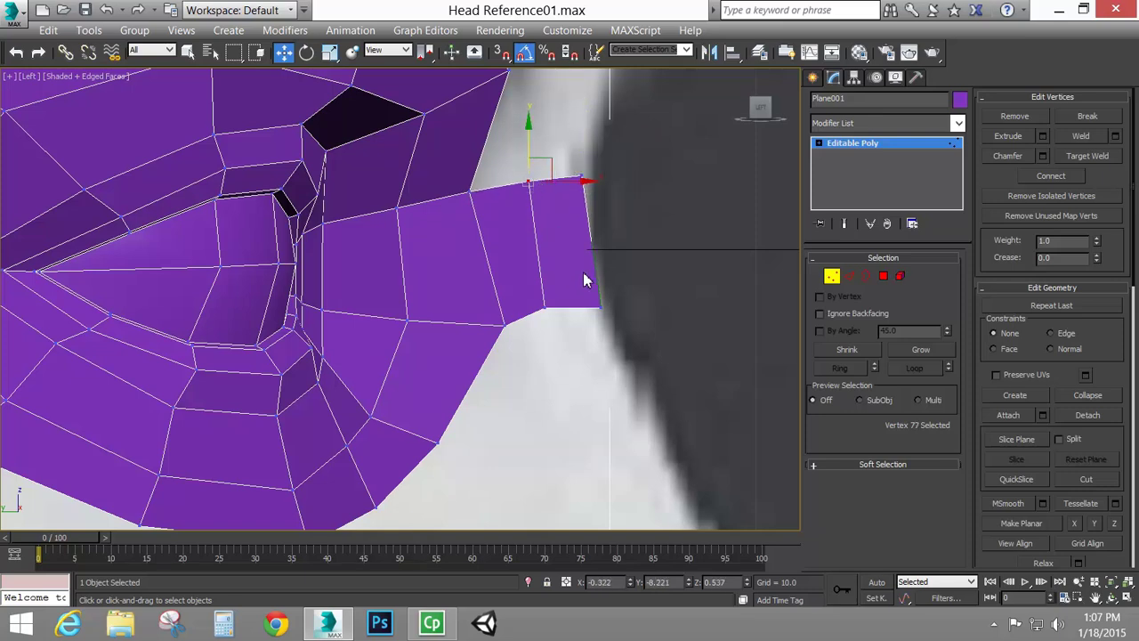
Adjust the two middle lower vertices of the nose-bridge strip in the left view so its bottom edge slopes smoothly towards the eye mesh.
{"action": "middle_click_drag", "start_coordinate": [534, 325], "coordinate": [551, 241]}
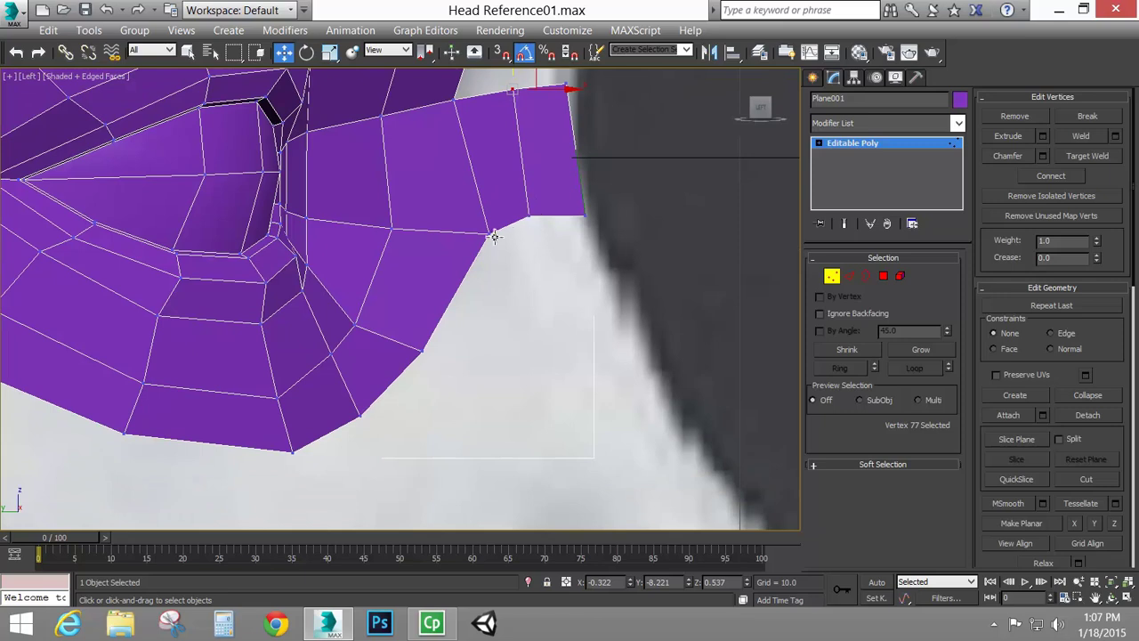
{"action": "left_click", "coordinate": [530, 217]}
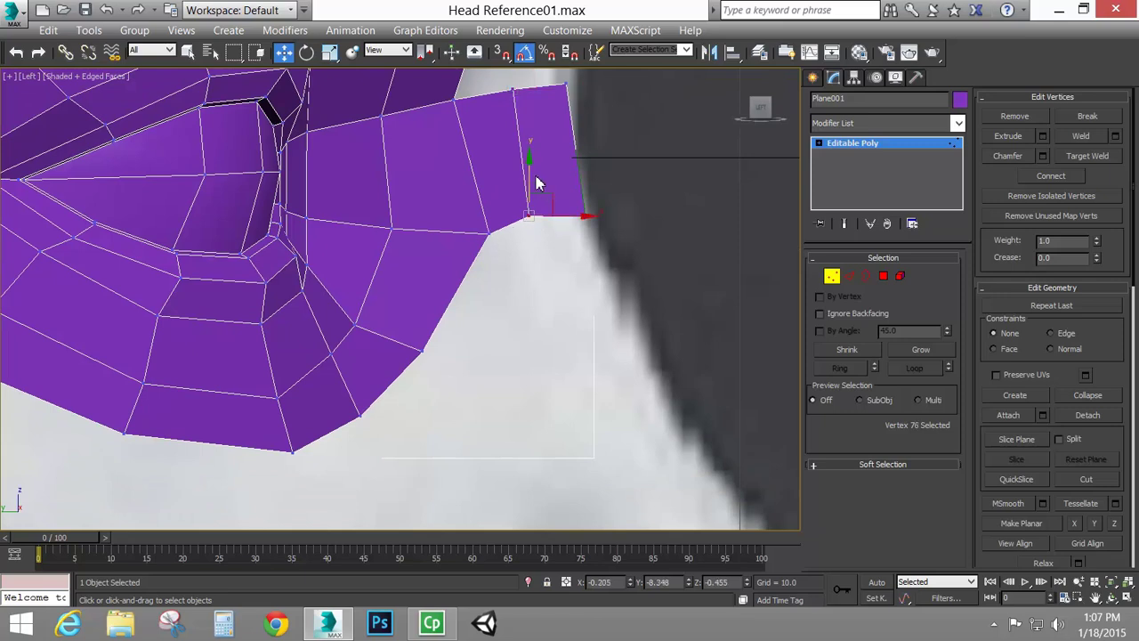
{"action": "left_click", "coordinate": [492, 237]}
{"action": "left_click", "coordinate": [492, 236]}
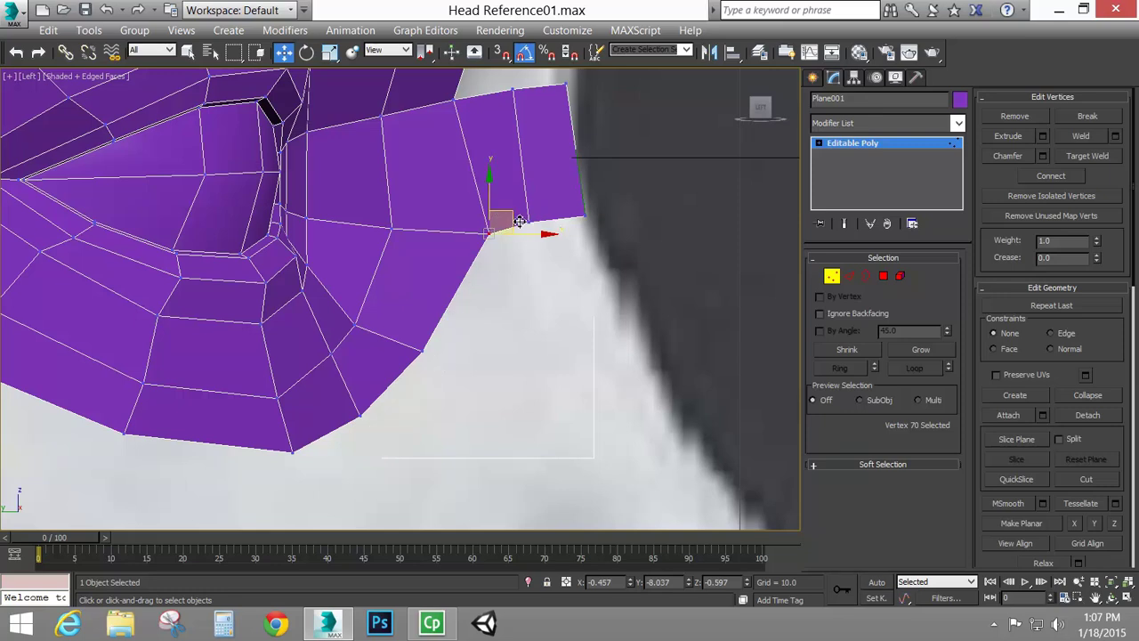
{"action": "left_click_drag", "start_coordinate": [502, 220], "coordinate": [503, 223]}
{"action": "scroll", "coordinate": [505, 223], "scroll_direction": "down", "scroll_amount": 5}
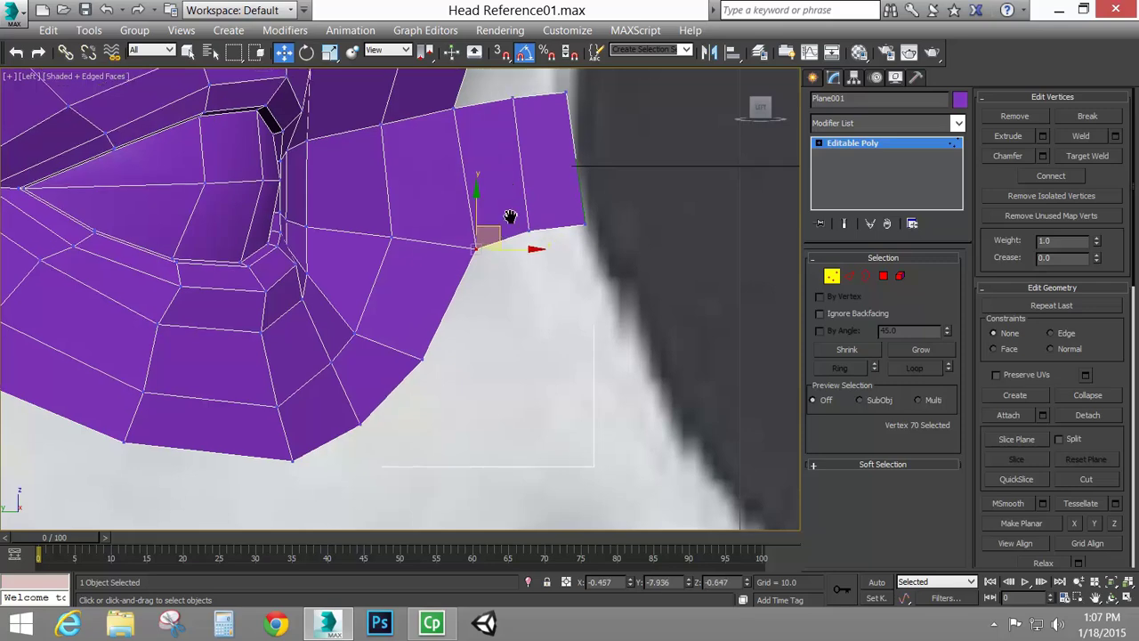
{"action": "scroll", "coordinate": [533, 285], "scroll_direction": "up", "scroll_amount": 2}
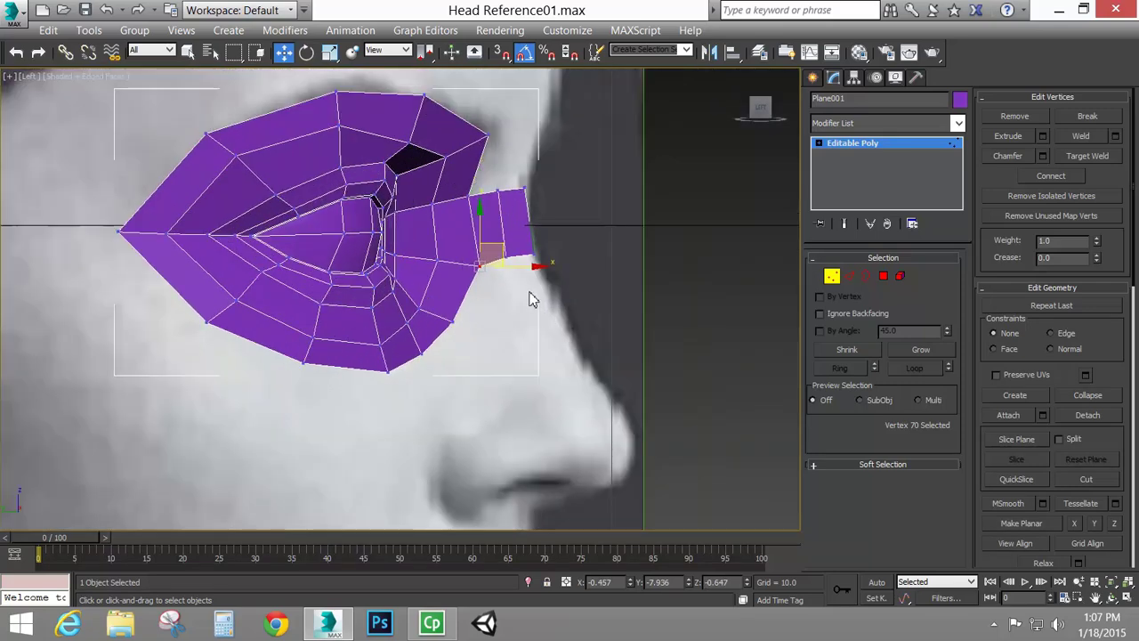
{"action": "middle_click_drag", "start_coordinate": [533, 299], "coordinate": [450, 270]}
In the perspective view, move the nose-bridge strip's two intermediate edges outward along X to about -0.46 and -0.79.
{"action": "key", "text": "p"}
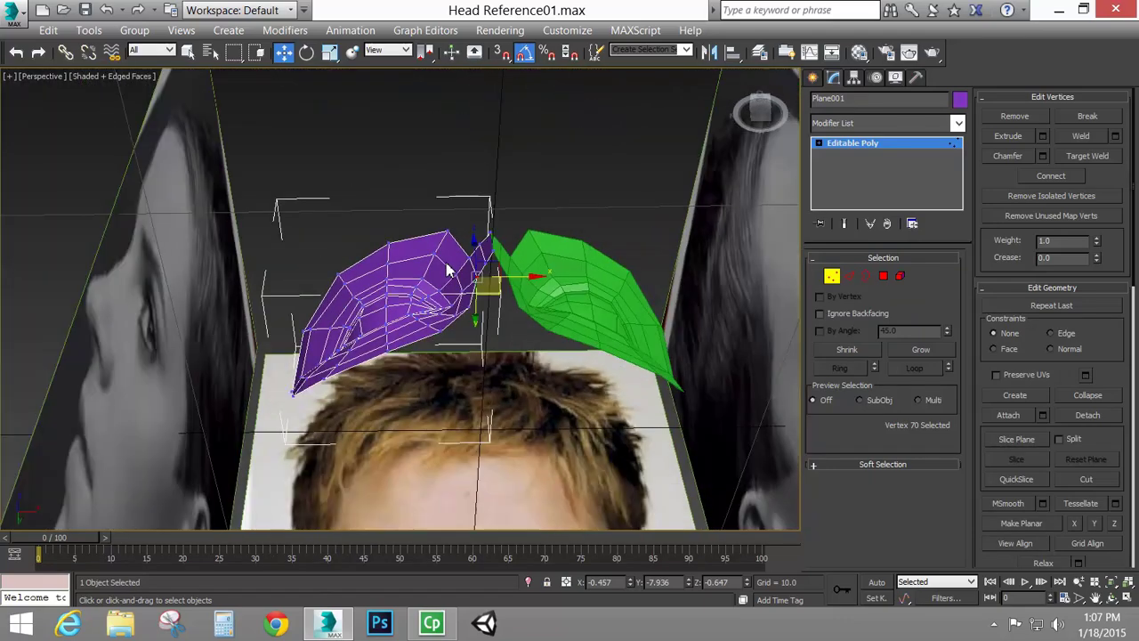
{"action": "scroll", "coordinate": [637, 247], "scroll_direction": "down", "scroll_amount": 3}
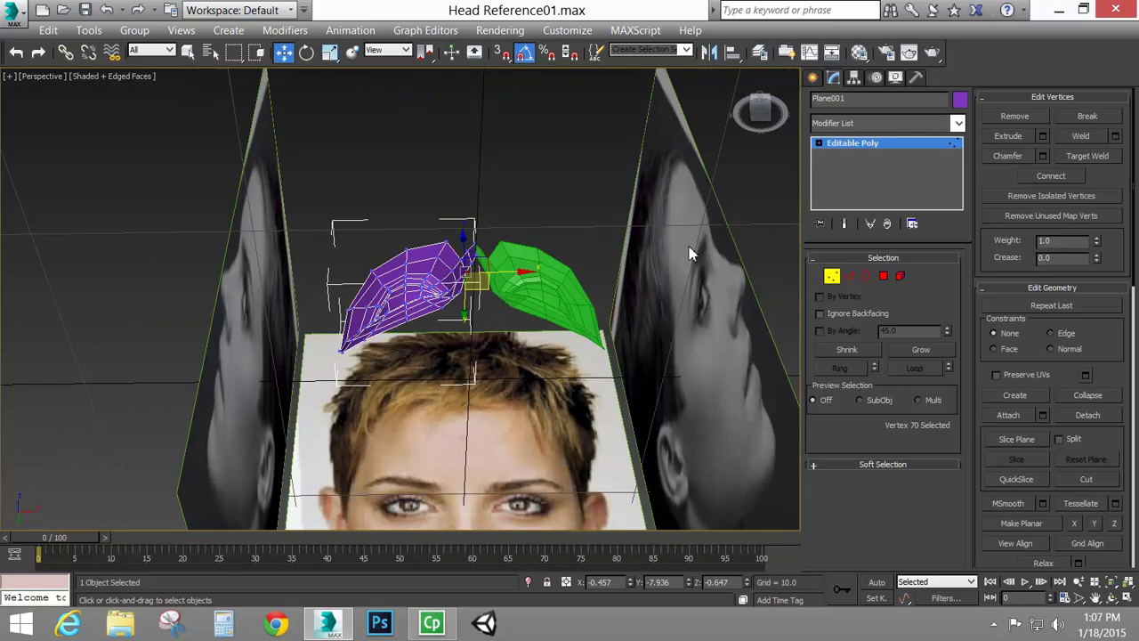
{"action": "middle_click_drag", "start_coordinate": [502, 286], "coordinate": [495, 310], "text": "alt"}
{"action": "scroll", "coordinate": [495, 309], "scroll_direction": "up", "scroll_amount": 5}
{"action": "middle_click_drag", "start_coordinate": [483, 356], "coordinate": [539, 307], "text": "alt"}
{"action": "left_click", "coordinate": [849, 276]}
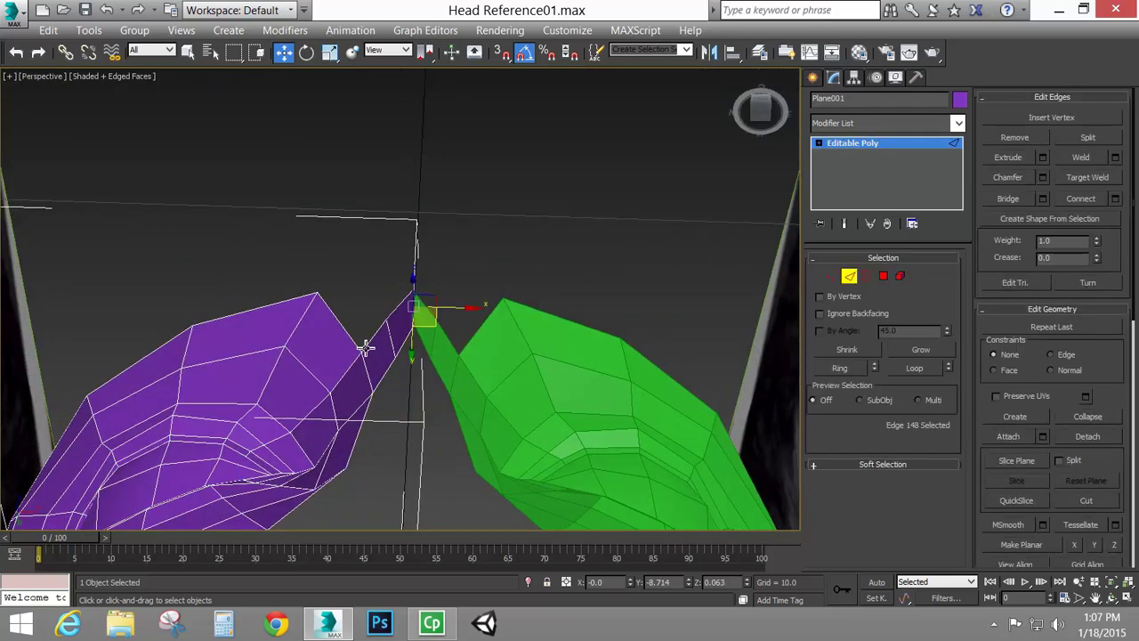
{"action": "left_click", "coordinate": [392, 341]}
{"action": "middle_click_drag", "start_coordinate": [409, 380], "coordinate": [382, 386], "text": "alt"}
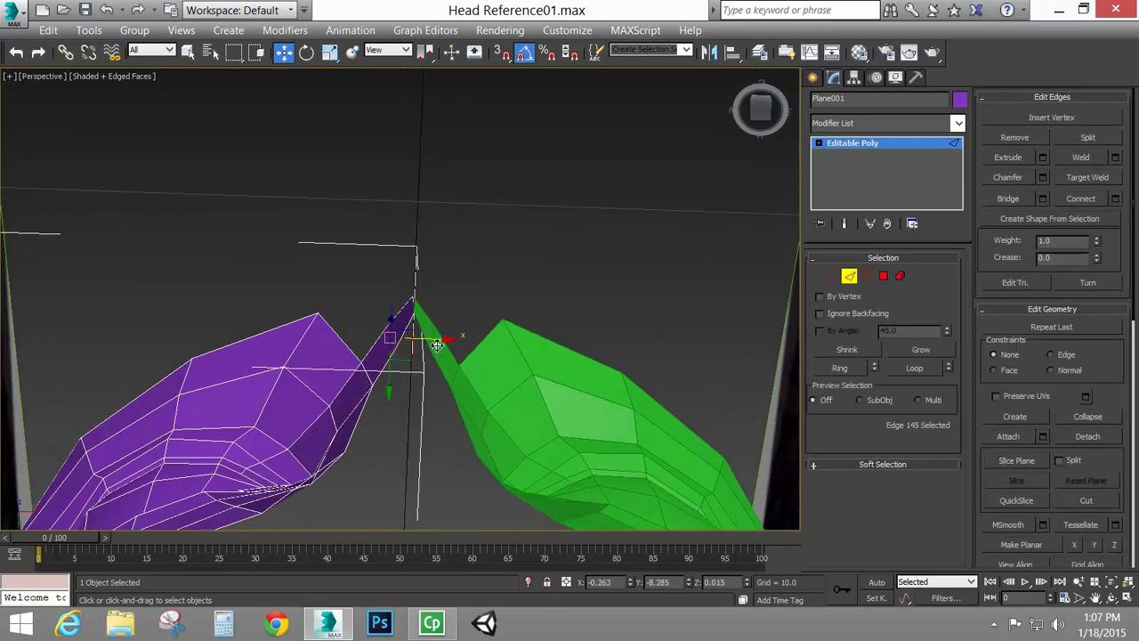
{"action": "left_click_drag", "start_coordinate": [432, 343], "coordinate": [423, 343]}
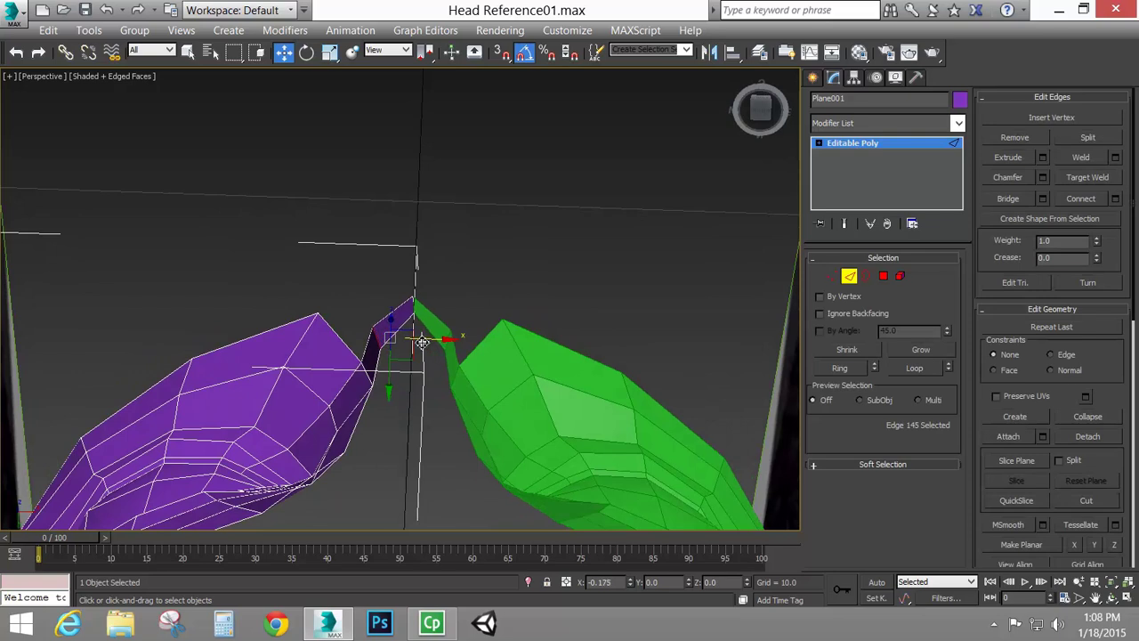
{"action": "left_click", "coordinate": [372, 374]}
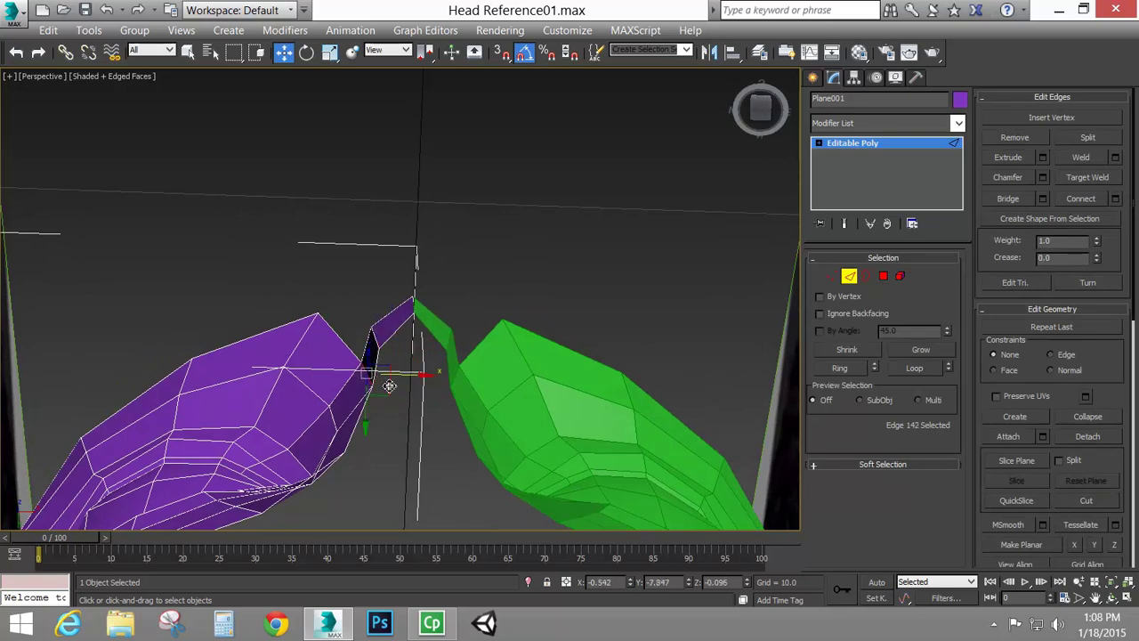
{"action": "left_click_drag", "start_coordinate": [410, 374], "coordinate": [375, 374]}
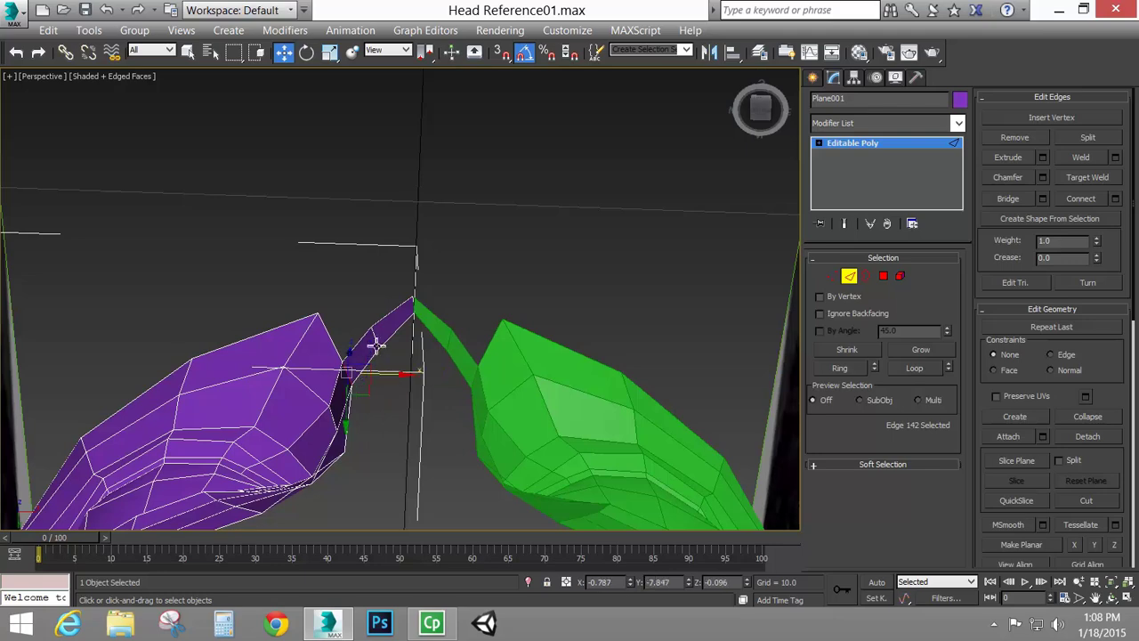
Shift the strip's intermediate edges along Y from angled perspective views to round the curve between the eye mesh and nose bridge.
{"action": "left_click", "coordinate": [374, 343]}
{"action": "mouse_move", "coordinate": [389, 367]}
{"action": "middle_mouse_down", "text": "alt"}
{"action": "mouse_move", "coordinate": [498, 364]}
{"action": "mouse_move", "coordinate": [378, 358]}
{"action": "middle_mouse_up", "text": "alt"}
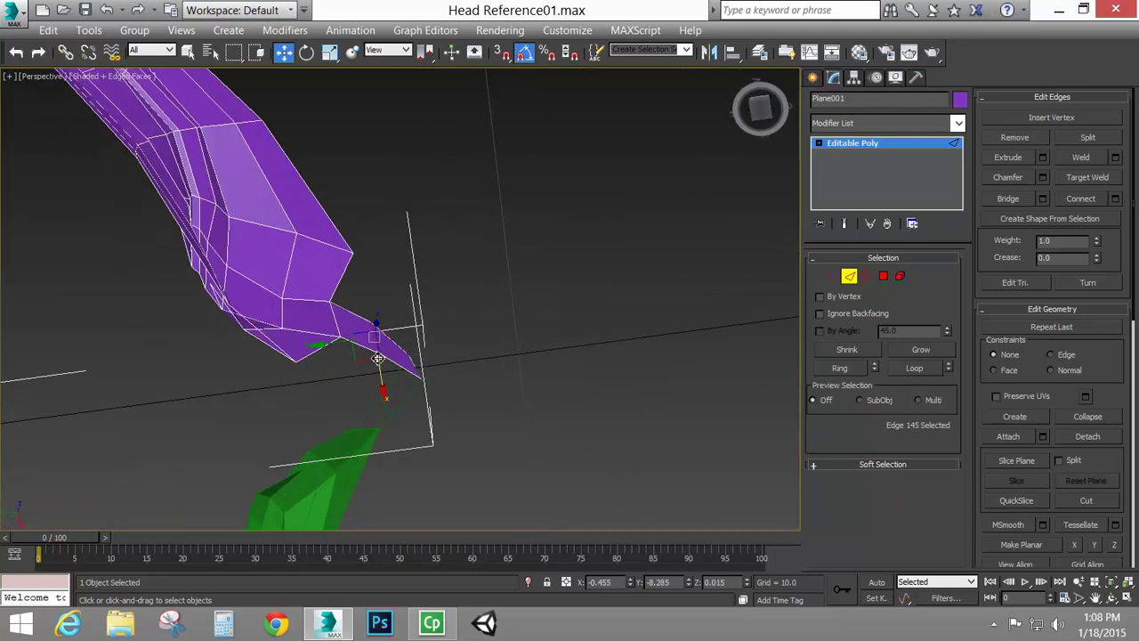
{"action": "left_click_drag", "start_coordinate": [340, 347], "coordinate": [363, 358]}
{"action": "mouse_move", "coordinate": [363, 358]}
{"action": "middle_mouse_down", "text": "alt"}
{"action": "mouse_move", "coordinate": [279, 335]}
{"action": "mouse_move", "coordinate": [279, 401]}
{"action": "mouse_move", "coordinate": [353, 368]}
{"action": "middle_mouse_up", "text": "alt"}
{"action": "left_click", "coordinate": [355, 371]}
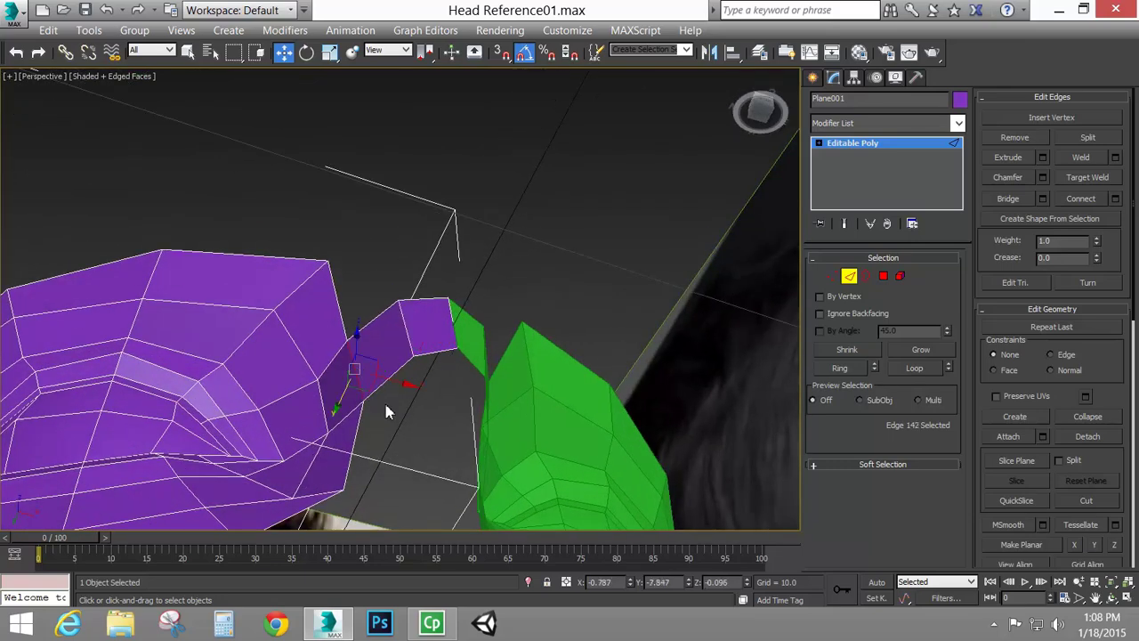
{"action": "middle_click_drag", "start_coordinate": [387, 411], "coordinate": [363, 386], "text": "alt"}
{"action": "left_click_drag", "start_coordinate": [350, 420], "coordinate": [349, 395]}
{"action": "middle_click_drag", "start_coordinate": [363, 381], "coordinate": [338, 404], "text": "alt"}
{"action": "left_click", "coordinate": [325, 398]}
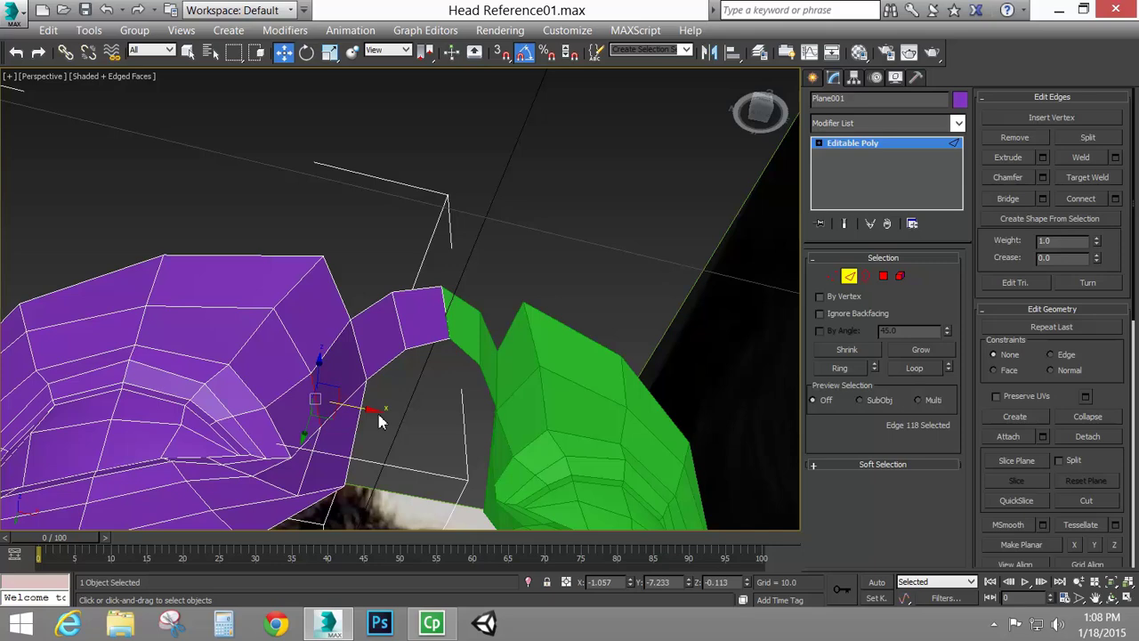
In the front view, lower the bottom vertex where the strip meets the eye mesh to about Z -0.75.
{"action": "key", "text": "f"}
{"action": "left_click", "coordinate": [831, 276]}
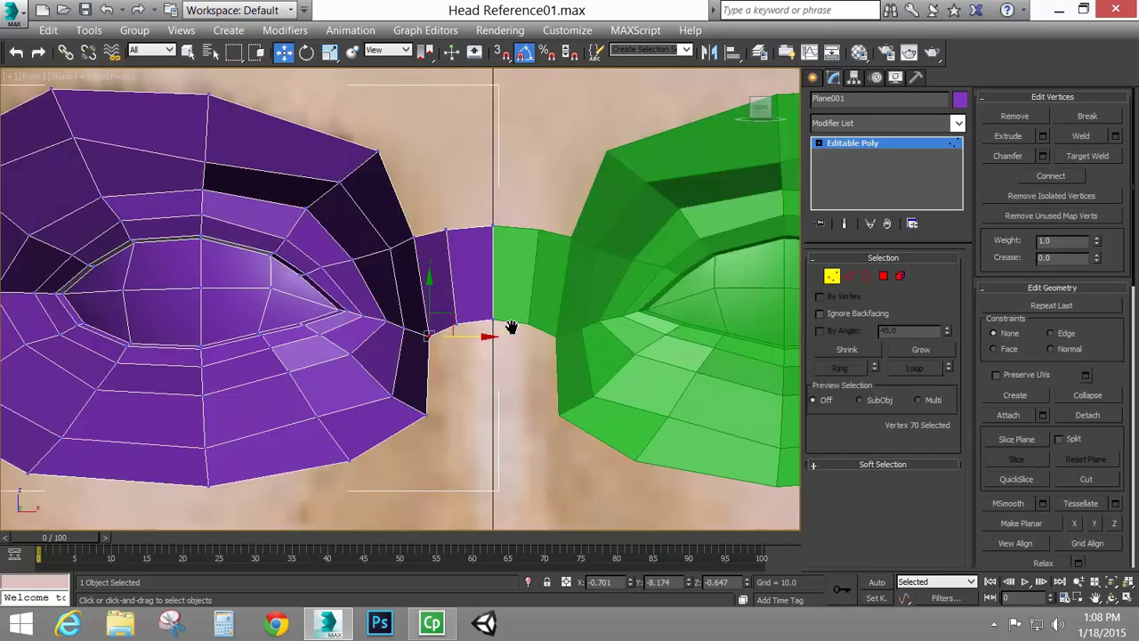
{"action": "middle_click_drag", "start_coordinate": [508, 326], "coordinate": [504, 352]}
{"action": "scroll", "coordinate": [505, 352], "scroll_direction": "up", "scroll_amount": 2}
{"action": "middle_click_drag", "start_coordinate": [371, 356], "coordinate": [398, 363]}
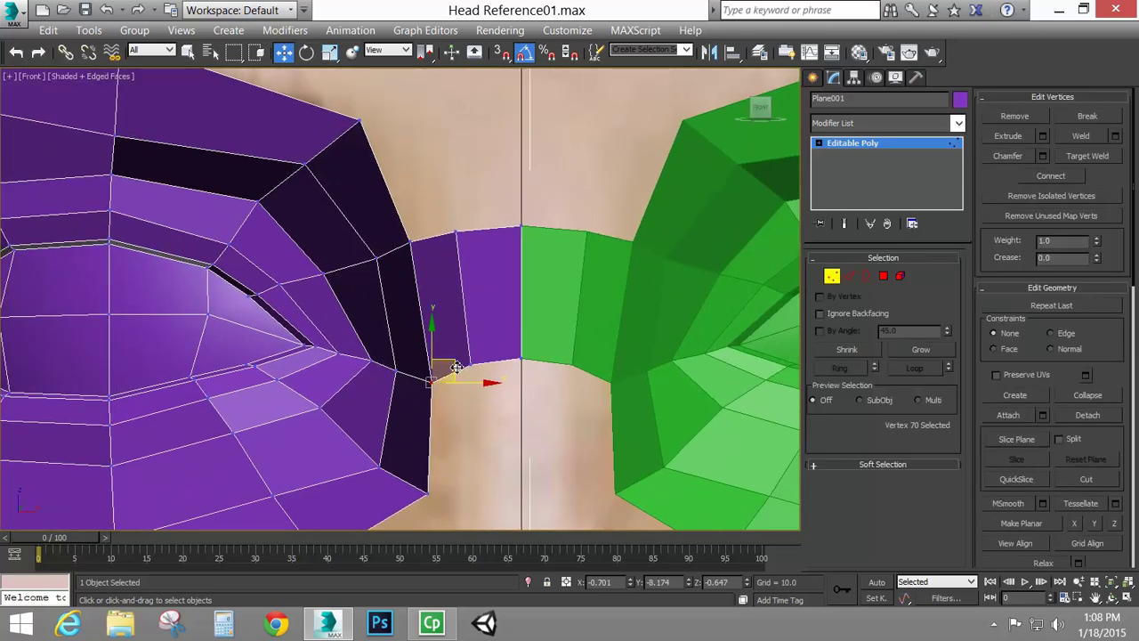
{"action": "left_click_drag", "start_coordinate": [455, 367], "coordinate": [456, 380]}
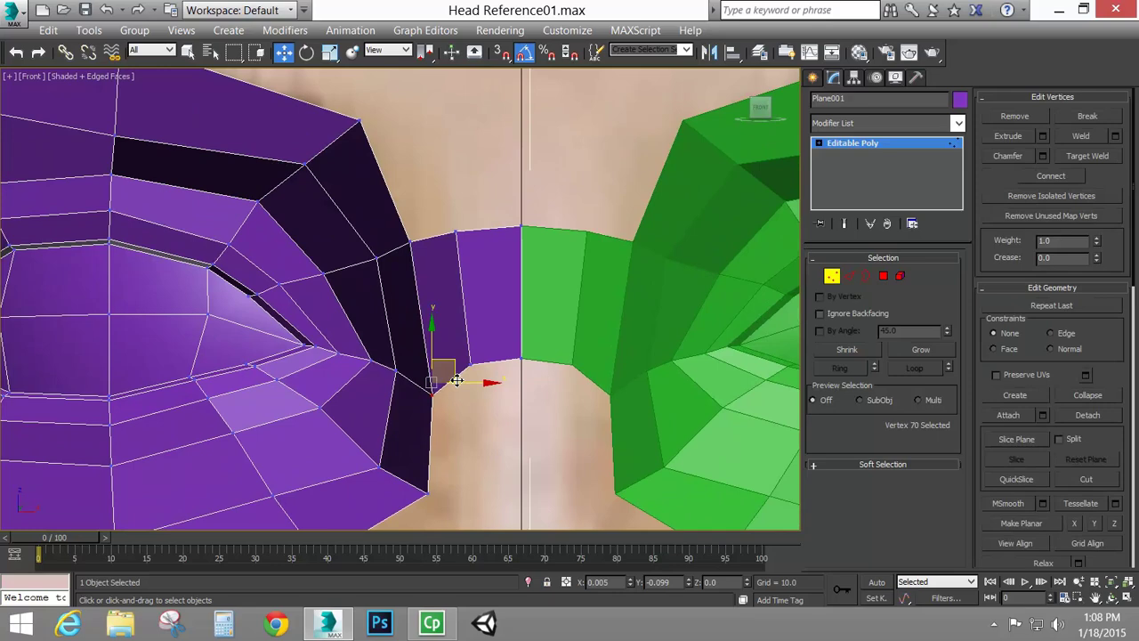
Move the eye mesh's lower inner corner vertices away from the nose in the front view, from the outer rim inward.
{"action": "scroll", "coordinate": [462, 436], "scroll_direction": "down", "scroll_amount": 5}
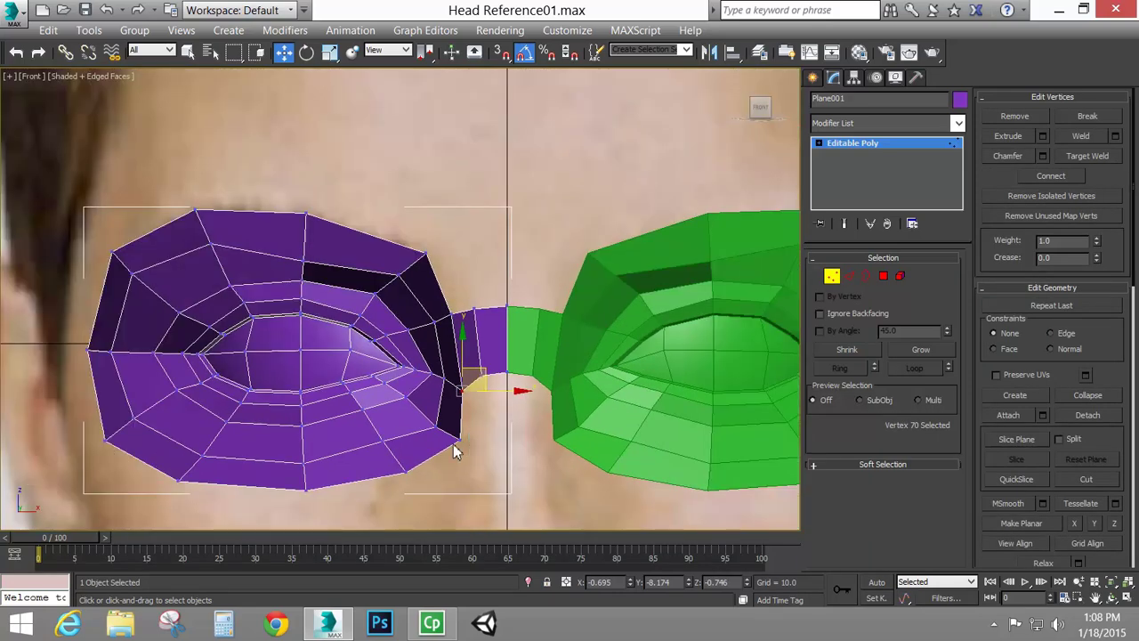
{"action": "left_click_drag", "start_coordinate": [462, 439], "coordinate": [440, 432]}
{"action": "left_click", "coordinate": [437, 424]}
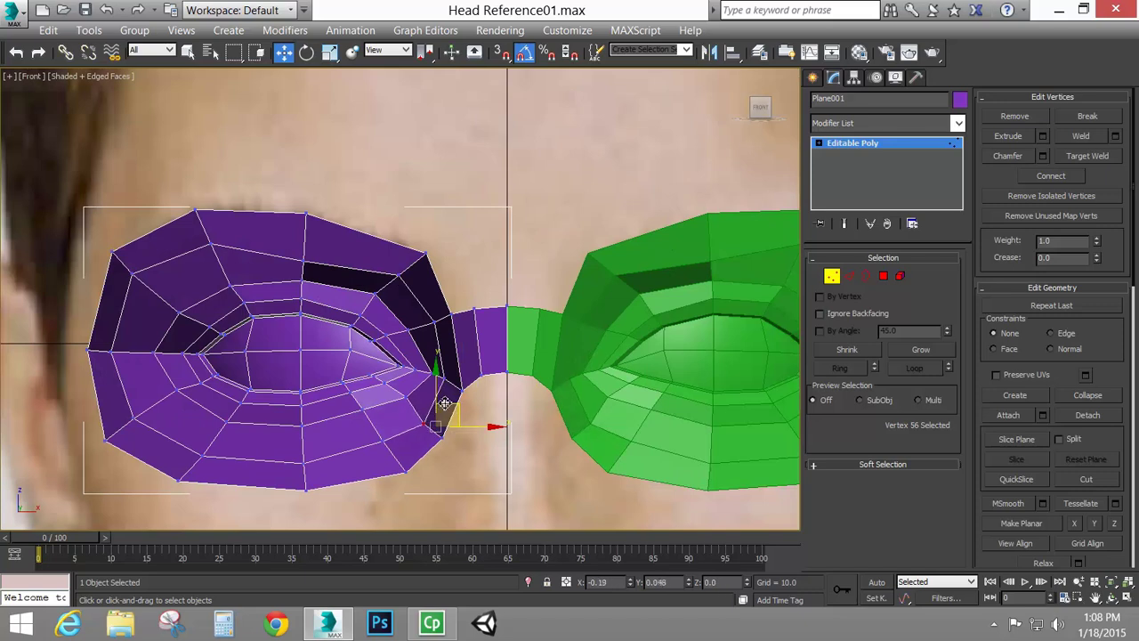
{"action": "left_click", "coordinate": [417, 398]}
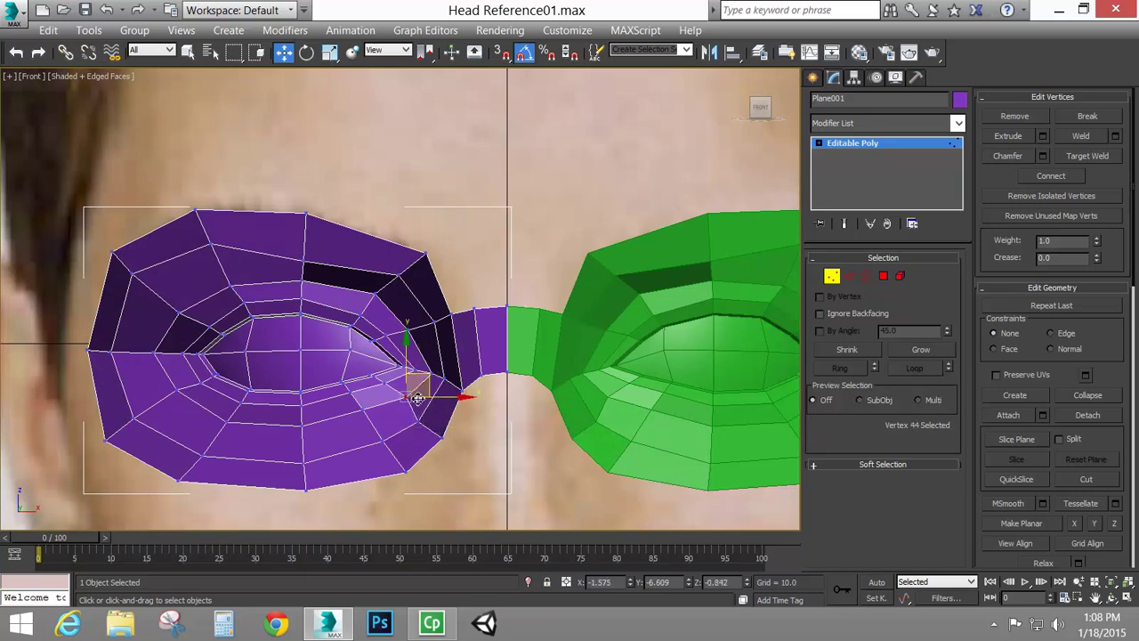
{"action": "left_click_drag", "start_coordinate": [431, 376], "coordinate": [420, 381]}
Move the next vertices along the eye mesh's lower rim away from the nose, including the one on the adjacent inner loop.
{"action": "scroll", "coordinate": [436, 405], "scroll_direction": "up", "scroll_amount": 4}
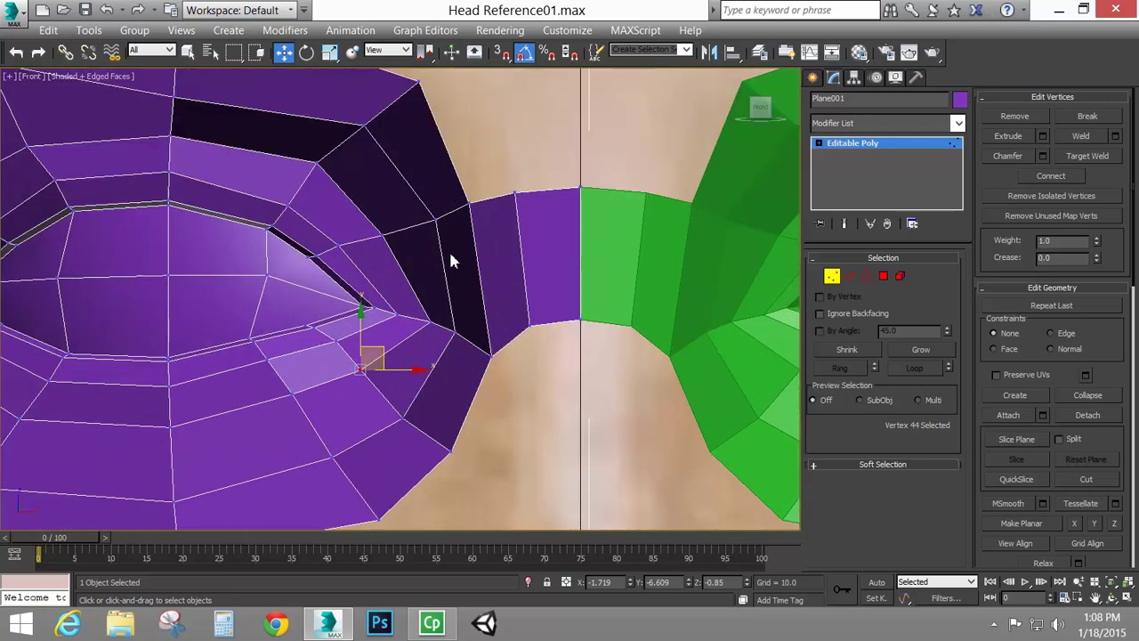
{"action": "middle_click_drag", "start_coordinate": [450, 258], "coordinate": [478, 260]}
{"action": "scroll", "coordinate": [458, 276], "scroll_direction": "down", "scroll_amount": 5}
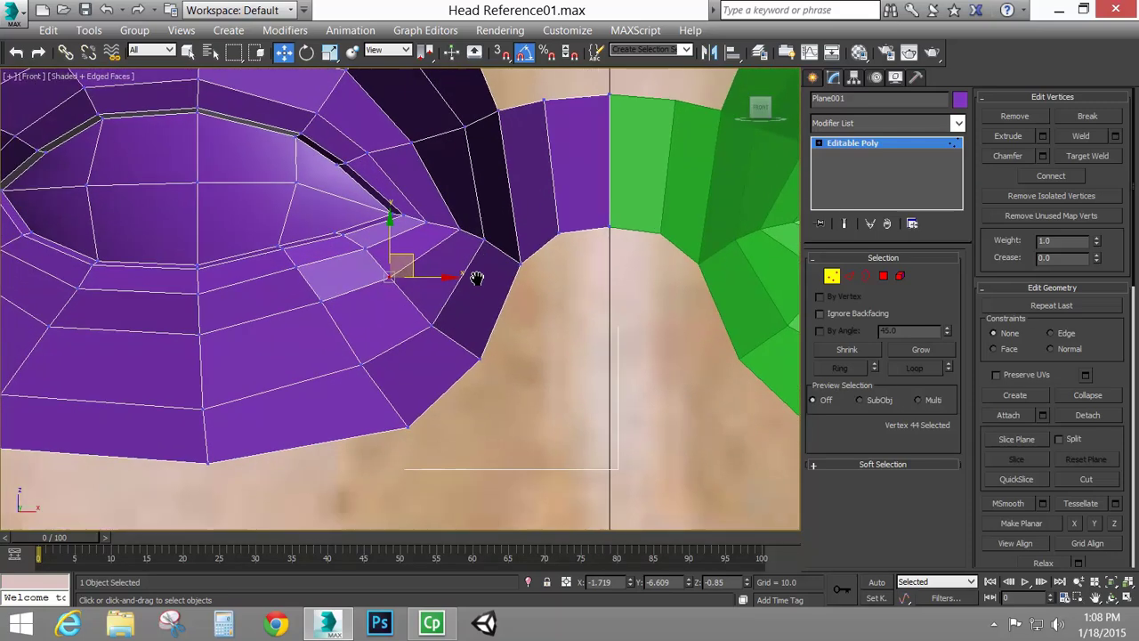
{"action": "scroll", "coordinate": [472, 283], "scroll_direction": "up", "scroll_amount": 2}
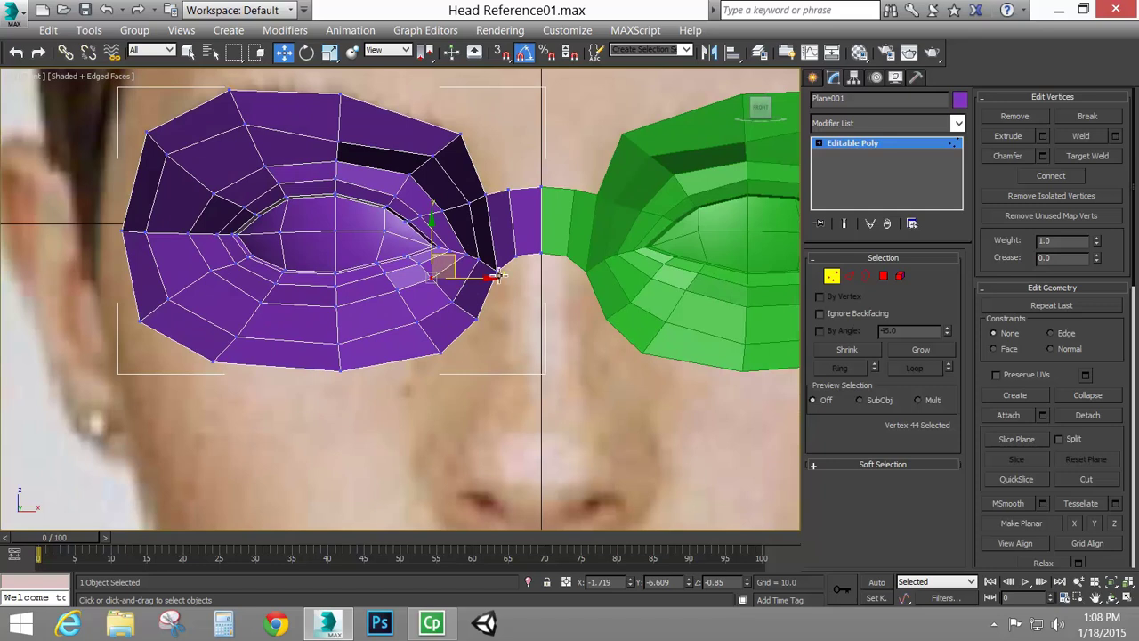
{"action": "left_click", "coordinate": [442, 356]}
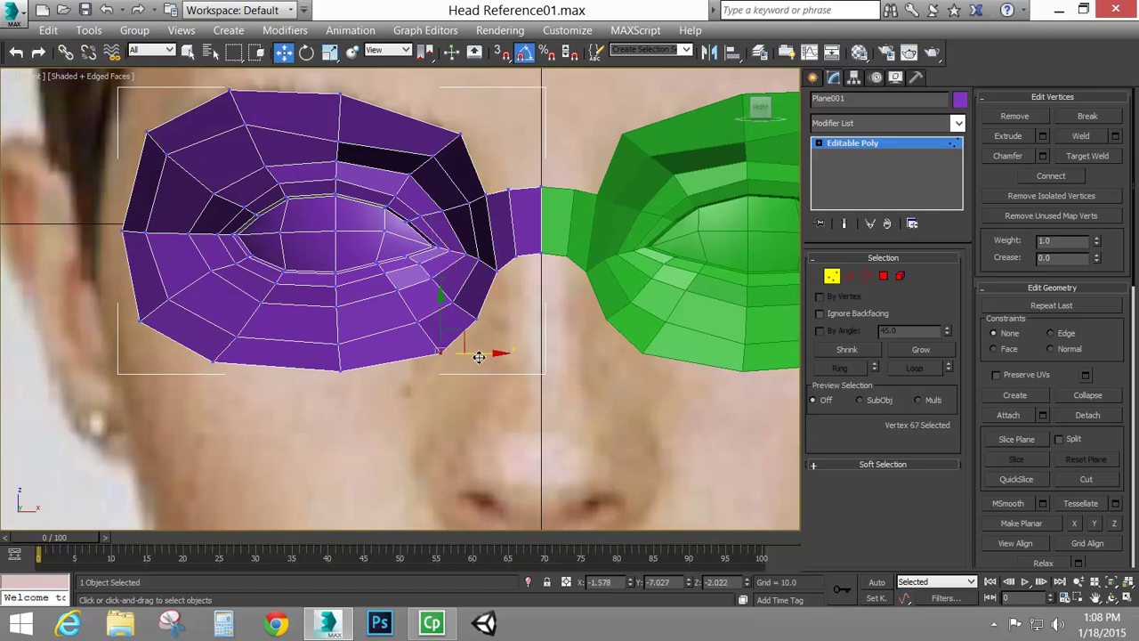
{"action": "left_click_drag", "start_coordinate": [475, 356], "coordinate": [440, 334]}
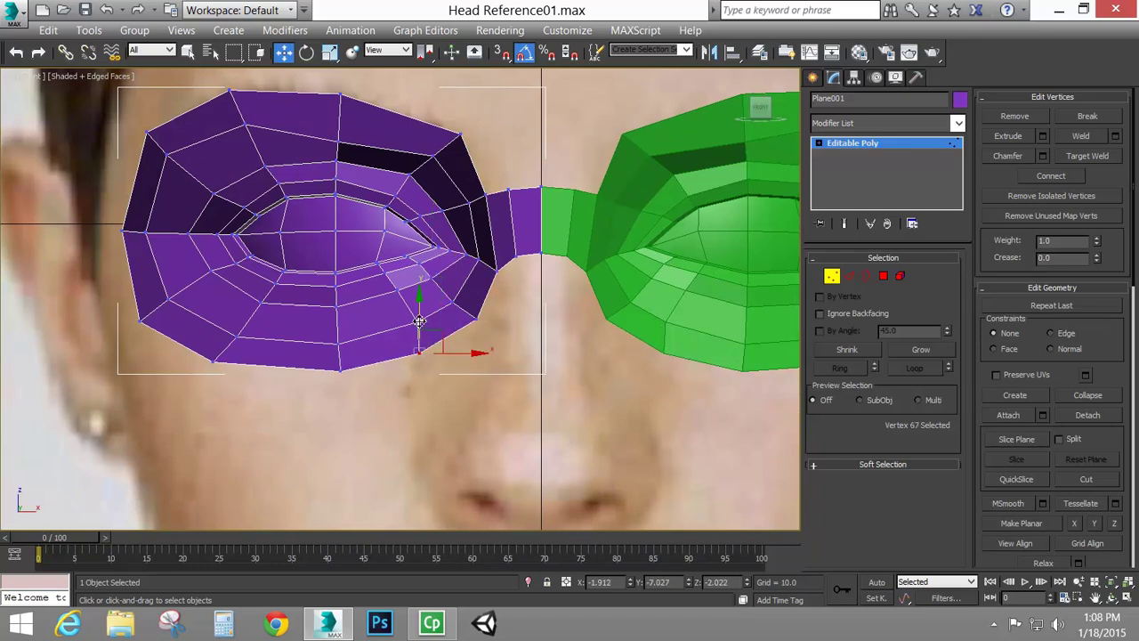
{"action": "left_click", "coordinate": [424, 331]}
{"action": "left_click", "coordinate": [418, 324]}
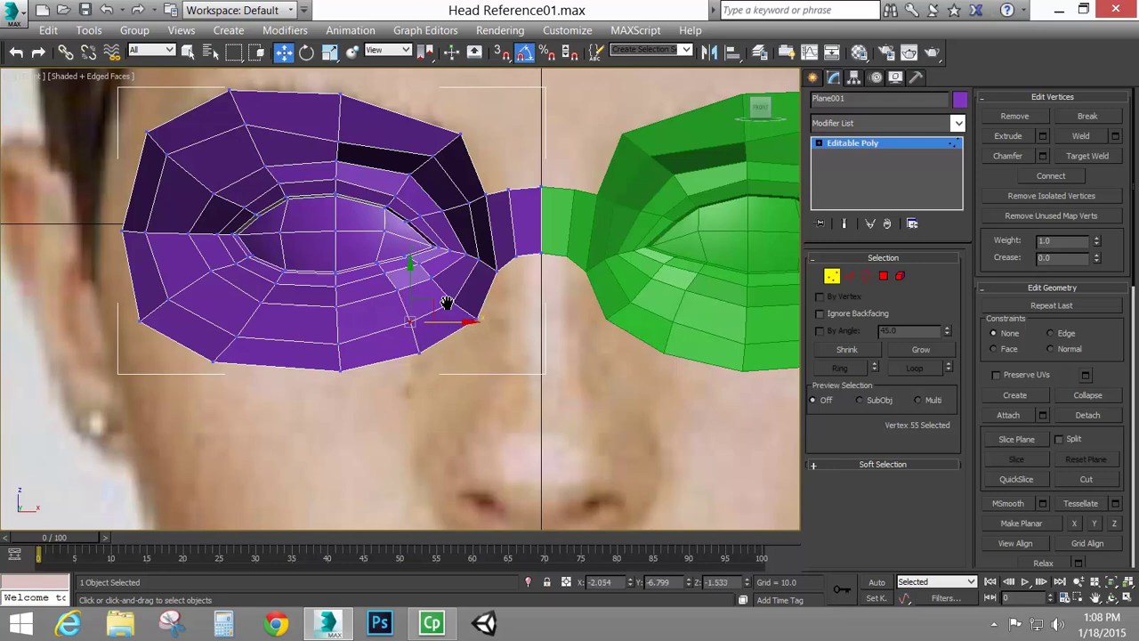
Check the mesh in perspective, and move the strip junction vertex and the neighbouring inner eye-corner vertices away from the nose in the front view.
{"action": "middle_click_drag", "start_coordinate": [448, 311], "coordinate": [471, 352]}
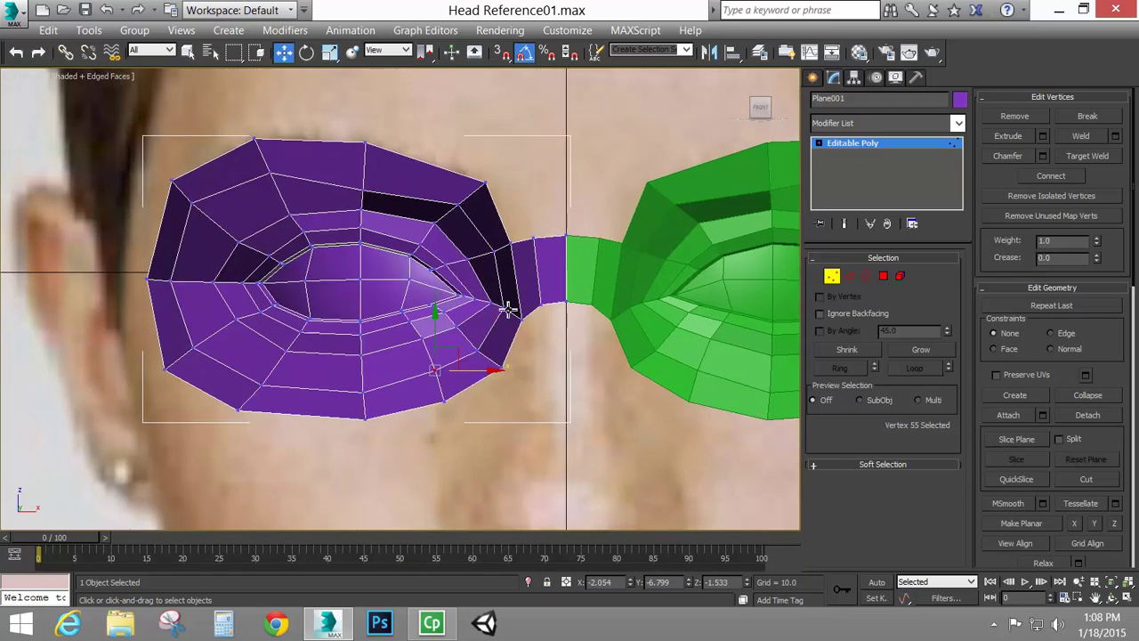
{"action": "scroll", "coordinate": [506, 310], "scroll_direction": "up", "scroll_amount": 3}
{"action": "scroll", "coordinate": [603, 318], "scroll_direction": "down", "scroll_amount": 4}
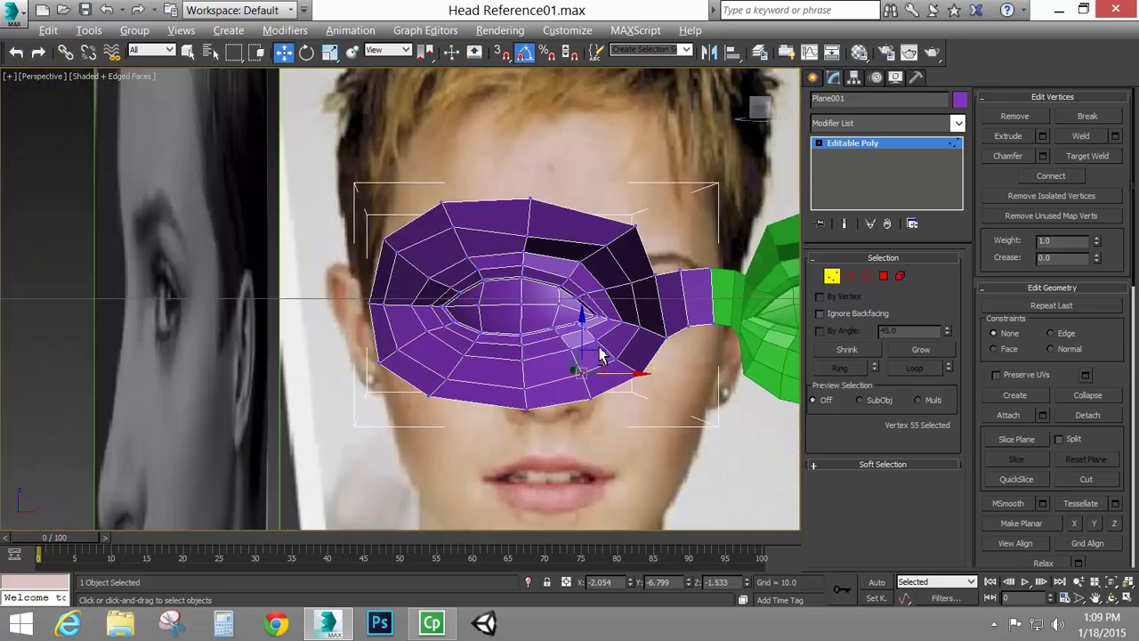
{"action": "mouse_move", "coordinate": [599, 354]}
{"action": "middle_mouse_down", "text": "alt"}
{"action": "mouse_move", "coordinate": [623, 329]}
{"action": "mouse_move", "coordinate": [591, 322]}
{"action": "mouse_move", "coordinate": [587, 341]}
{"action": "middle_mouse_up", "text": "alt"}
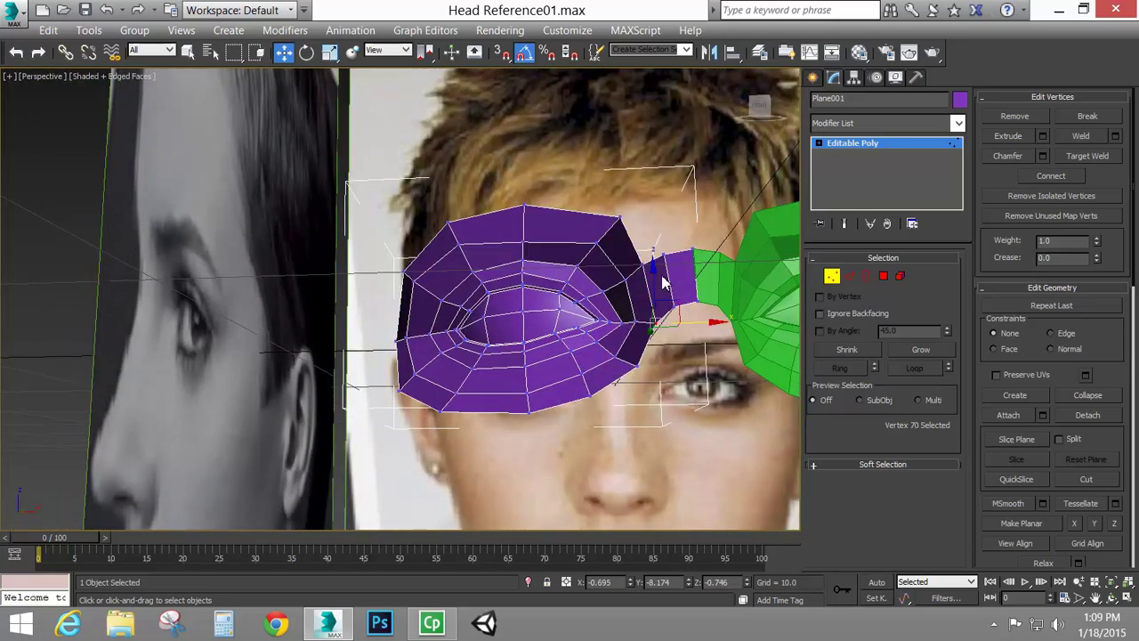
{"action": "key", "text": "ctrl+a"}
{"action": "key", "text": "z"}
{"action": "scroll", "coordinate": [589, 326], "scroll_direction": "down", "scroll_amount": 2}
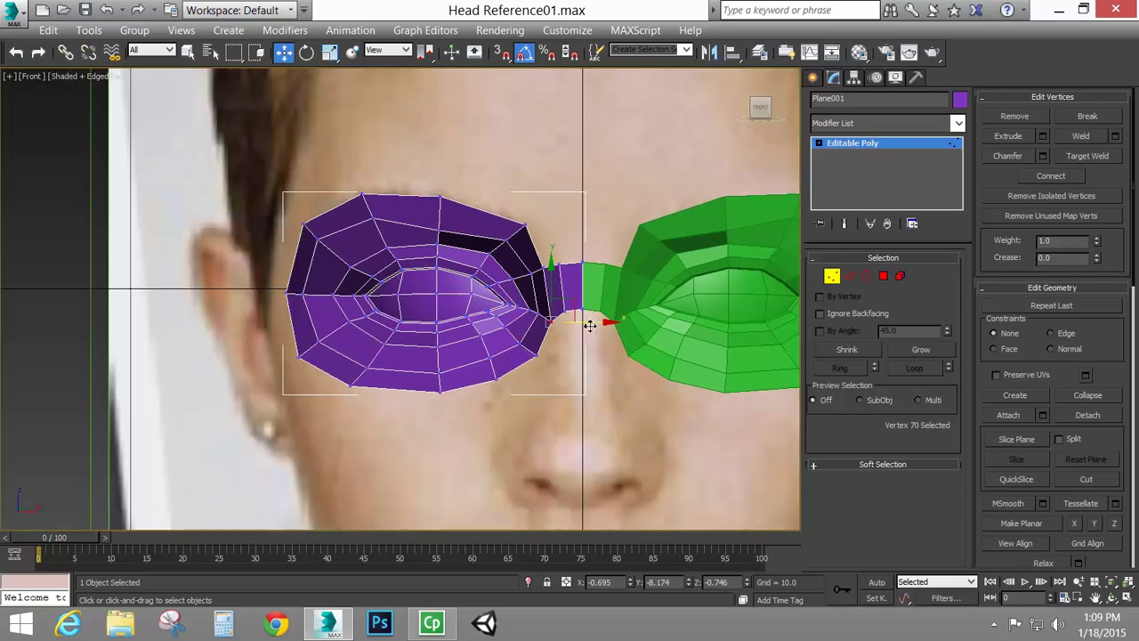
{"action": "left_click", "coordinate": [538, 315]}
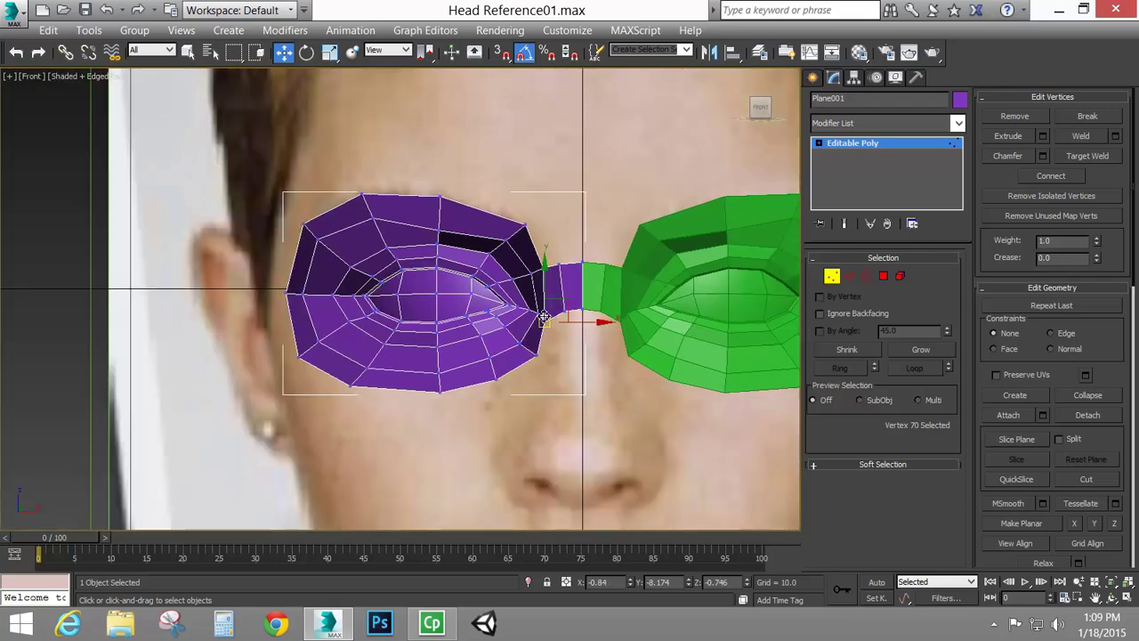
{"action": "left_click_drag", "start_coordinate": [575, 316], "coordinate": [564, 312]}
{"action": "left_click", "coordinate": [528, 310]}
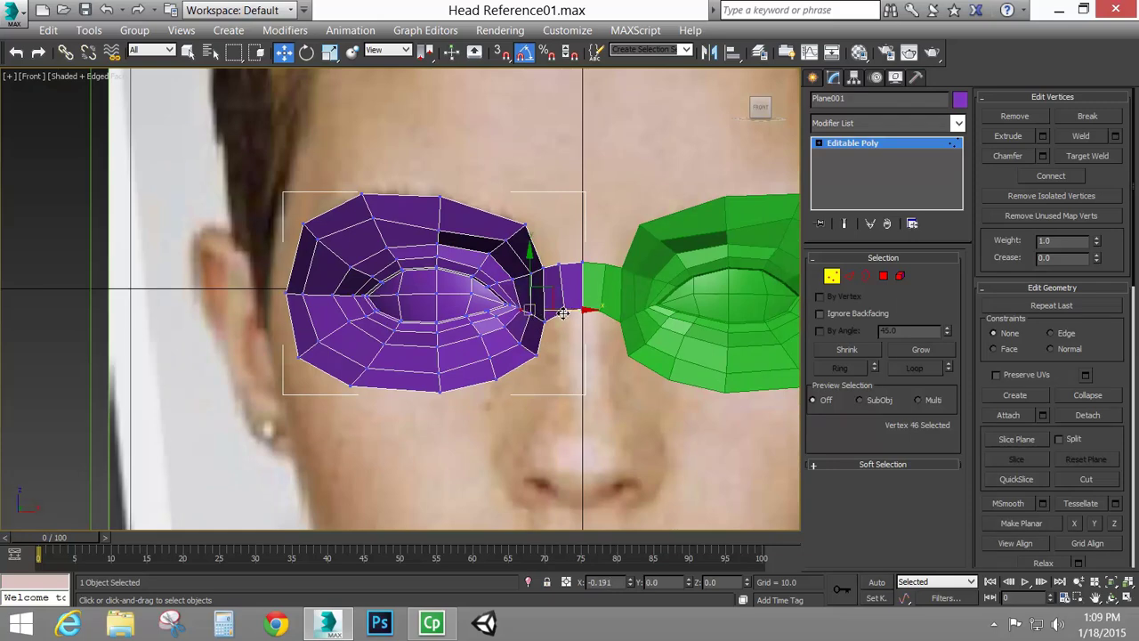
{"action": "scroll", "coordinate": [564, 312], "scroll_direction": "up", "scroll_amount": 4}
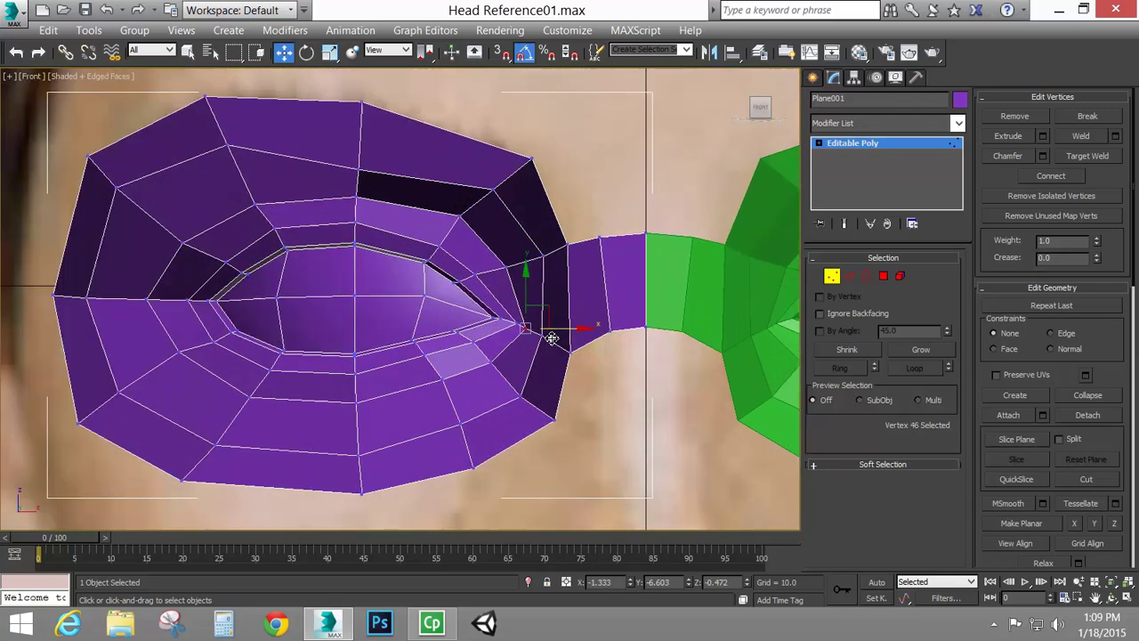
{"action": "left_click", "coordinate": [512, 323]}
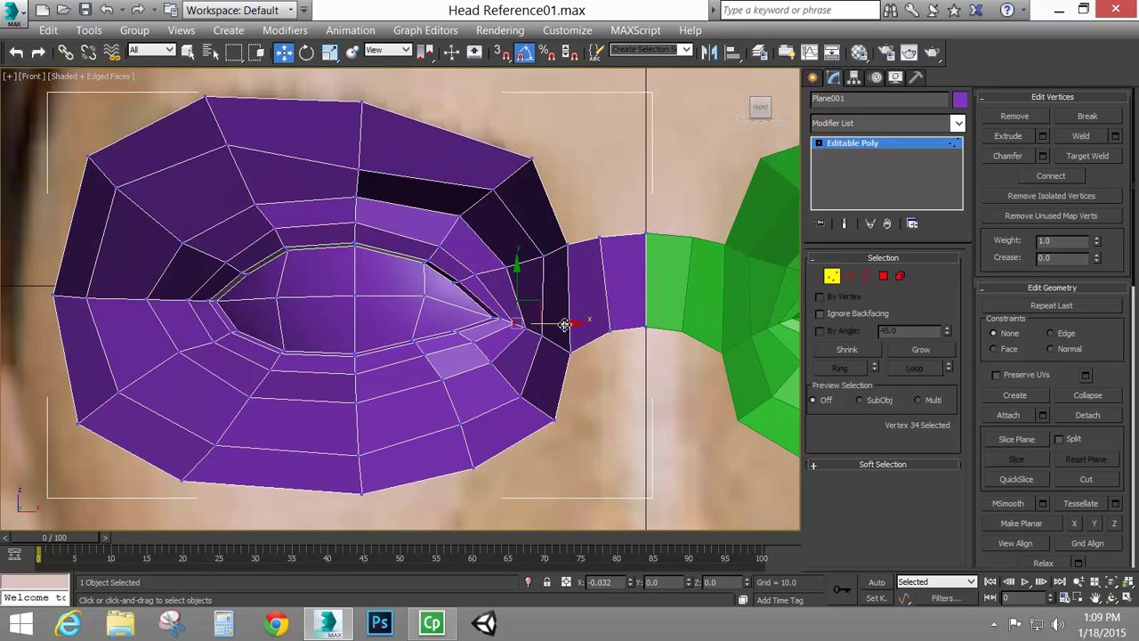
Move the rim vertex below the strip junction and its neighbour on the adjacent inner loop further from the nose along X.
{"action": "middle_click_drag", "start_coordinate": [546, 336], "coordinate": [522, 309]}
{"action": "scroll", "coordinate": [522, 309], "scroll_direction": "down", "scroll_amount": 2}
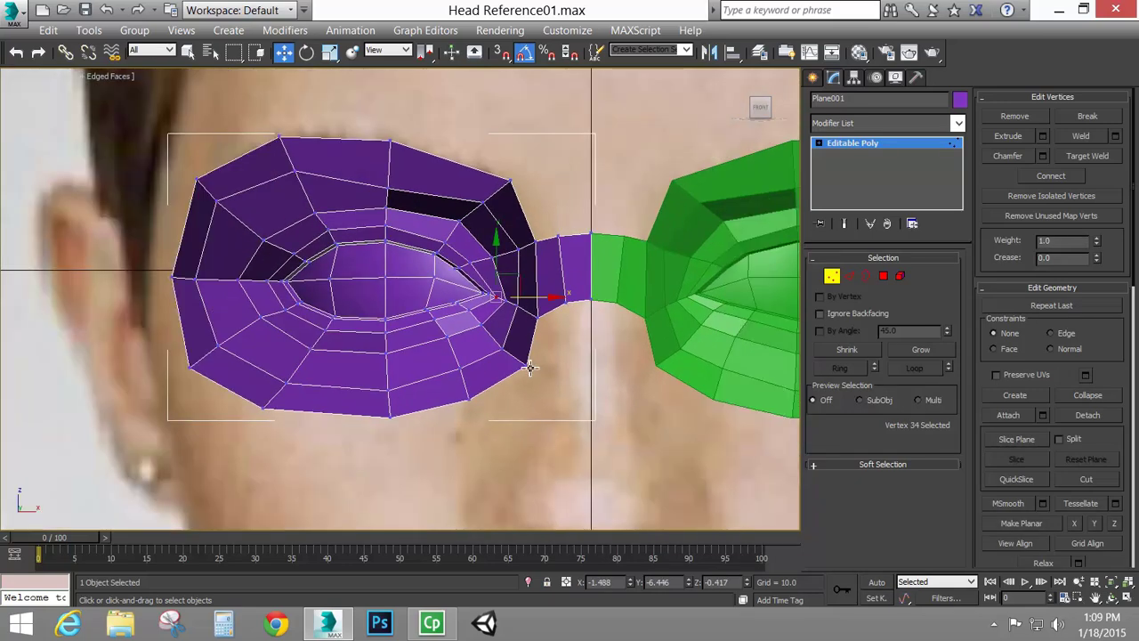
{"action": "left_click", "coordinate": [530, 368]}
{"action": "left_click_drag", "start_coordinate": [572, 369], "coordinate": [566, 369]}
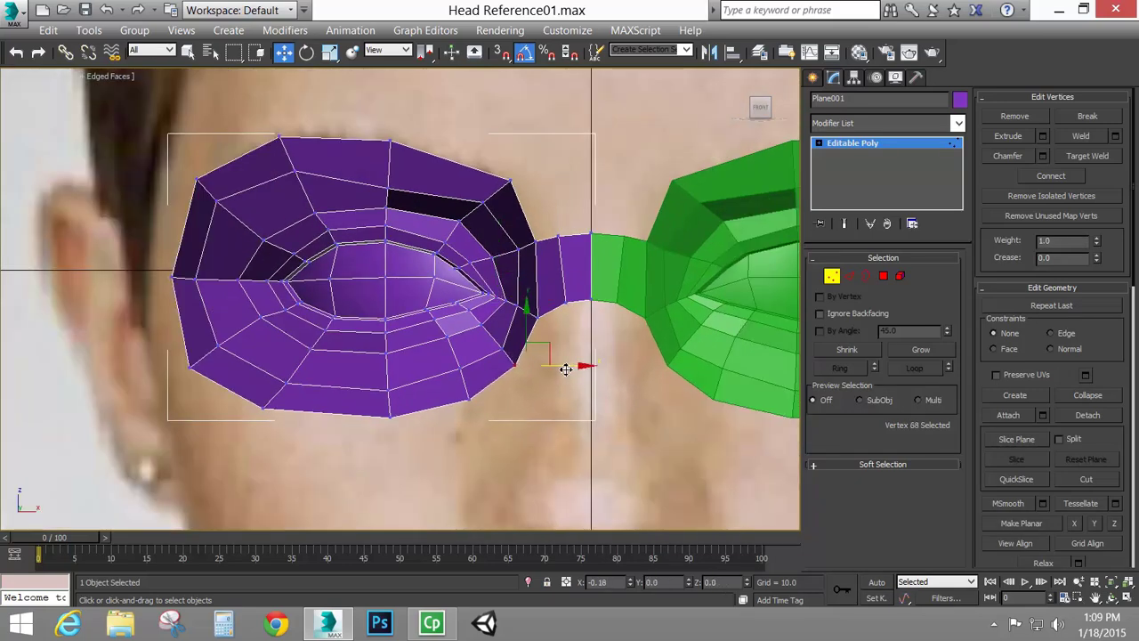
{"action": "left_click", "coordinate": [503, 347]}
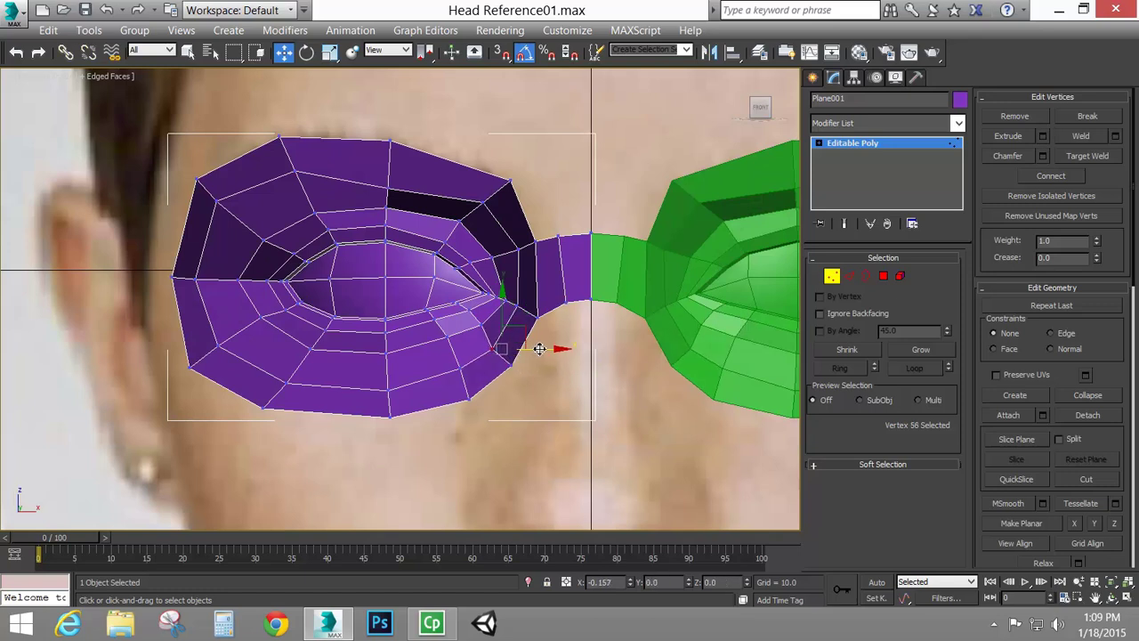